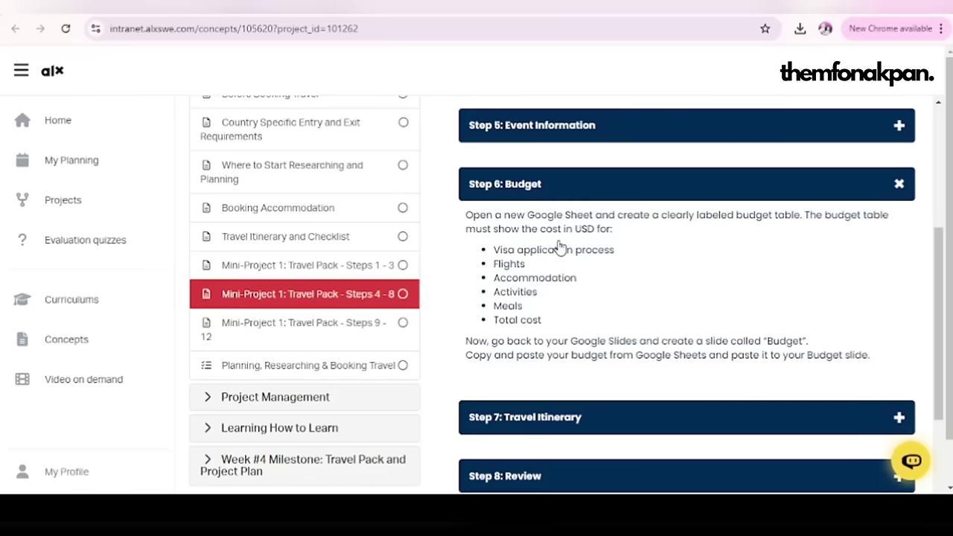
# Copy the six Step 6 budget items, Visa application process through Total cost, from the ALX Intranet
pyautogui.click(199, 15)
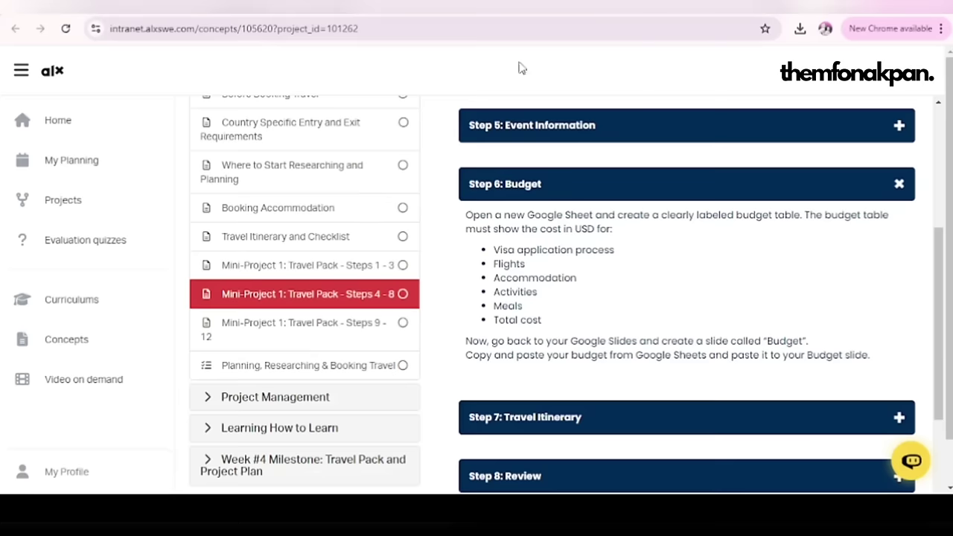
pyautogui.click(511, 16)
pyautogui.moveTo(493, 252); pyautogui.dragTo(555, 326)
pyautogui.hotkey('ctrl', 'c')
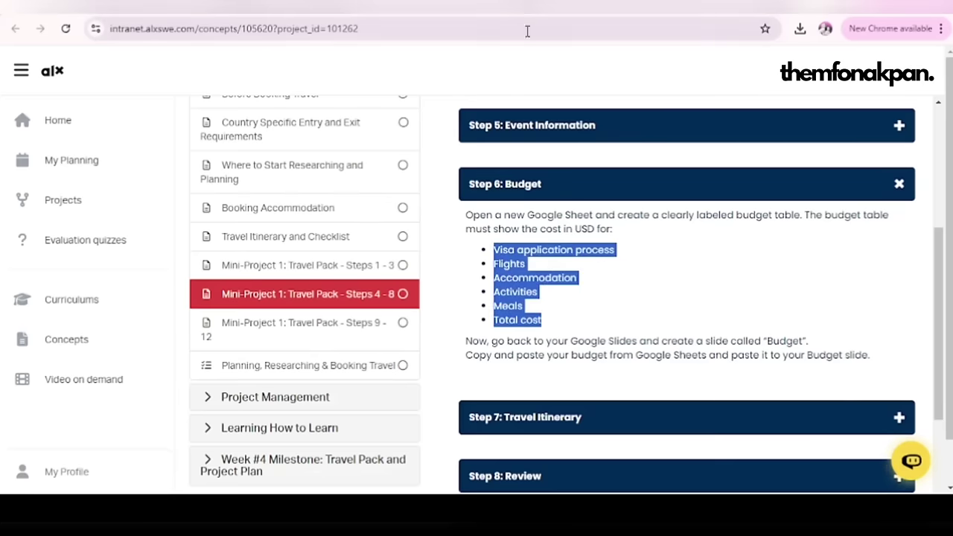
pyautogui.click(531, 17)
# Paste the six budget items into column A, fit its width, and shift them to start at A2
pyautogui.click(91, 177)
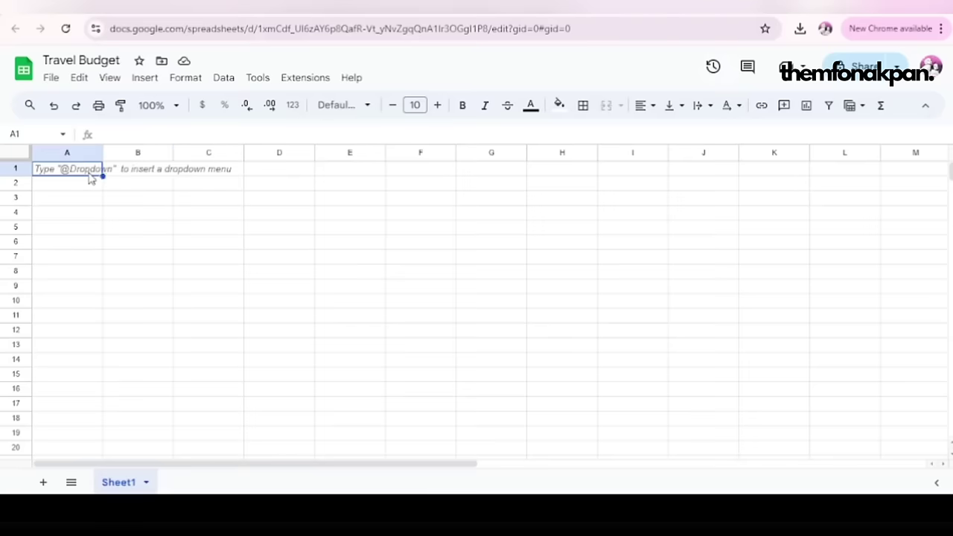
pyautogui.hotkey('ctrl', 'v')
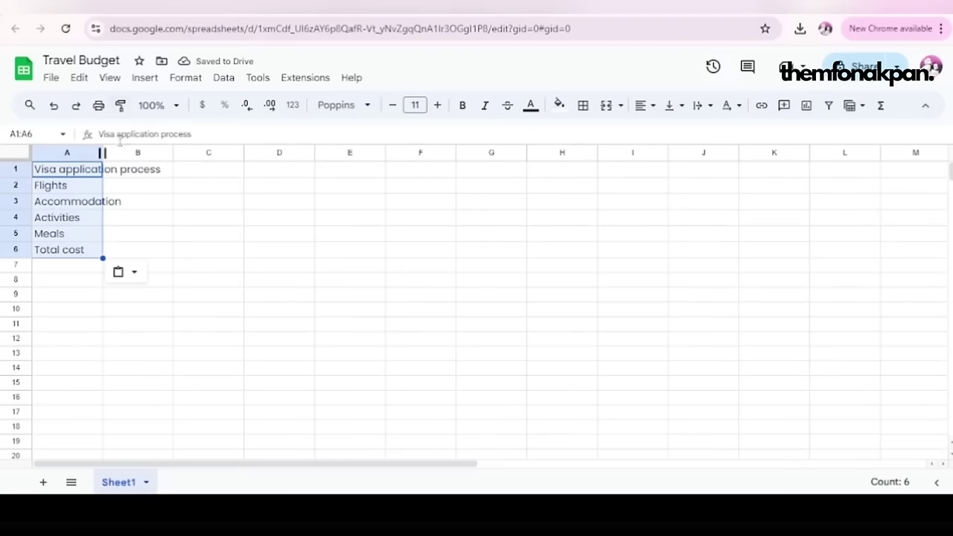
pyautogui.doubleClick(102, 152)
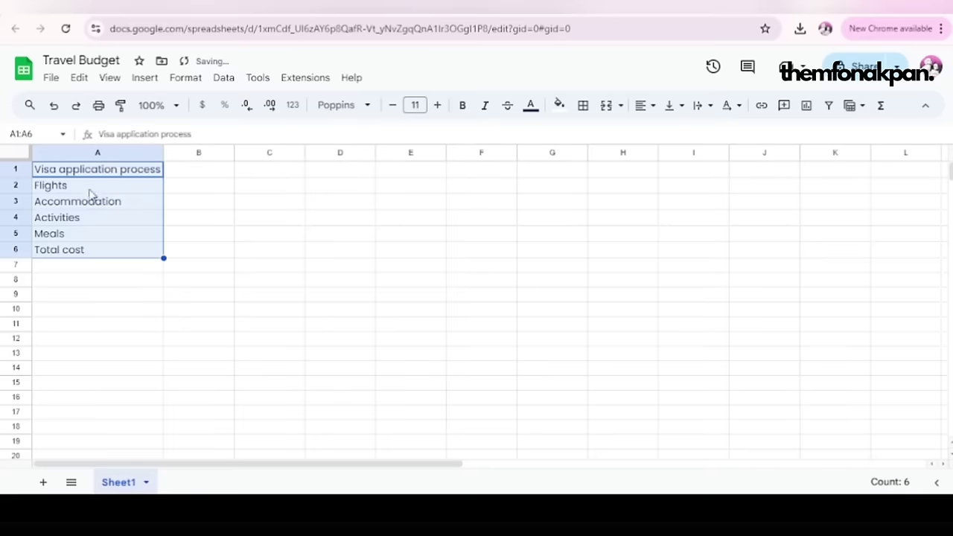
pyautogui.moveTo(94, 169); pyautogui.dragTo(93, 253)
pyautogui.hotkey('ctrl', 'c')
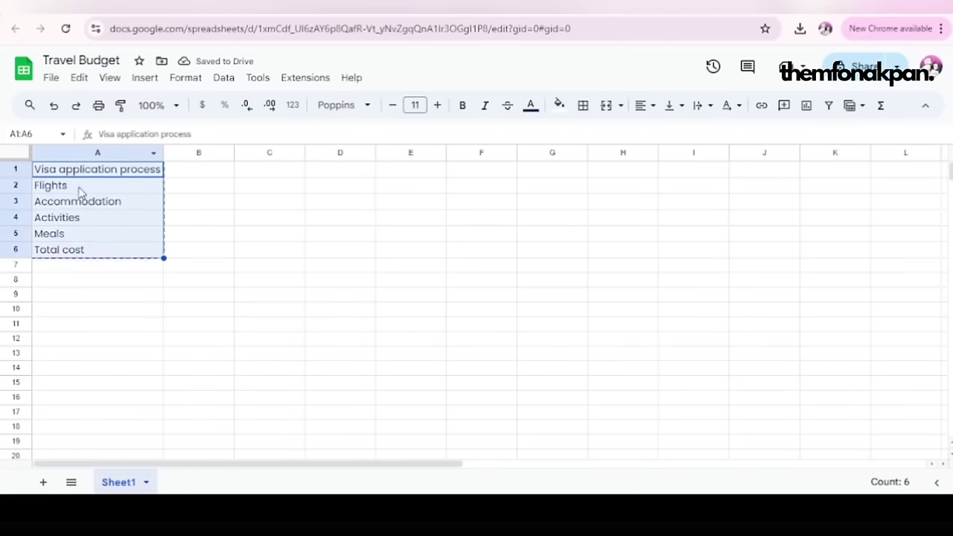
pyautogui.click(80, 185)
pyautogui.hotkey('ctrl', 'v')
# Add the headers ITEMS in A1 and AMOUNT in B1
pyautogui.click(85, 172)
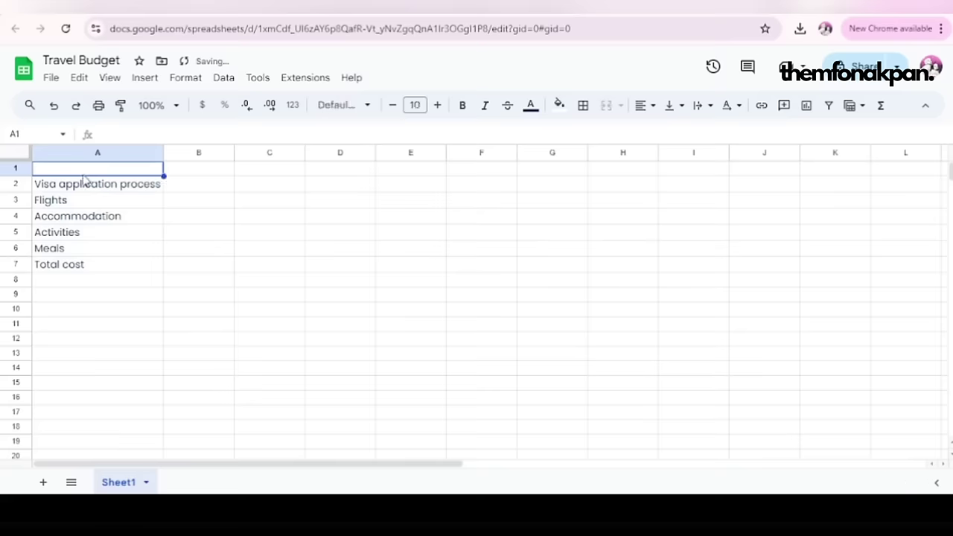
pyautogui.write('ITE')
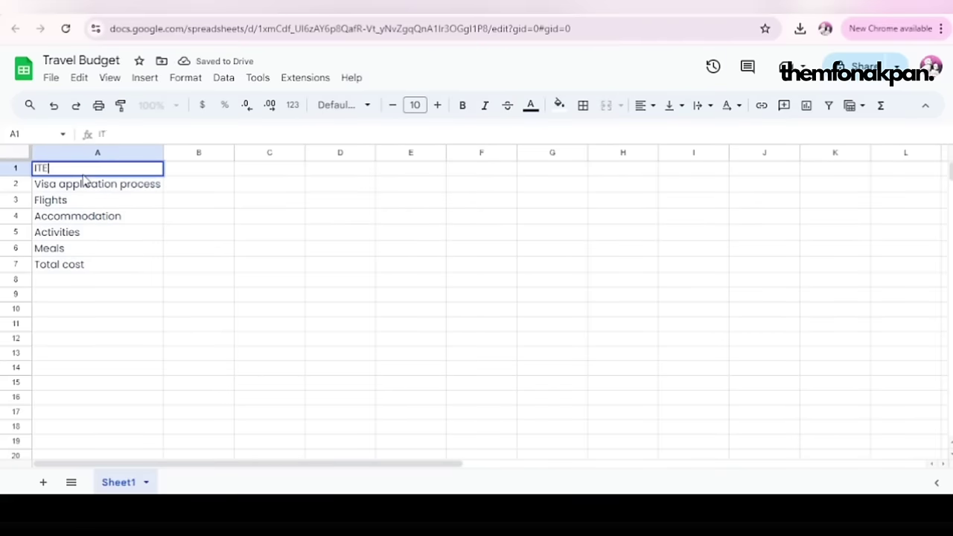
pyautogui.write('MS')
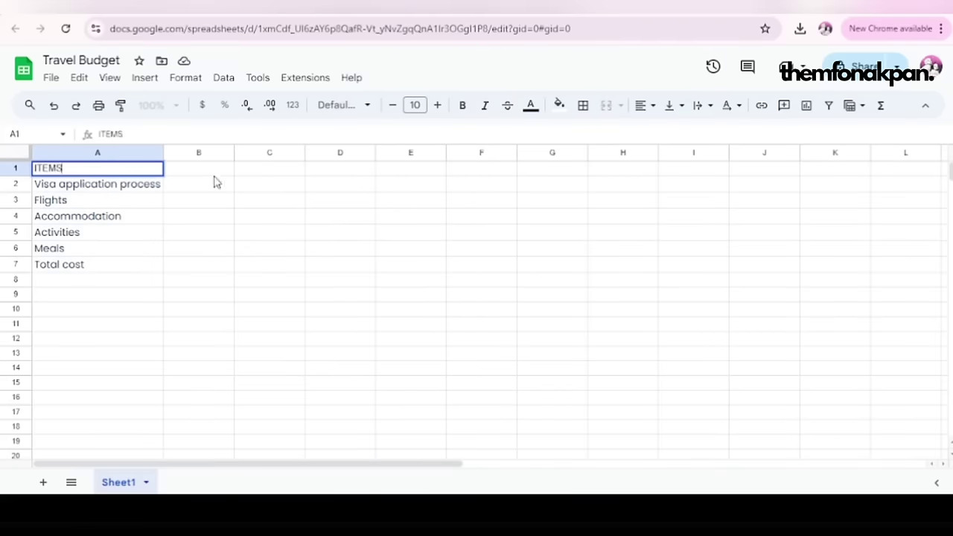
pyautogui.click(213, 174)
pyautogui.write('AMOUNT')
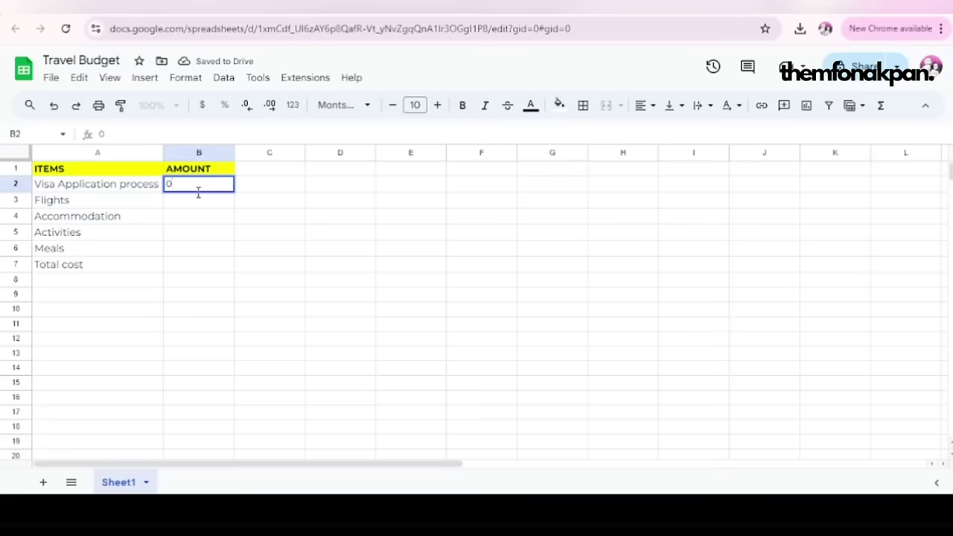
# Enter 0 as the visa cost in B2, formatted as whole US dollars
pyautogui.click(204, 215)
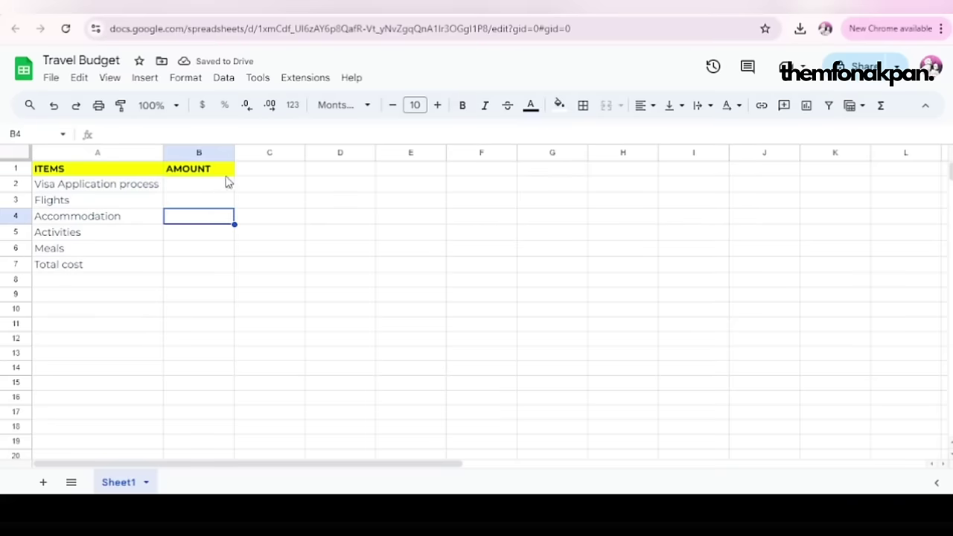
pyautogui.click(219, 188)
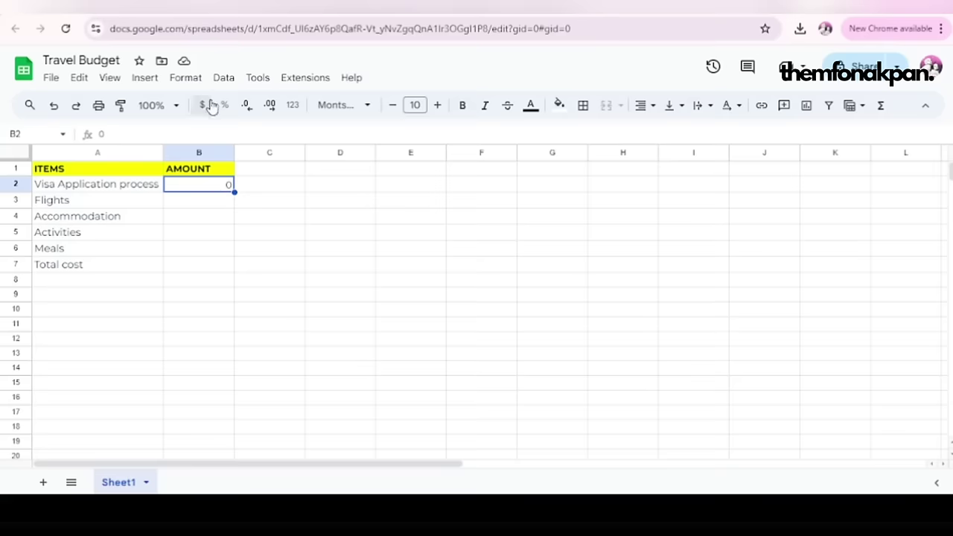
pyautogui.press('Return')
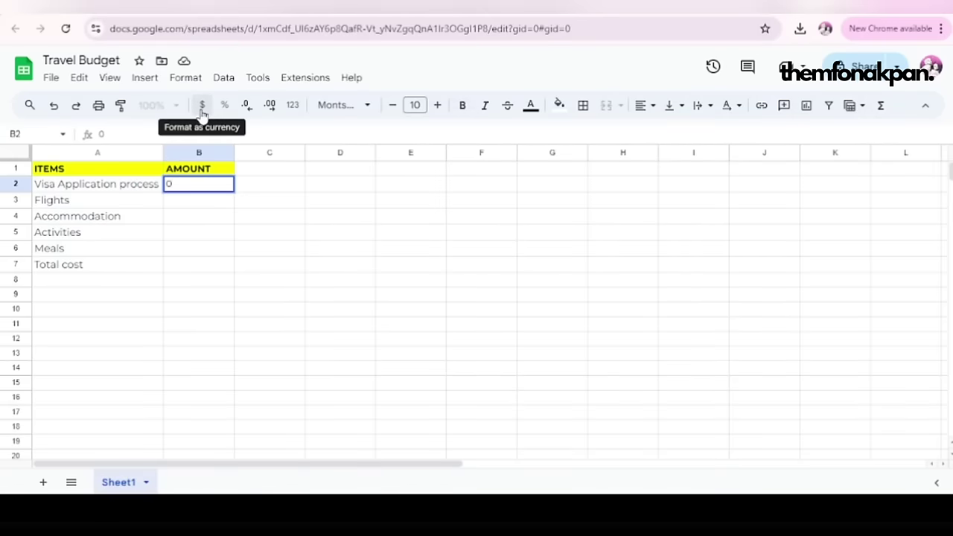
pyautogui.click(202, 111)
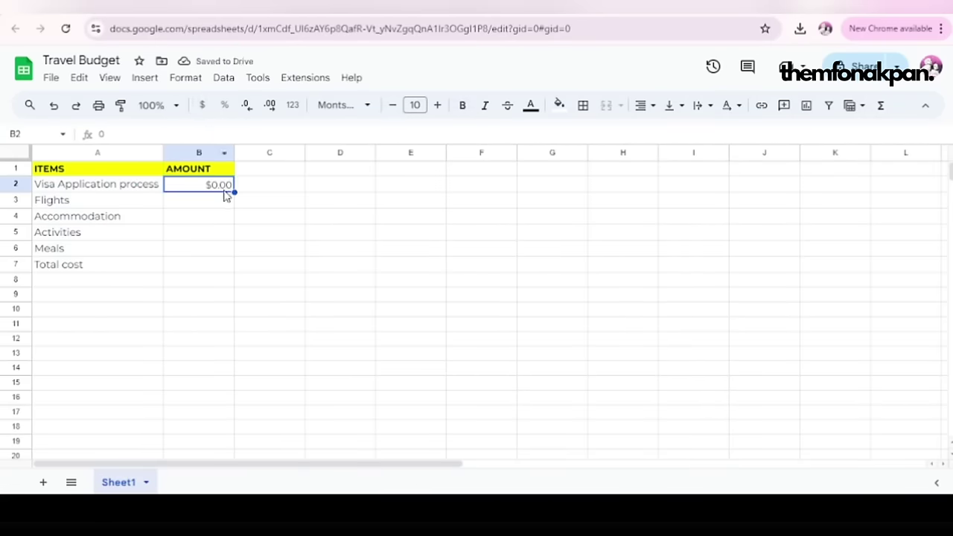
pyautogui.click(246, 108)
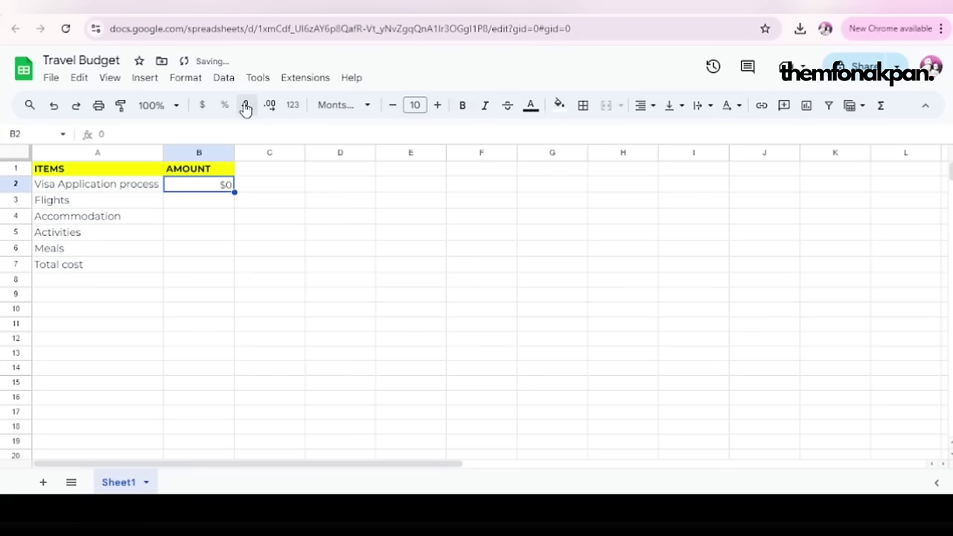
pyautogui.click(270, 108)
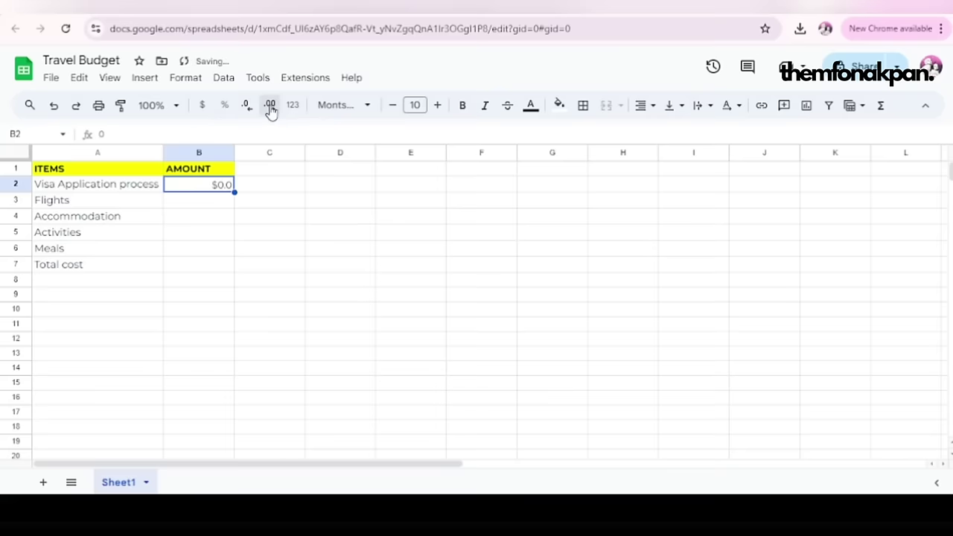
pyautogui.click(270, 108)
pyautogui.click(270, 108)
pyautogui.click(270, 108)
pyautogui.click(270, 108)
pyautogui.click(270, 108)
pyautogui.click(246, 108)
pyautogui.click(246, 108)
pyautogui.click(246, 108)
pyautogui.click(247, 108)
pyautogui.click(246, 108)
pyautogui.click(247, 108)
pyautogui.click(202, 210)
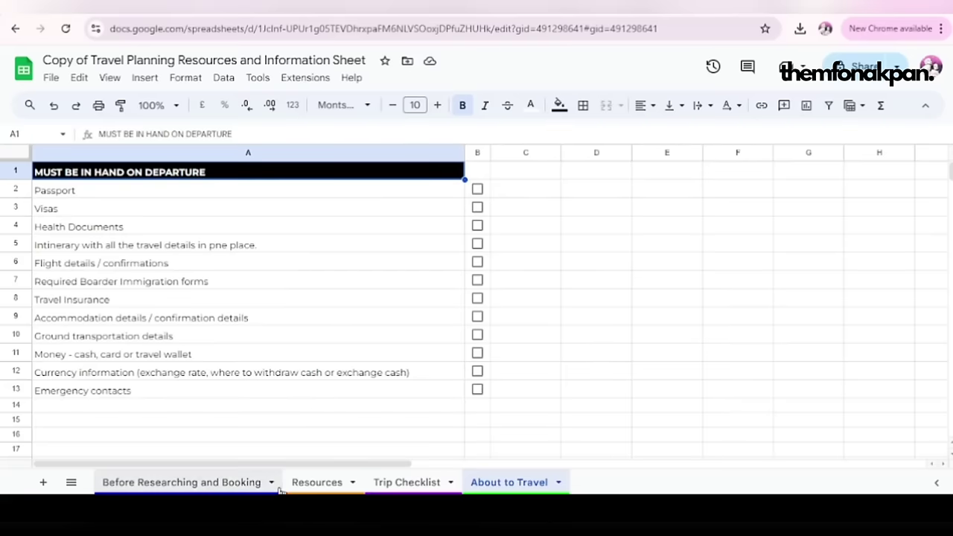
# Review the Before Researching and Booking and Resources sheets, checking the flight (A10) and accommodation (A14) links
pyautogui.click(226, 484)
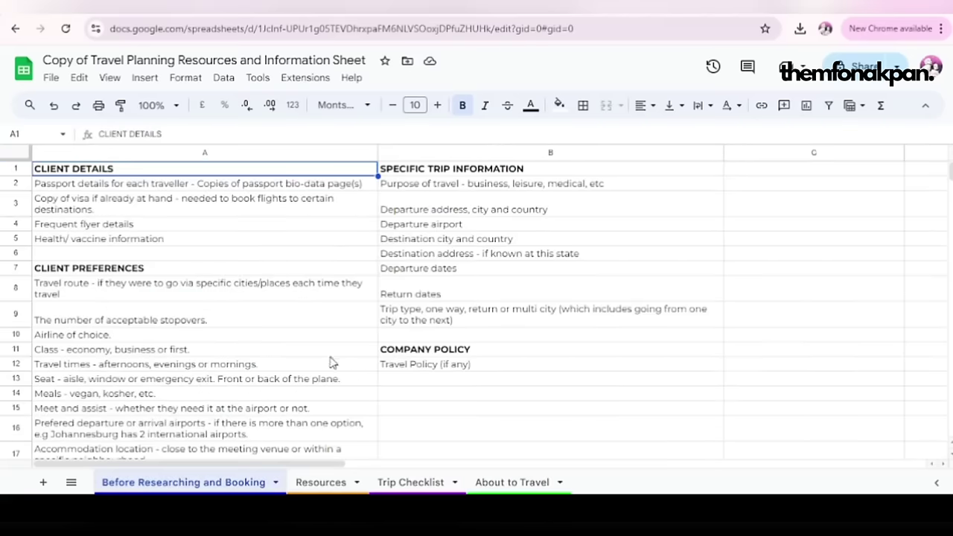
pyautogui.scroll(-5, 324, 367)
pyautogui.scroll(5, 300, 385)
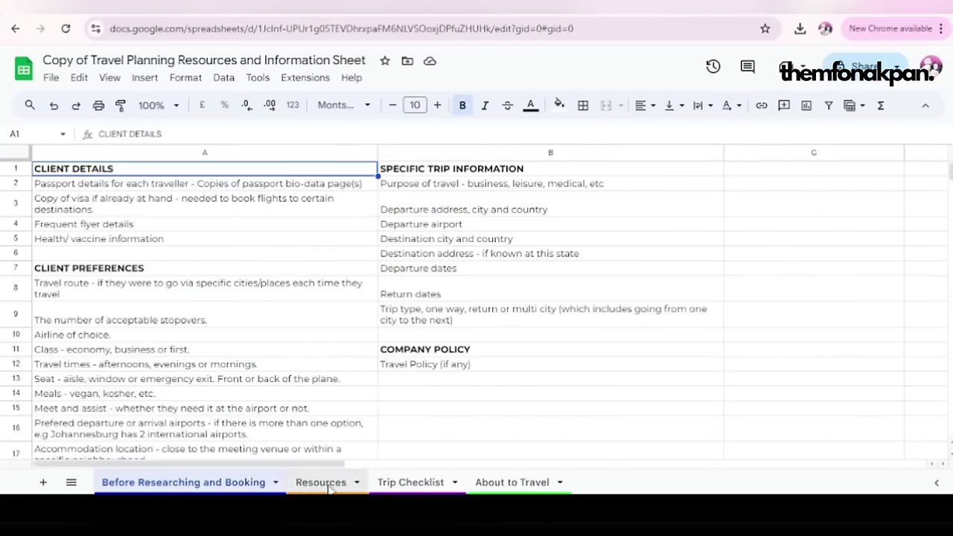
pyautogui.click(318, 482)
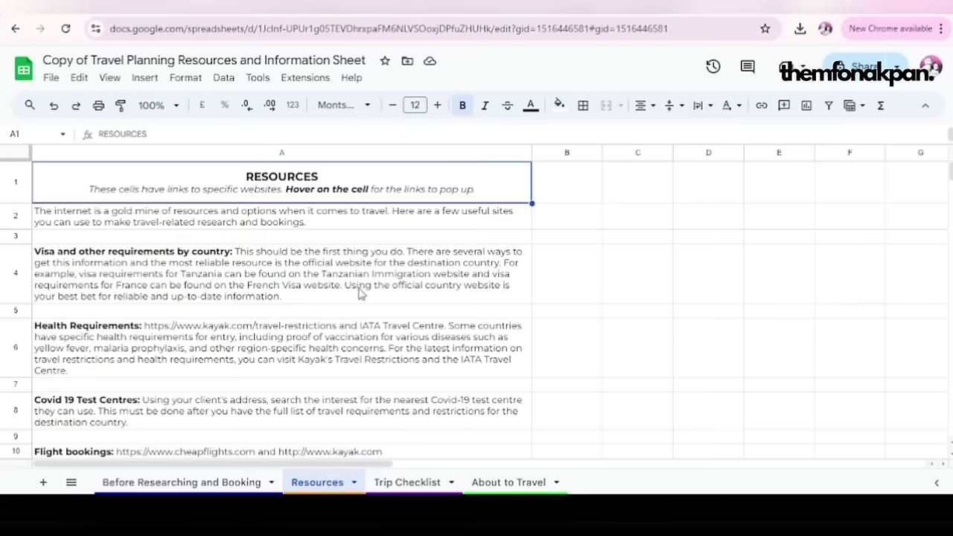
pyautogui.scroll(-3, 179, 283)
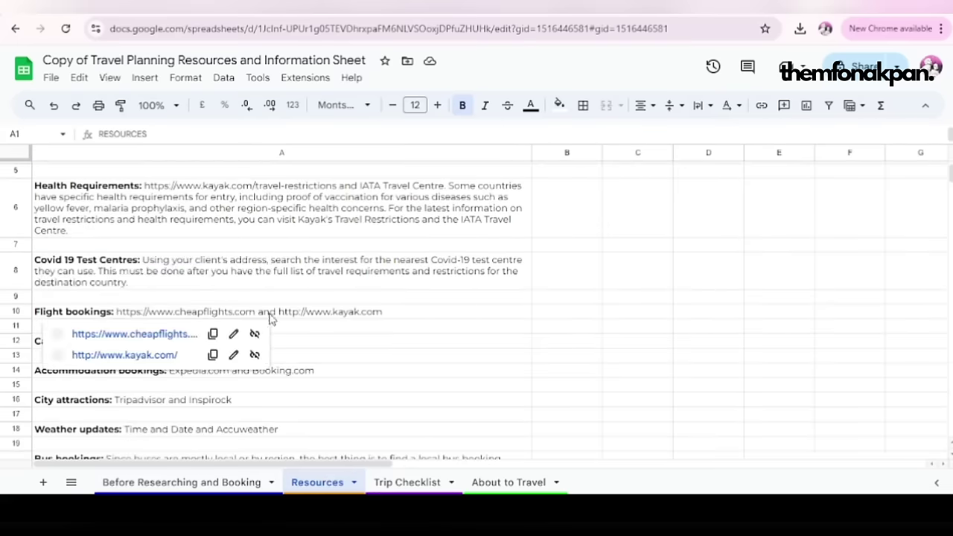
pyautogui.click(216, 370)
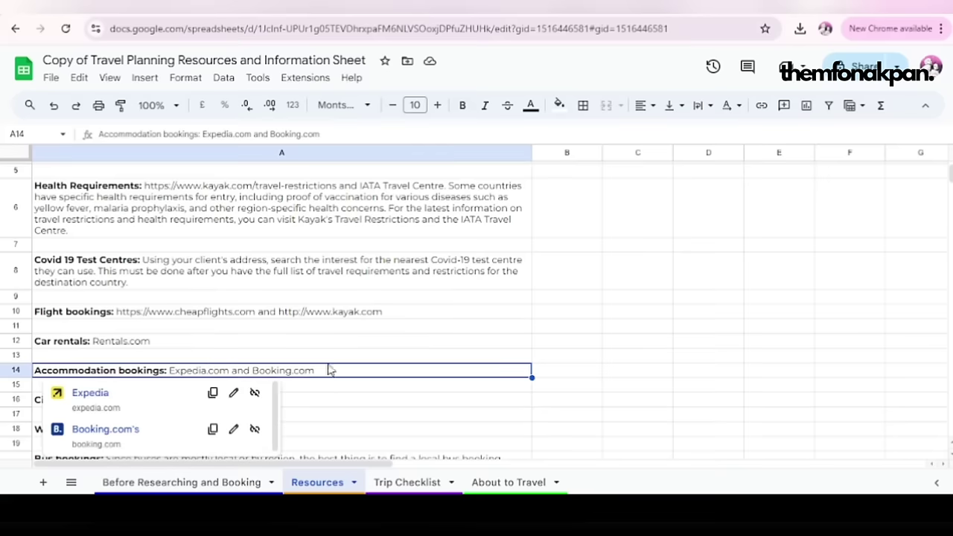
pyautogui.click(317, 314)
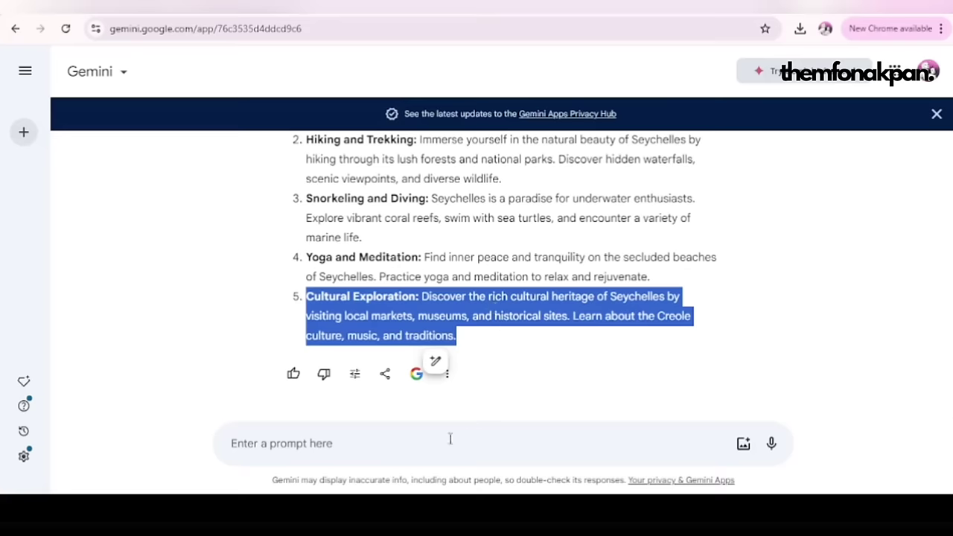
# Ask Gemini for the Lagos–Seychelles flight cost, 26–29 November 2024, with the amount in USD
pyautogui.click(406, 442)
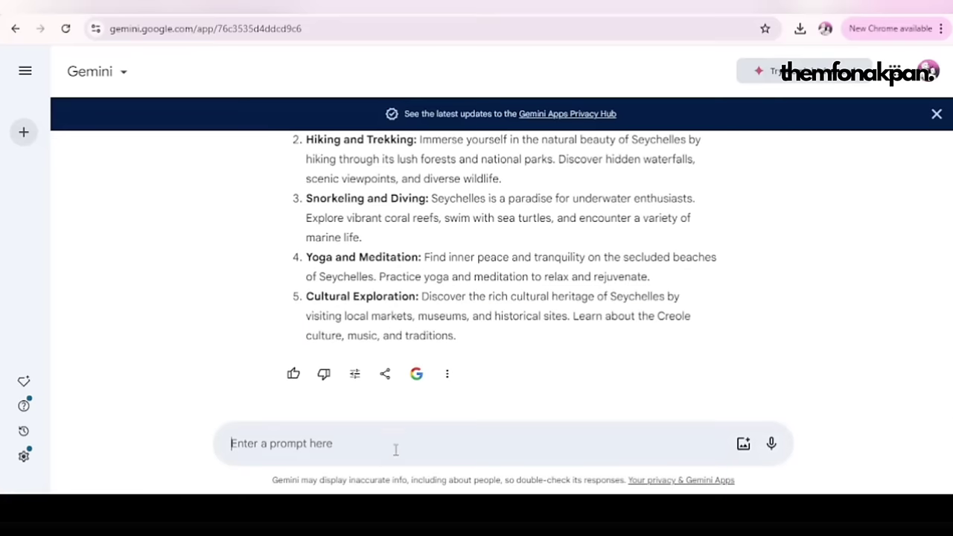
pyautogui.write('What')
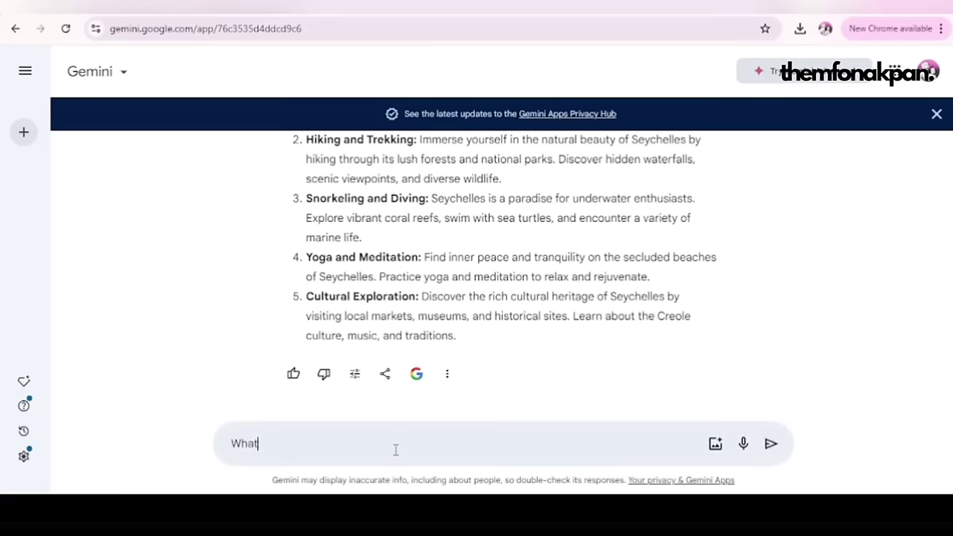
pyautogui.write("'s the co")
pyautogui.write('flight cost')
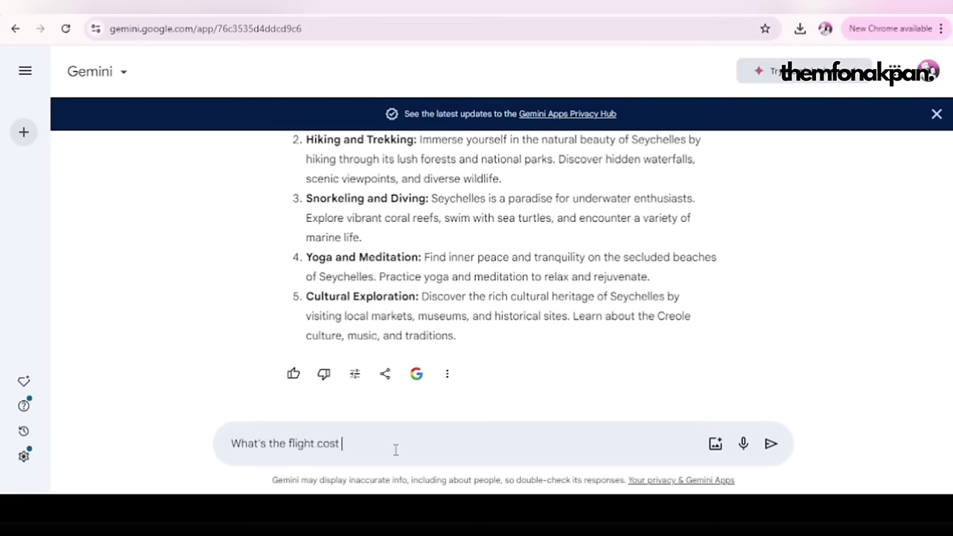
pyautogui.write(' from lagos to')
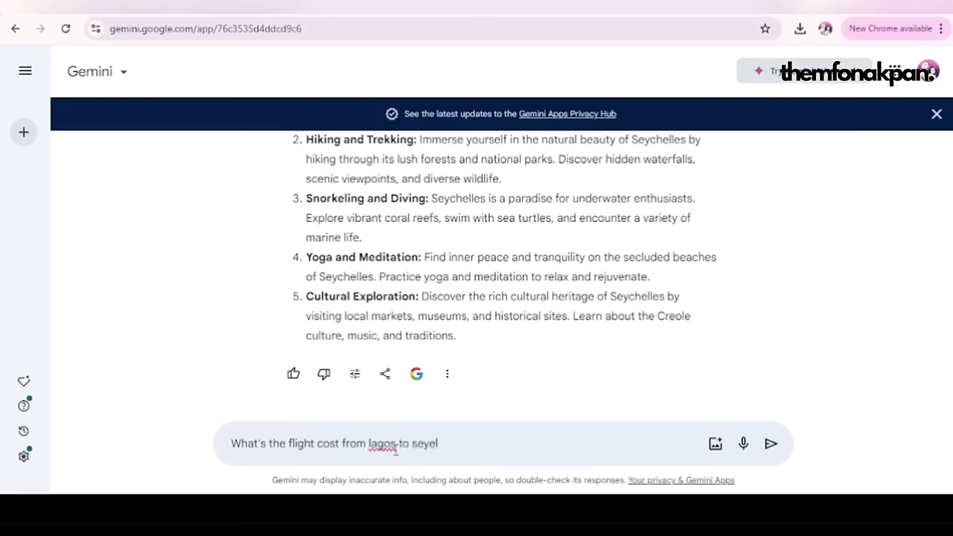
pyautogui.write(' seychelles from in usd')
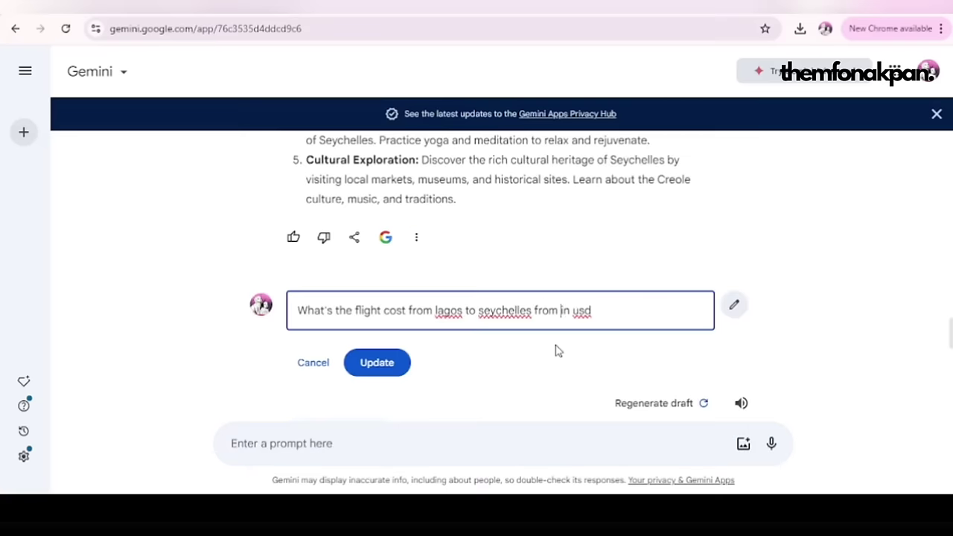
pyautogui.write('26th m')
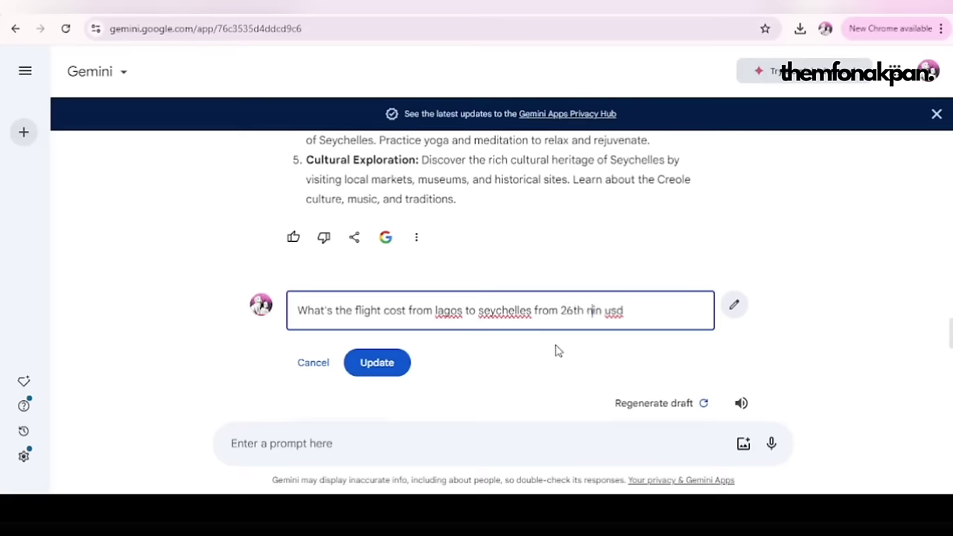
pyautogui.write('ovember 2024 ')
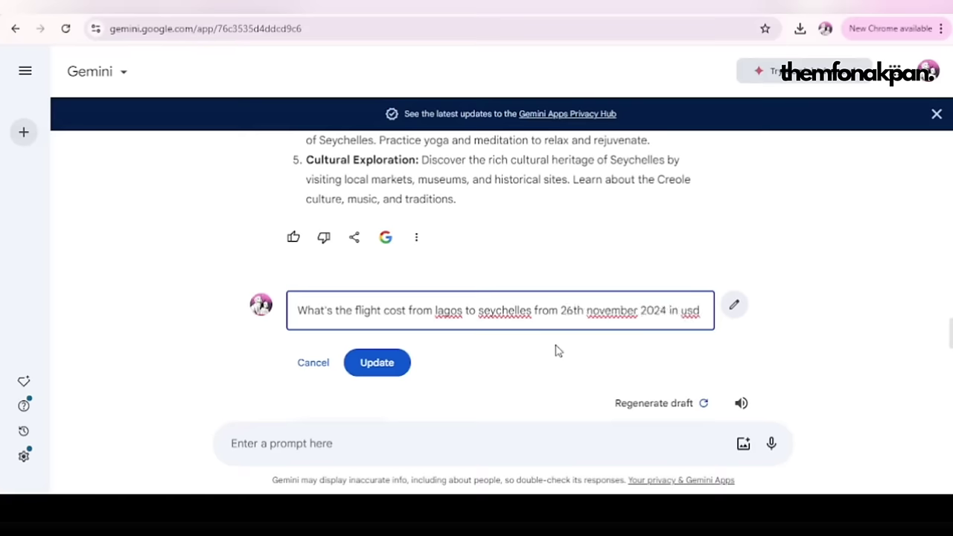
pyautogui.write('- 2')
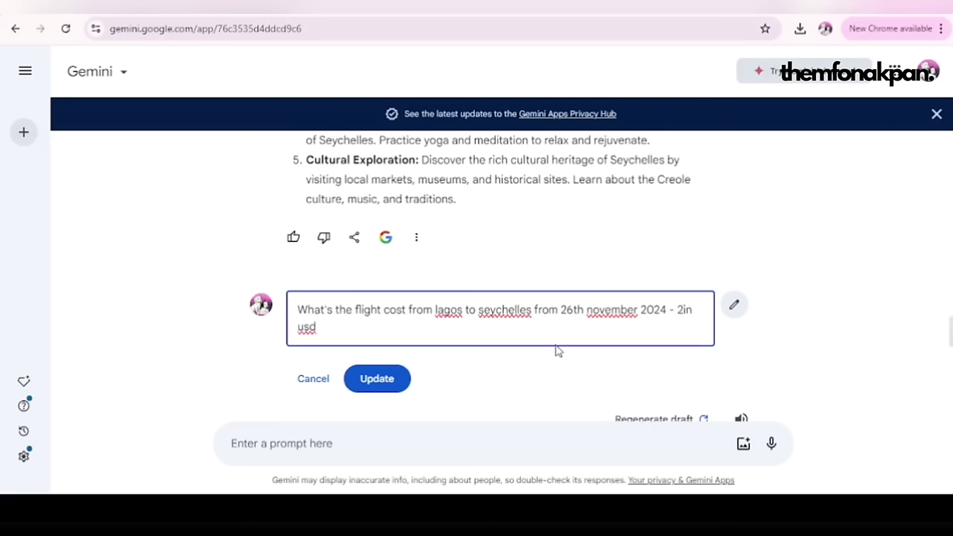
pyautogui.write('9th november ')
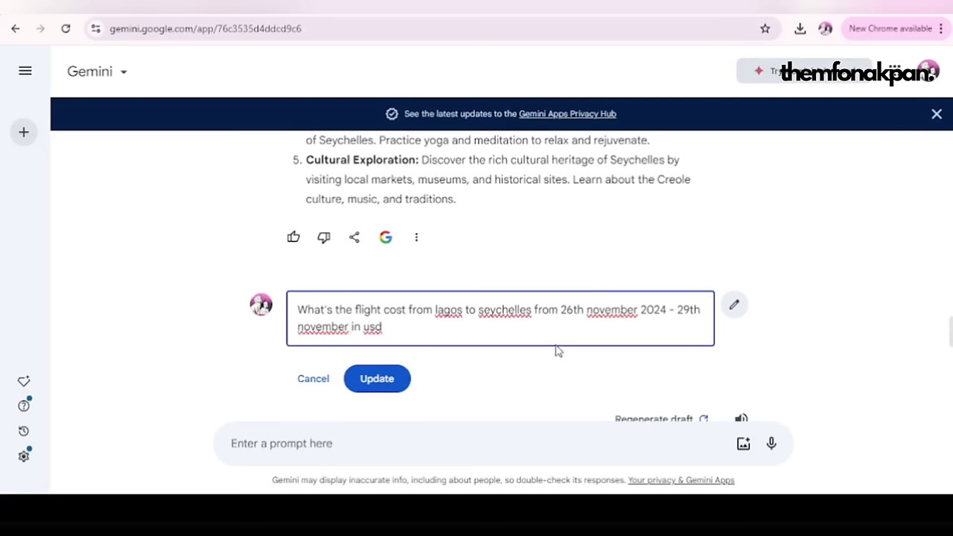
pyautogui.write('2024')
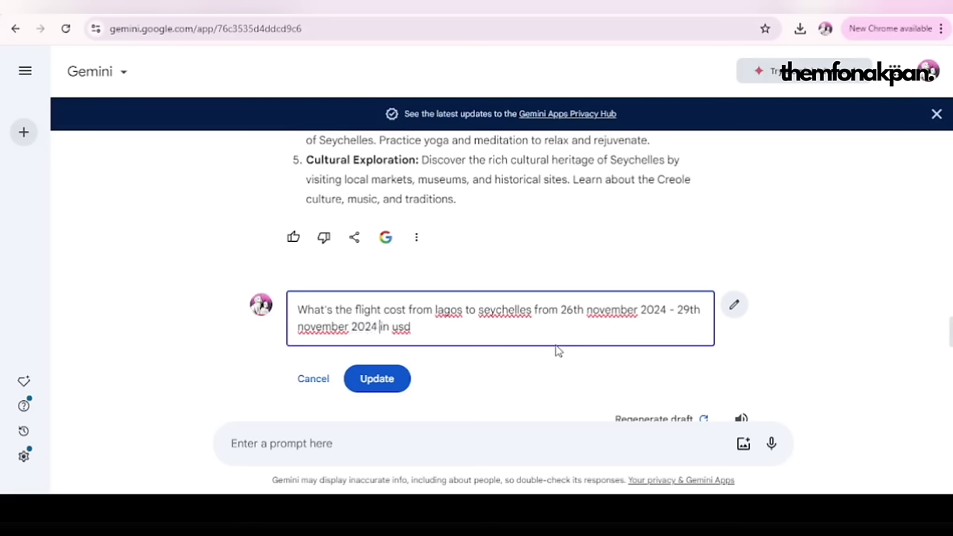
pyautogui.press('BackSpace')
pyautogui.write('. Amount')
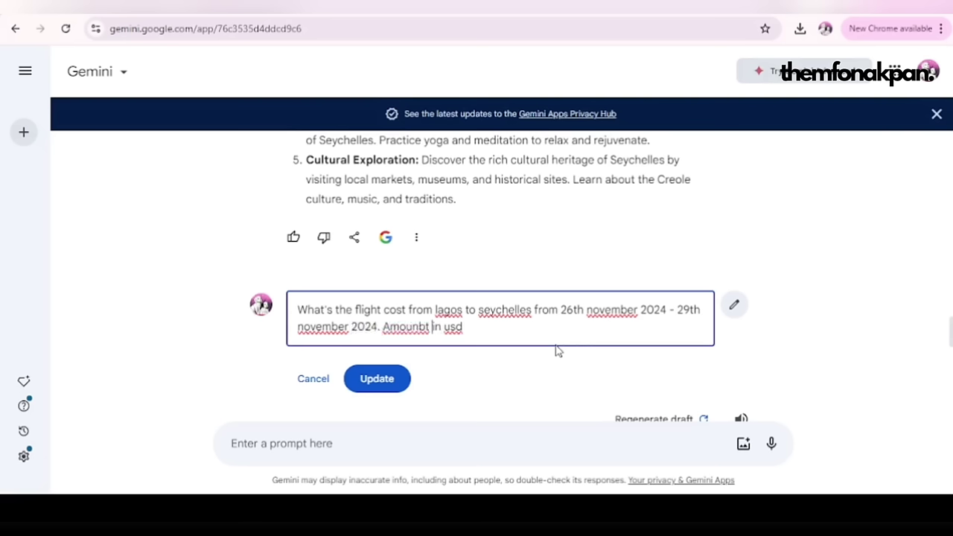
pyautogui.press('BackSpace')
pyautogui.press('BackSpace')
pyautogui.write('t should be')
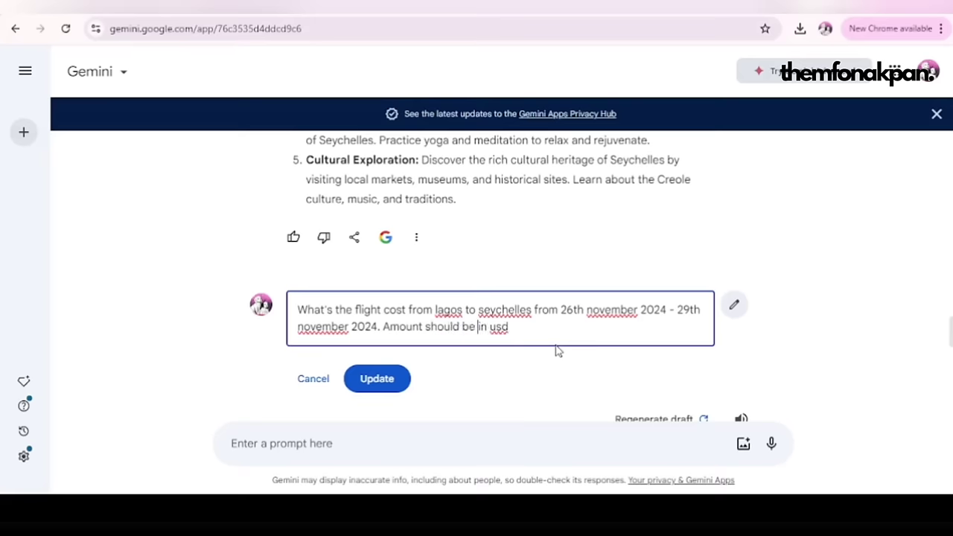
pyautogui.click(402, 374)
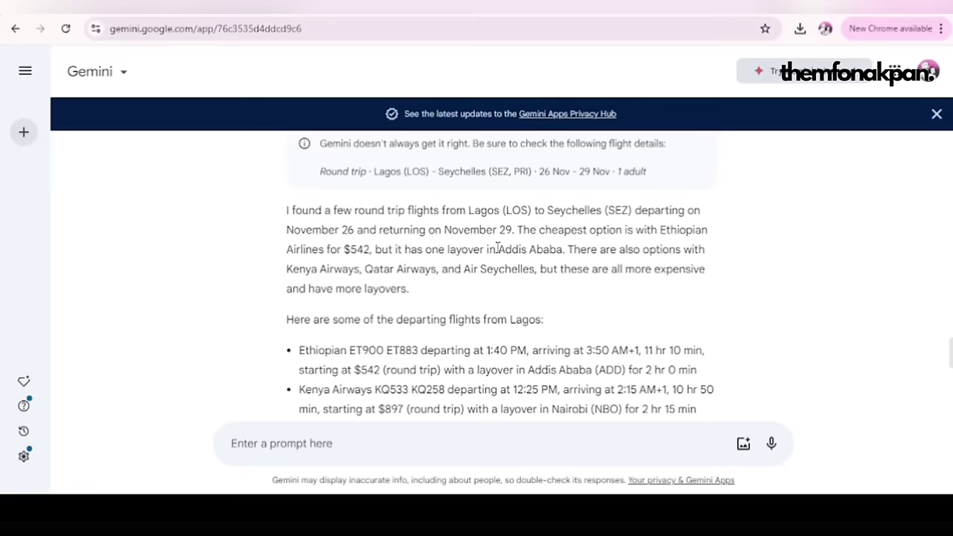
# Review the flight results, with Ethiopian cheapest at $542, and return to the Travel Budget sheet
pyautogui.scroll(-5, 557, 266)
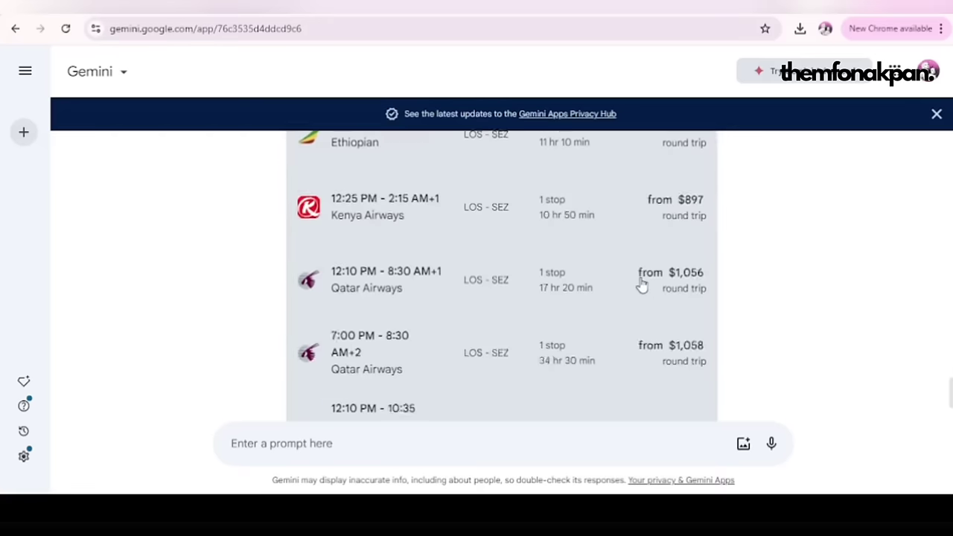
pyautogui.scroll(-3, 641, 285)
pyautogui.scroll(4, 653, 274)
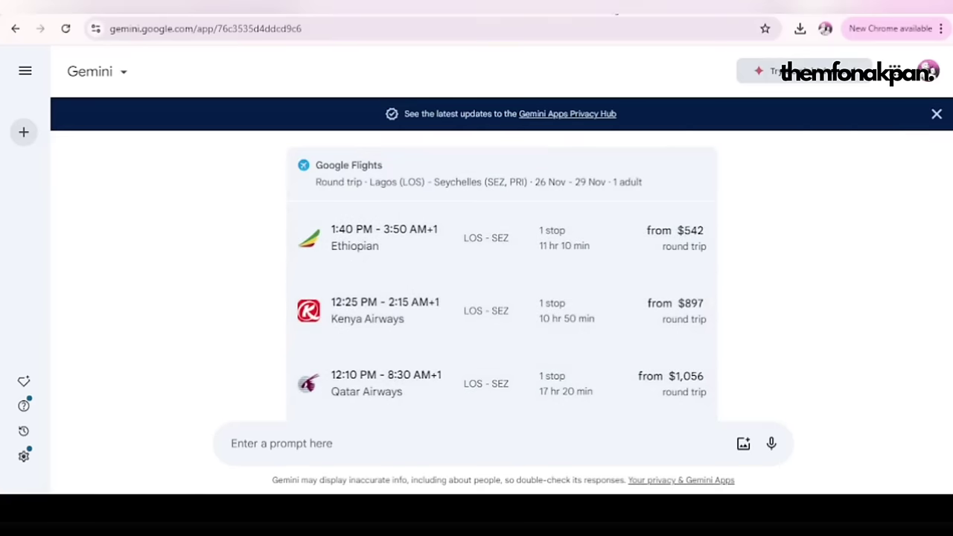
pyautogui.click(540, 16)
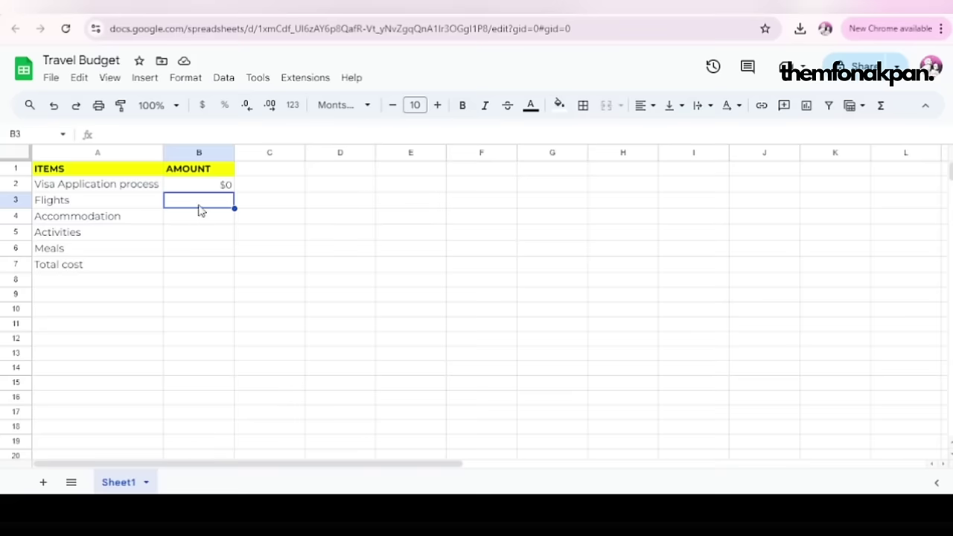
# Enter 542 as the Flights amount and go back to the Gemini conversation
pyautogui.write('542')
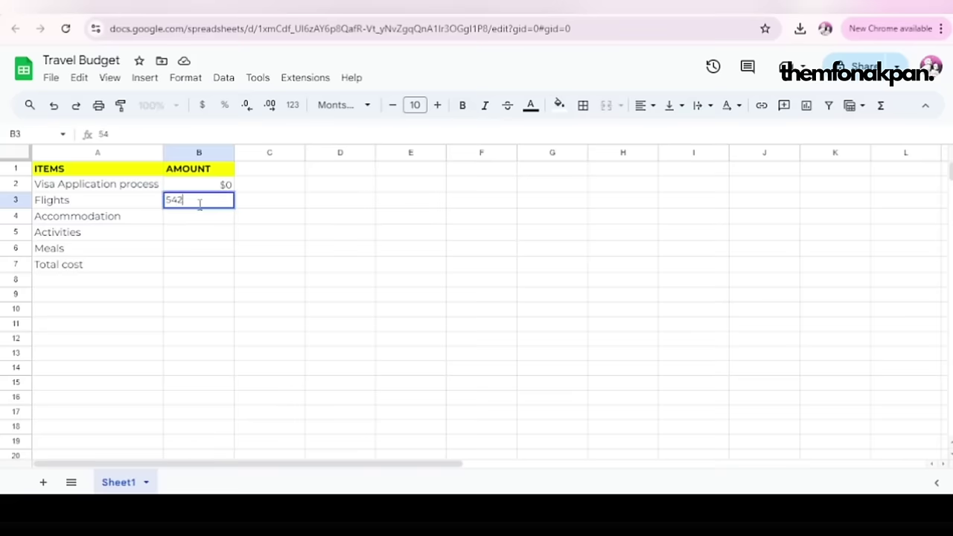
pyautogui.press('Return')
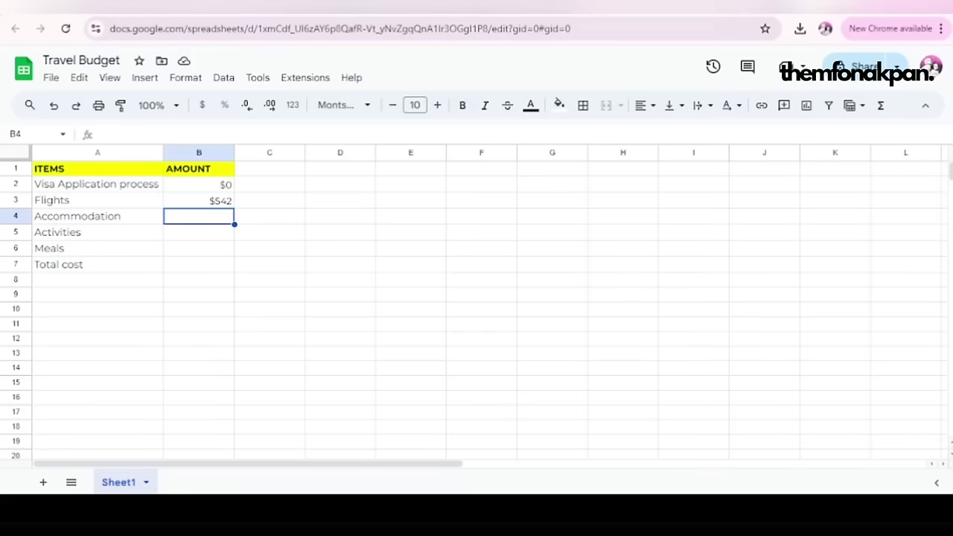
pyautogui.click(685, 16)
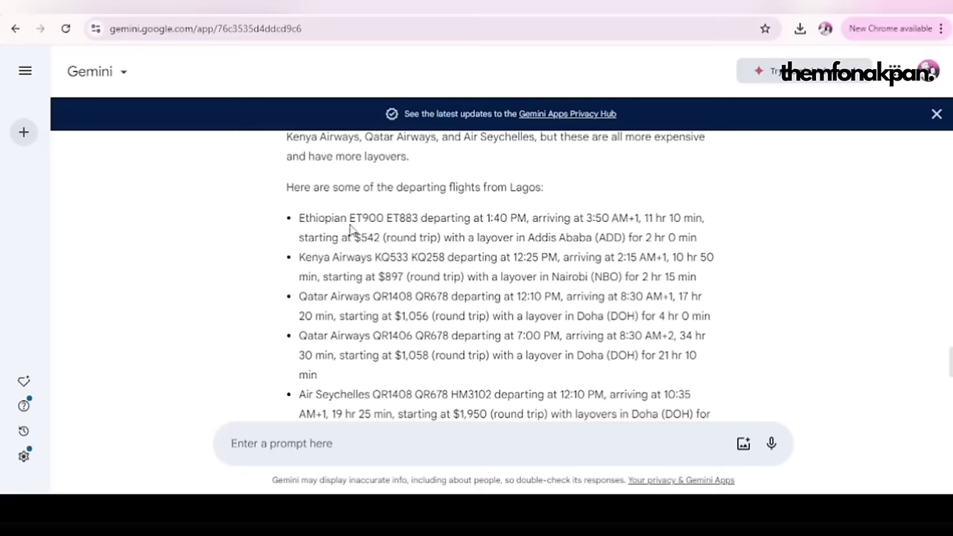
# Ask Gemini for Ethiopian Airlines-only flights from Lagos to Seychelles and back, 26th–29th
pyautogui.scroll(-8, 478, 313)
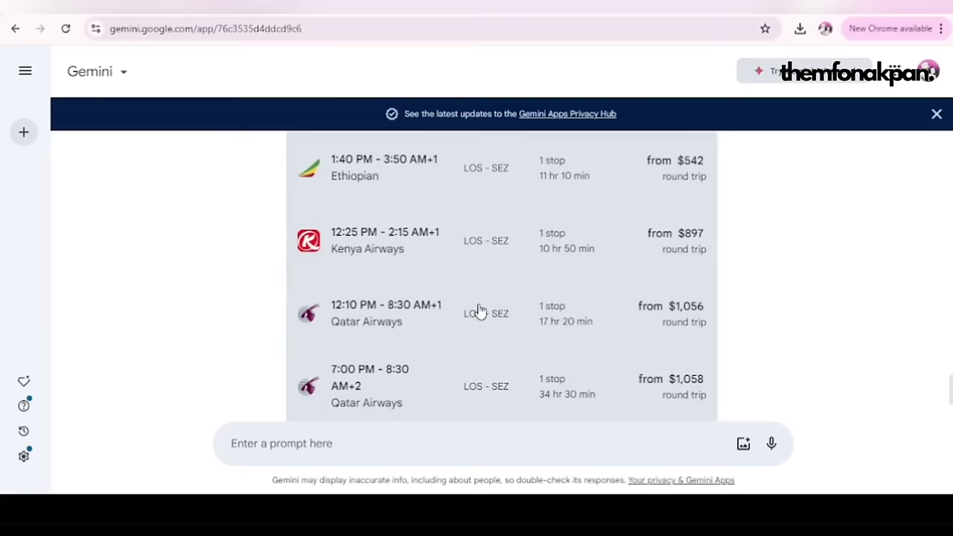
pyautogui.write('Give me t')
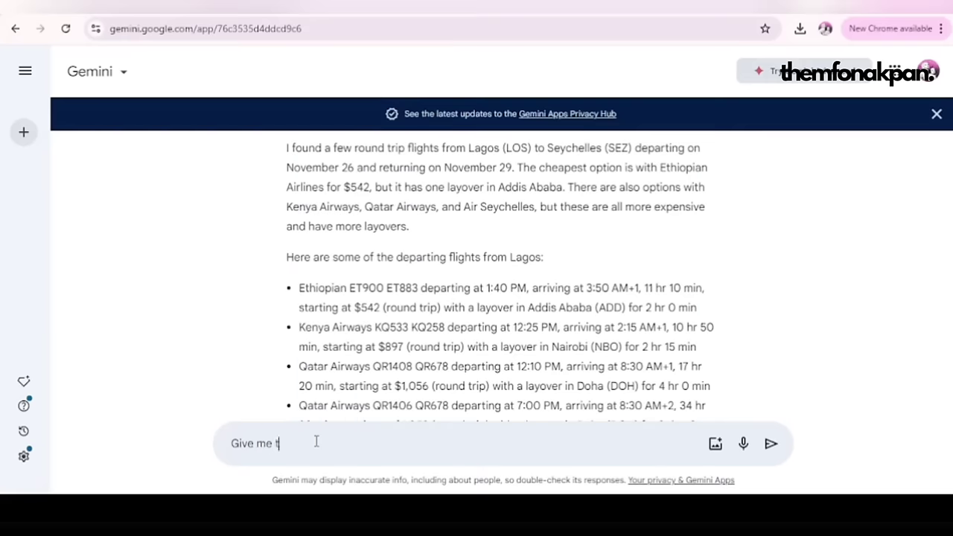
pyautogui.write('he deparure')
pyautogui.press('BackSpace')
pyautogui.press('BackSpace')
pyautogui.press('BackSpace')
pyautogui.press('BackSpace')
pyautogui.write('fligt infomatio')
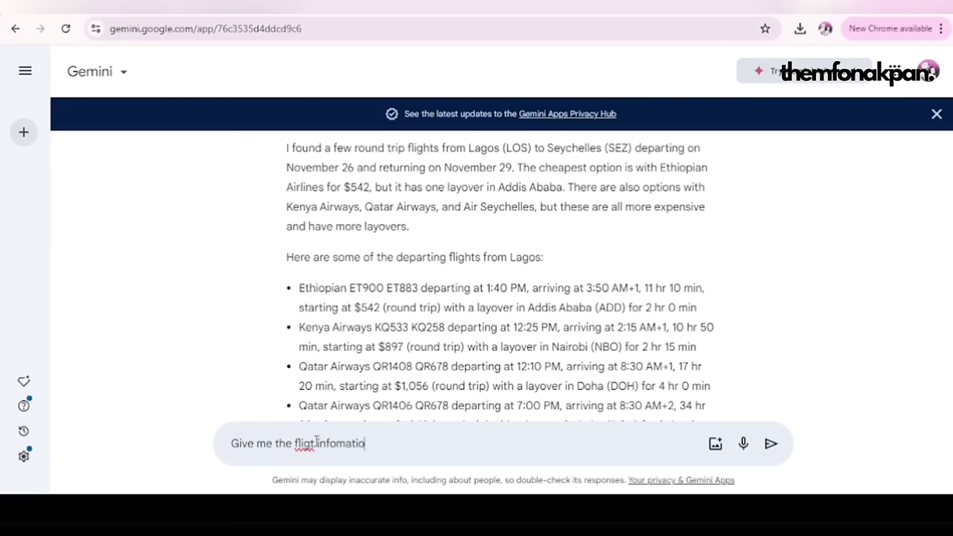
pyautogui.write('n from los to')
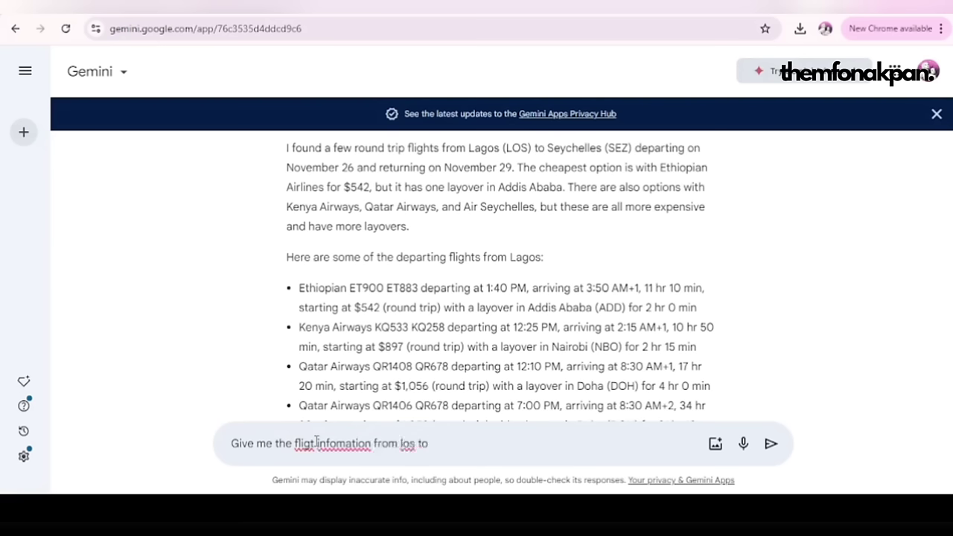
pyautogui.write('seychelles a')
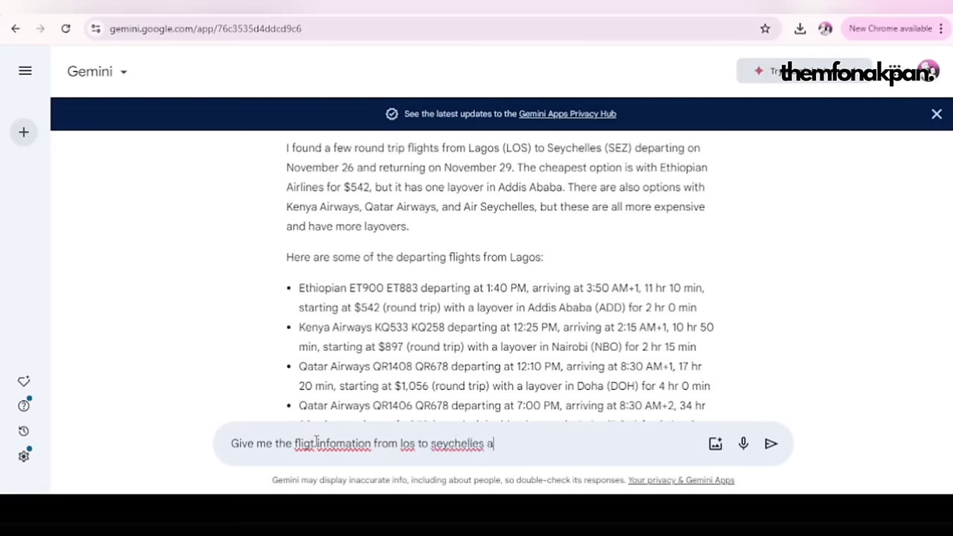
pyautogui.write('mnnd seychelles to ')
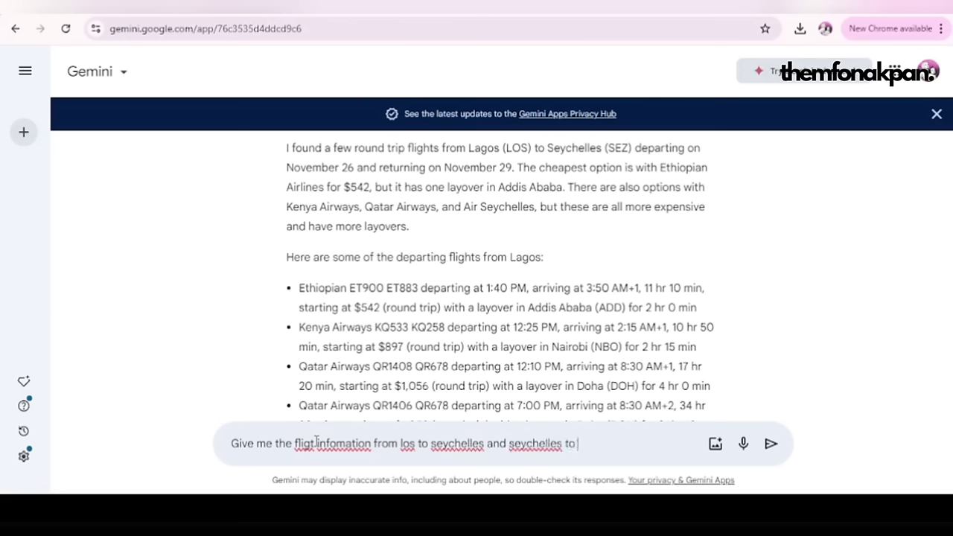
pyautogui.write('los')
pyautogui.write('- 26th - 29th')
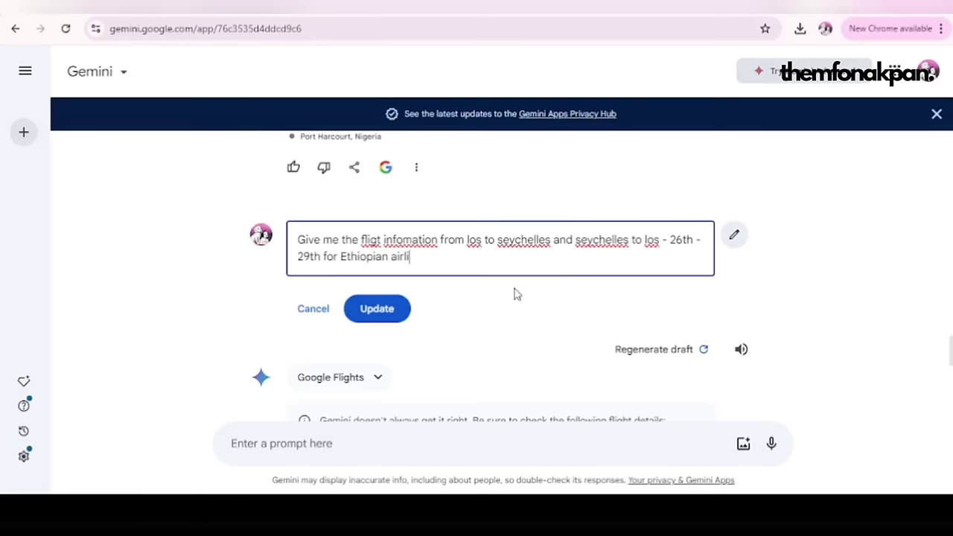
pyautogui.write('ne only')
pyautogui.click(406, 311)
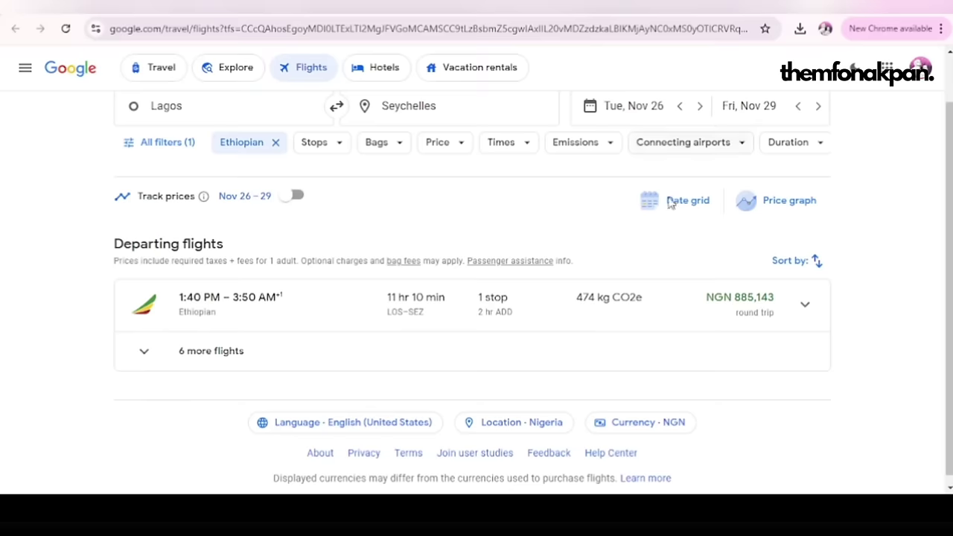
# Inspect the Ethiopian flight's full itinerary via Addis Ababa, glance back at Gemini, and open a new tab
pyautogui.click(802, 306)
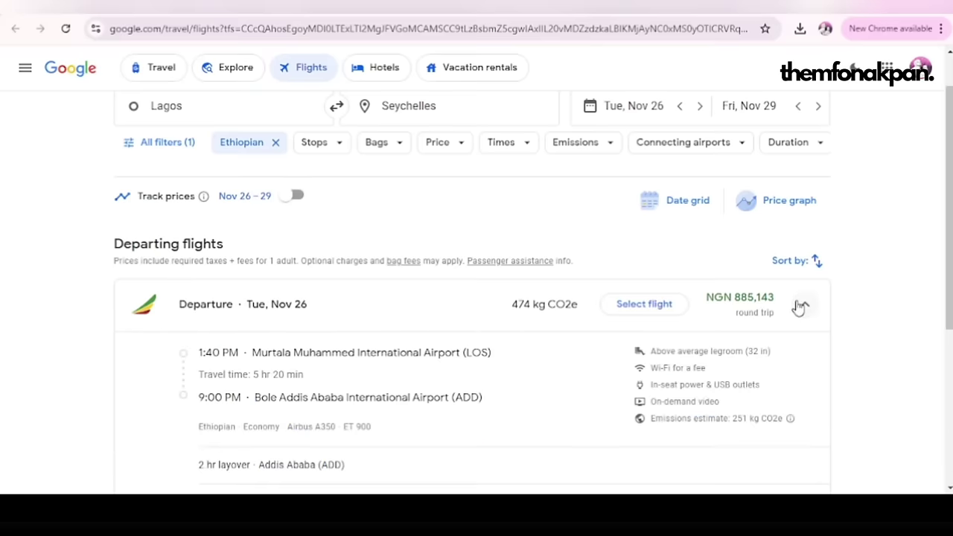
pyautogui.scroll(-2, 677, 380)
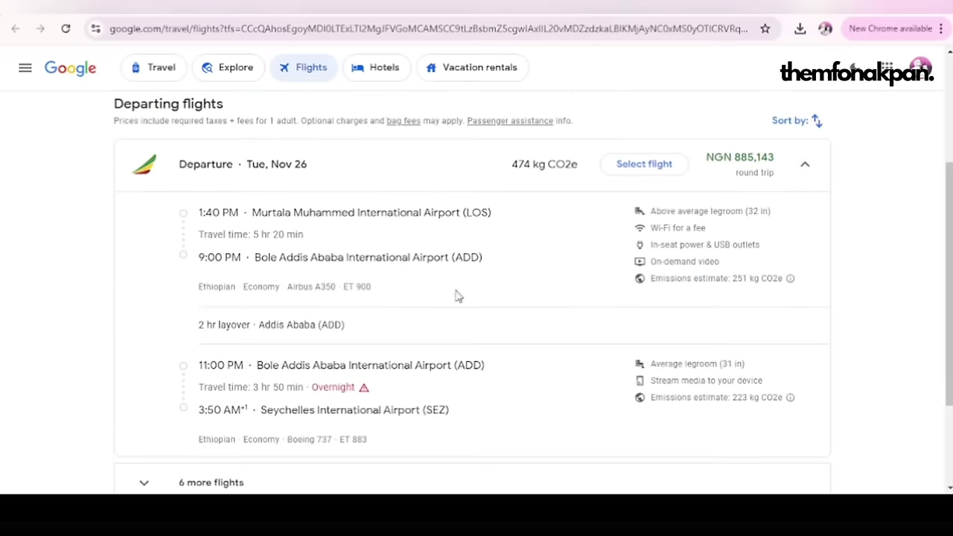
pyautogui.click(676, 9)
pyautogui.scroll(10, 661, 304)
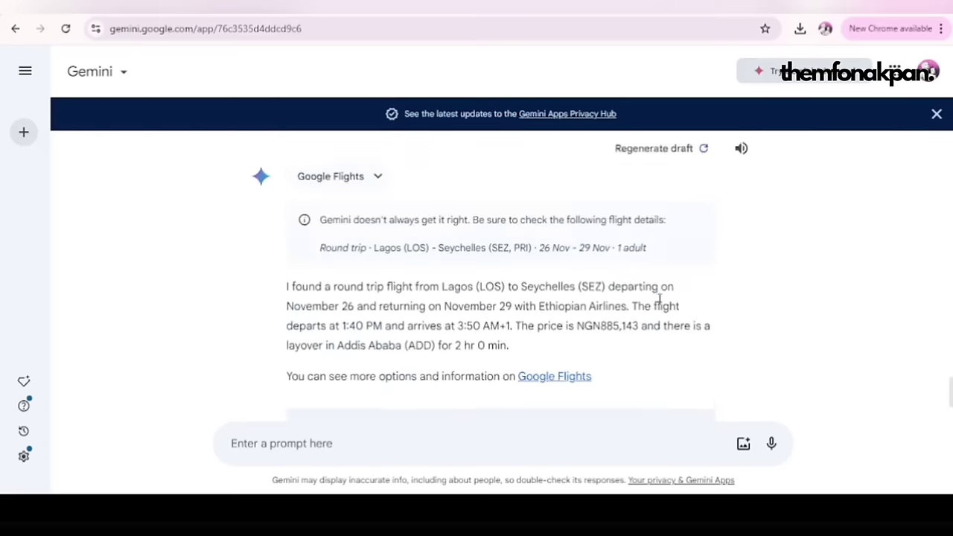
pyautogui.scroll(-10, 588, 320)
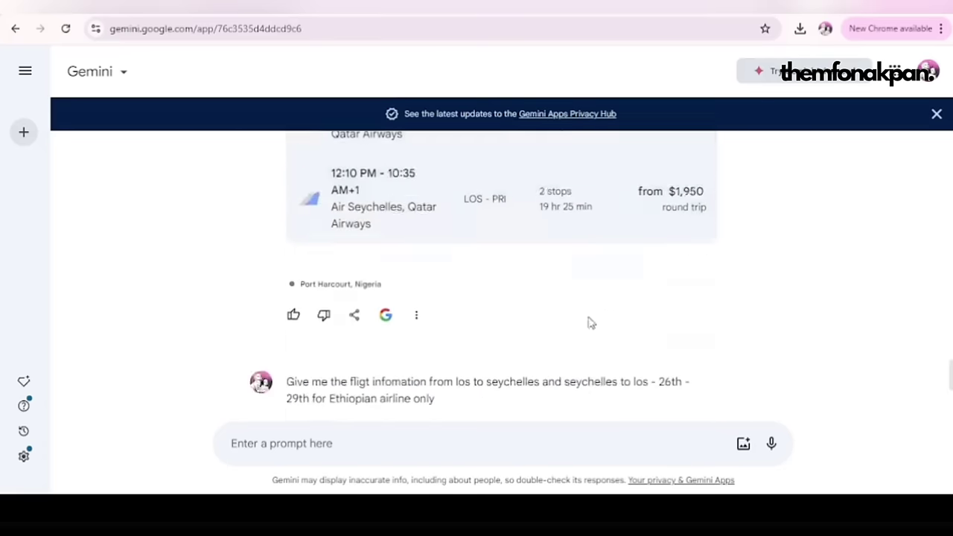
pyautogui.hotkey('ctrl', 't')
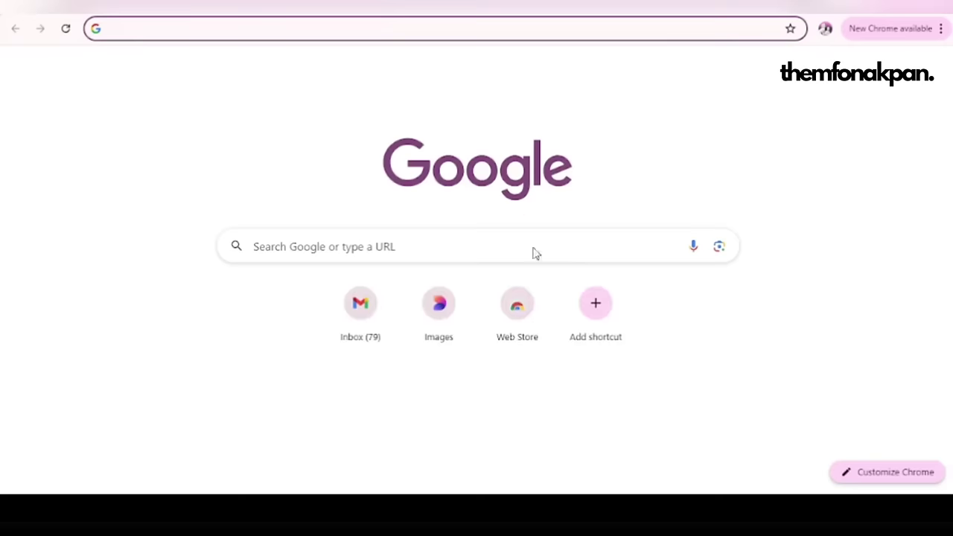
# Search Google for '3 days accomodation seychelles' and open Expedia's Top Hotels in Seychelles page
pyautogui.click(466, 251)
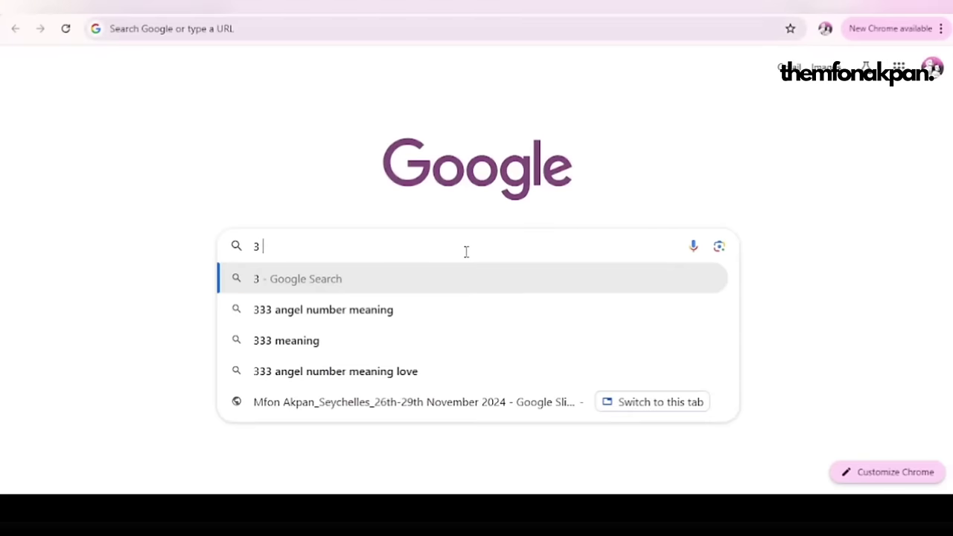
pyautogui.write('3 days acco')
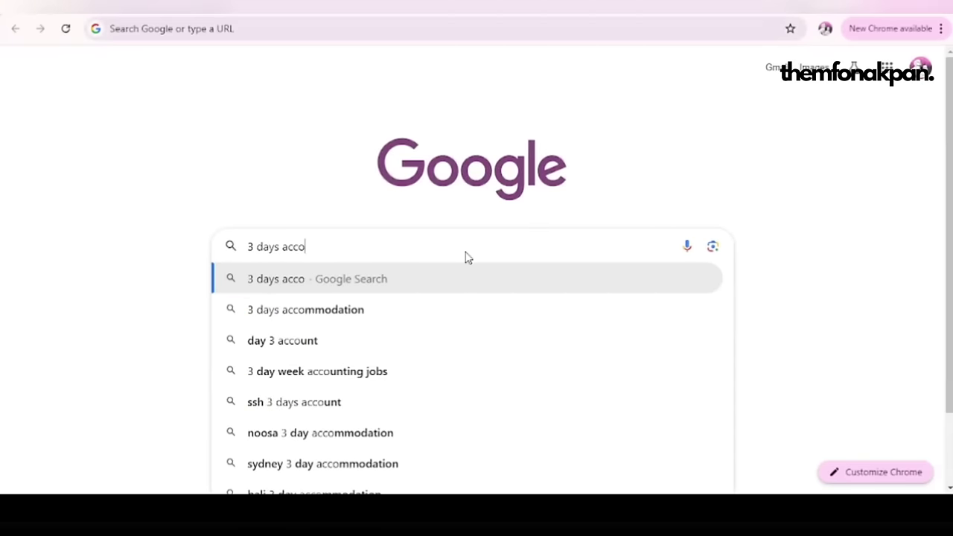
pyautogui.write('modation ')
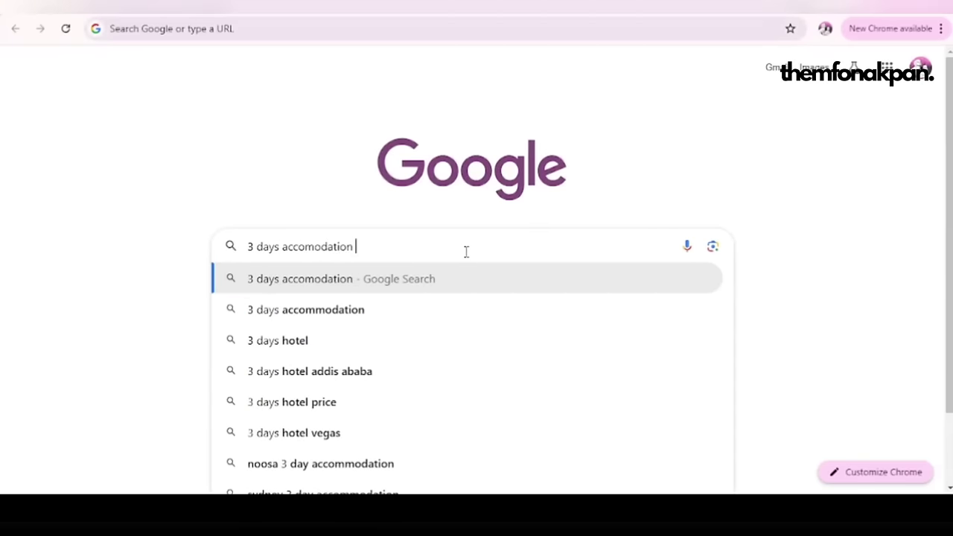
pyautogui.write('seychelles')
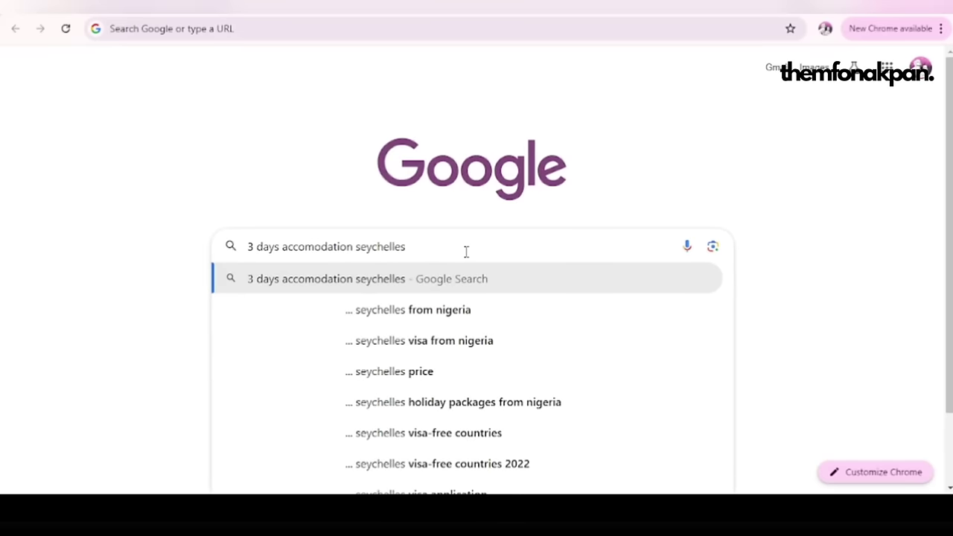
pyautogui.press('Return')
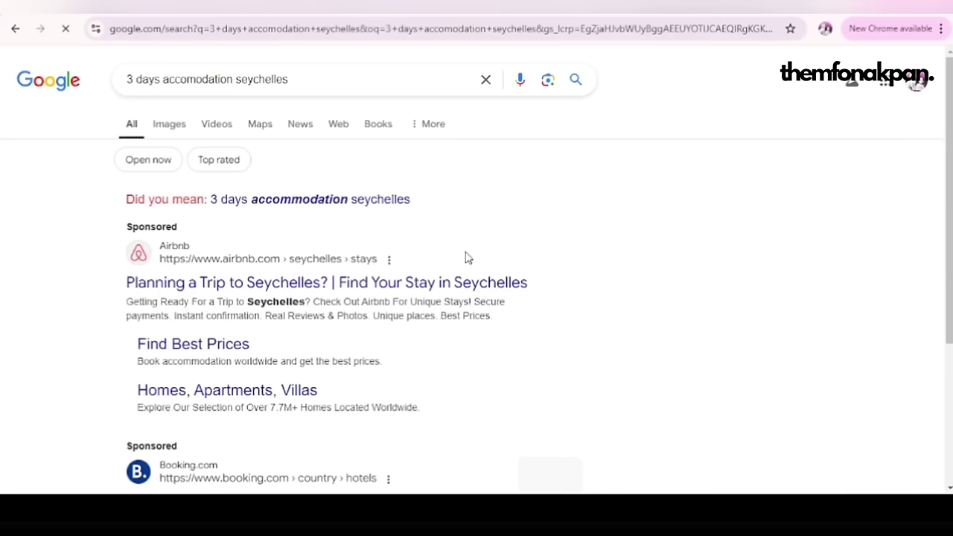
pyautogui.scroll(-5, 166, 328)
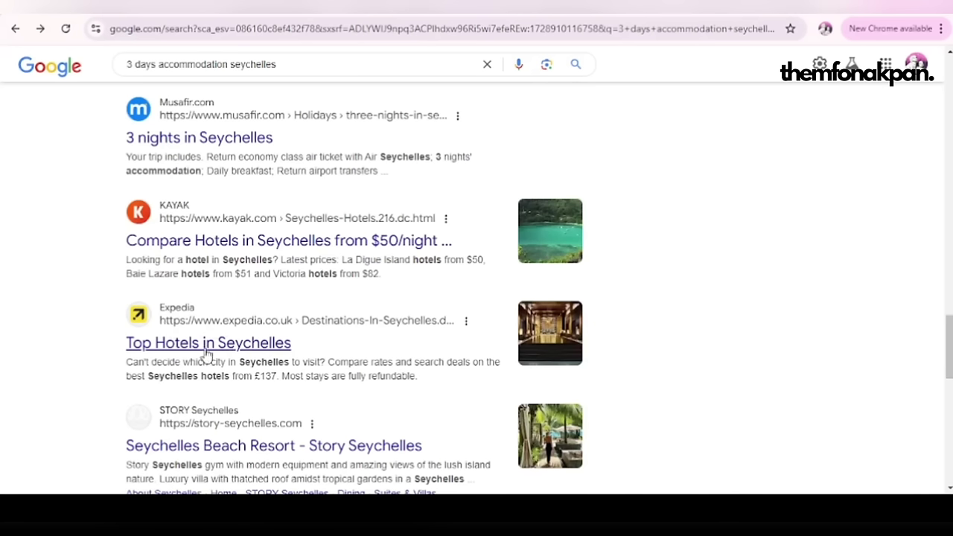
pyautogui.click(209, 345)
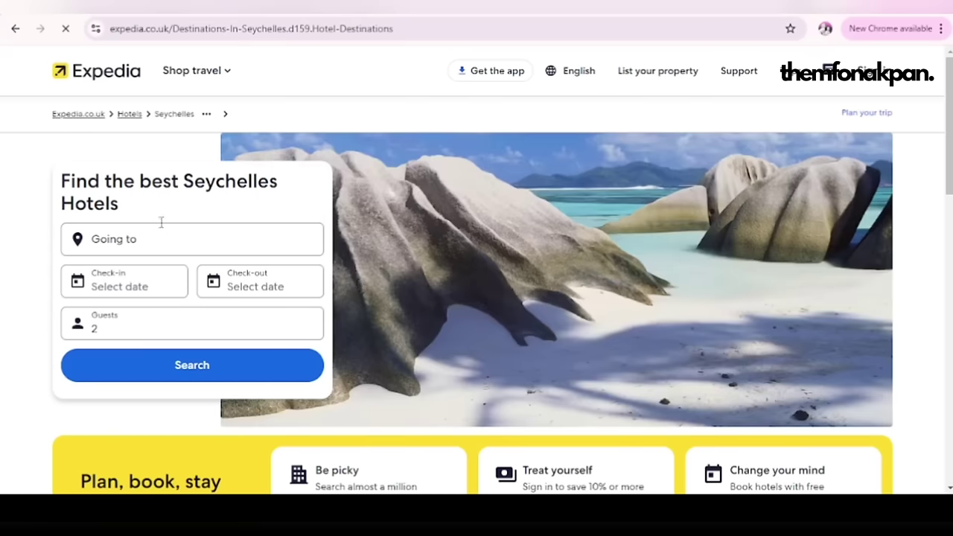
# Set the Expedia hotel search to Seychelles, check-in 26 Nov, and one adult, rejecting cookies
pyautogui.click(130, 237)
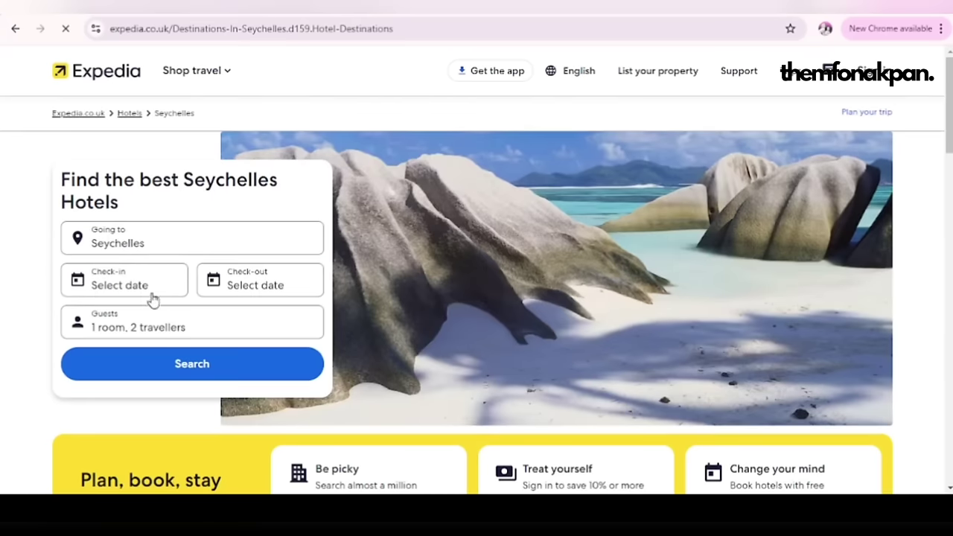
pyautogui.click(113, 292)
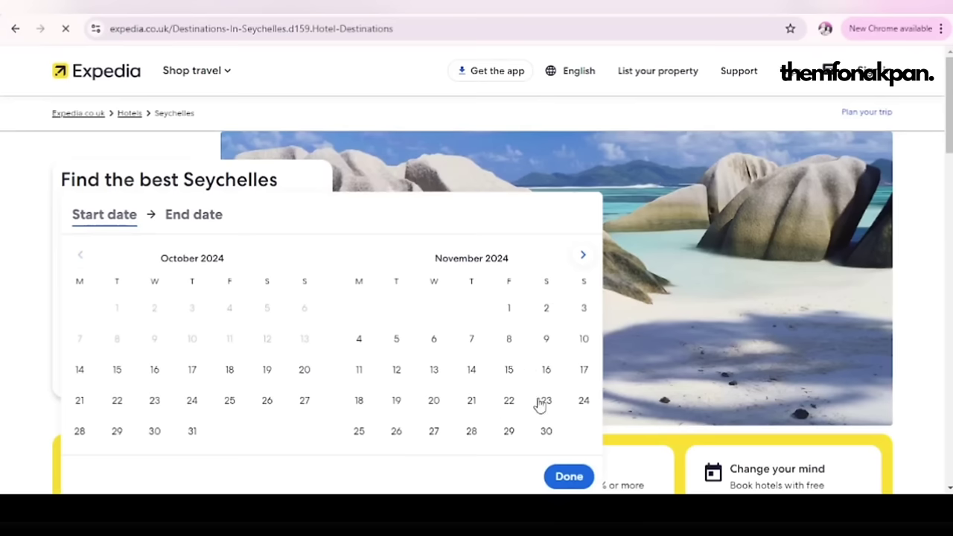
pyautogui.click(394, 430)
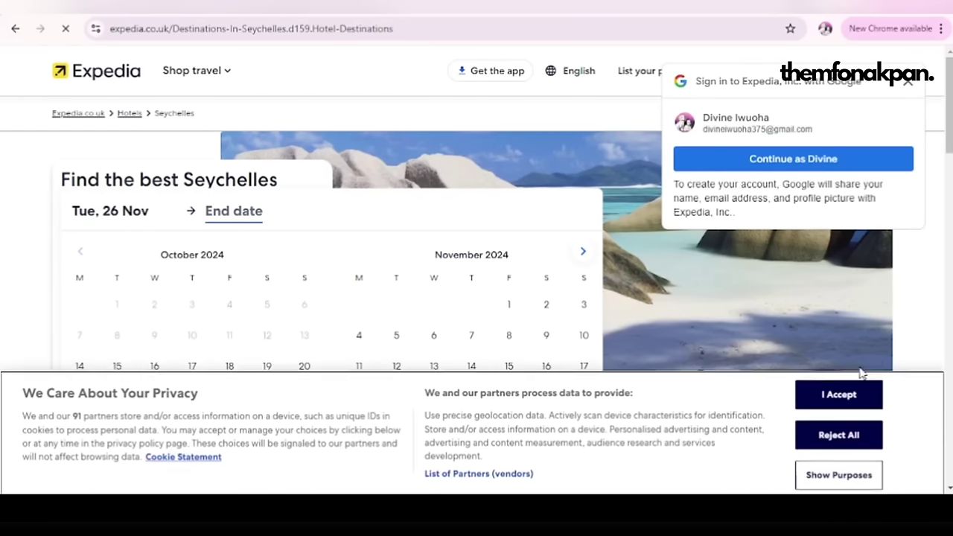
pyautogui.click(854, 428)
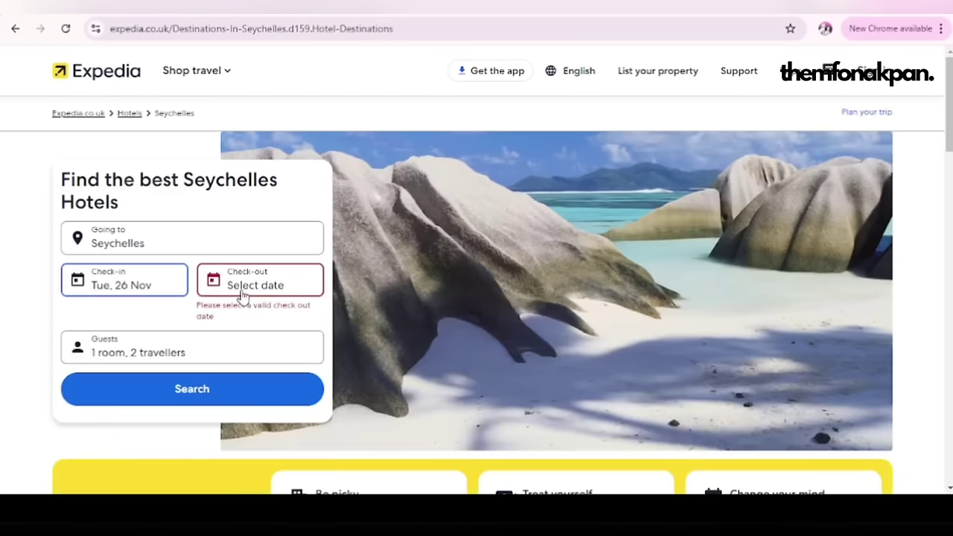
pyautogui.click(241, 294)
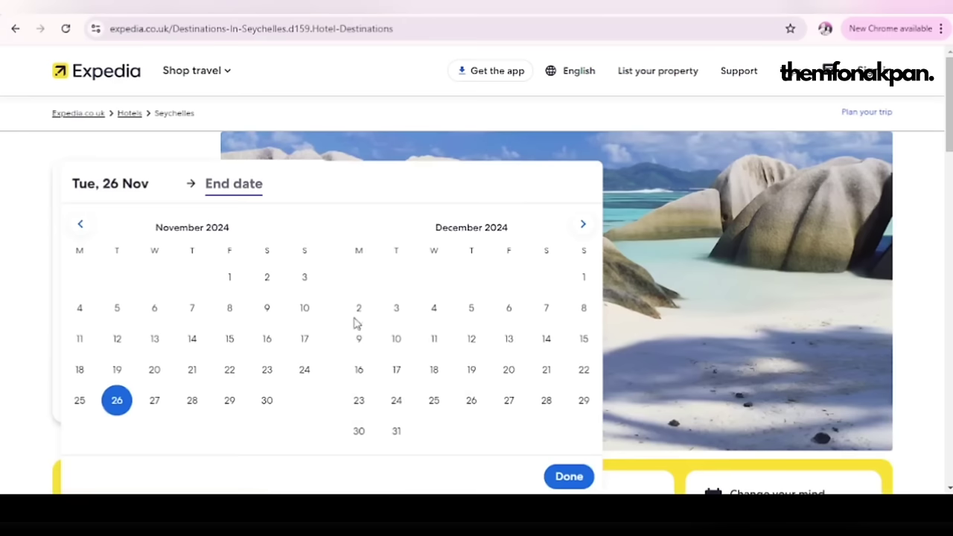
pyautogui.click(574, 403)
pyautogui.click(568, 473)
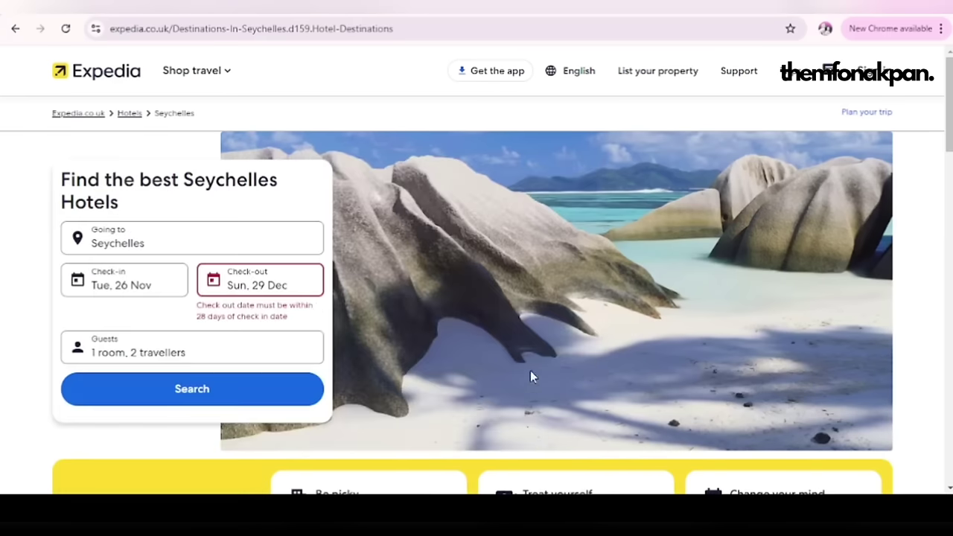
pyautogui.click(172, 359)
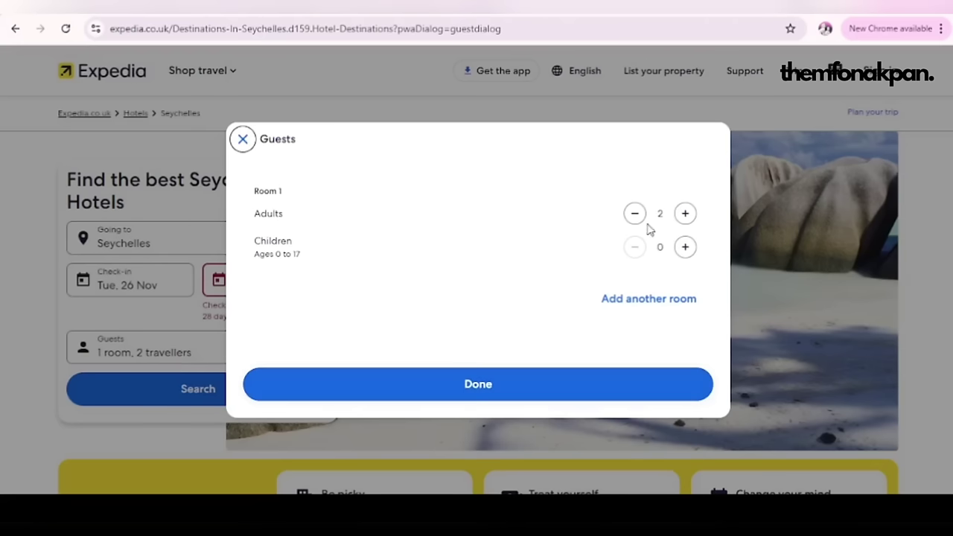
pyautogui.click(634, 214)
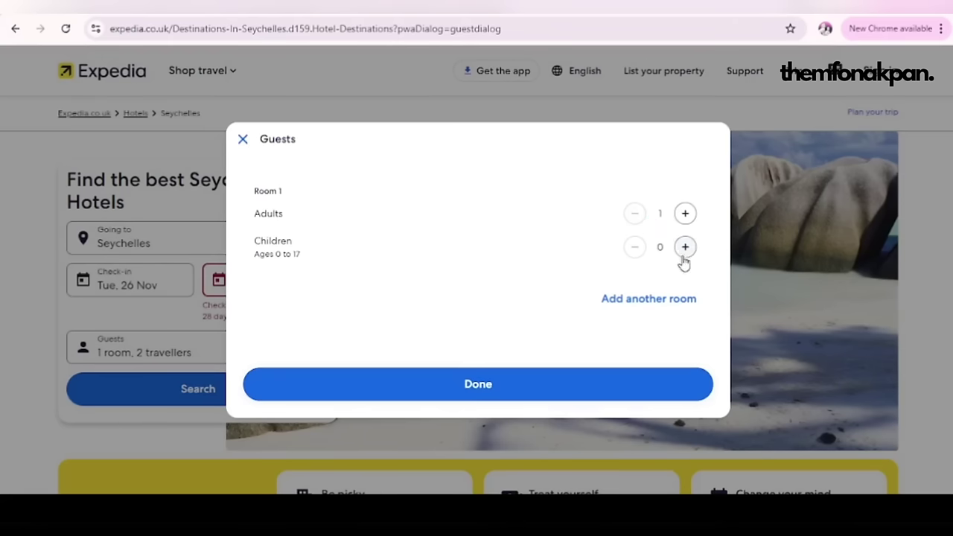
pyautogui.click(440, 386)
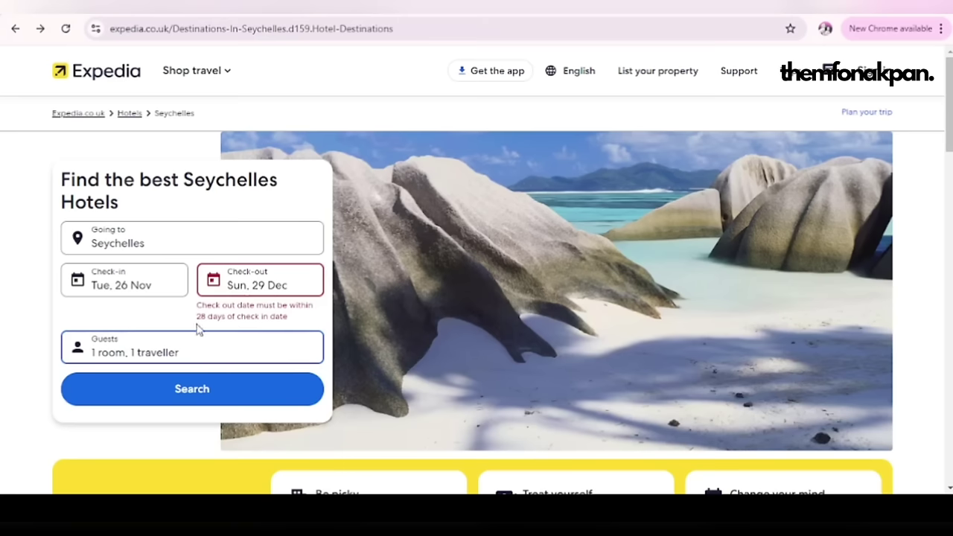
# Correct the check-out date to 29 Nov and run the Seychelles hotel search
pyautogui.click(121, 286)
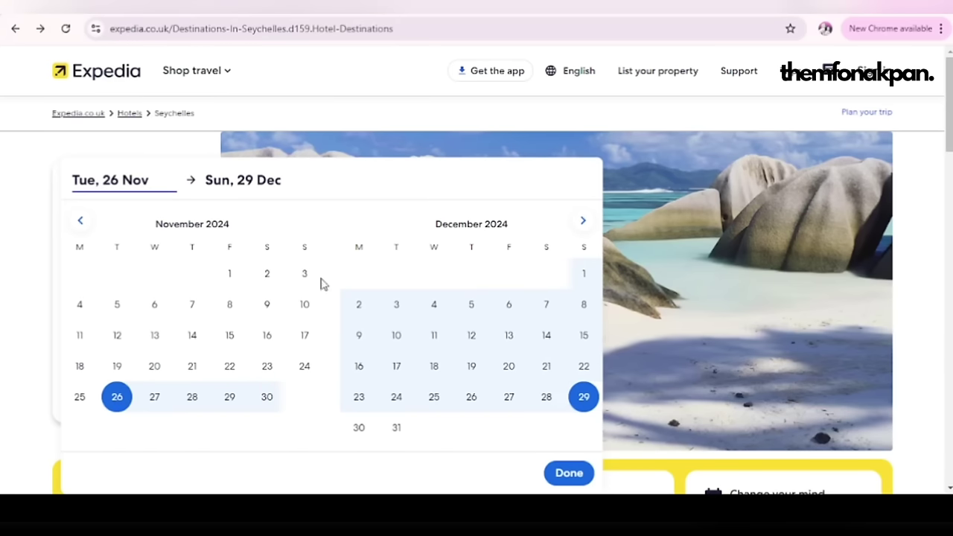
pyautogui.click(569, 473)
pyautogui.click(238, 285)
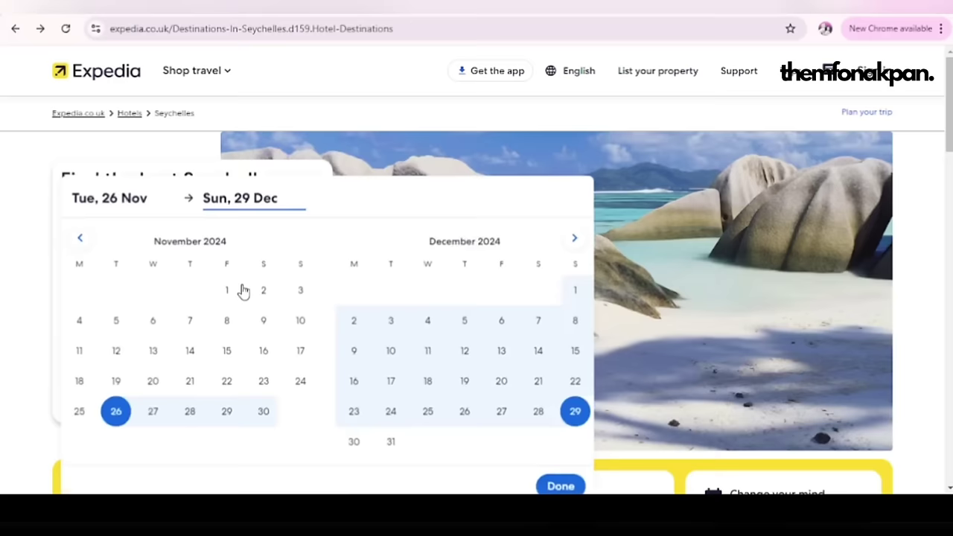
pyautogui.click(230, 397)
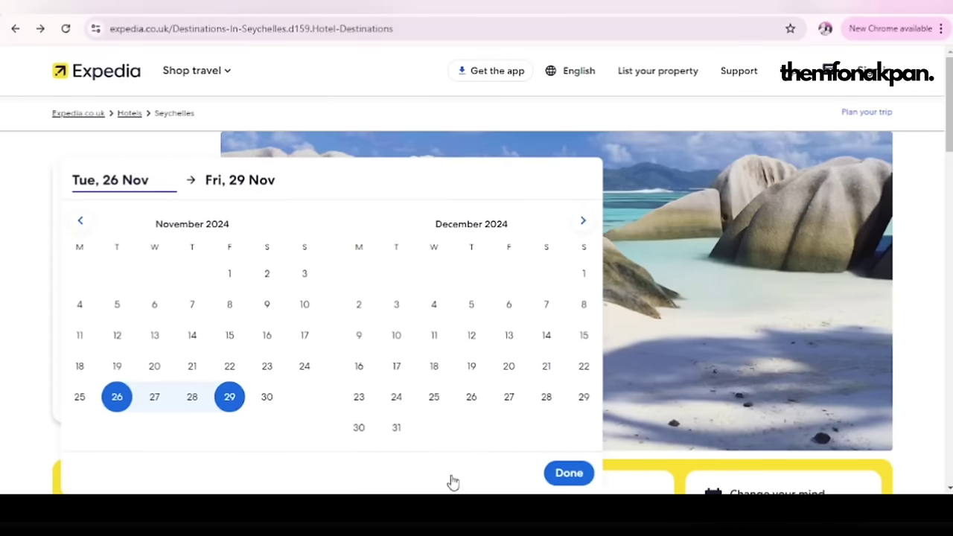
pyautogui.click(569, 473)
pyautogui.click(202, 372)
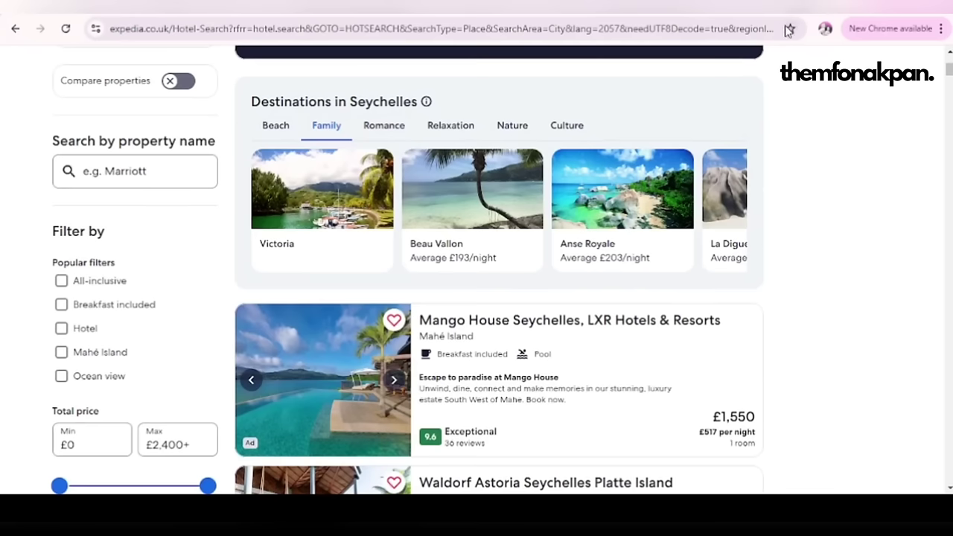
# Note the £1,550 stay converted to $2,019.89 and return to the Travel Budget sheet
pyautogui.moveTo(126, 200); pyautogui.dragTo(203, 199)
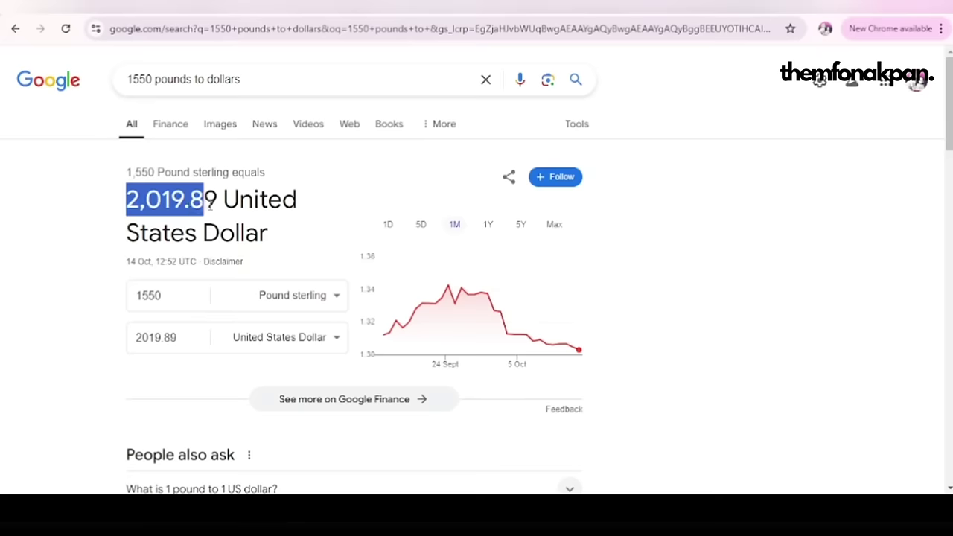
pyautogui.click(210, 199)
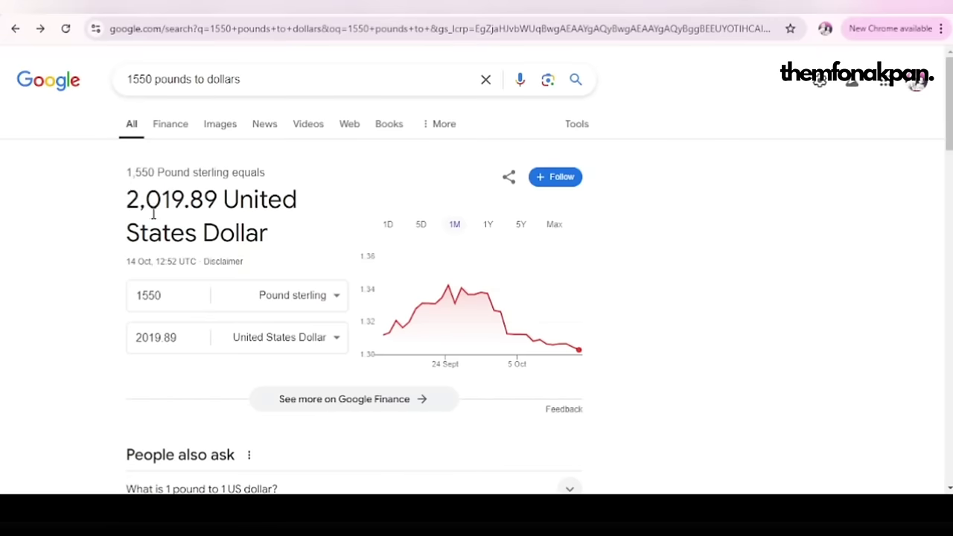
pyautogui.click(467, 15)
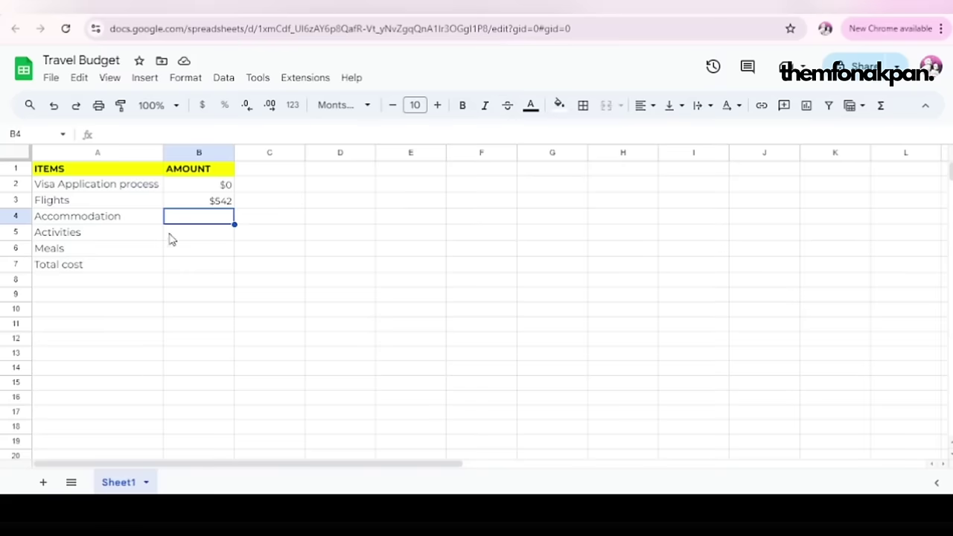
# Enter 2100 as the Accommodation amount in B4, shown as whole dollars
pyautogui.write('2')
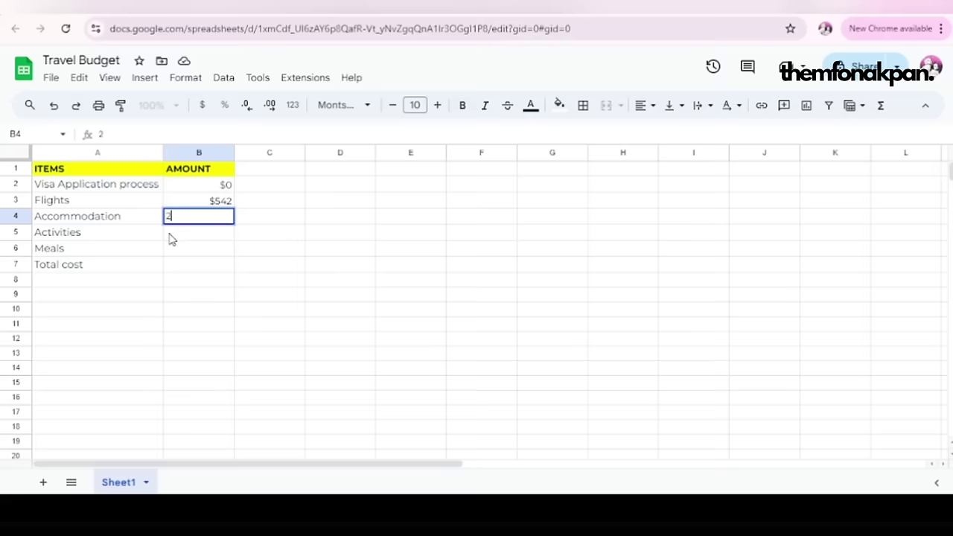
pyautogui.write('100')
pyautogui.press('Return')
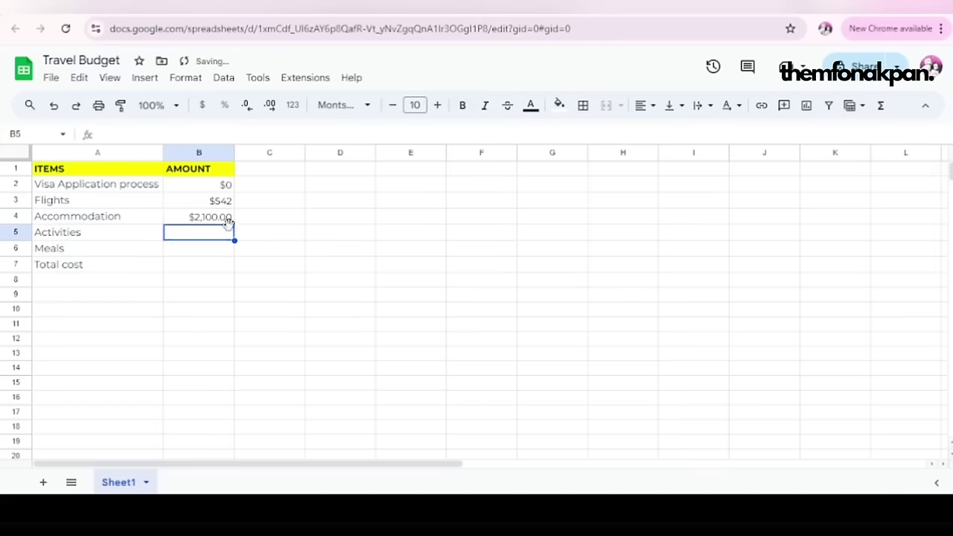
pyautogui.click(224, 218)
pyautogui.click(248, 106)
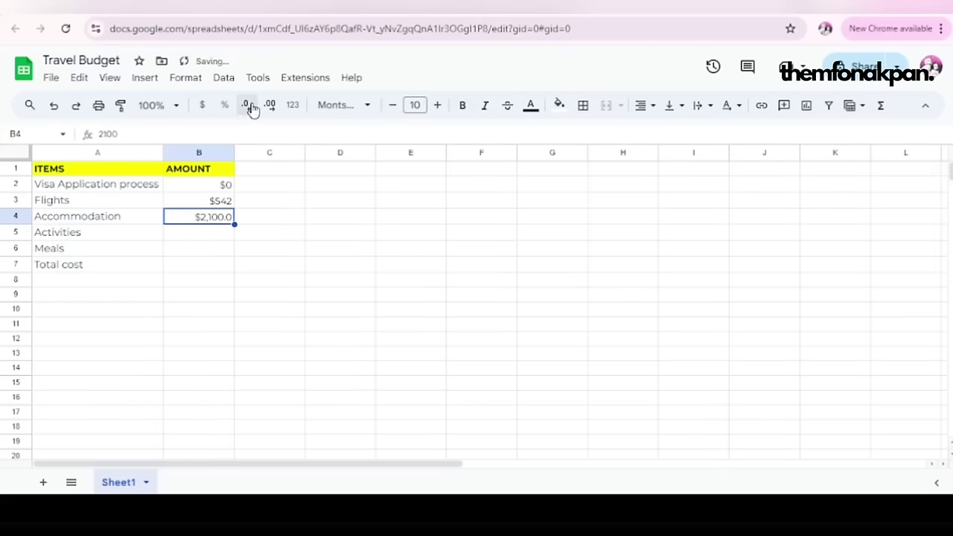
pyautogui.click(250, 106)
# Enter Activities 200 in B5 and Meals 300 in B6, both as whole dollars
pyautogui.click(190, 239)
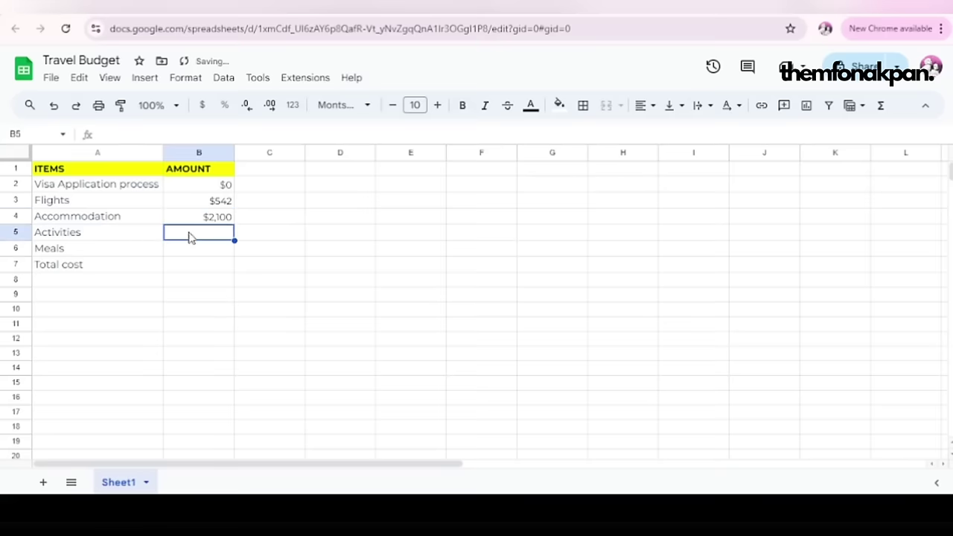
pyautogui.write('200')
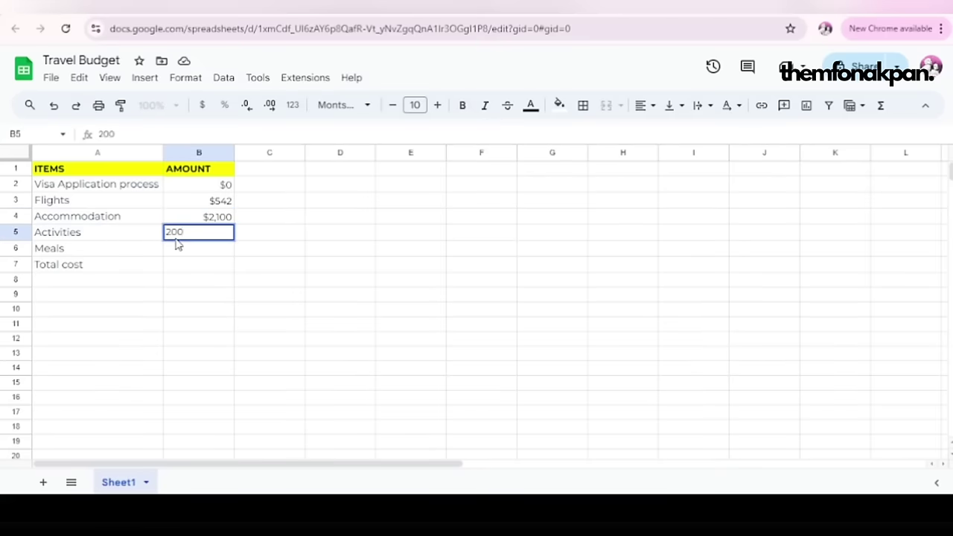
pyautogui.click(214, 255)
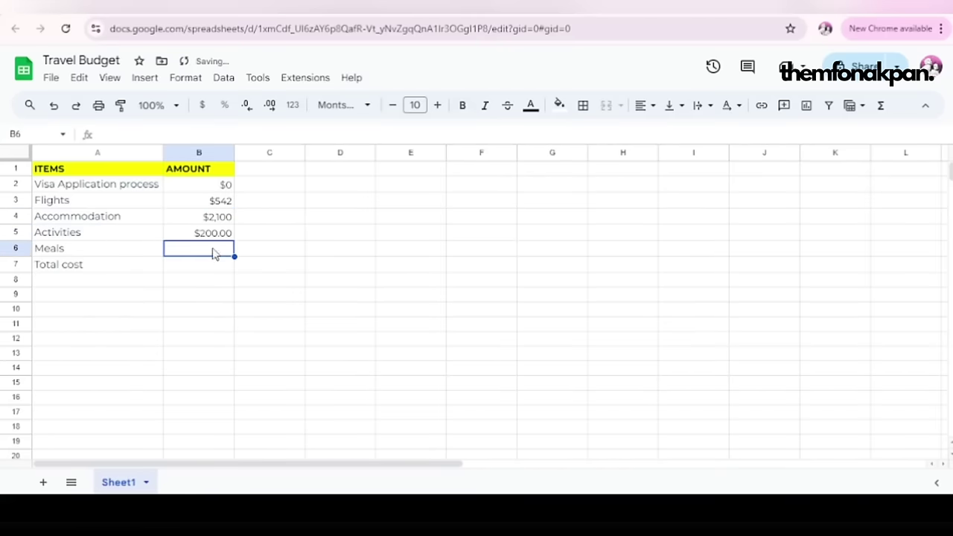
pyautogui.click(225, 234)
pyautogui.click(244, 105)
pyautogui.click(245, 105)
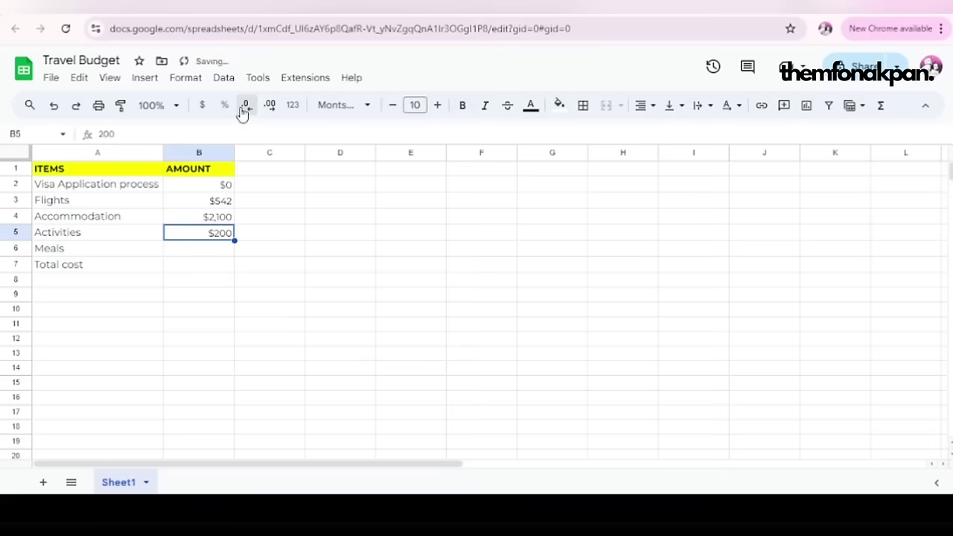
pyautogui.click(178, 253)
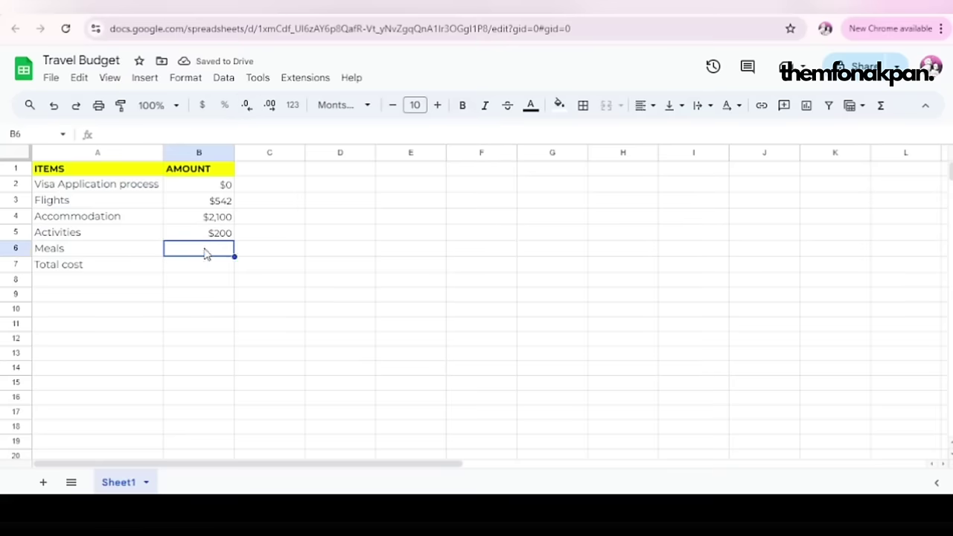
pyautogui.write('300')
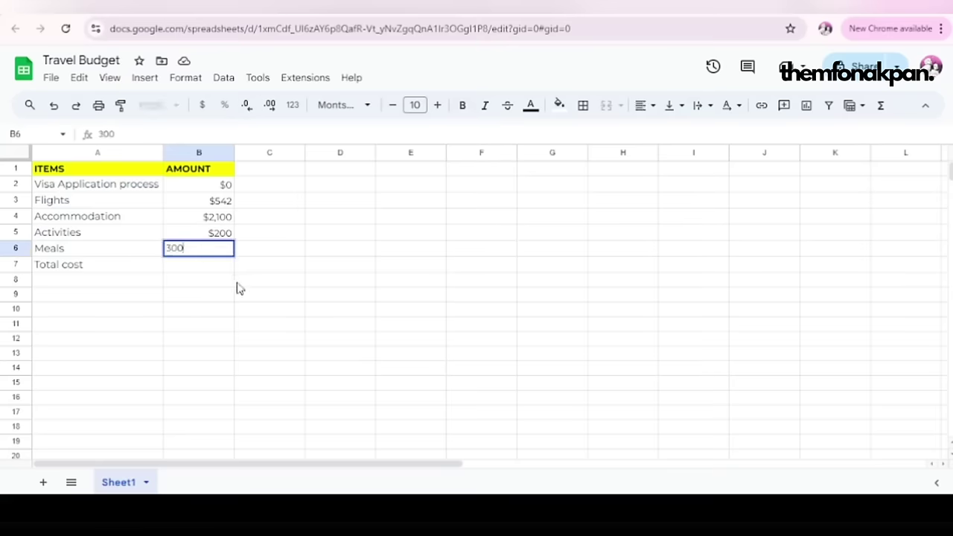
pyautogui.click(238, 281)
pyautogui.click(204, 253)
pyautogui.click(249, 106)
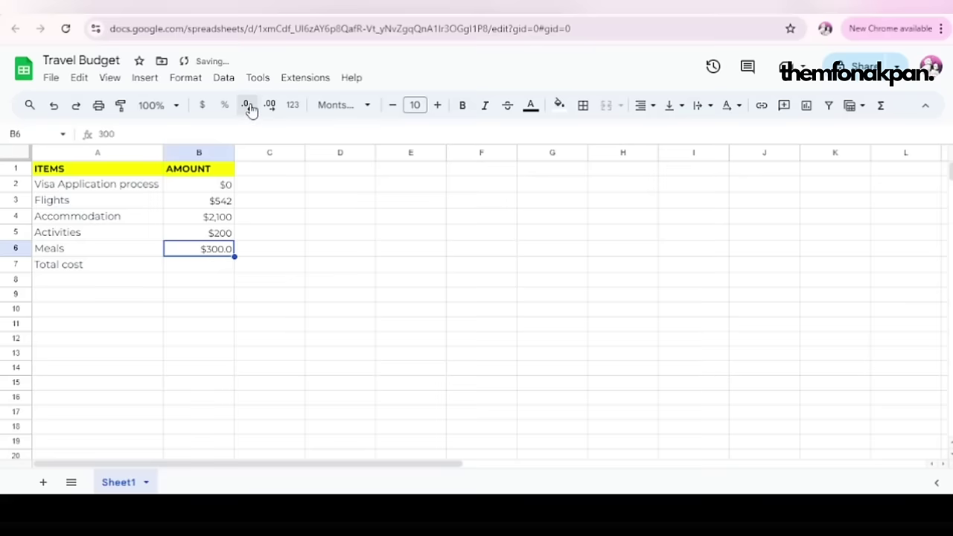
pyautogui.click(249, 107)
pyautogui.click(216, 311)
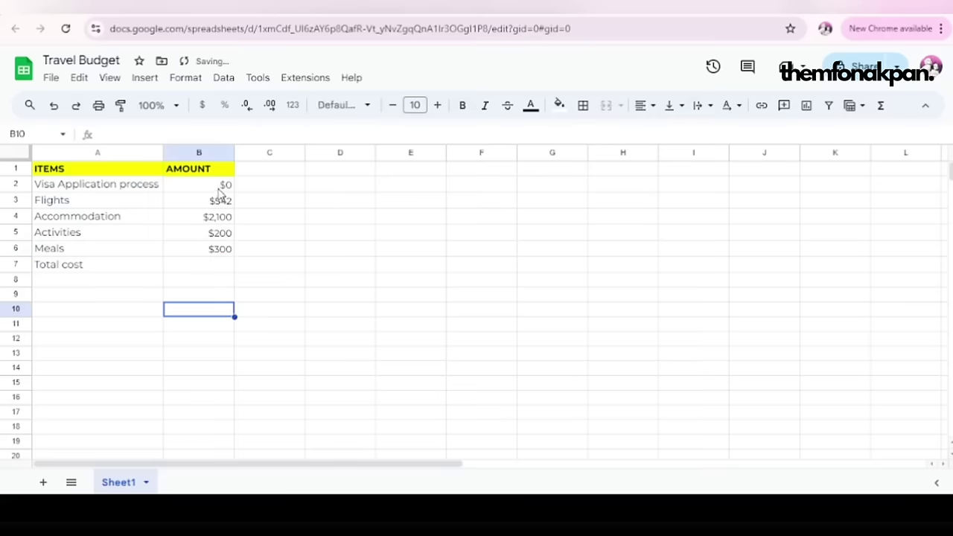
# Sum B2:B6 in B7 for a $3,142 total and bold the Total cost row
pyautogui.click(212, 272)
pyautogui.write('=')
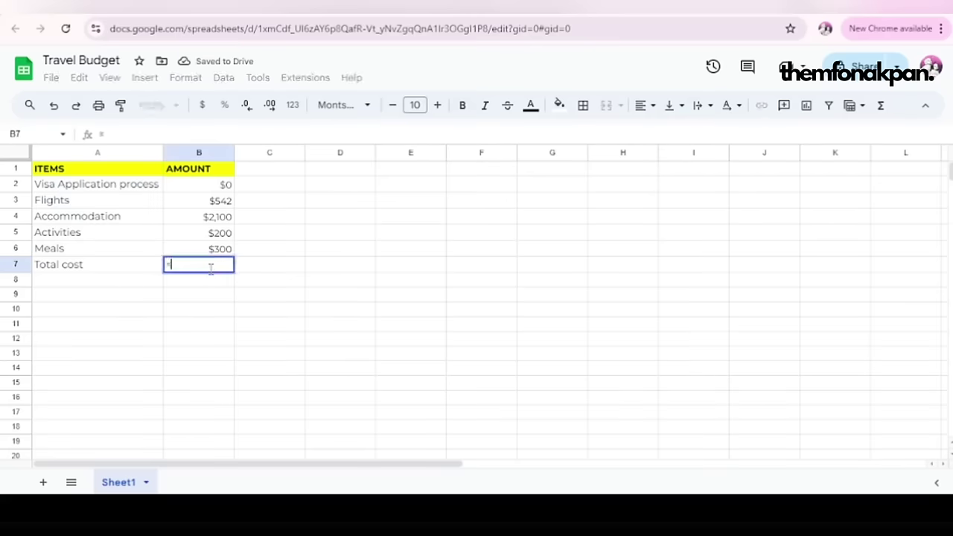
pyautogui.write('sum(')
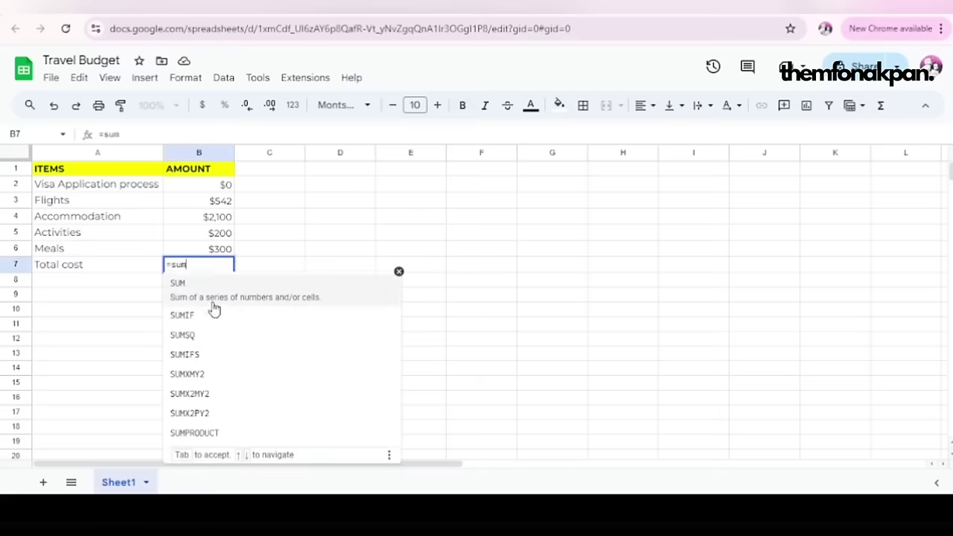
pyautogui.press('Tab')
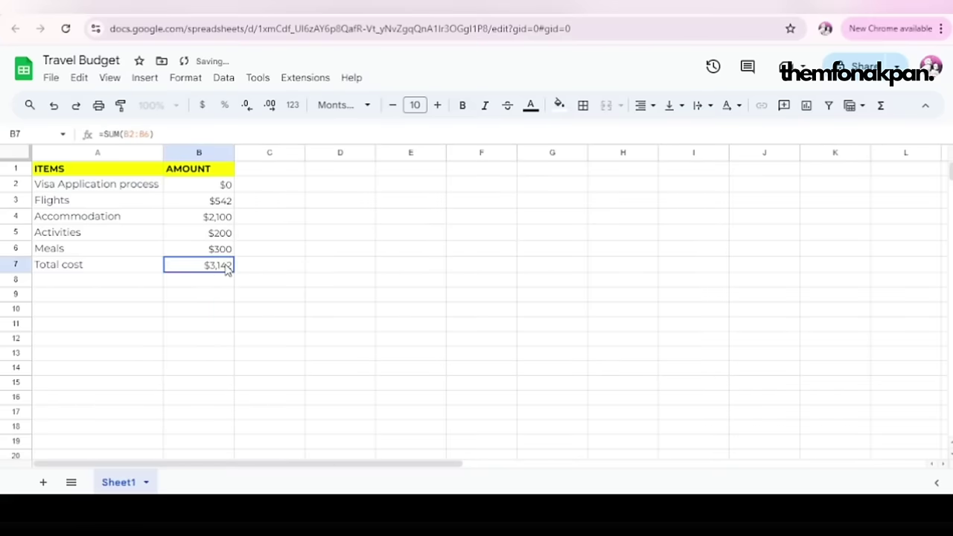
pyautogui.click(270, 248)
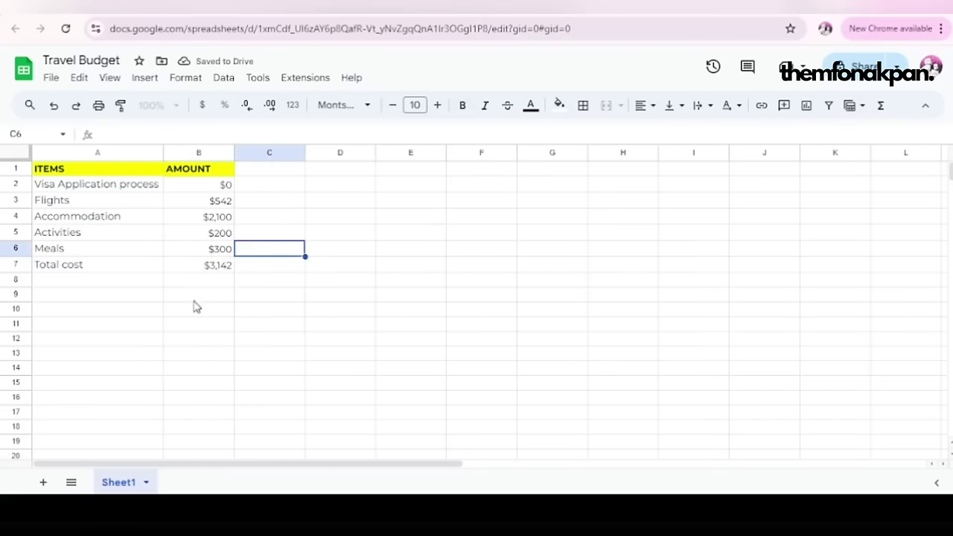
pyautogui.moveTo(74, 265); pyautogui.dragTo(236, 260)
pyautogui.click(462, 109)
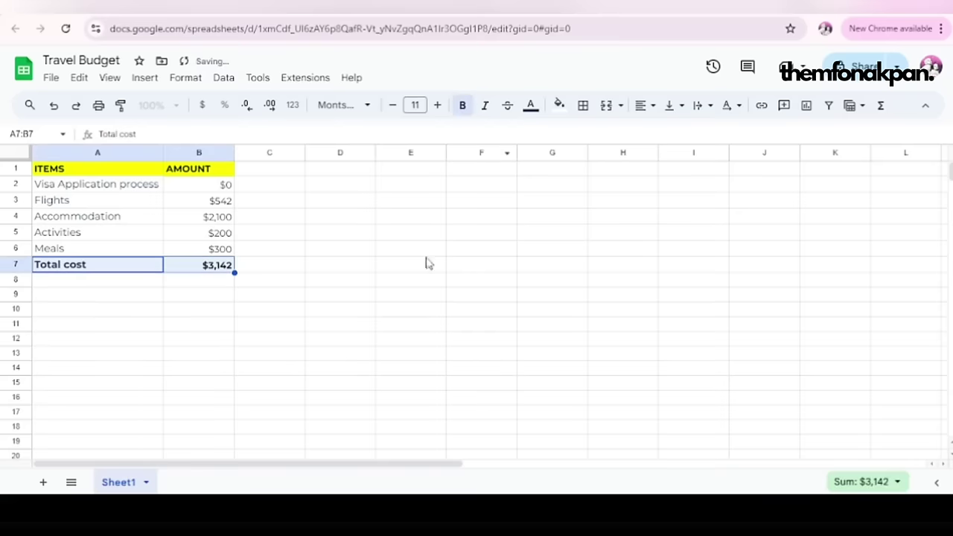
pyautogui.click(321, 264)
pyautogui.click(211, 265)
pyautogui.click(430, 16)
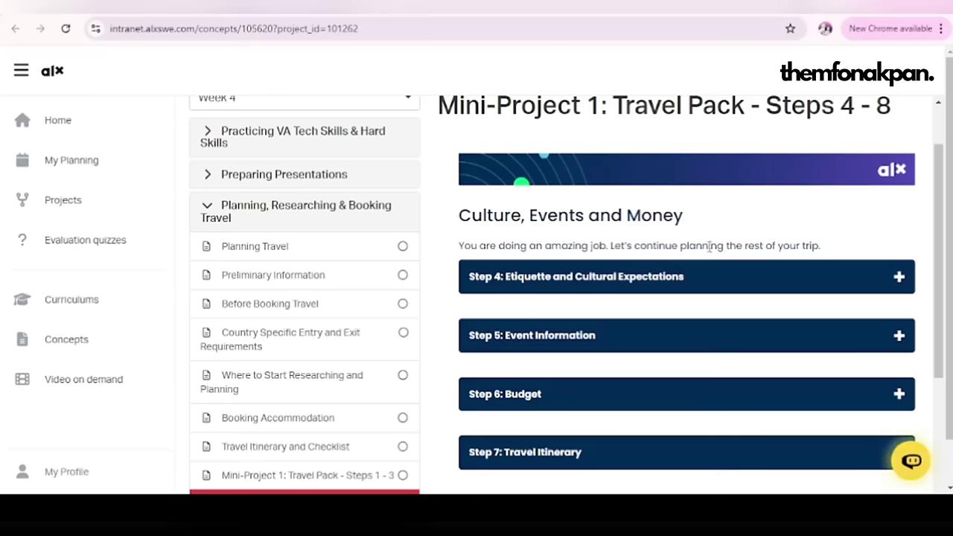
# Expand and read the Step 6: Budget instructions, then go back to the Seychelles deck
pyautogui.scroll(-2, 713, 317)
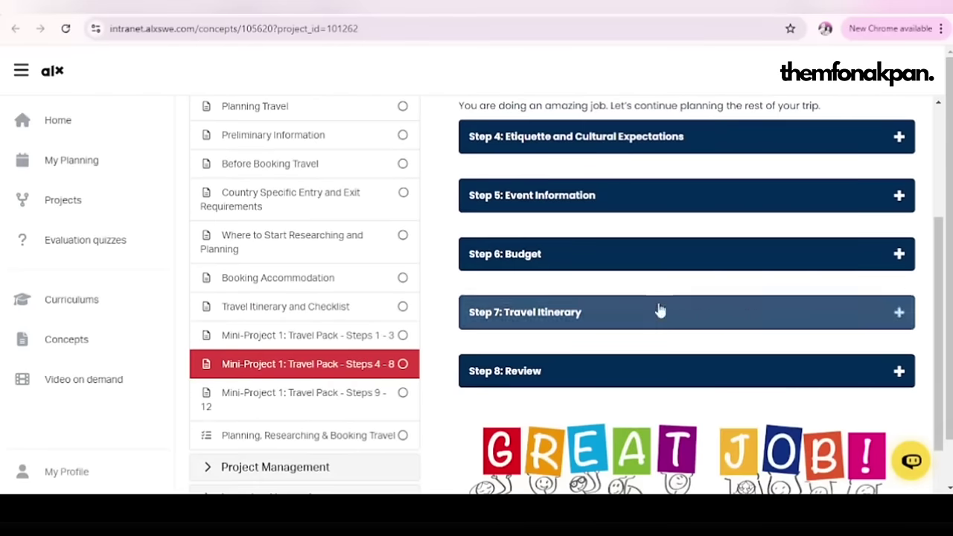
pyautogui.click(646, 257)
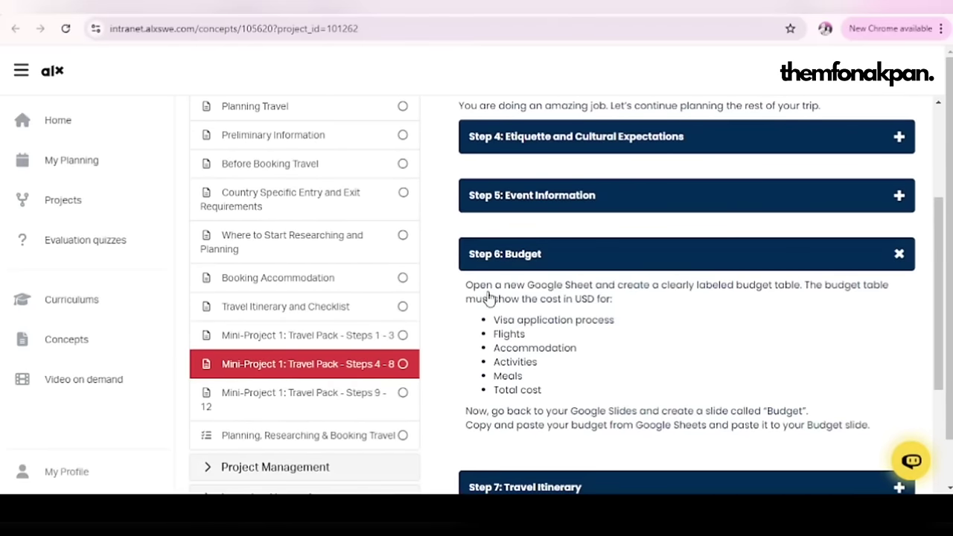
pyautogui.moveTo(485, 286); pyautogui.dragTo(527, 390)
pyautogui.scroll(-2, 548, 372)
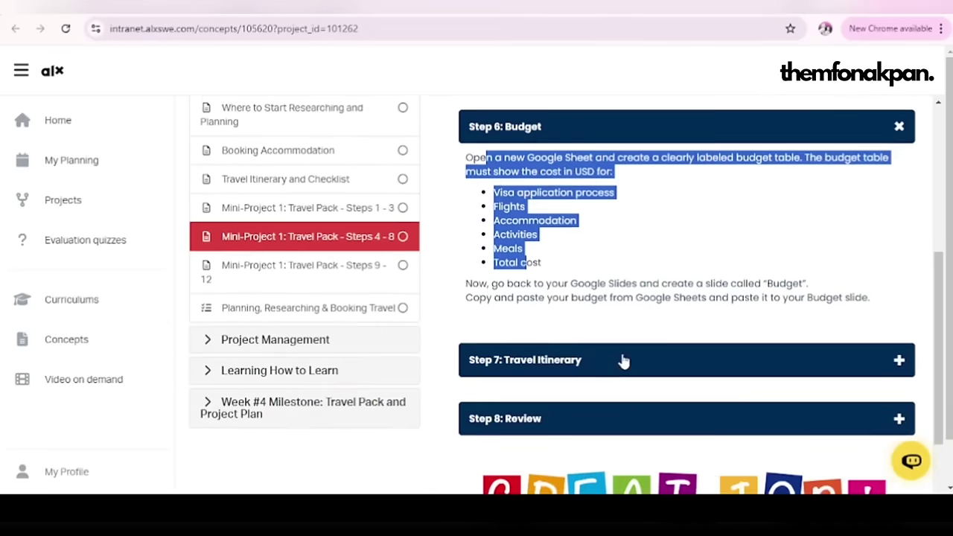
pyautogui.click(592, 272)
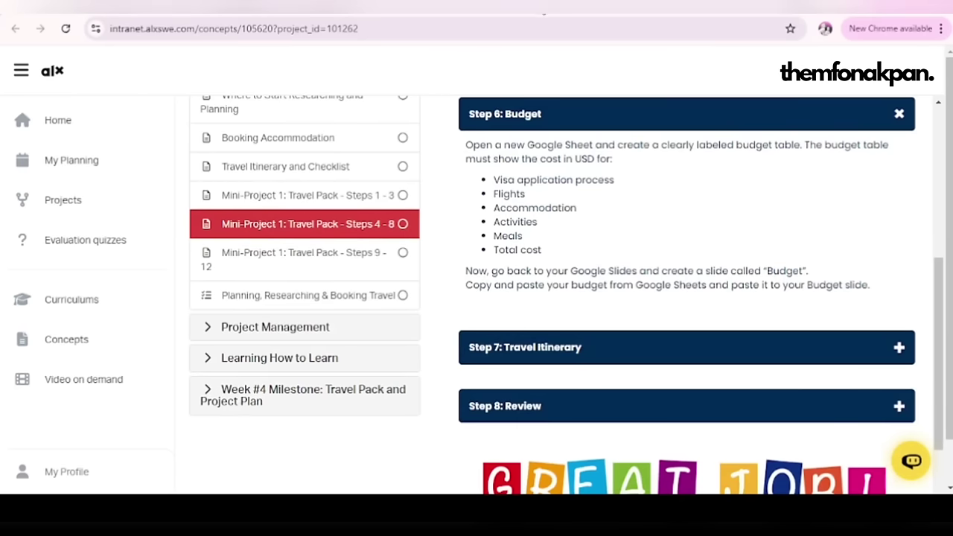
pyautogui.hotkey('ctrl', 'Tab')
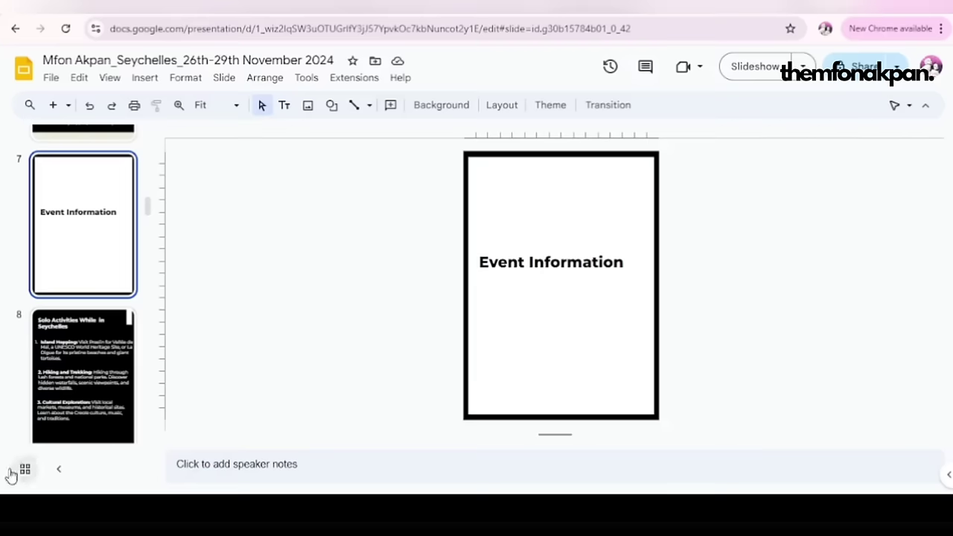
# Retitle the copied Event Information slide as 'Budget', with the title moved to the top
pyautogui.click(24, 469)
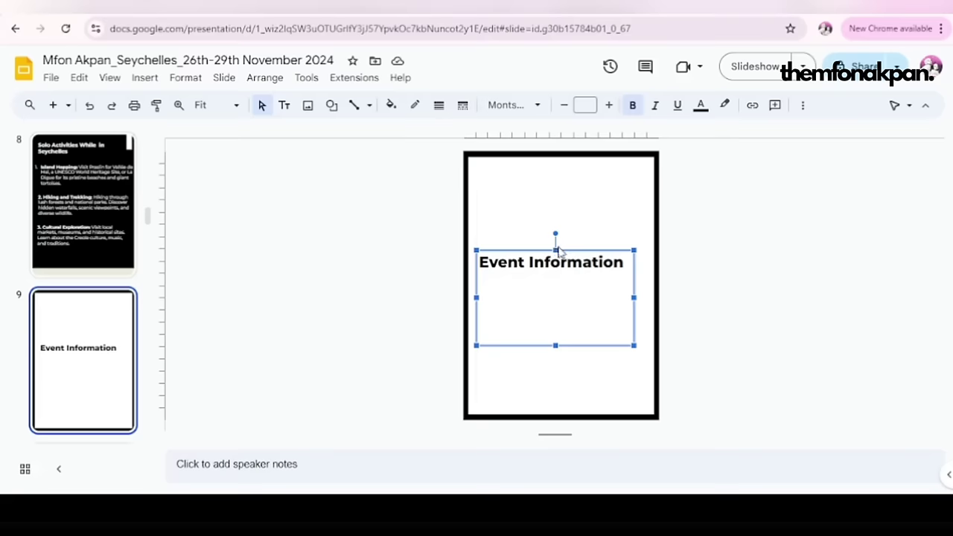
pyautogui.moveTo(560, 248); pyautogui.dragTo(558, 162)
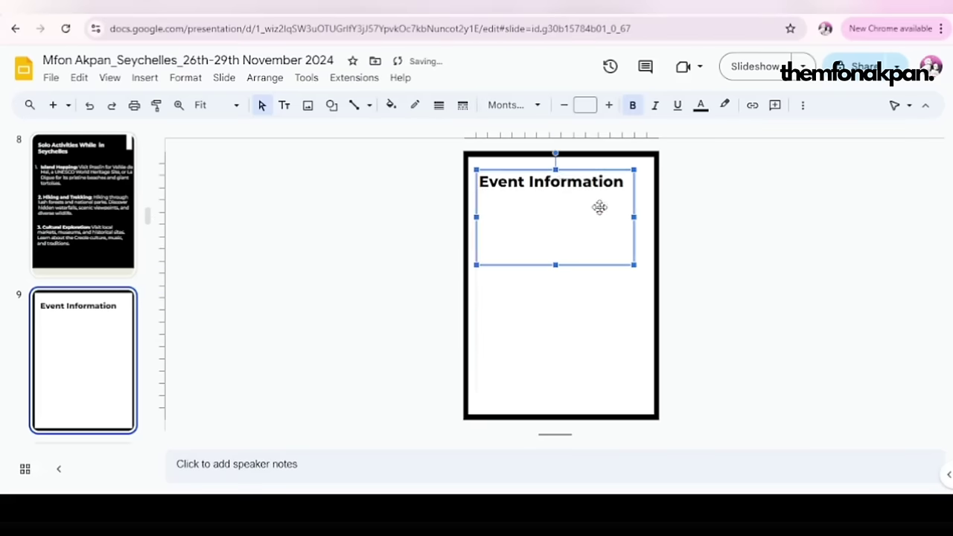
pyautogui.tripleClick(605, 183)
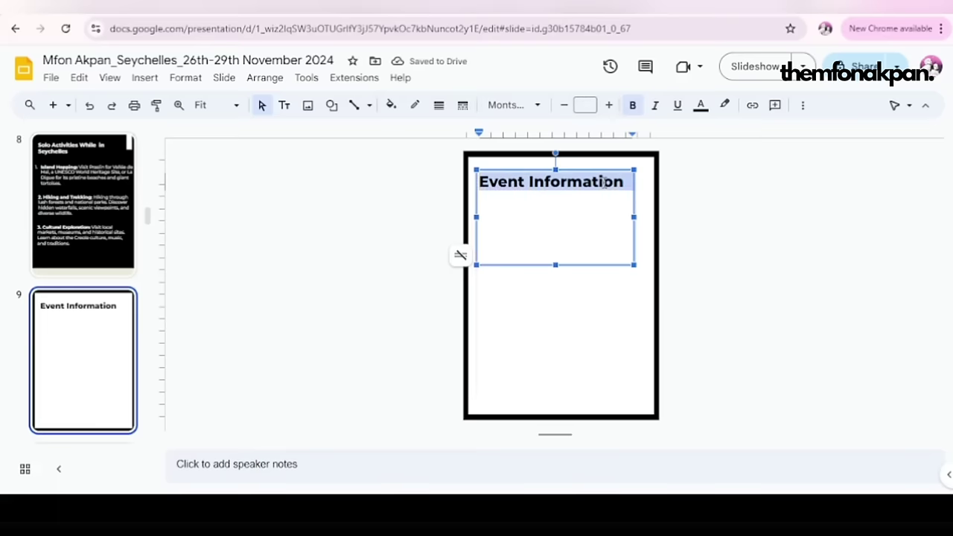
pyautogui.write('Budget')
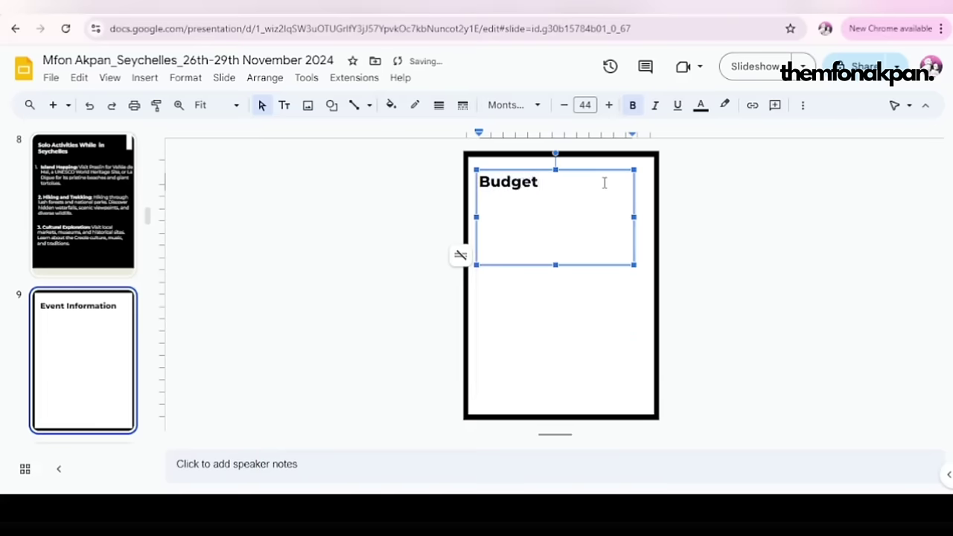
pyautogui.click(615, 383)
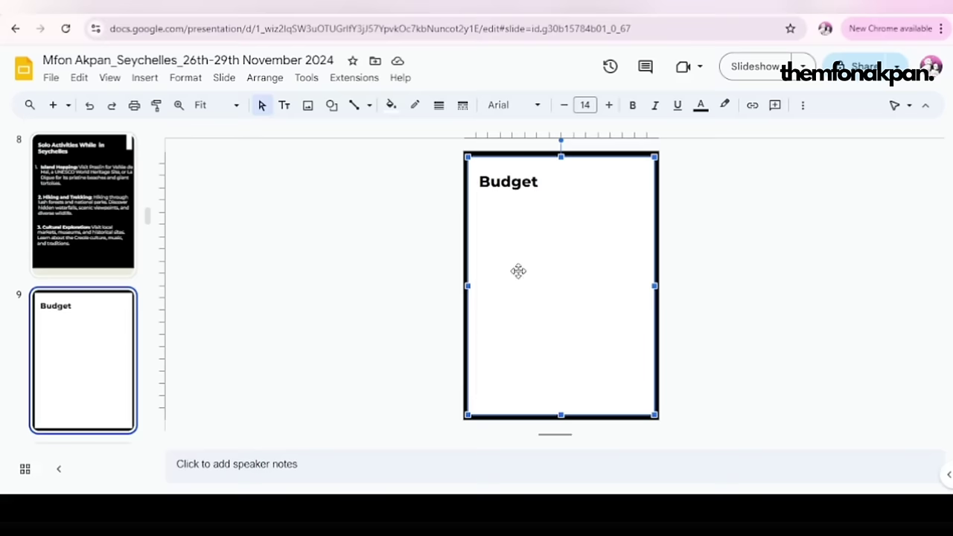
pyautogui.click(544, 132)
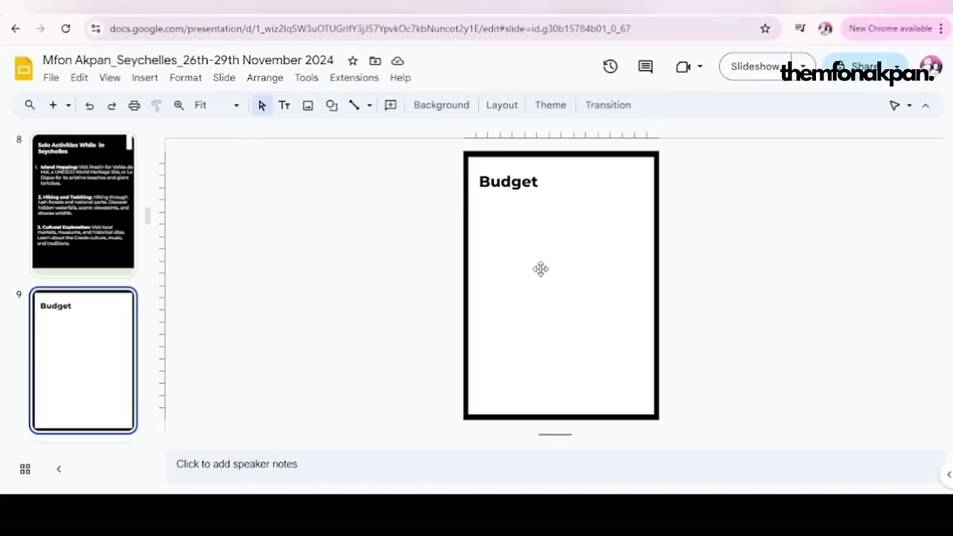
pyautogui.click(473, 14)
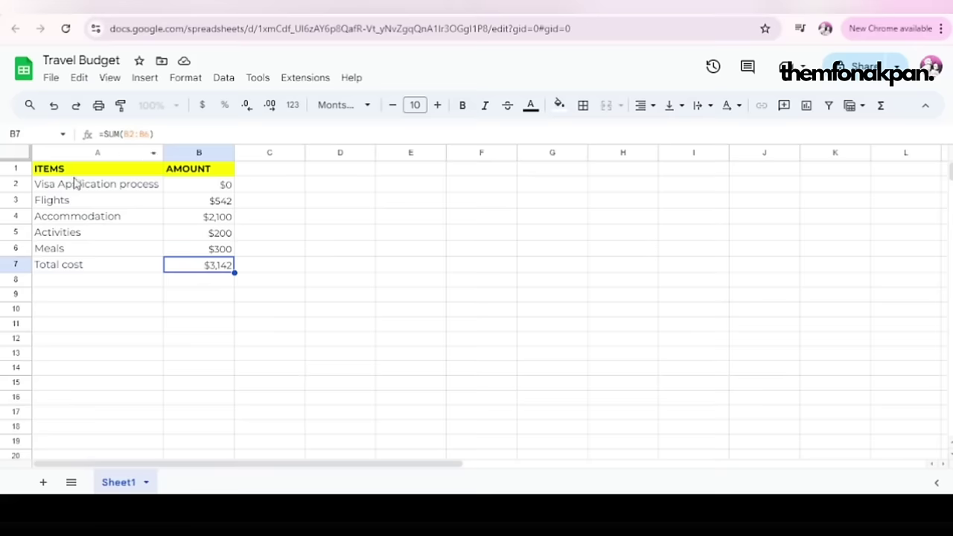
pyautogui.moveTo(39, 172); pyautogui.dragTo(215, 275)
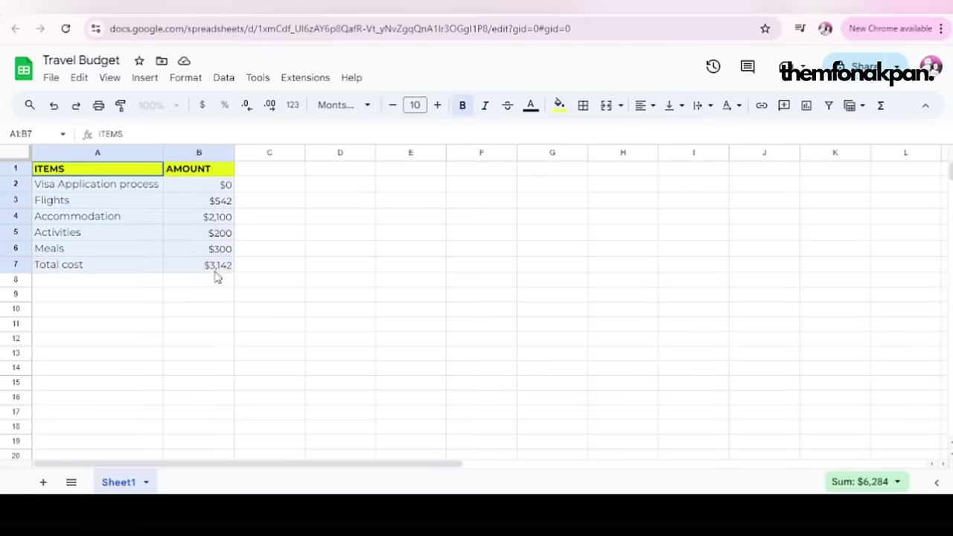
pyautogui.hotkey('ctrl', 'c')
pyautogui.hotkey('ctrl', 'Tab')
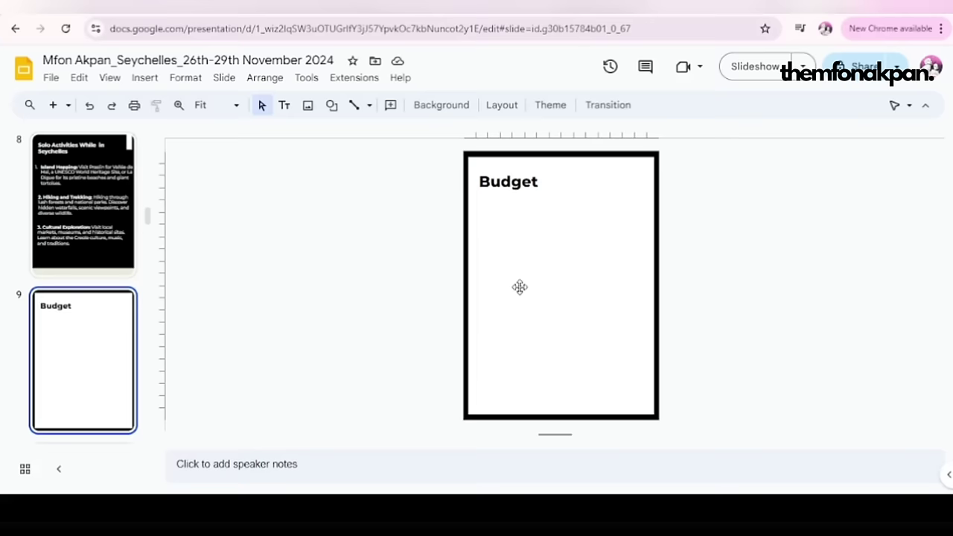
pyautogui.click(562, 298)
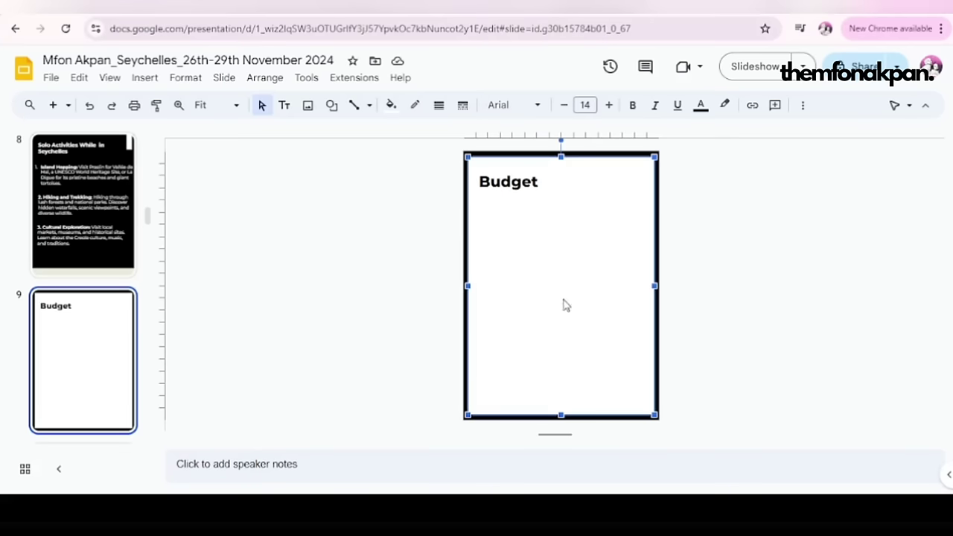
pyautogui.hotkey('ctrl', 'v')
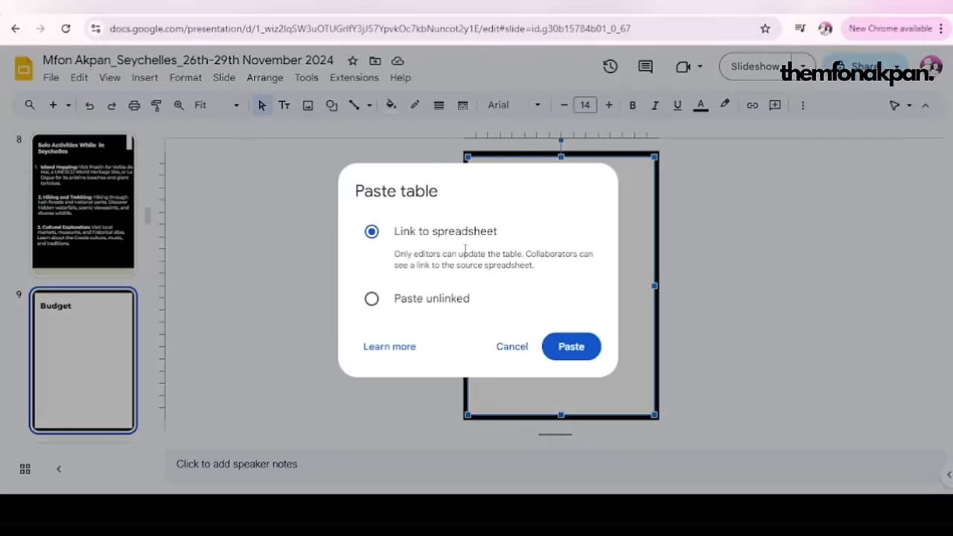
pyautogui.click(411, 300)
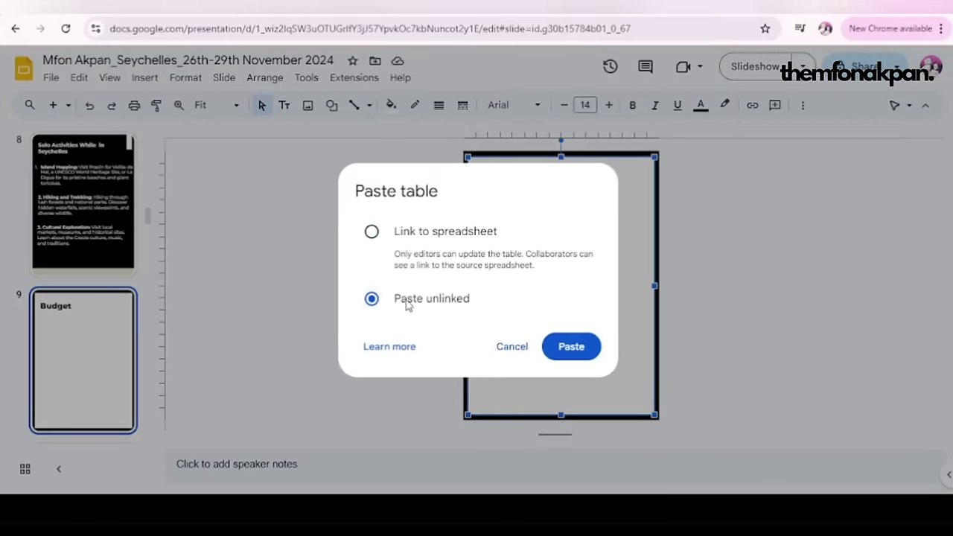
pyautogui.click(572, 347)
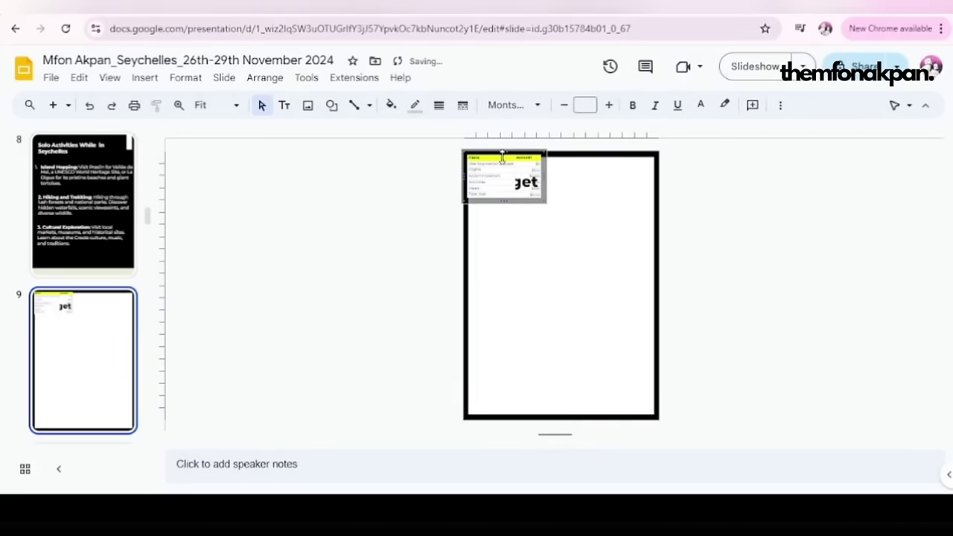
pyautogui.moveTo(502, 157); pyautogui.dragTo(541, 237)
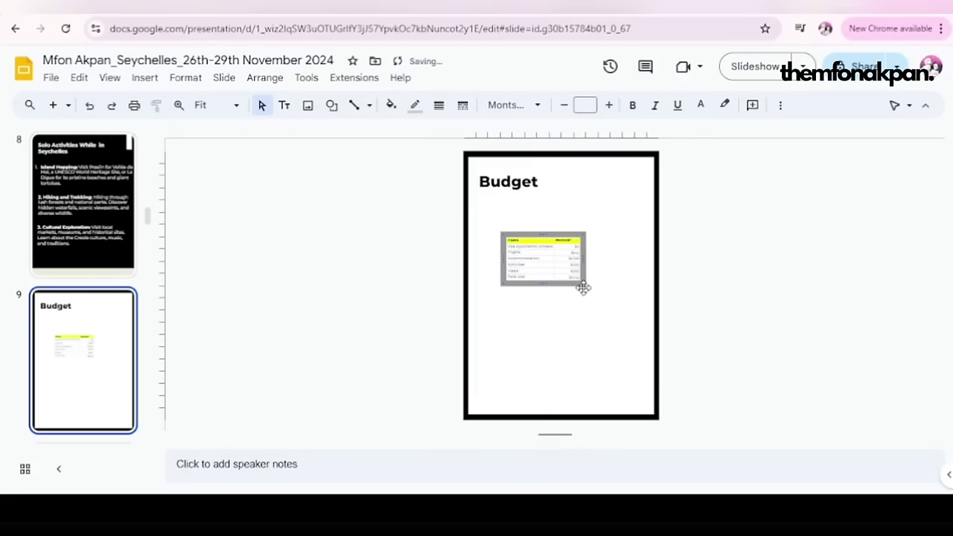
pyautogui.moveTo(585, 287); pyautogui.dragTo(633, 371)
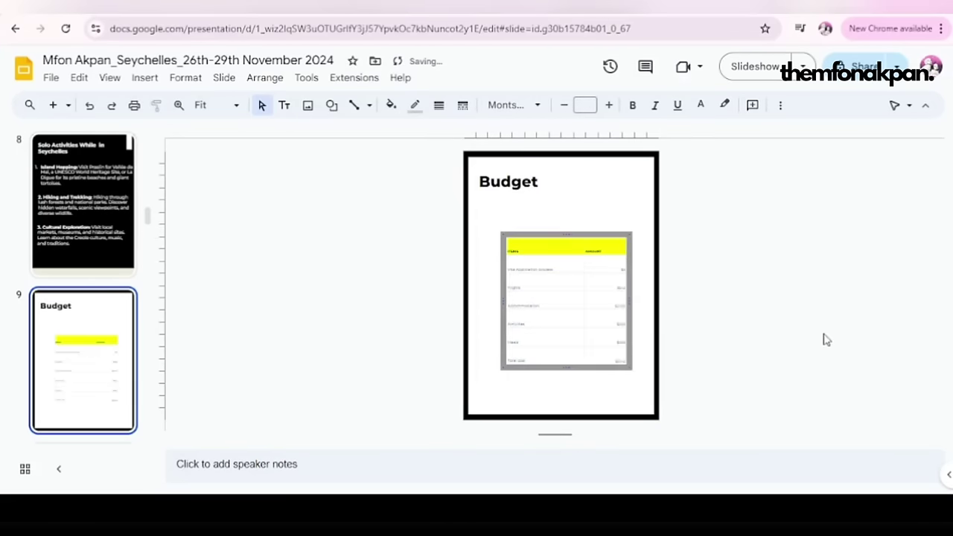
pyautogui.press('Delete')
pyautogui.click(567, 298)
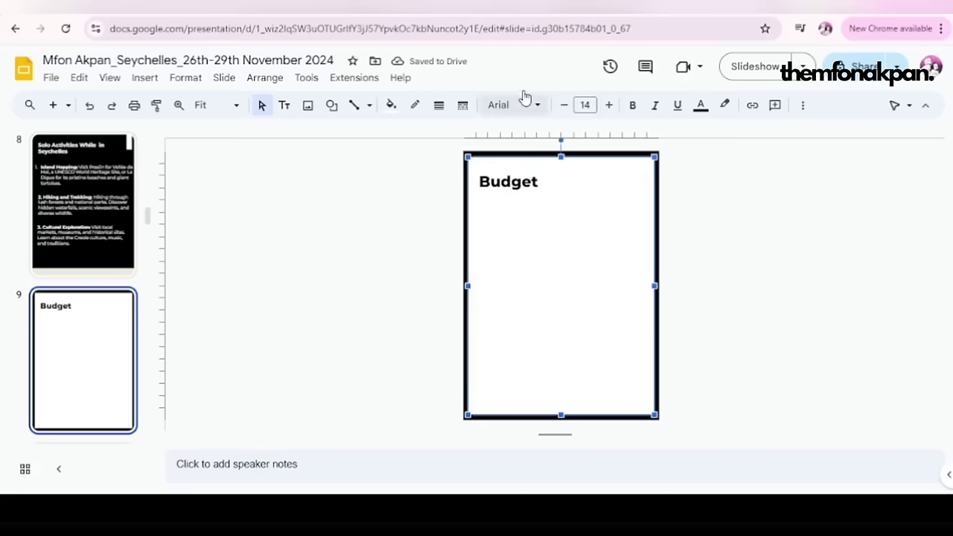
pyautogui.click(507, 6)
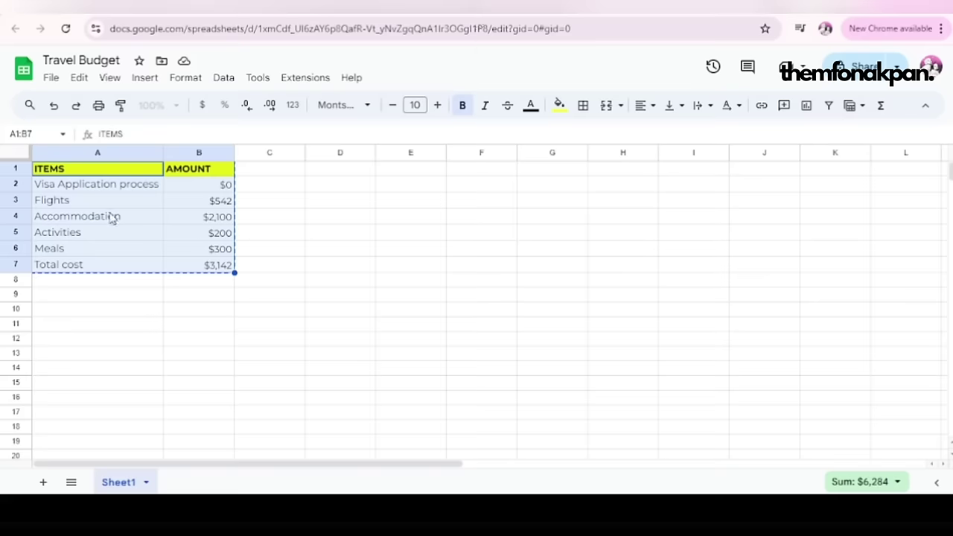
# Insert a 2x7 table on the Budget slide and paste the budget rows into it
pyautogui.click(539, 12)
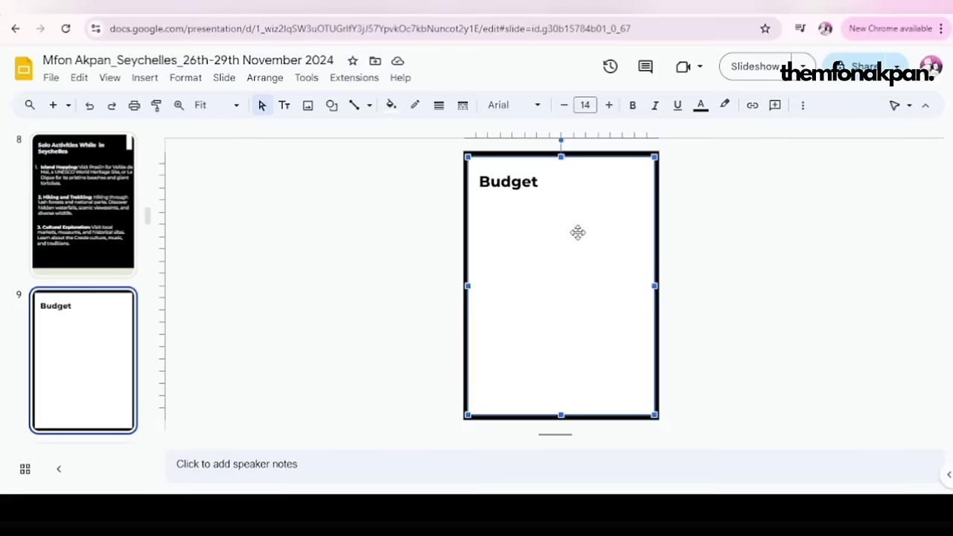
pyautogui.click(153, 80)
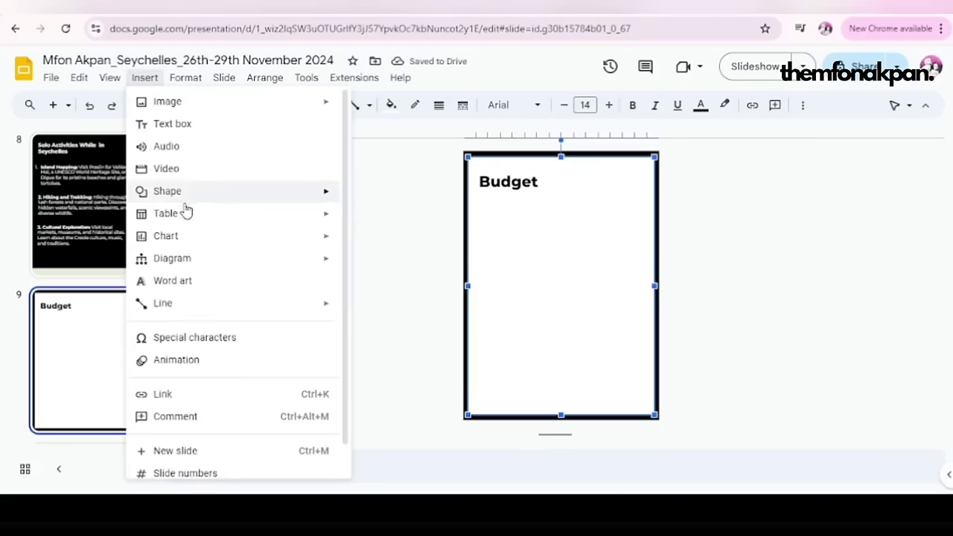
pyautogui.moveTo(184, 213)
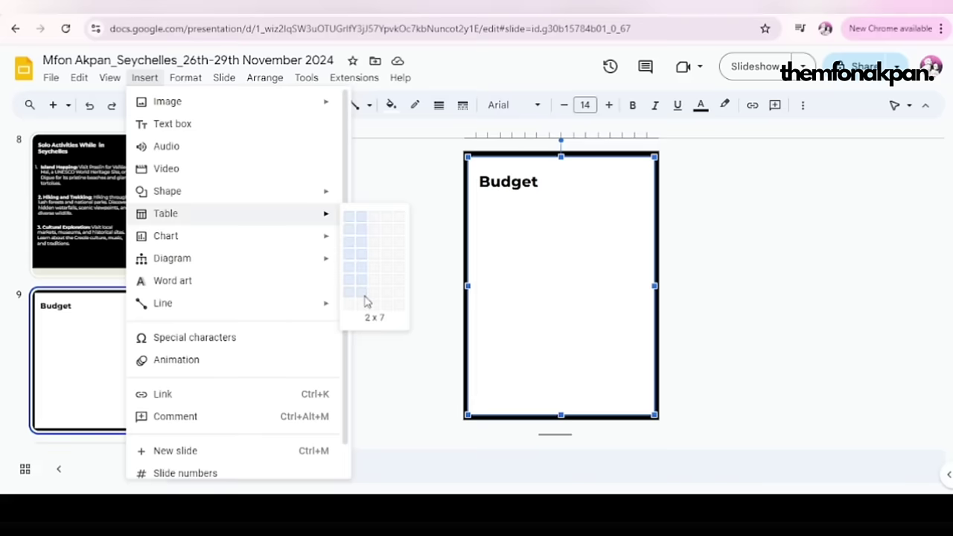
pyautogui.click(365, 302)
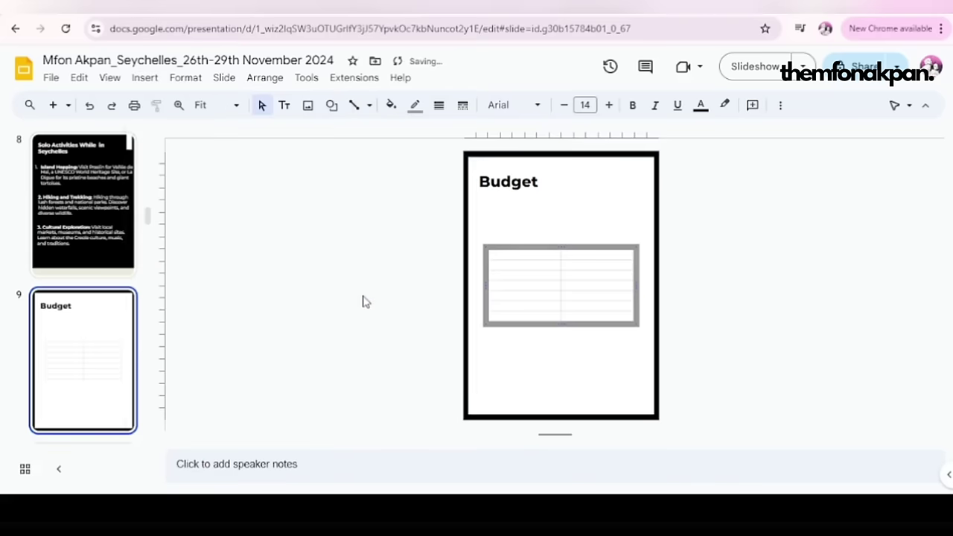
pyautogui.click(510, 255)
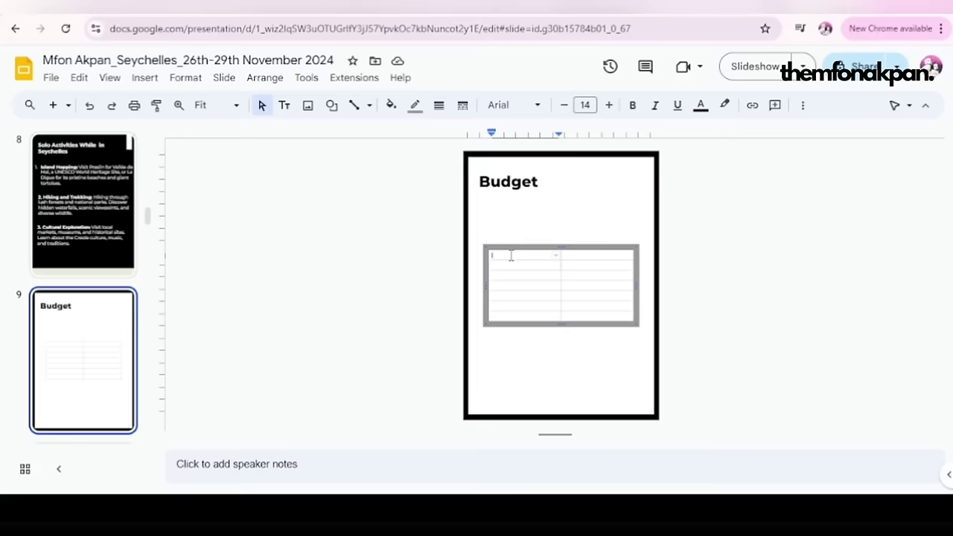
pyautogui.hotkey('ctrl', 'v')
pyautogui.click(833, 255)
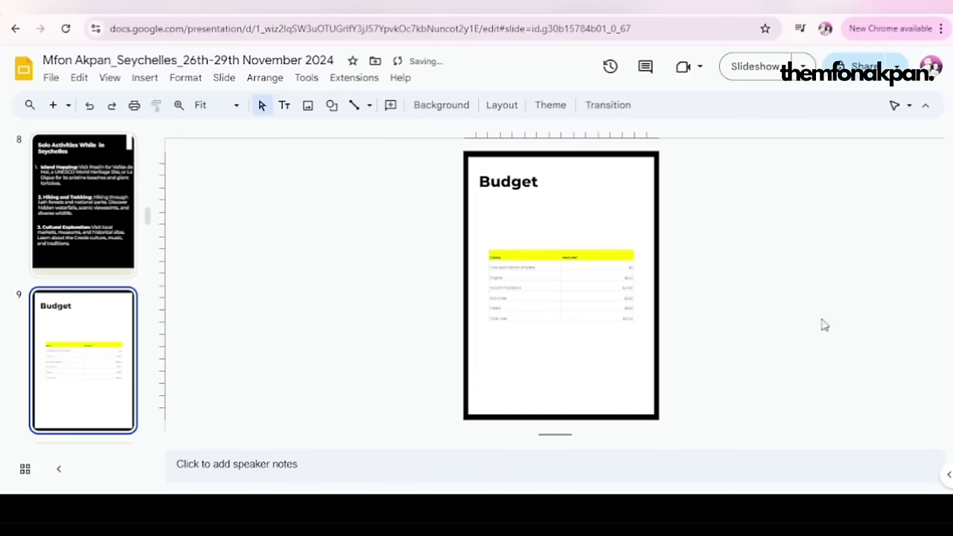
# Move the budget table up to sit just below the Budget title
pyautogui.click(481, 255)
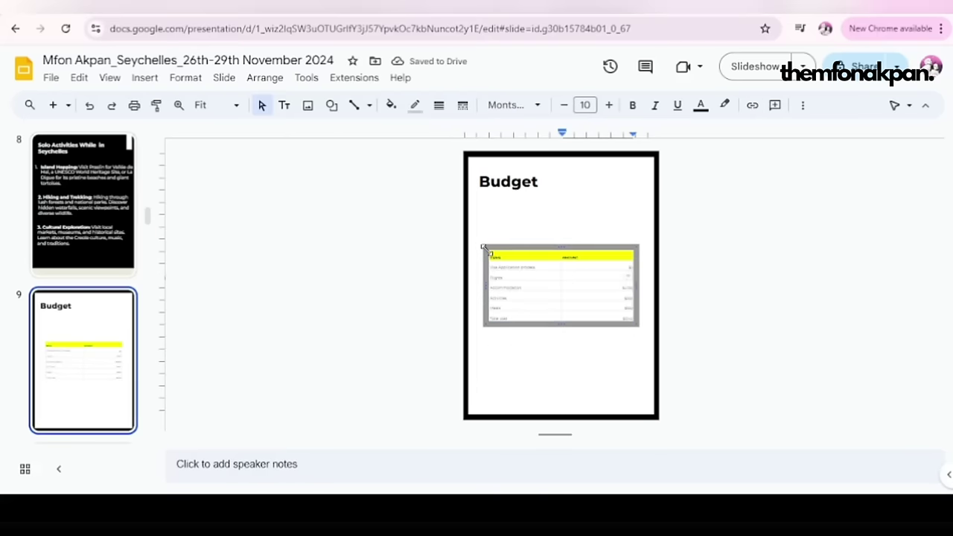
pyautogui.moveTo(487, 251); pyautogui.dragTo(481, 228)
pyautogui.moveTo(589, 270); pyautogui.dragTo(578, 234)
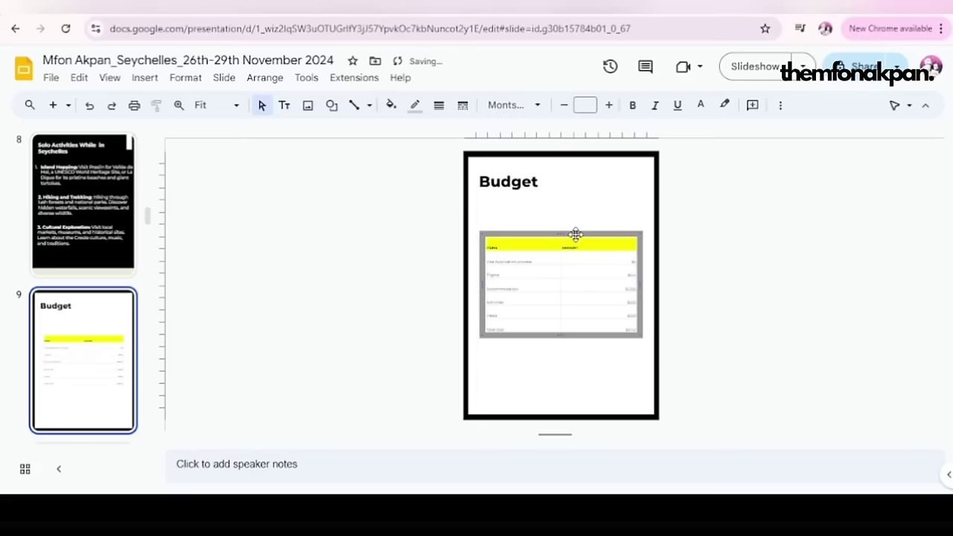
pyautogui.click(592, 291)
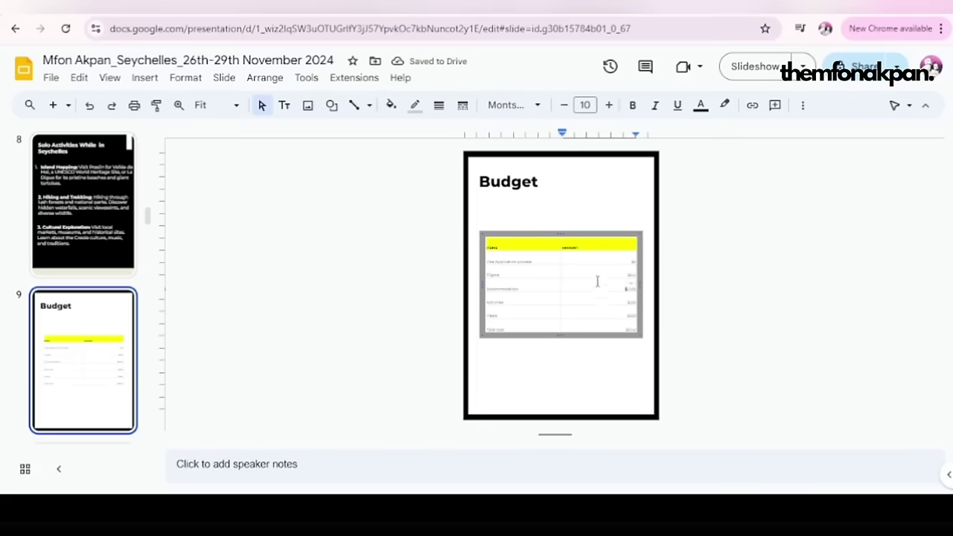
pyautogui.hotkey('ctrl', 'Tab')
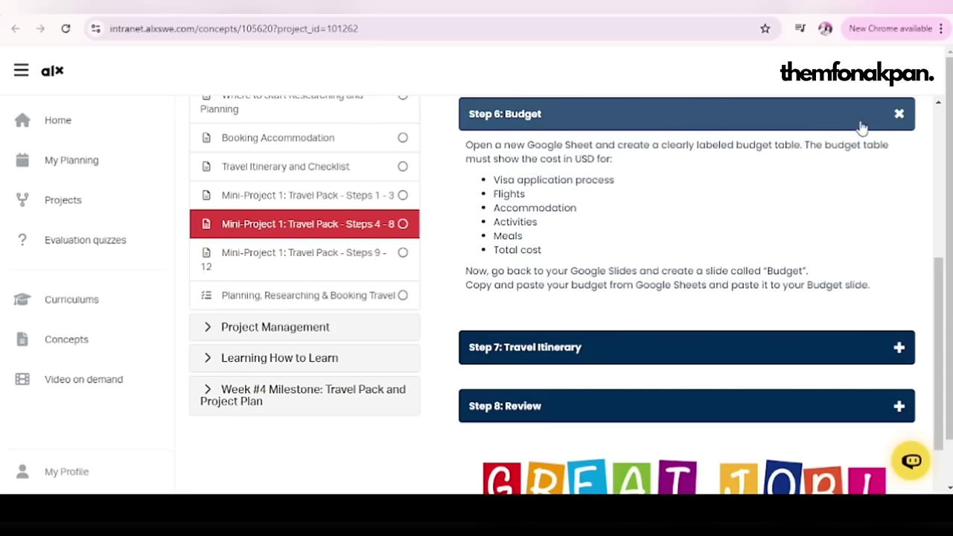
# Collapse Step 6 and open Step 7's Travel Itinerary and Checklist page
pyautogui.click(861, 128)
pyautogui.click(861, 128)
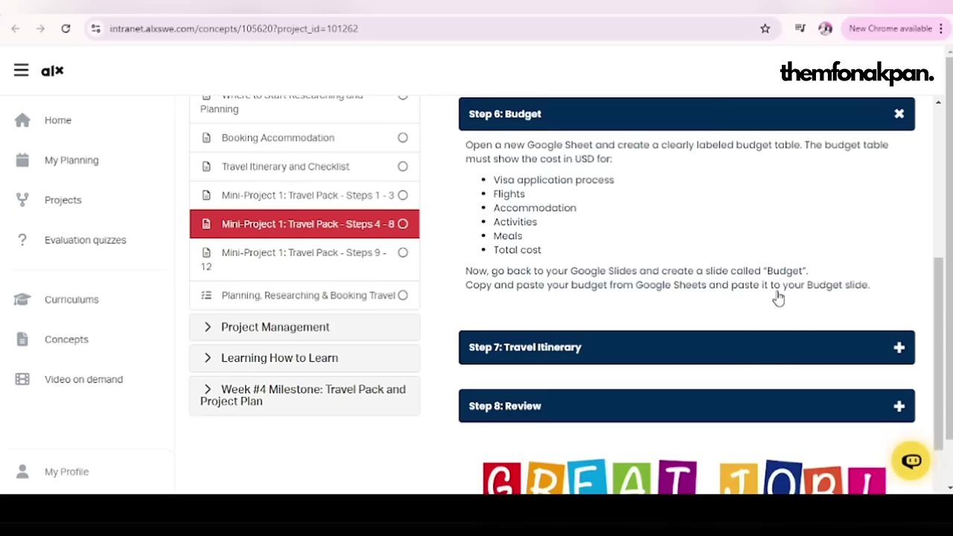
pyautogui.click(777, 123)
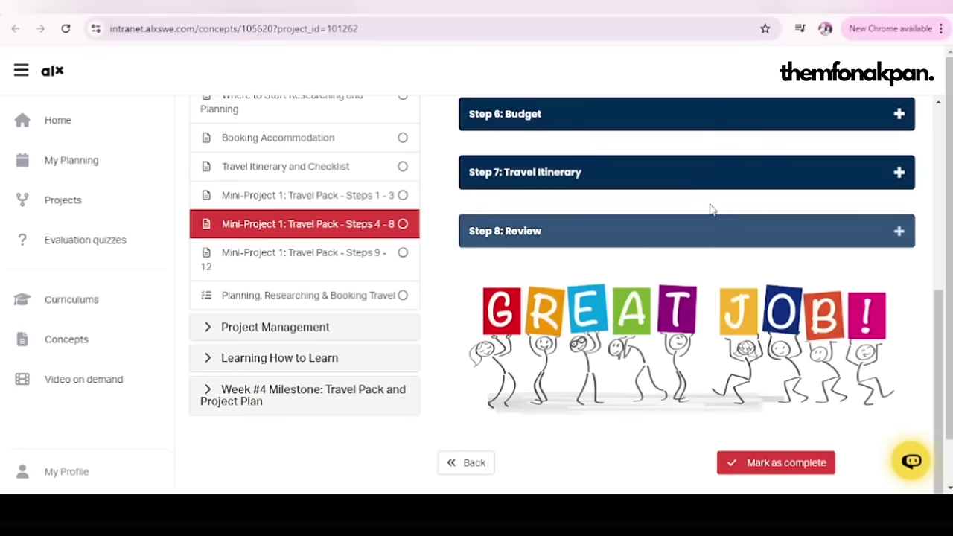
pyautogui.click(733, 187)
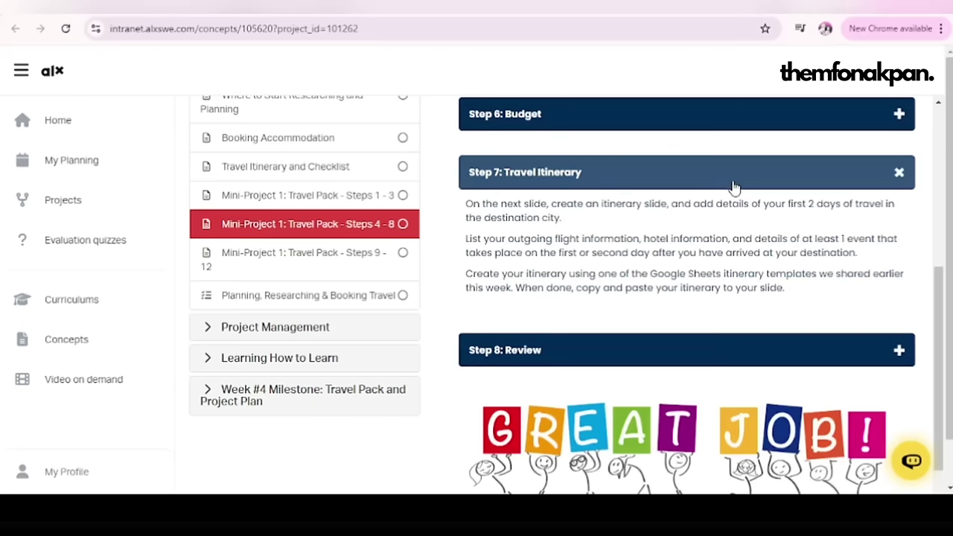
pyautogui.click(721, 271)
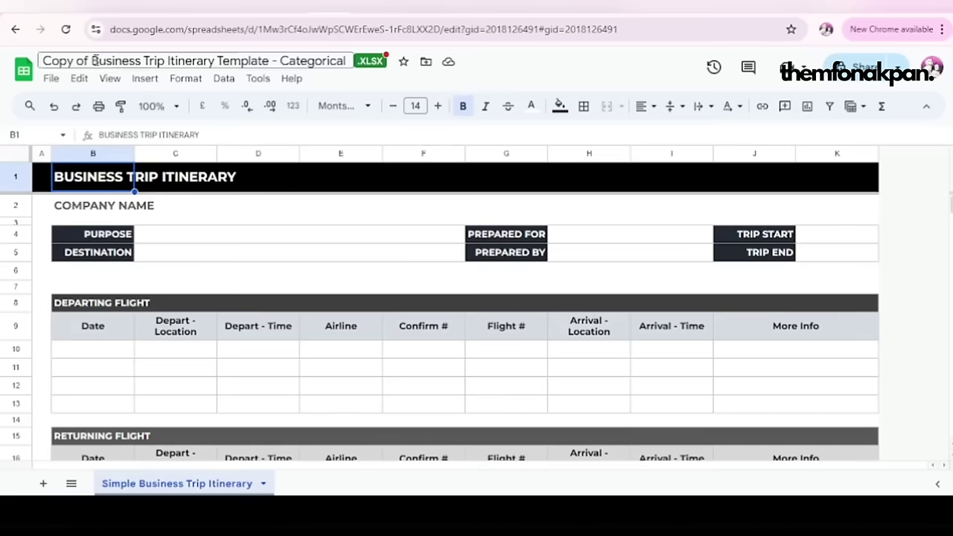
# Change the sheet heading to VACATION ITINERARY
pyautogui.click(91, 61)
pyautogui.press('BackSpace')
pyautogui.press('BackSpace')
pyautogui.press('BackSpace')
pyautogui.press('BackSpace')
pyautogui.press('BackSpace')
pyautogui.press('BackSpace')
pyautogui.press('BackSpace')
pyautogui.press('BackSpace')
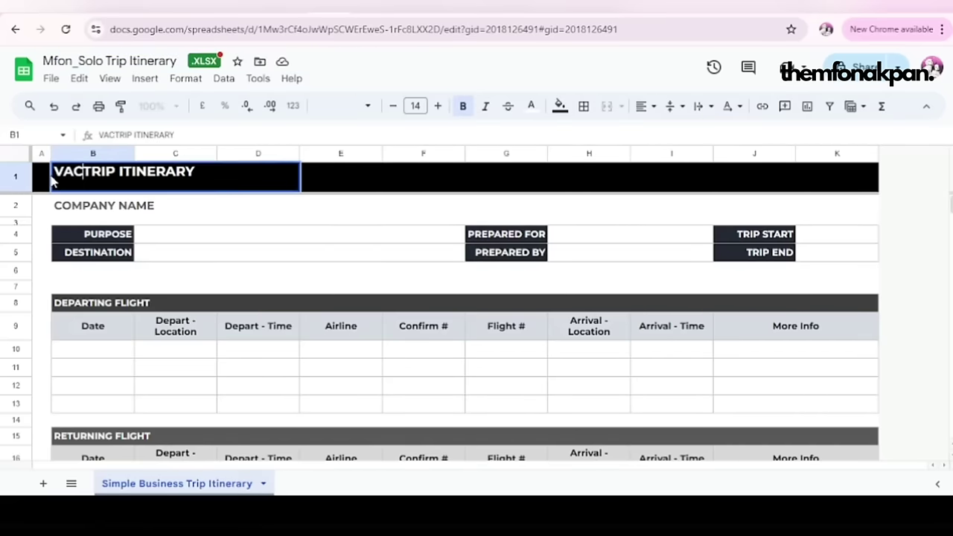
pyautogui.write('AT')
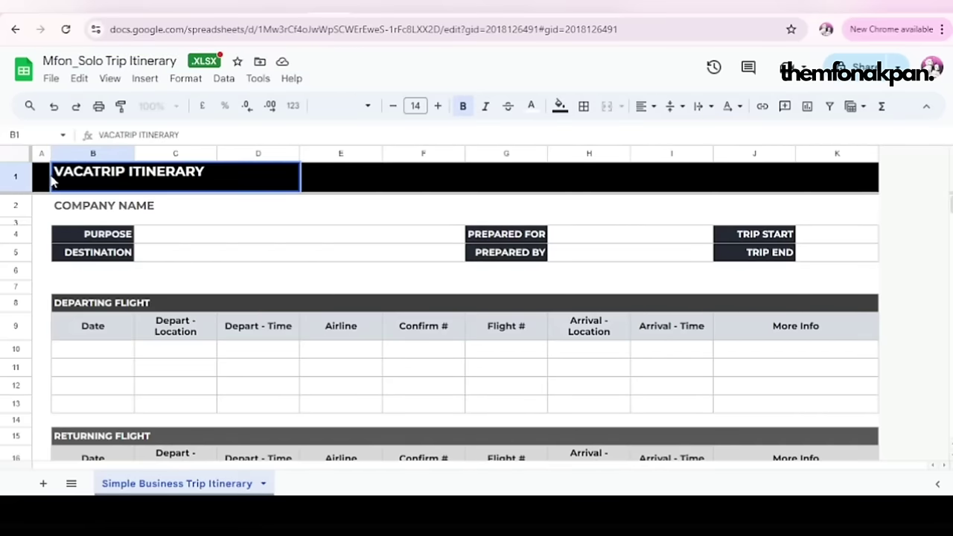
pyautogui.write('ION')
pyautogui.press('Delete')
pyautogui.press('Delete')
pyautogui.press('Delete')
pyautogui.press('Delete')
pyautogui.press('Delete')
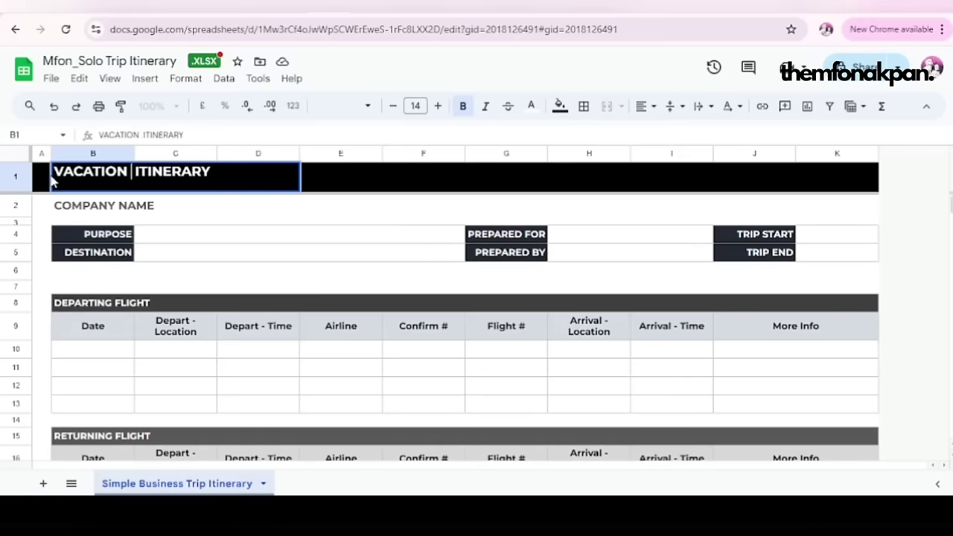
pyautogui.click(221, 250)
# Fill in purpose BIRTHDAY VACATION, the traveller's name, and trip dates 26TH NOVEMBER to 29TH
pyautogui.click(217, 242)
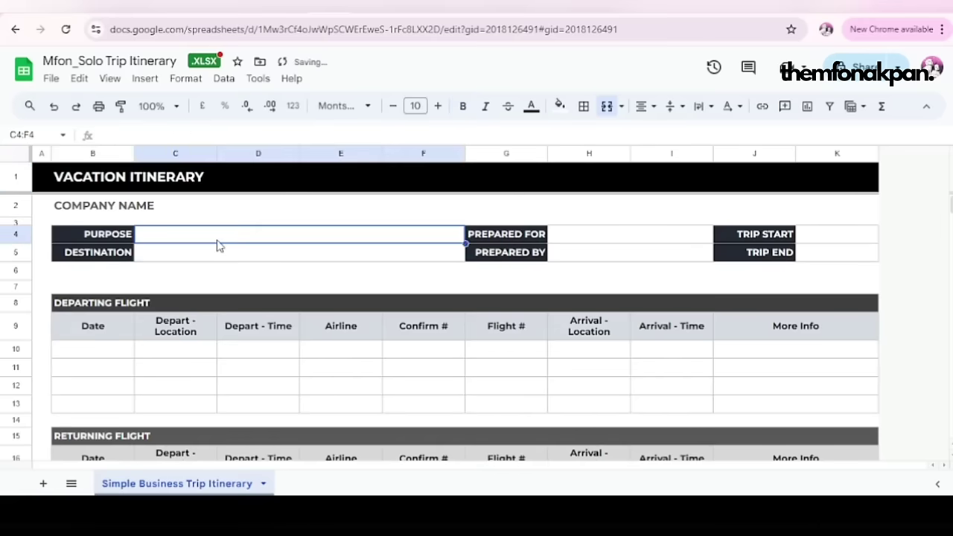
pyautogui.write('BIRTHDAY VAC')
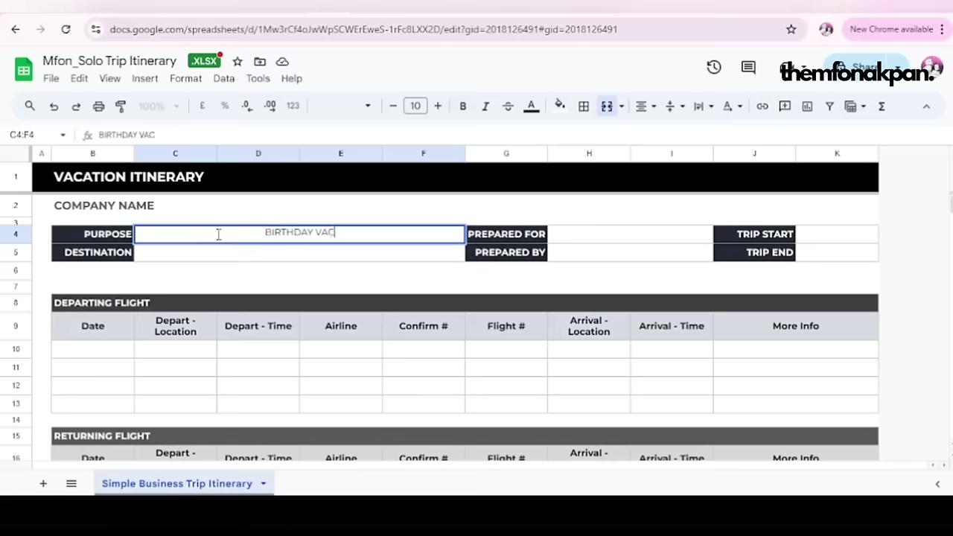
pyautogui.write('ATIO')
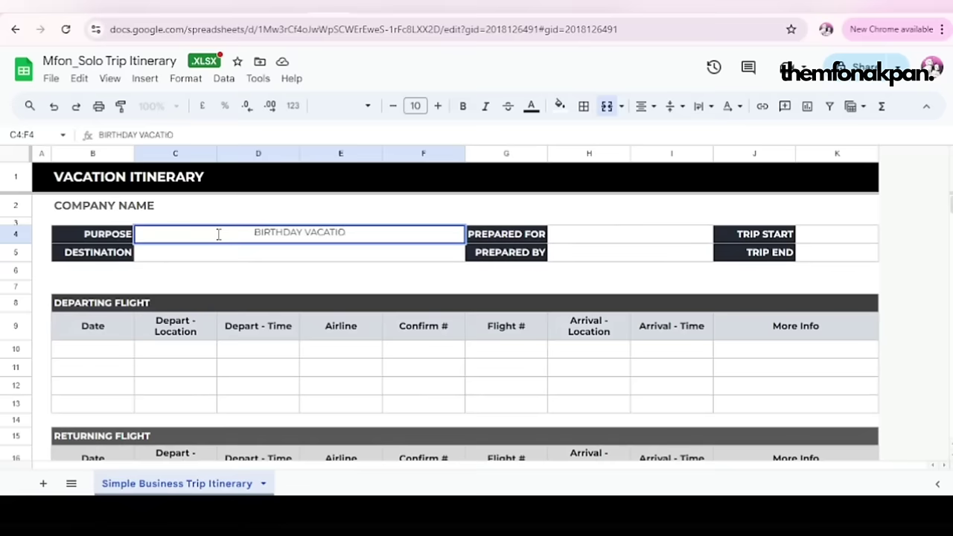
pyautogui.write('N')
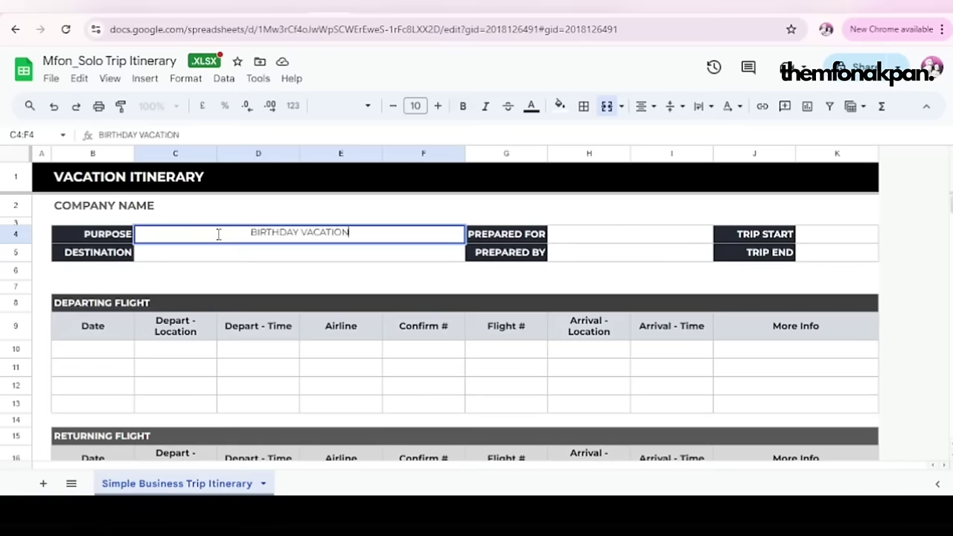
pyautogui.click(592, 234)
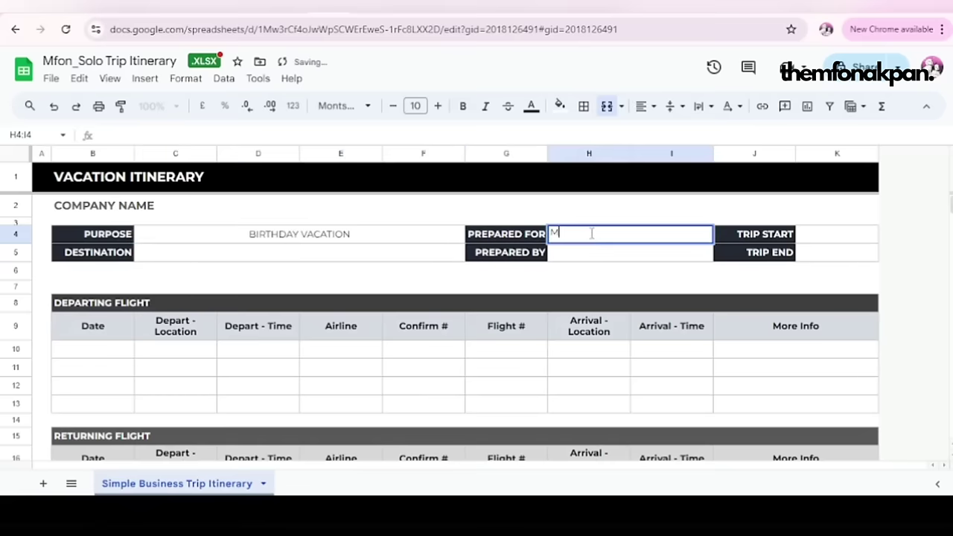
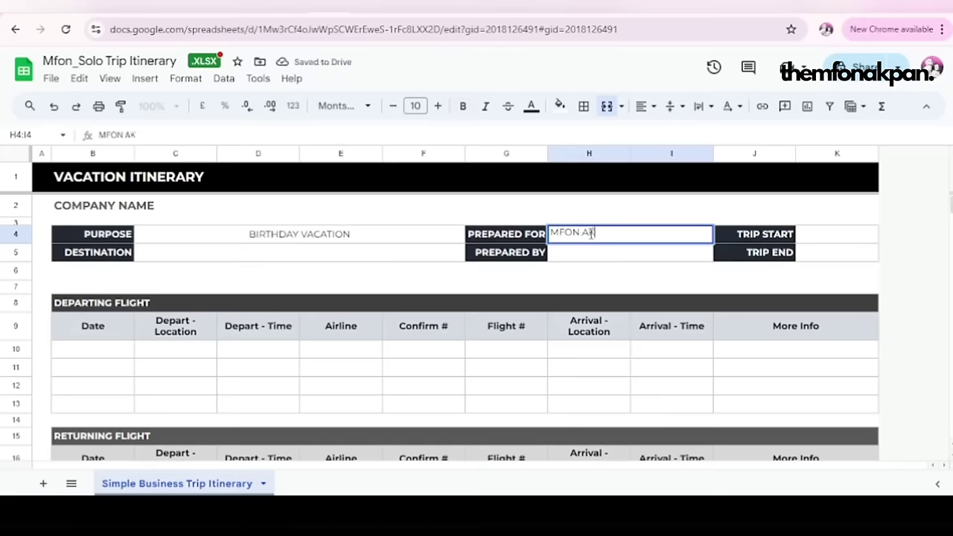
pyautogui.click(847, 238)
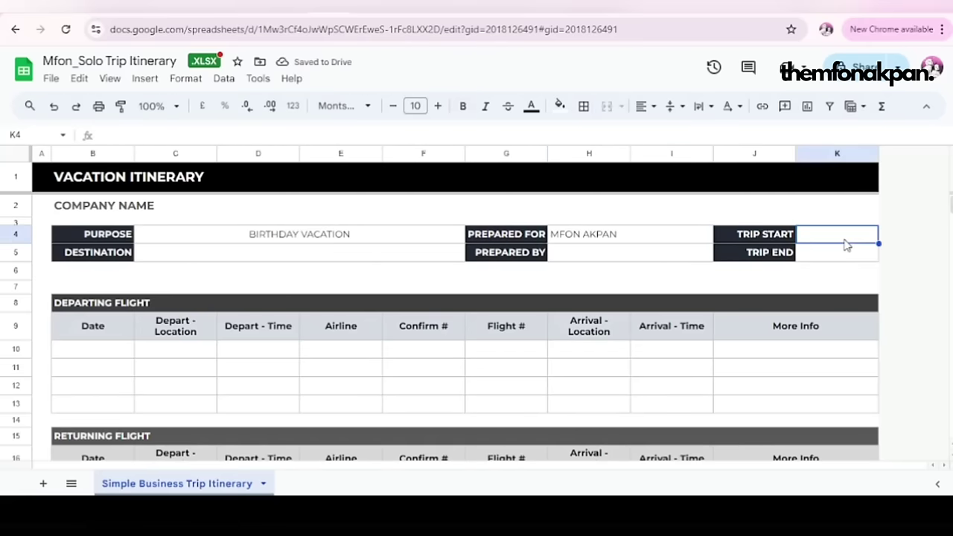
pyautogui.write('26TH')
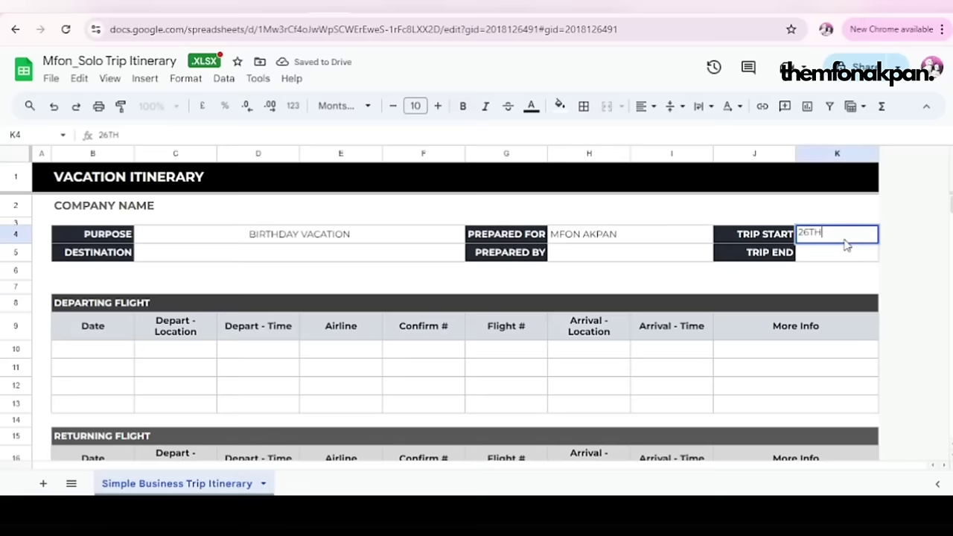
pyautogui.write(' NO')
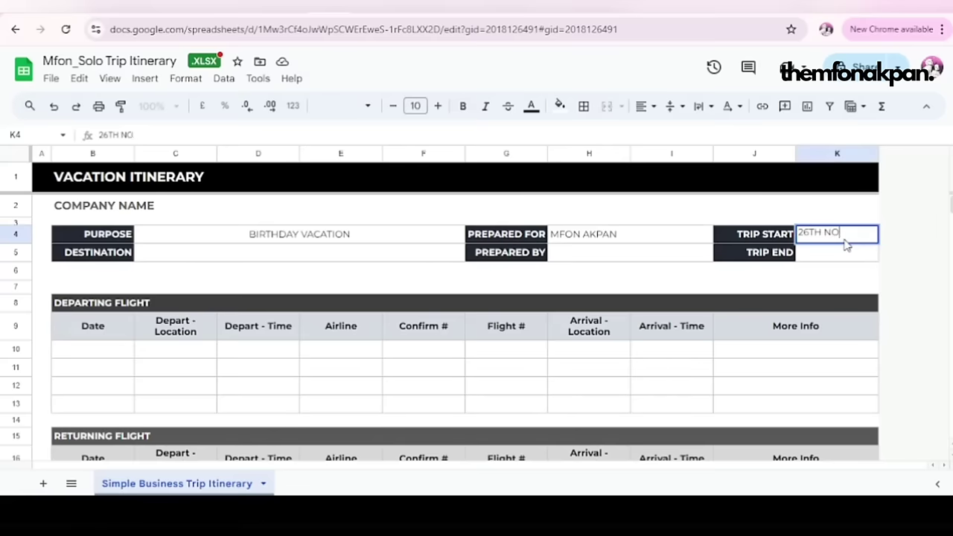
pyautogui.write('VEMEBR')
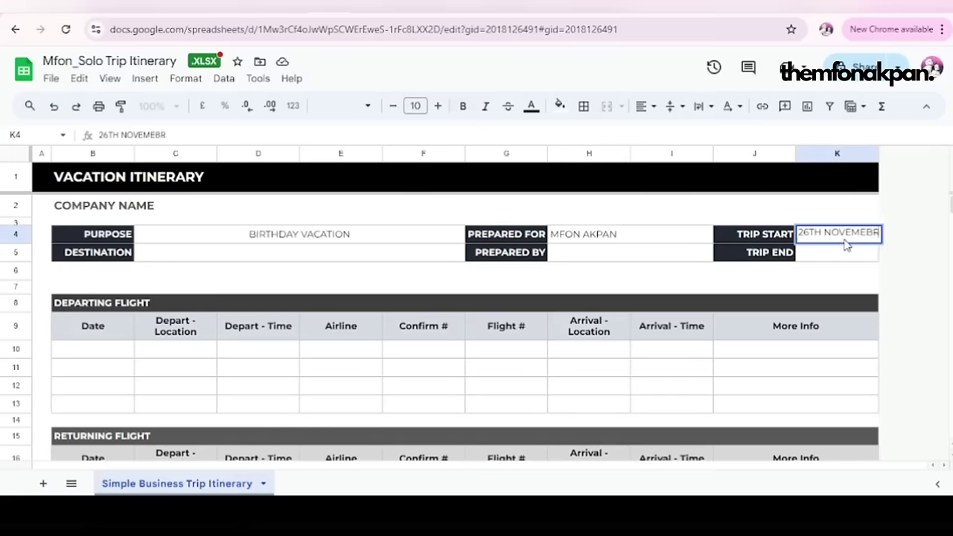
pyautogui.click(837, 250)
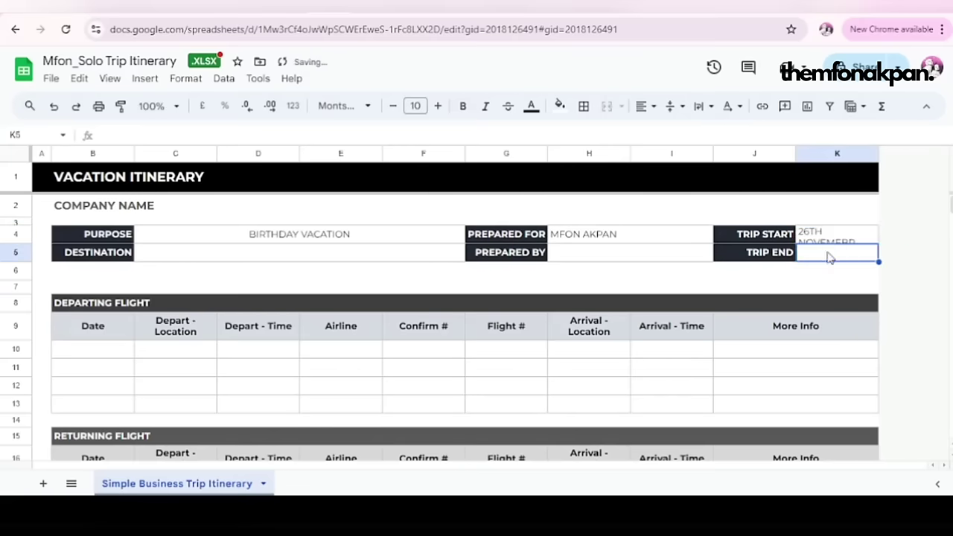
pyautogui.write('2')
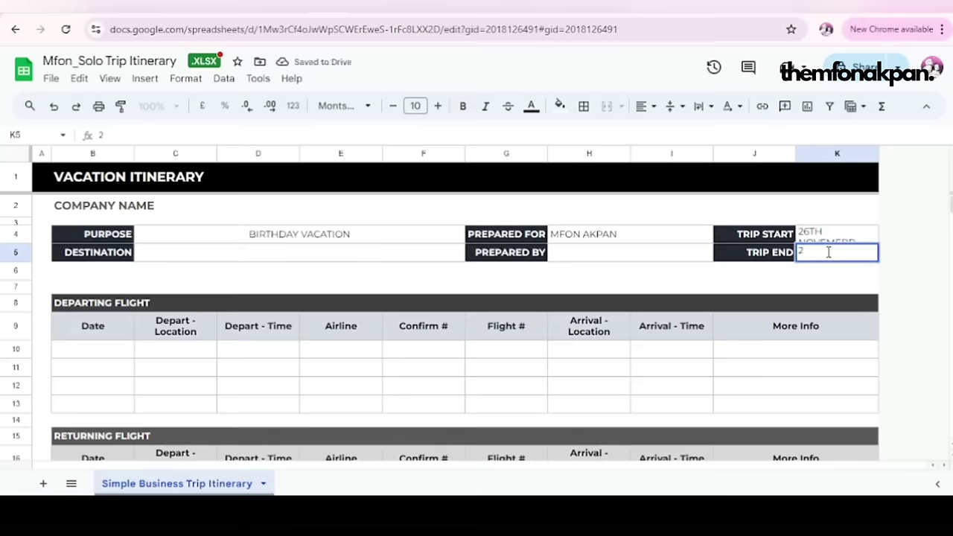
pyautogui.write('9TH NOV. 2024')
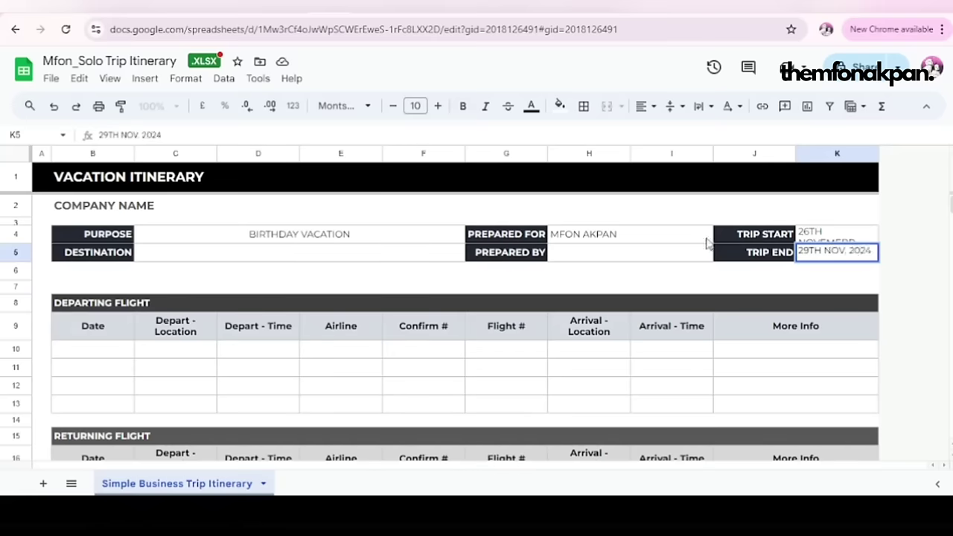
# Set destination SEYCHELLES and autocomplete the traveller's full name under Prepared By
pyautogui.click(391, 259)
pyautogui.write('SEYCHELL')
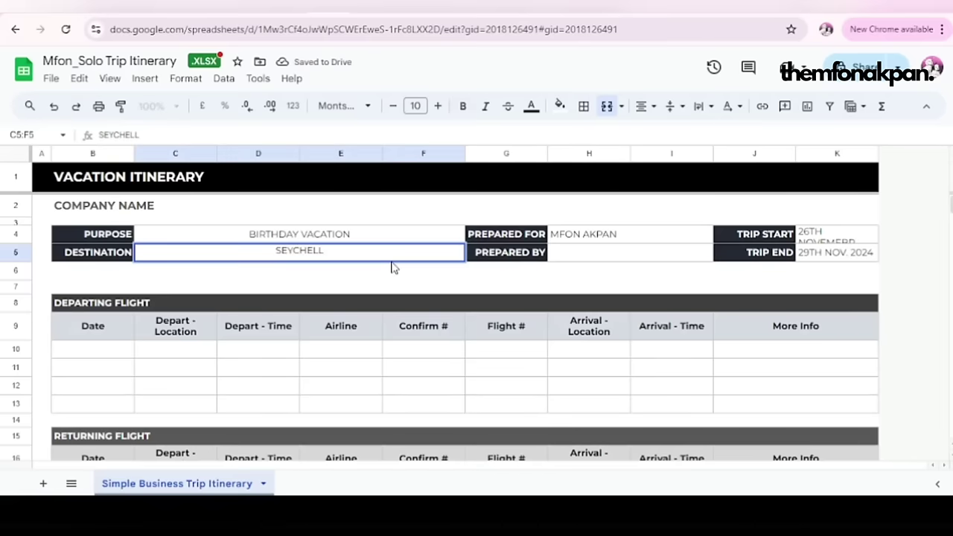
pyautogui.write('ES')
pyautogui.click(653, 260)
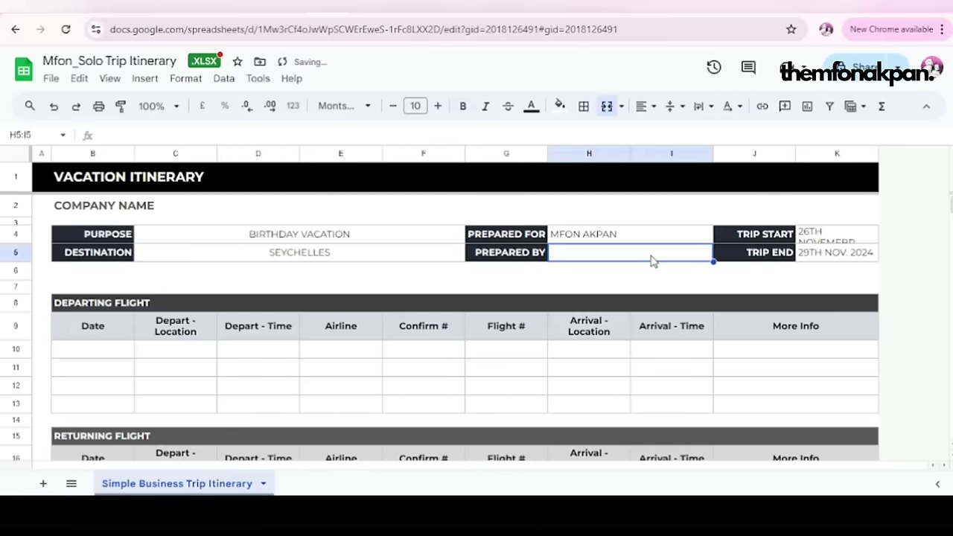
pyautogui.write('MFON')
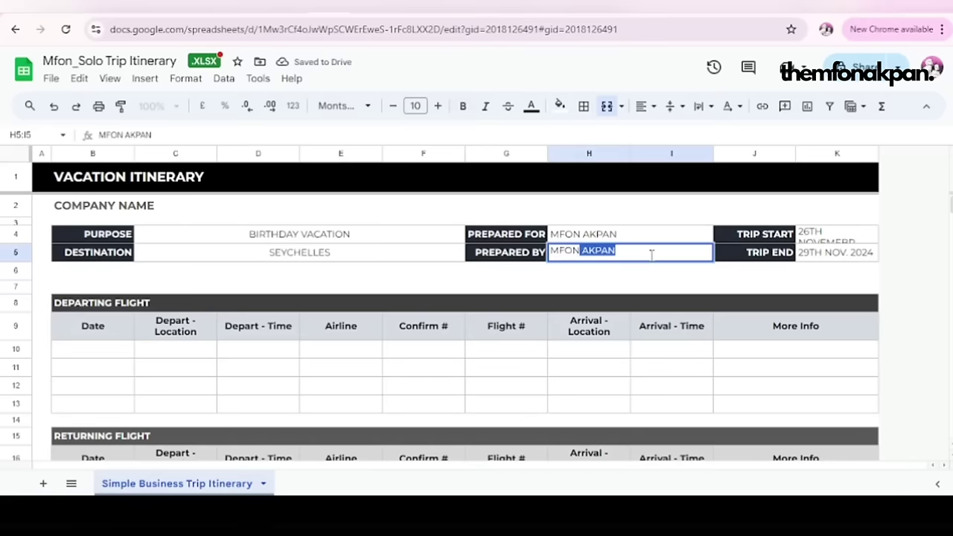
pyautogui.press('Tab')
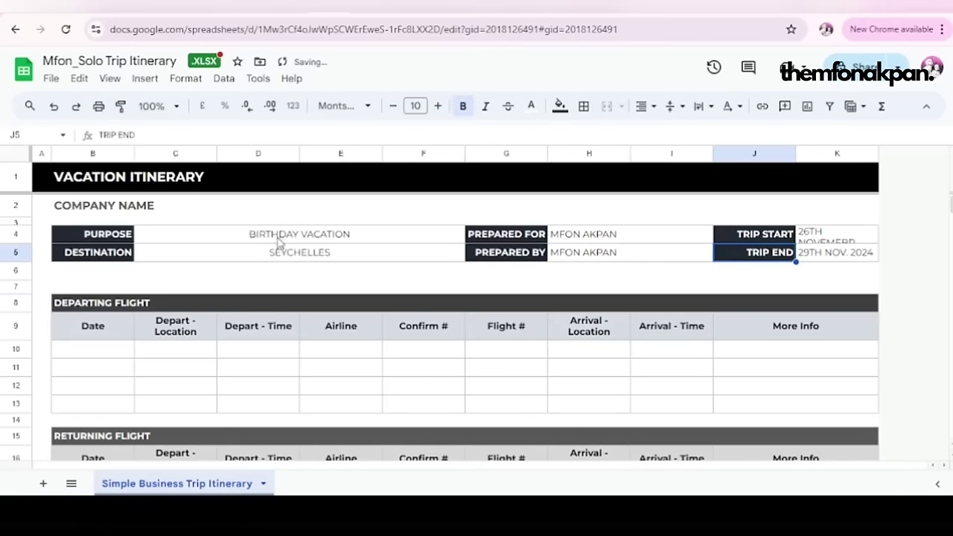
pyautogui.click(104, 356)
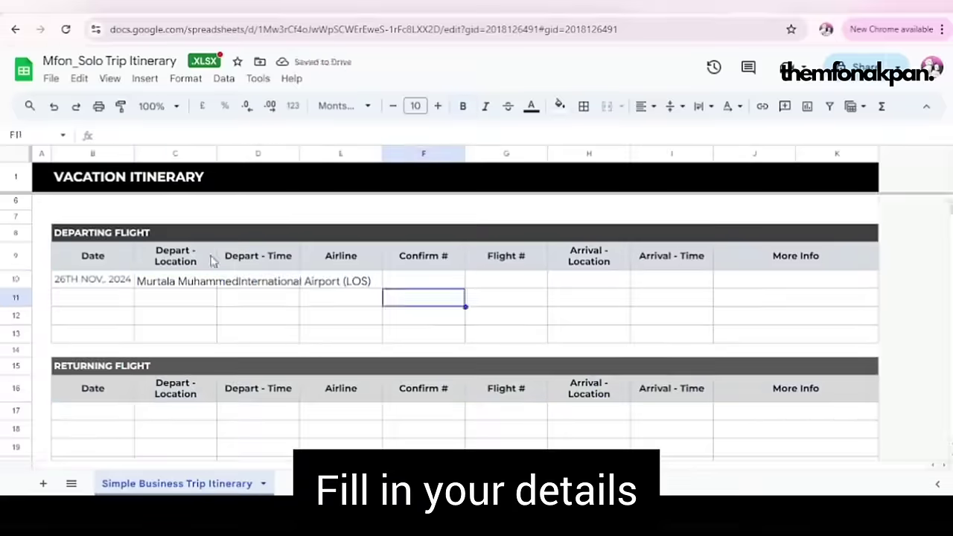
# Fill the departing and returning Ethiopian flight rows with dates, locations and times
pyautogui.doubleClick(156, 287)
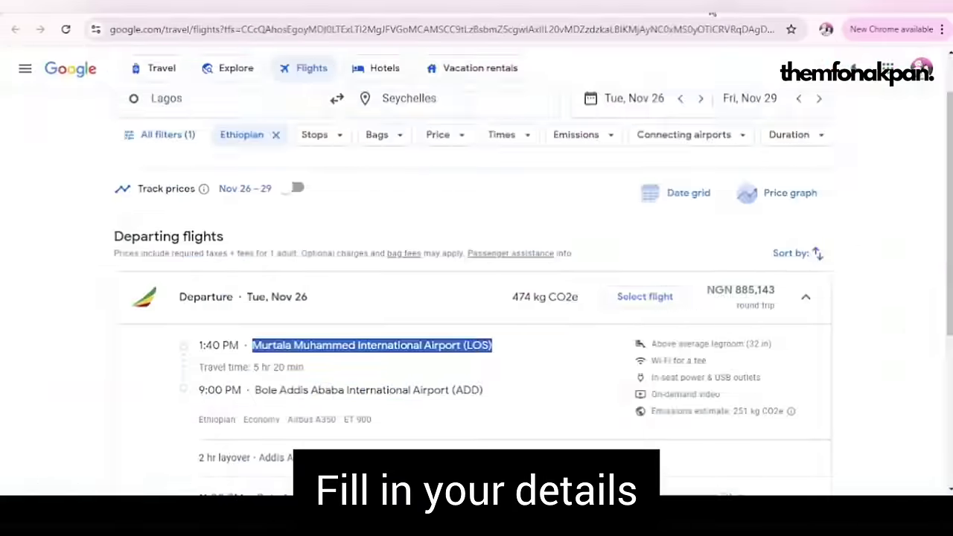
pyautogui.scroll(-3, 506, 268)
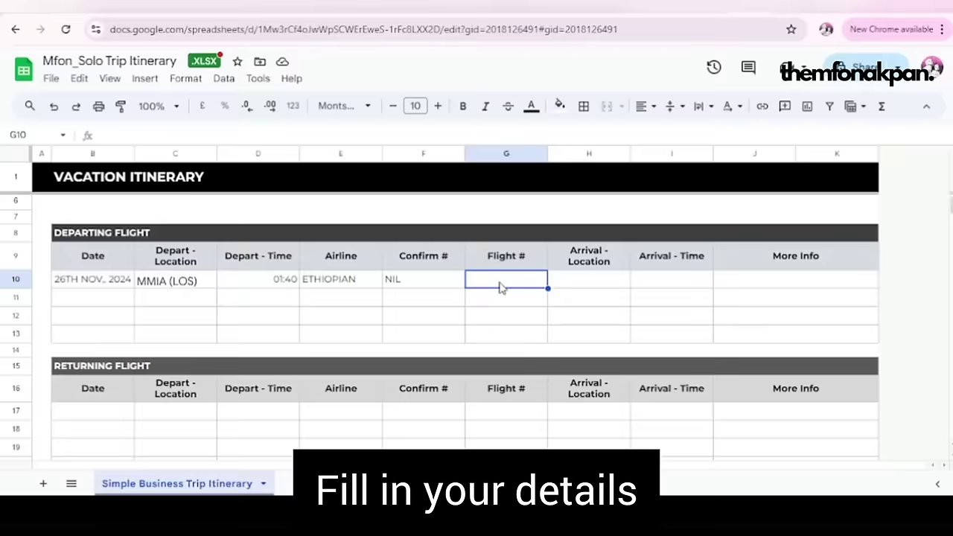
pyautogui.write('NIL')
pyautogui.press('Tab')
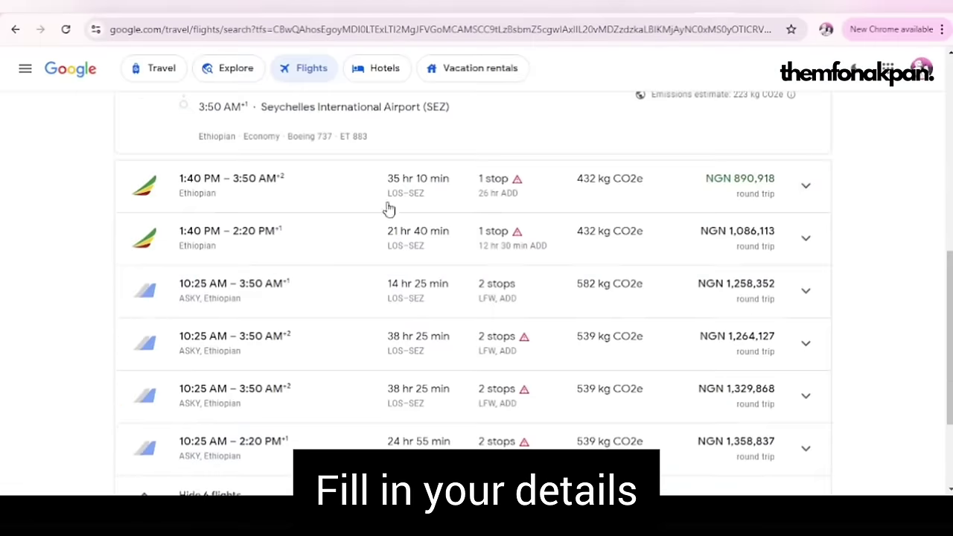
pyautogui.scroll(5, 385, 206)
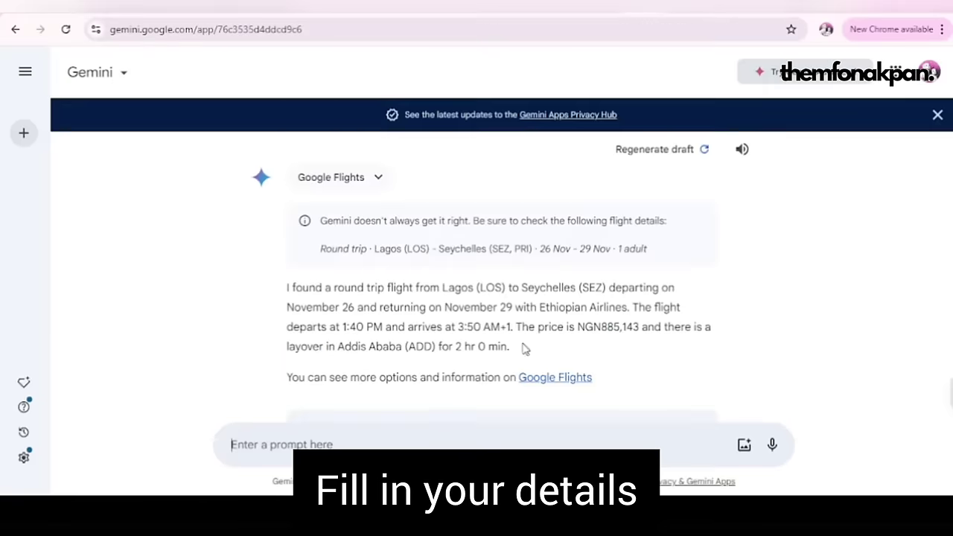
pyautogui.write('GIVE ME THE DETAILS OF M')
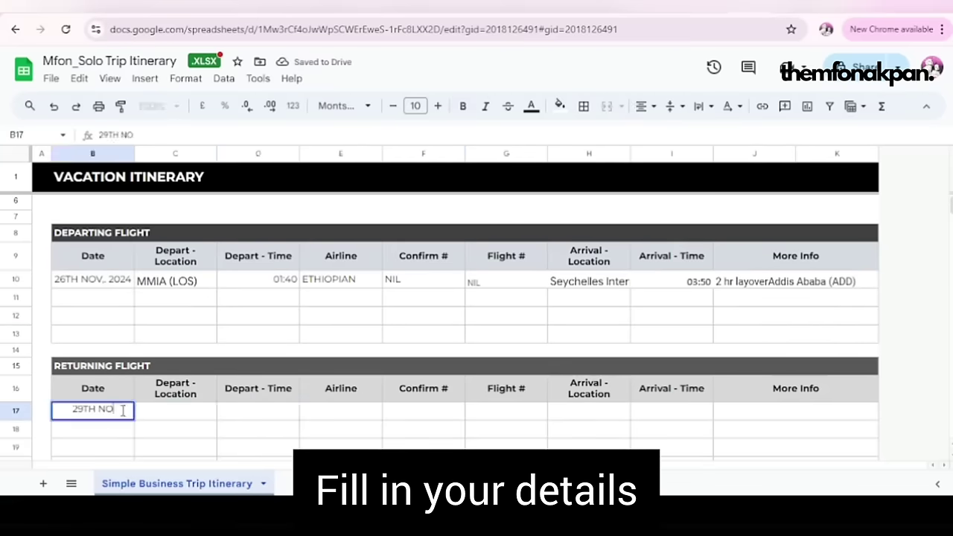
pyautogui.press('Tab')
pyautogui.write('NIL')
pyautogui.press('Tab')
pyautogui.write('NIL')
pyautogui.press('Tab')
pyautogui.write('LOS')
pyautogui.press('Tab')
pyautogui.write('4:30A')
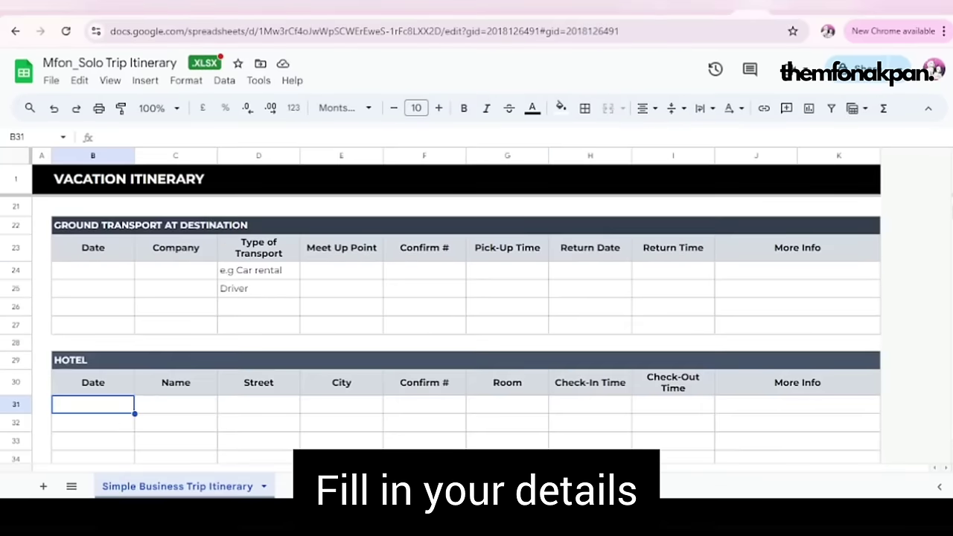
pyautogui.write('26th')
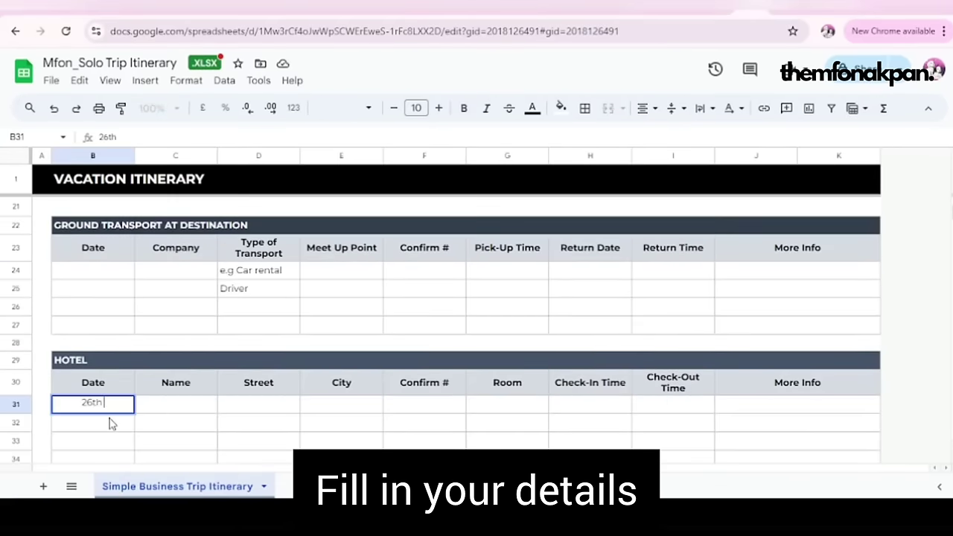
pyautogui.write('NOV')
# Add the MANGO HOUSE hotel row in Mahe' Island, 05:00 check-in and 03:00 check-out
pyautogui.press('Tab')
pyautogui.write('MAN')
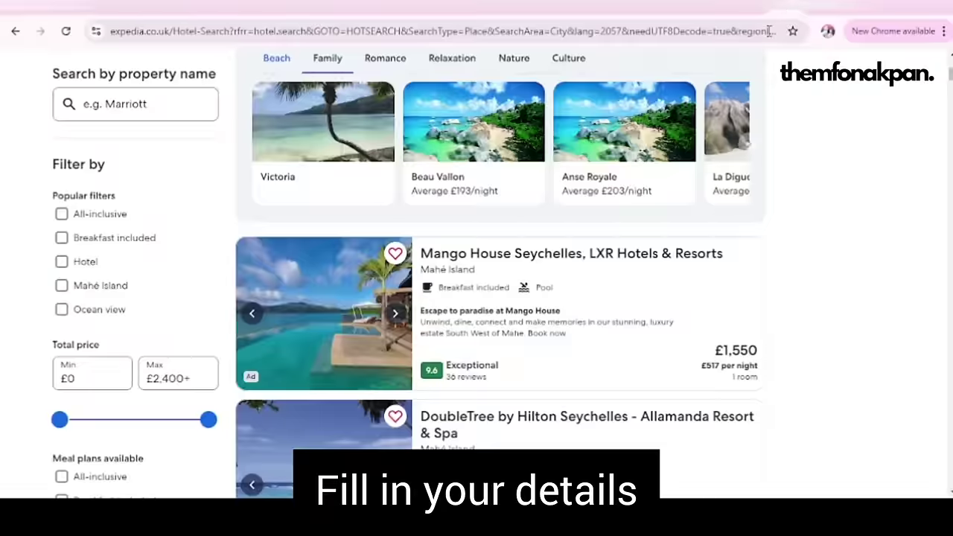
pyautogui.write('GO HOUSE')
pyautogui.press('Tab')
pyautogui.press('Tab')
pyautogui.write('Mahe')
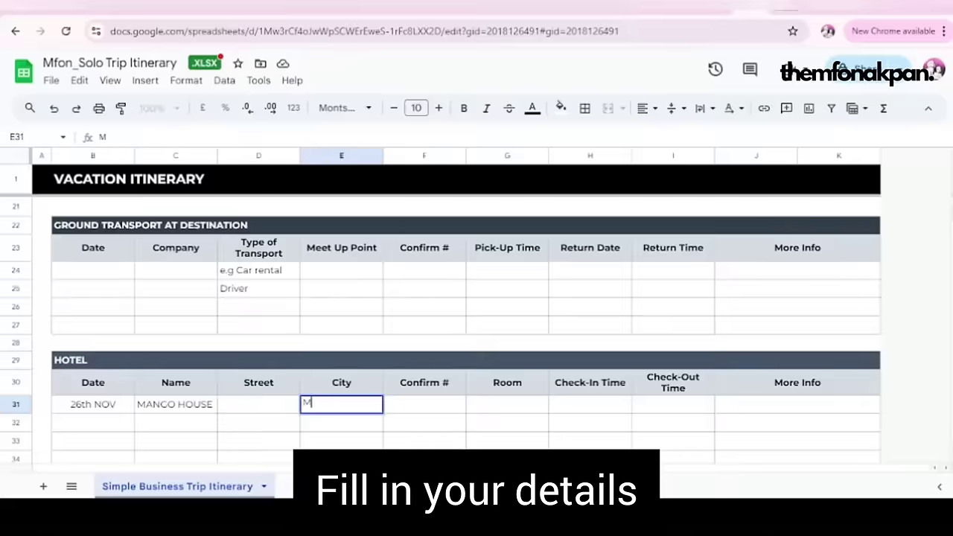
pyautogui.write("' Island")
pyautogui.press('Tab')
pyautogui.write('NIL')
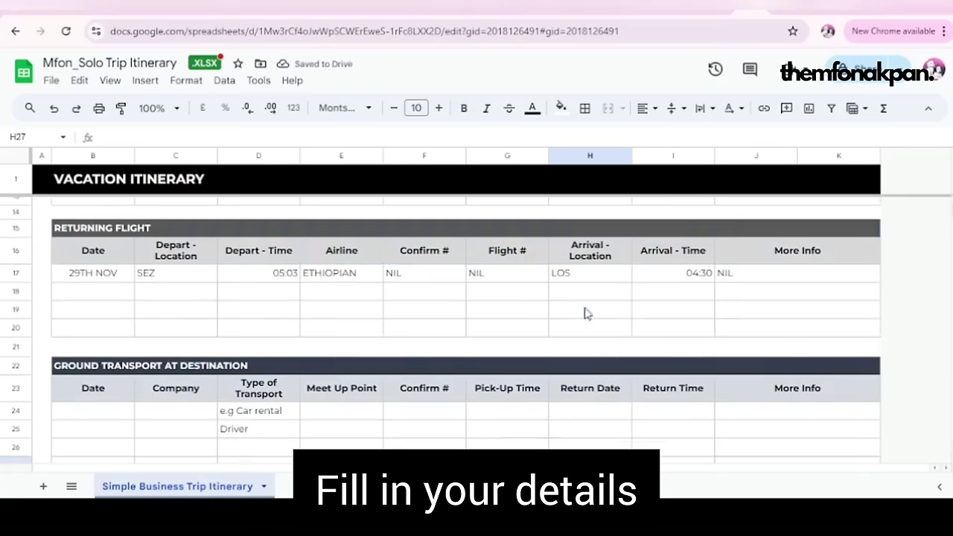
pyautogui.write('05:00')
pyautogui.press('Tab')
pyautogui.write('3')
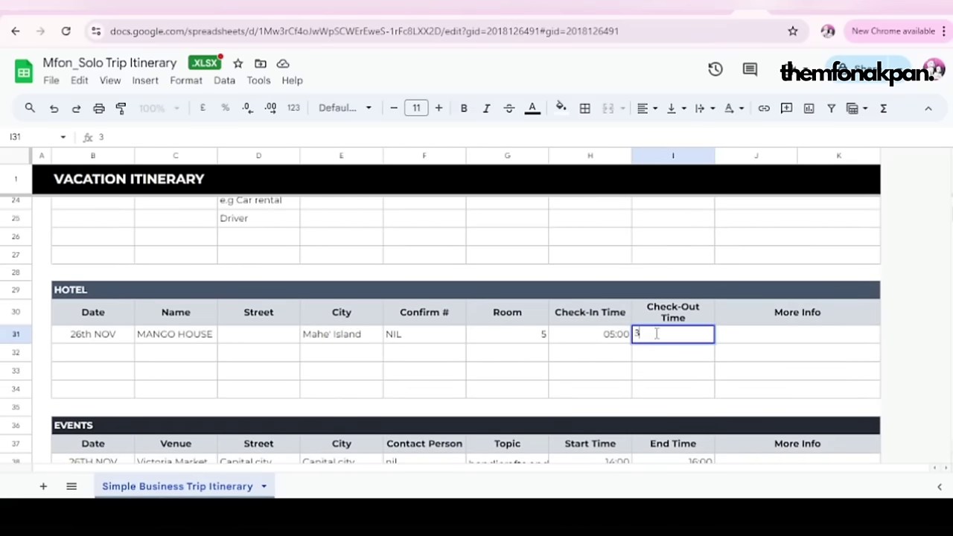
pyautogui.write('AM')
pyautogui.click(772, 338)
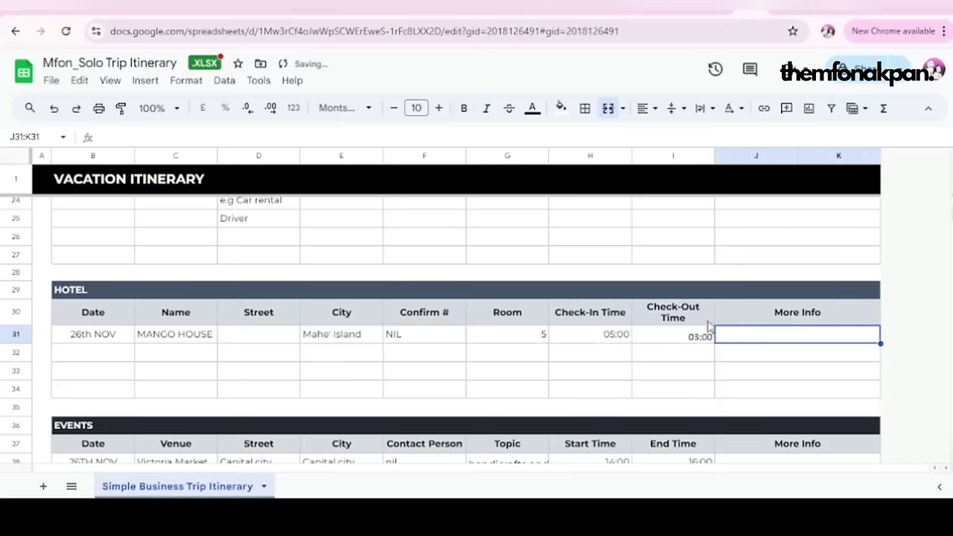
# Remove the trailing comma from the first event's topic 'handicrafts and souvenirs'
pyautogui.scroll(-2, 408, 389)
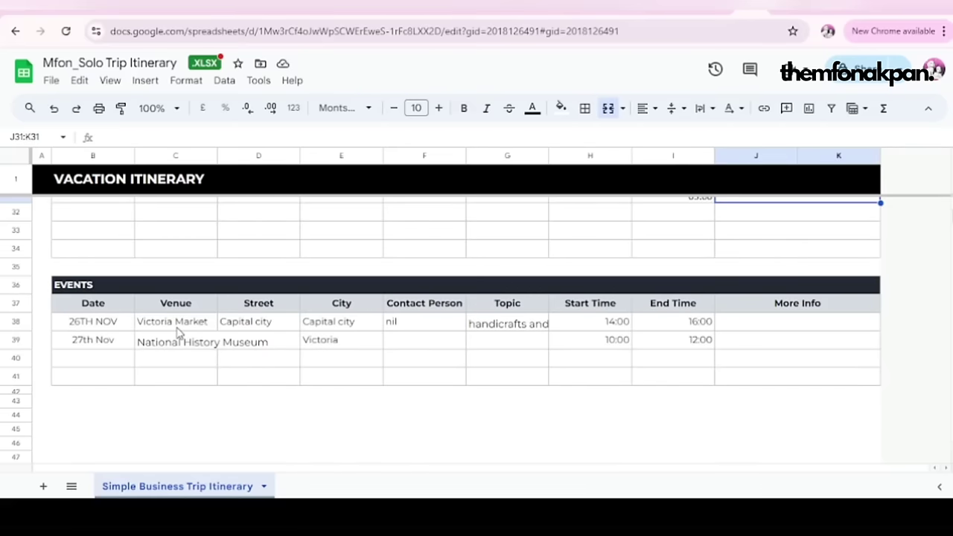
pyautogui.click(440, 326)
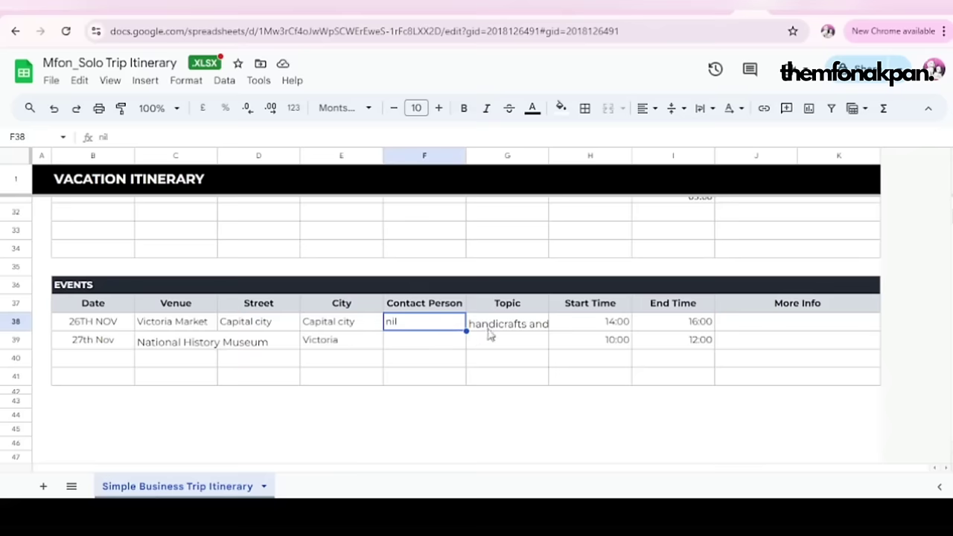
pyautogui.click(510, 324)
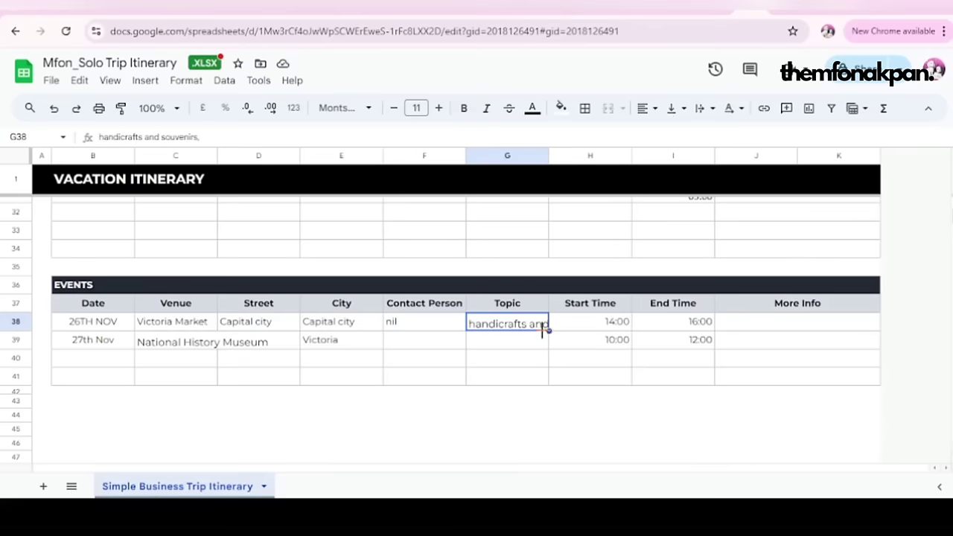
pyautogui.doubleClick(531, 321)
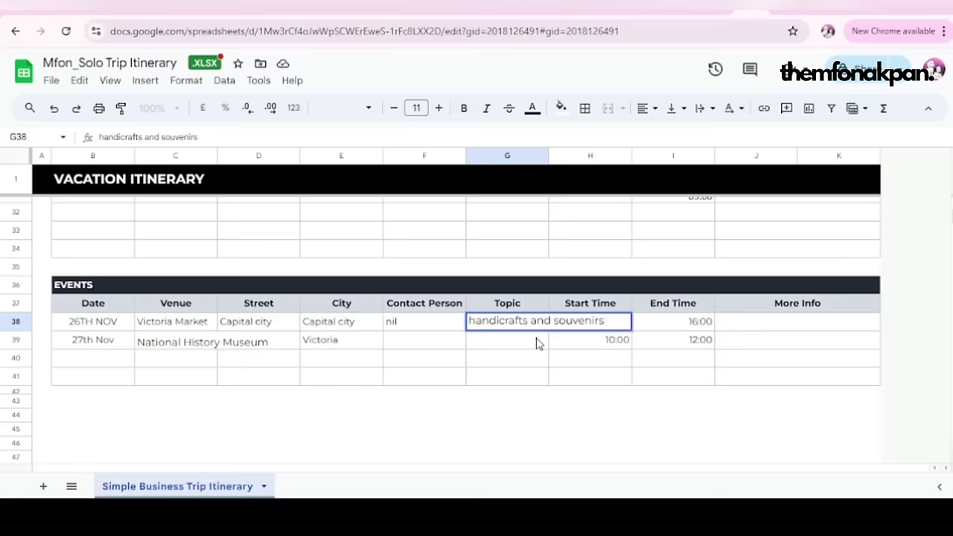
pyautogui.click(539, 343)
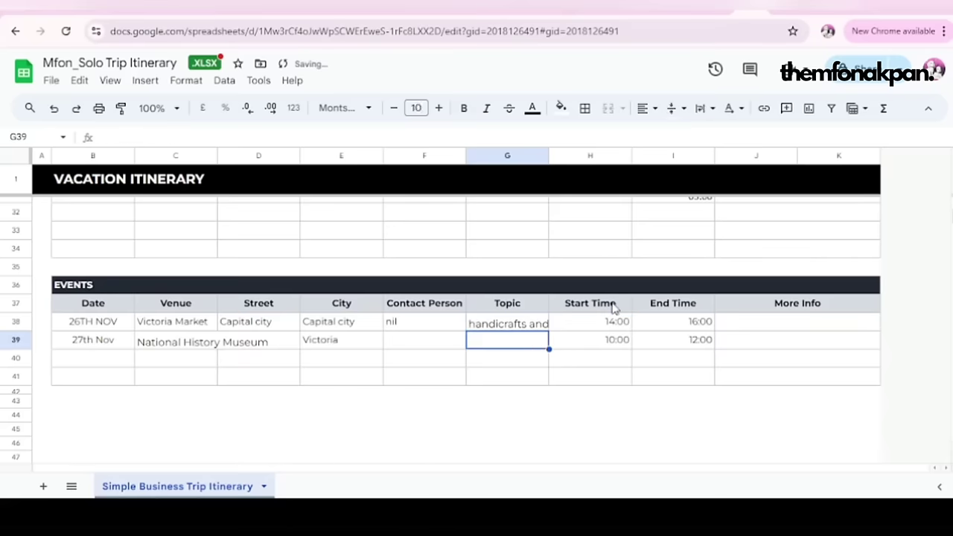
# Review Victoria Market (14:00–16:00) and National History Museum, Victoria (10:00–12:00) event rows
pyautogui.click(607, 328)
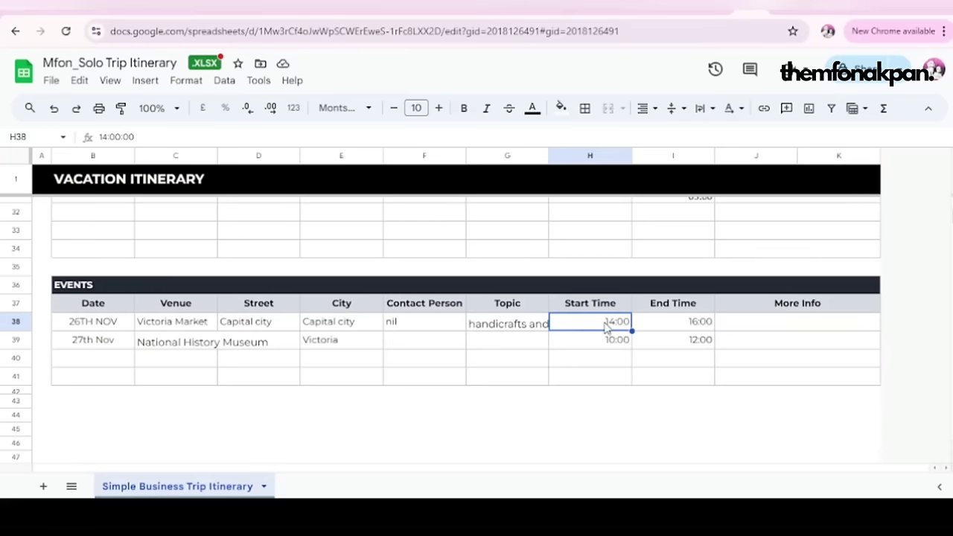
pyautogui.click(680, 328)
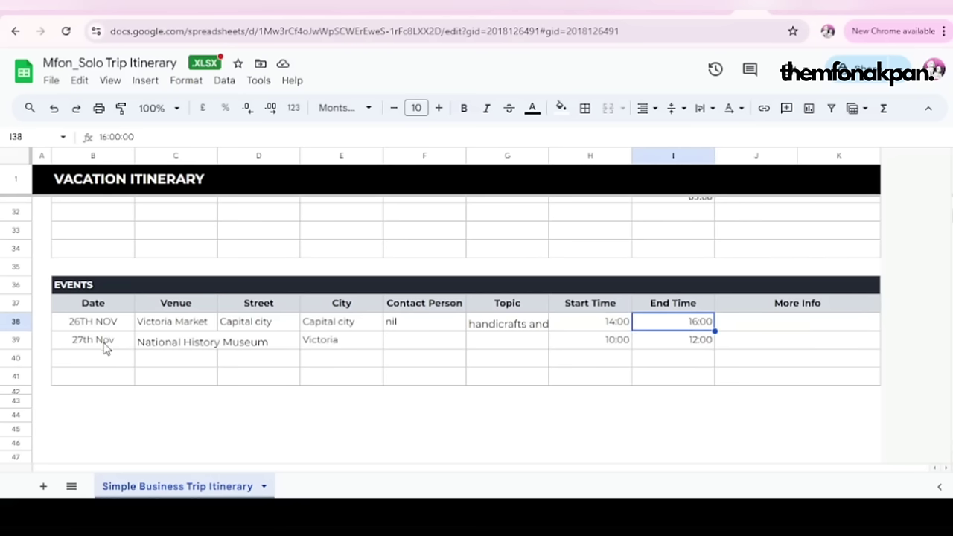
pyautogui.click(180, 341)
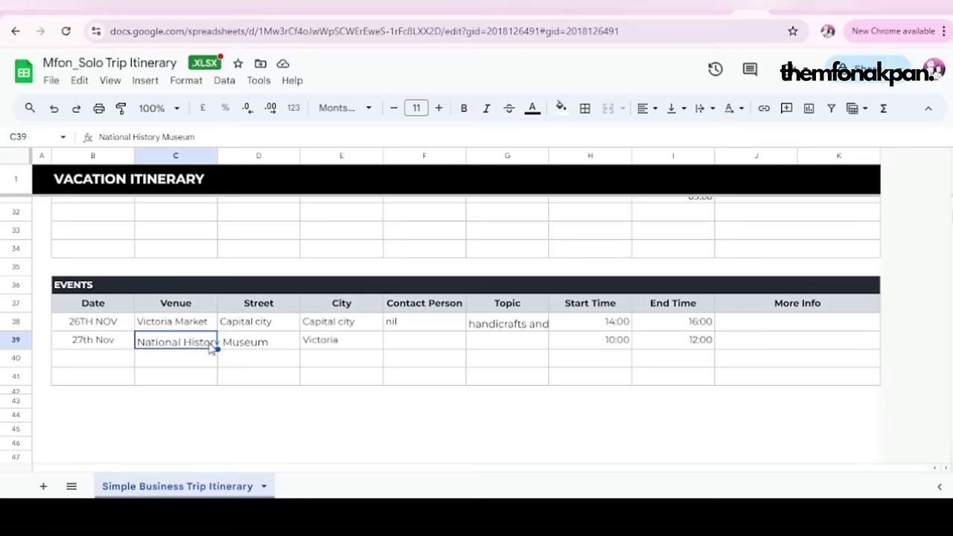
pyautogui.click(329, 343)
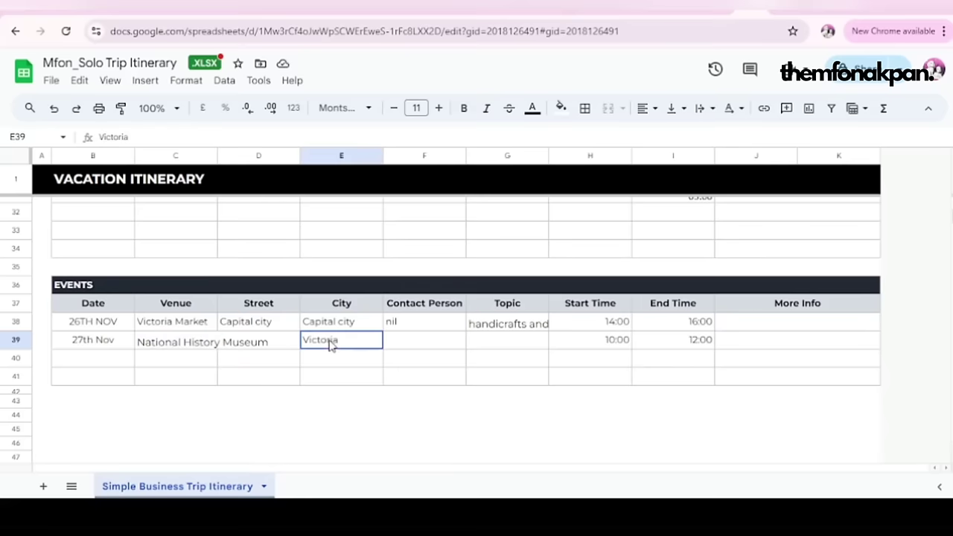
pyautogui.click(513, 345)
pyautogui.click(595, 347)
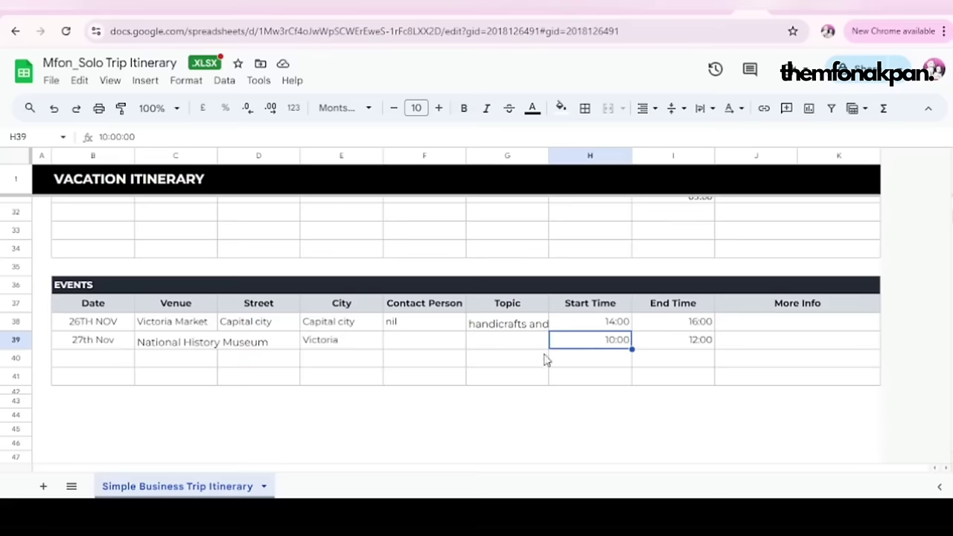
pyautogui.scroll(8, 545, 360)
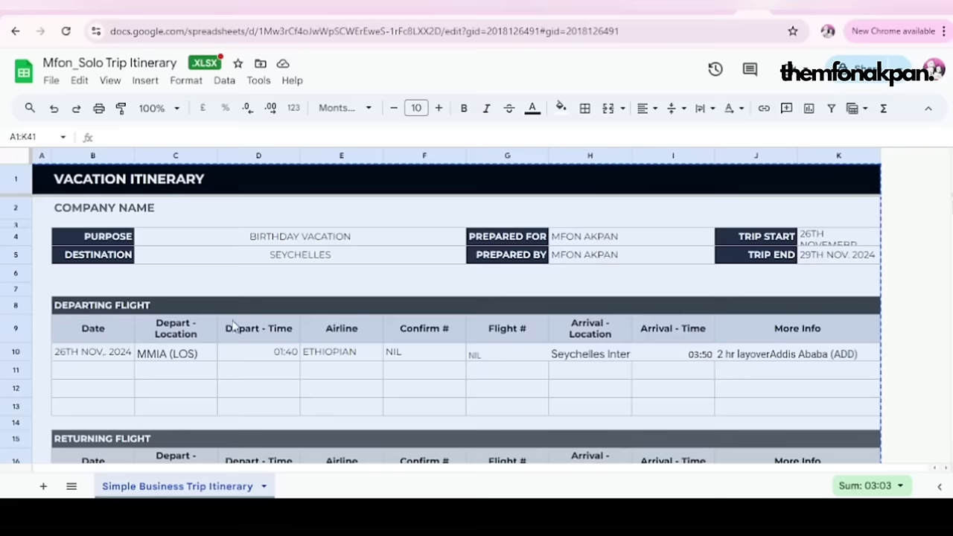
# Copy the itinerary range A1:K41, checking the Travel Budget sheet and Itinerary slide
pyautogui.scroll(-5, 633, 304)
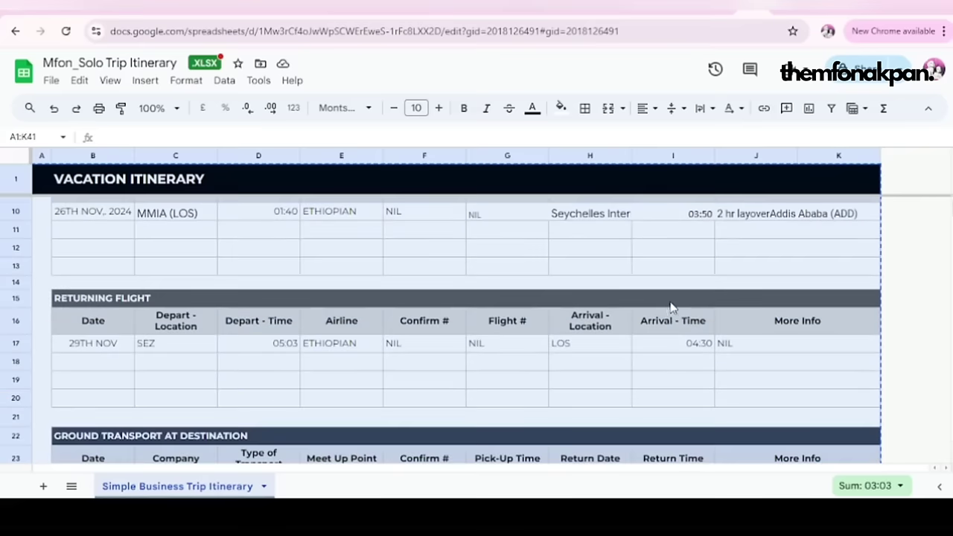
pyautogui.scroll(5, 668, 307)
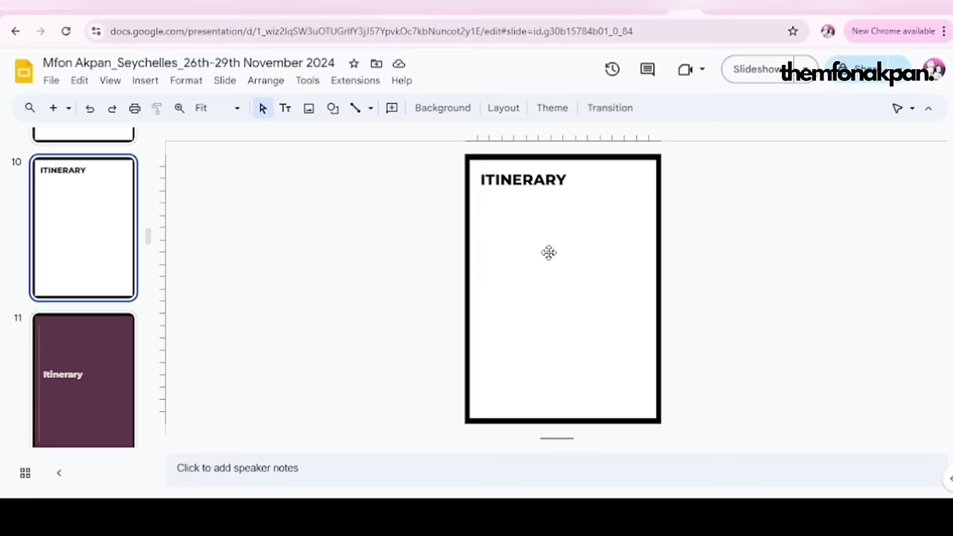
pyautogui.click(543, 13)
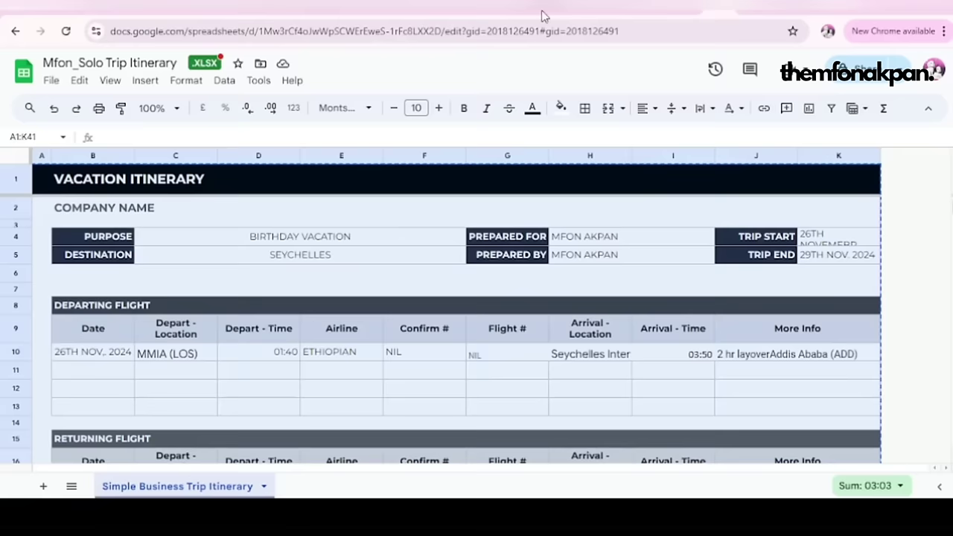
pyautogui.click(454, 14)
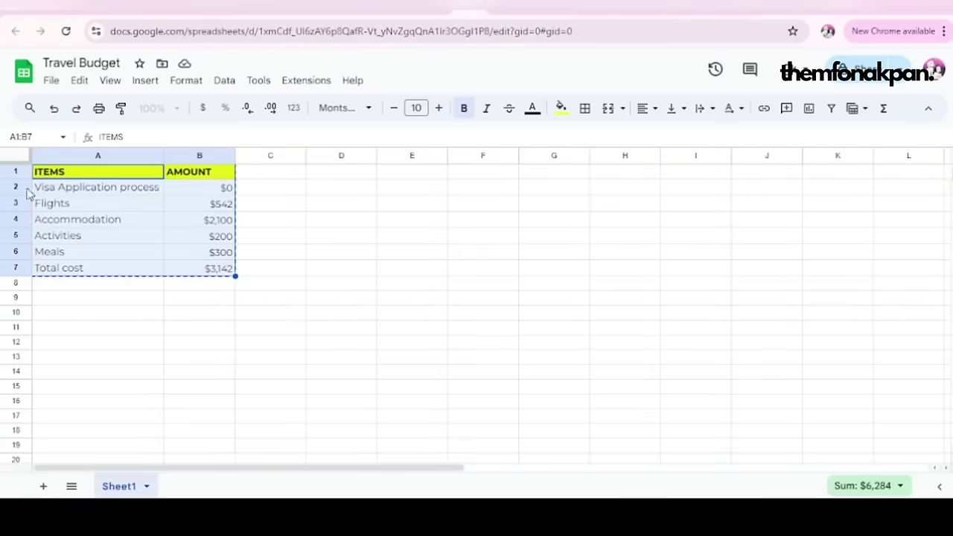
pyautogui.hotkey('ctrl', 'Tab')
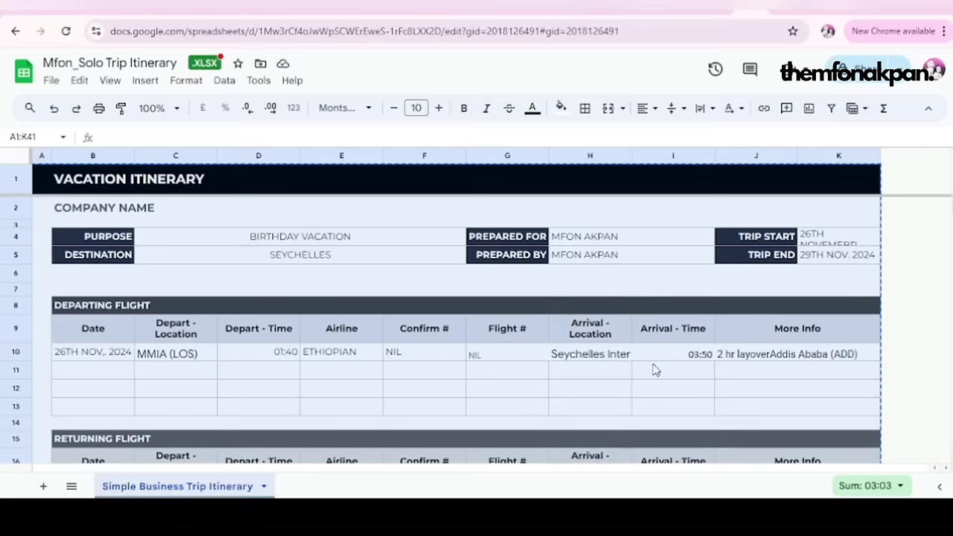
pyautogui.click(687, 15)
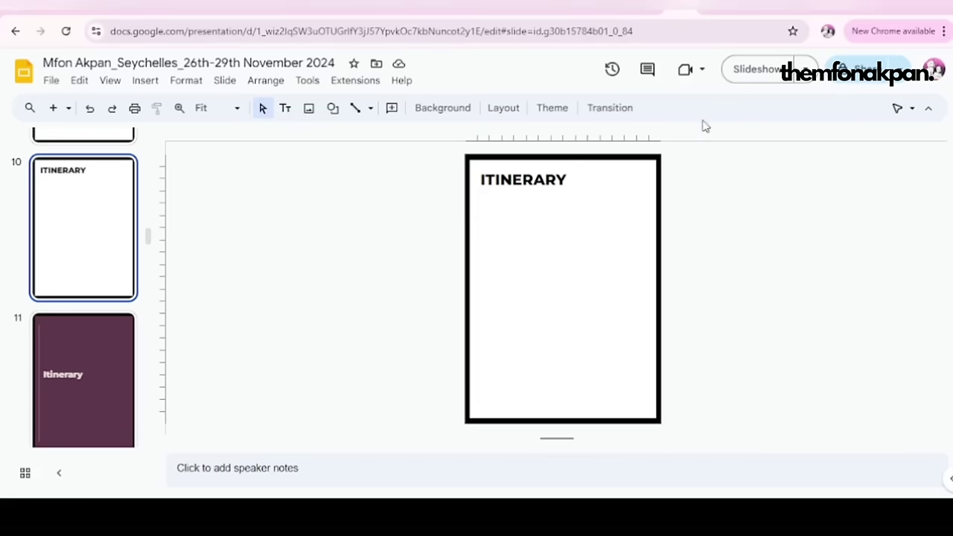
pyautogui.click(536, 12)
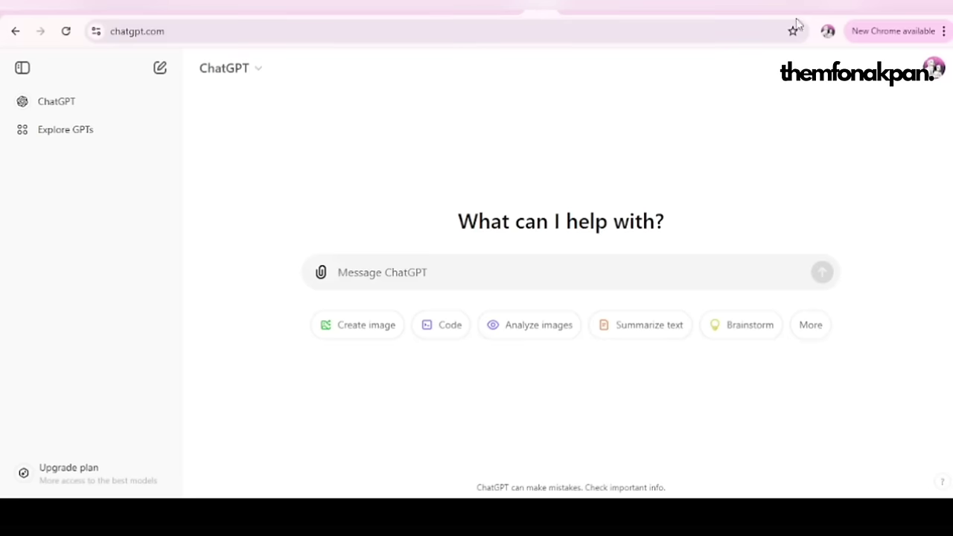
# Send ChatGPT 'arrange these information properly without the table:' with the pasted itinerary data
pyautogui.click(756, 12)
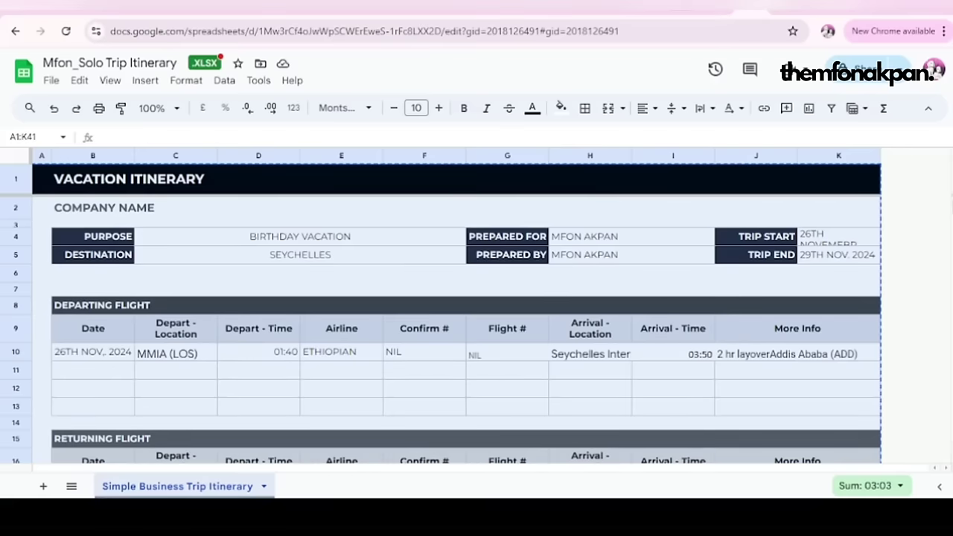
pyautogui.click(536, 12)
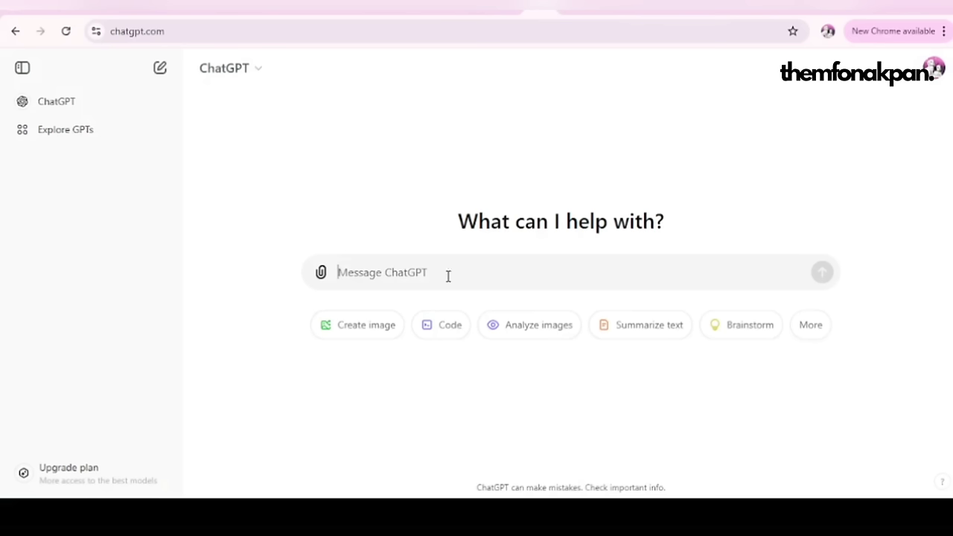
pyautogui.write('arrange th')
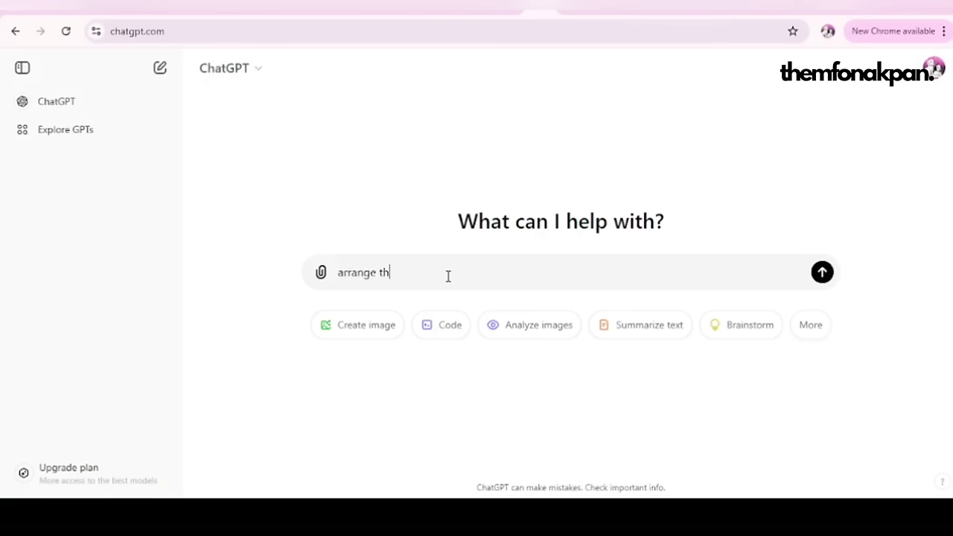
pyautogui.write('ese infromation with the table')
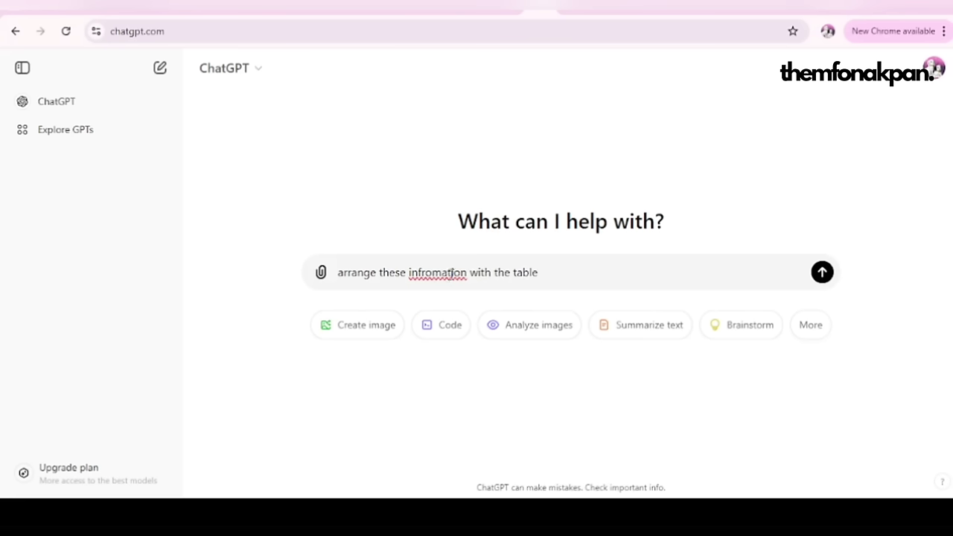
pyautogui.click(431, 272)
pyautogui.press('BackSpace')
pyautogui.press('BackSpace')
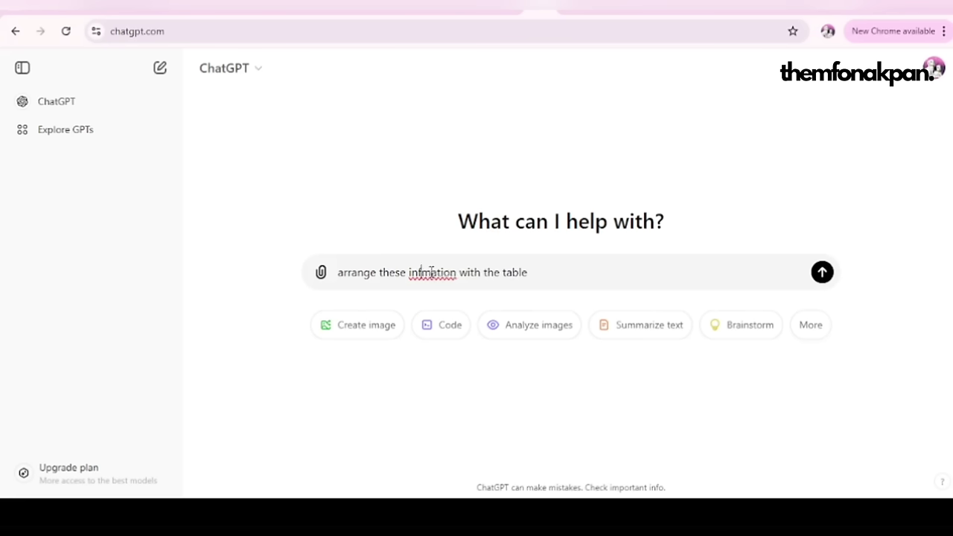
pyautogui.write('ormation ')
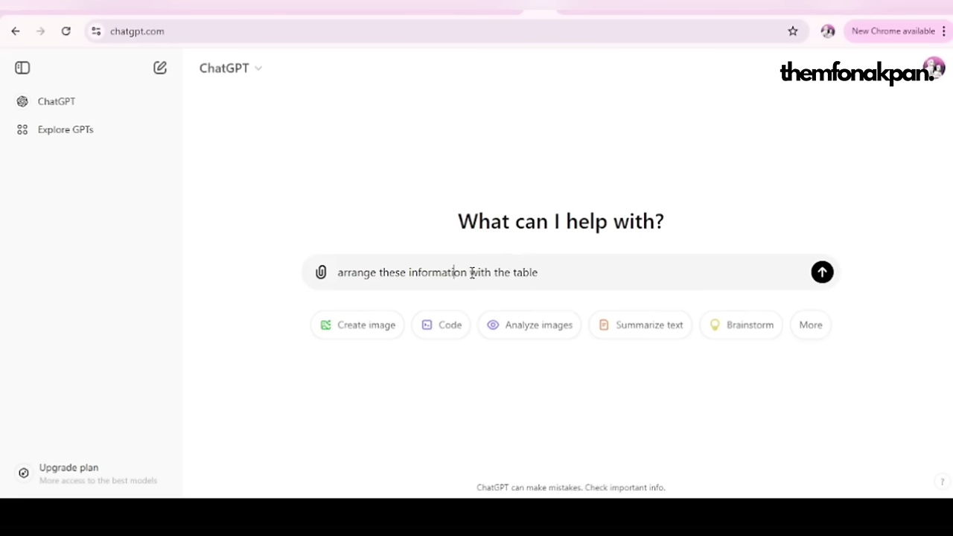
pyautogui.write('properly')
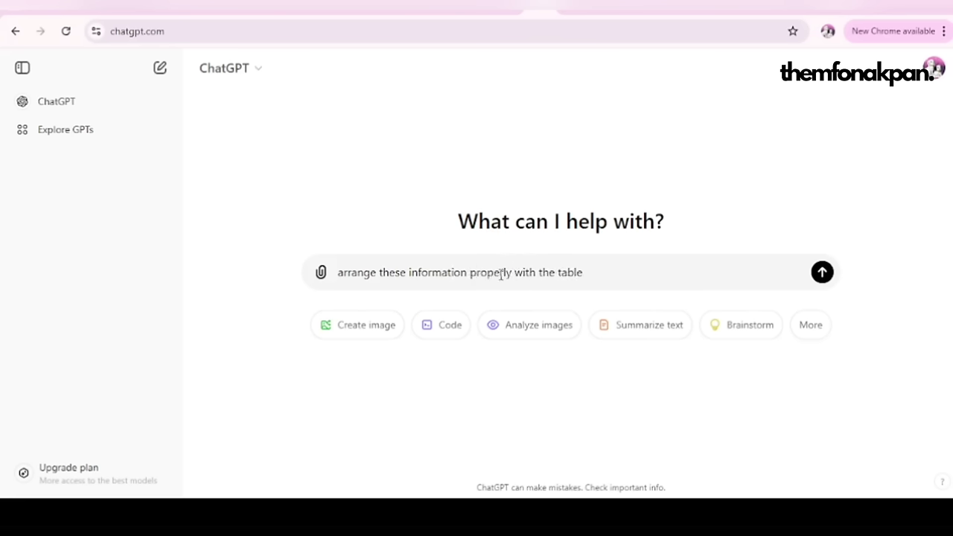
pyautogui.click(536, 272)
pyautogui.write('out')
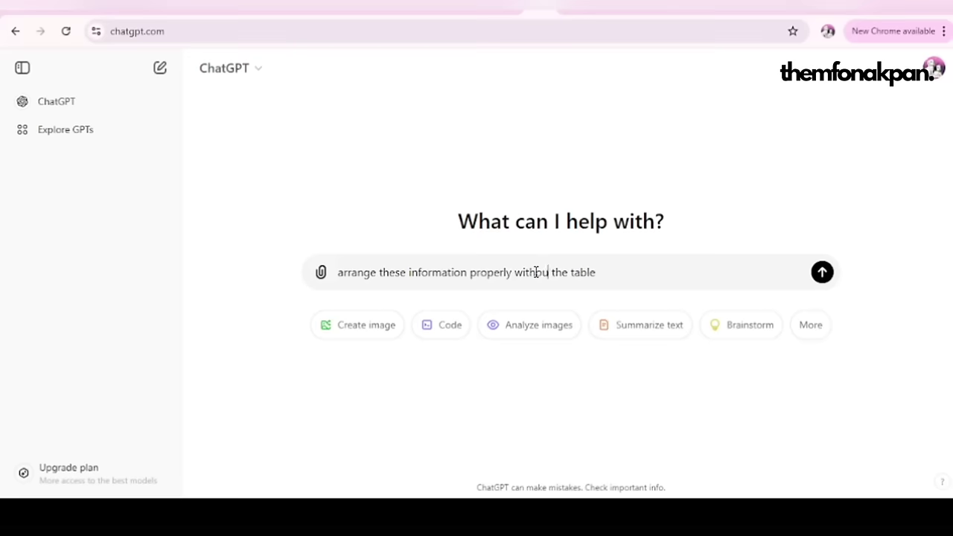
pyautogui.click(622, 273)
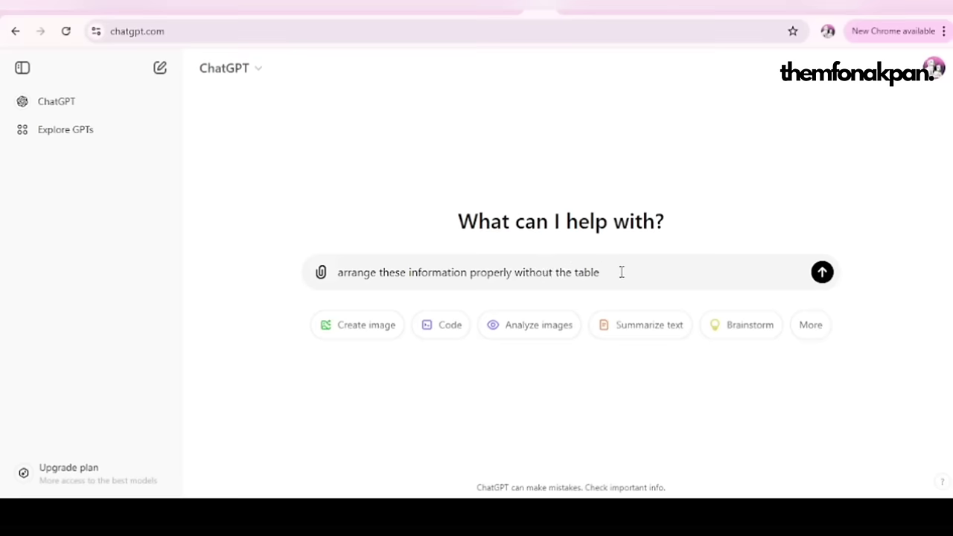
pyautogui.write(':')
pyautogui.hotkey('ctrl', 'v')
pyautogui.press('Return')
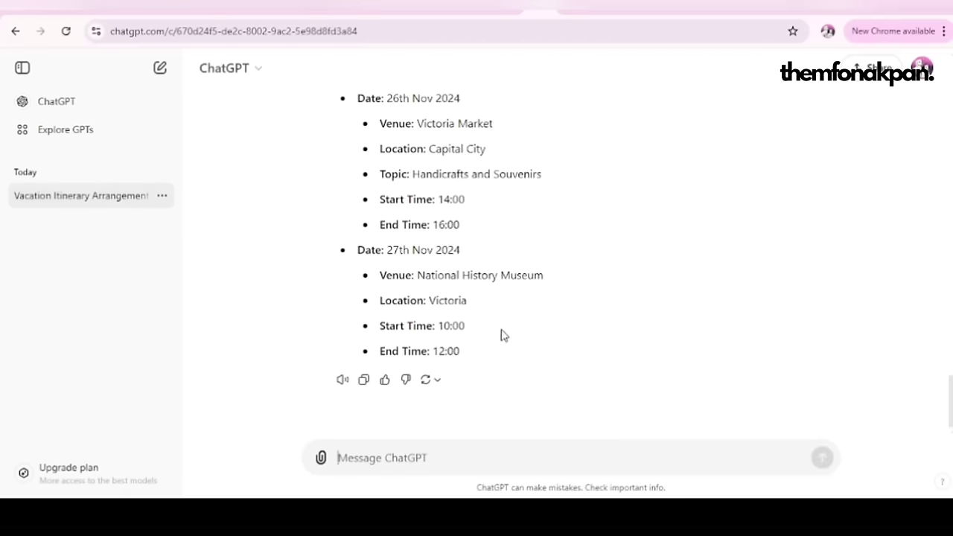
# Copy the trip summary header from ChatGPT's formatted Vacation Itinerary reply
pyautogui.scroll(20, 424, 324)
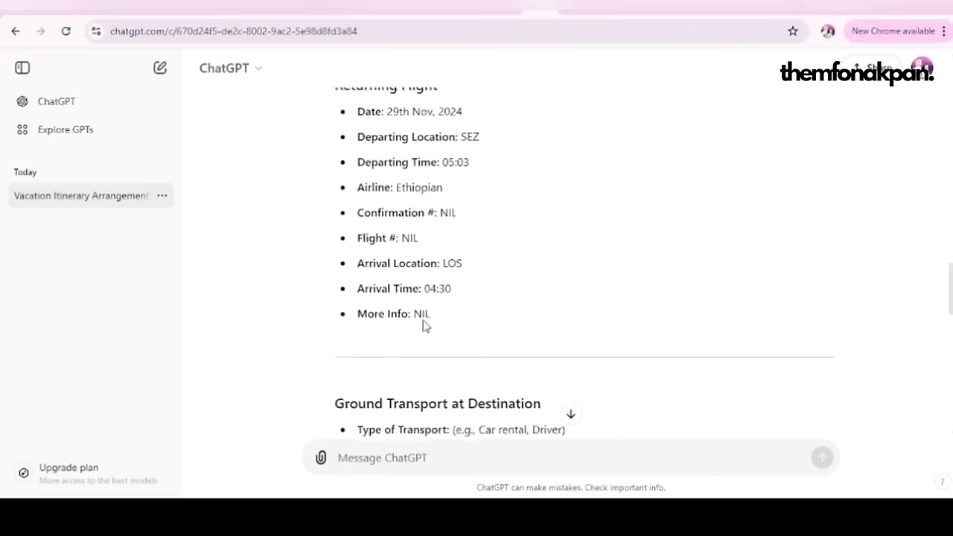
pyautogui.moveTo(325, 149); pyautogui.dragTo(503, 314)
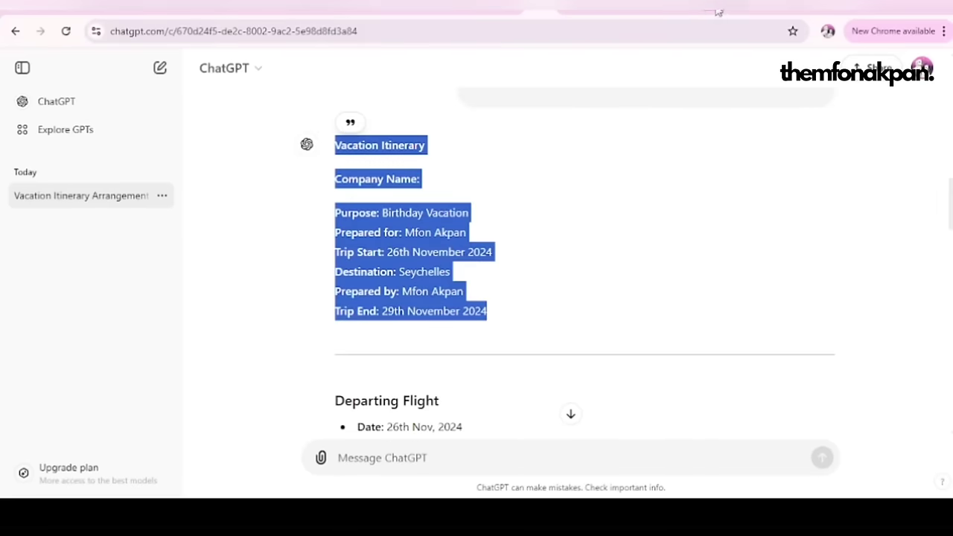
pyautogui.hotkey('ctrl', 'Tab')
pyautogui.click(534, 180)
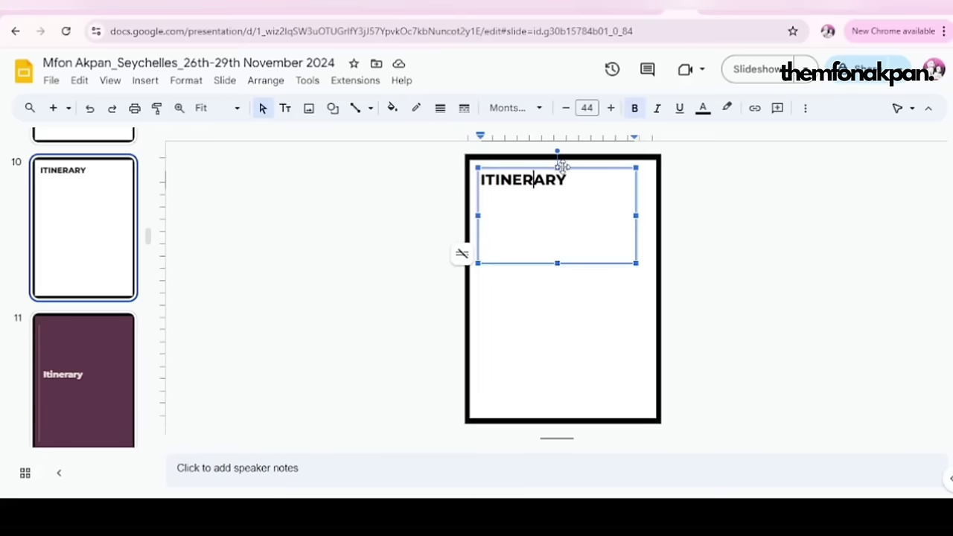
# Move the ITINERARY title down to the middle of slide 10
pyautogui.moveTo(558, 165); pyautogui.dragTo(565, 243)
pyautogui.press('pagedown')
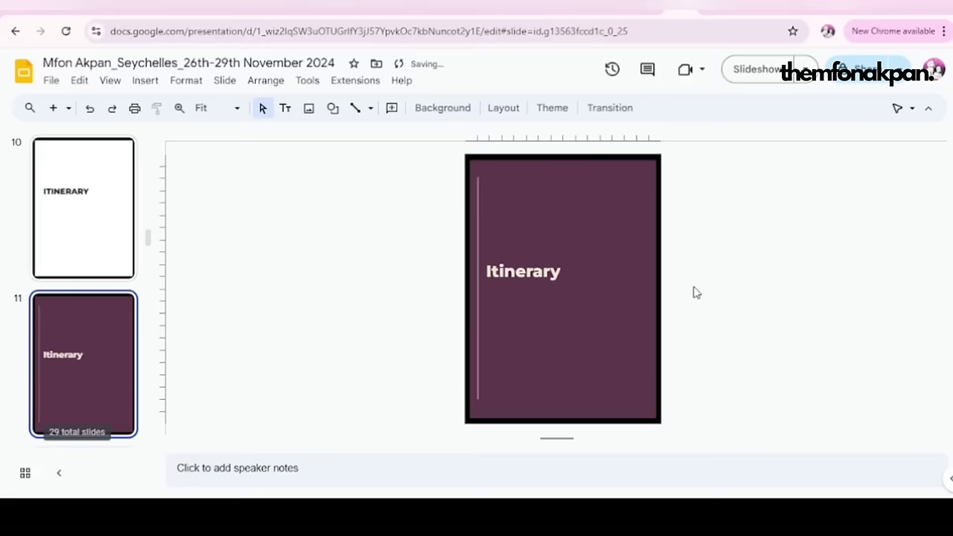
pyautogui.press('pageup')
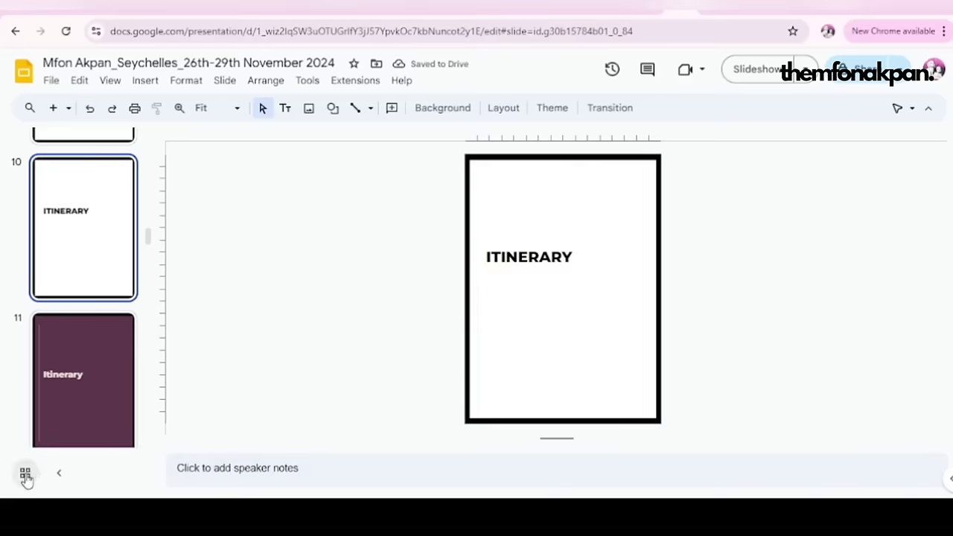
# On slide 11, delete the 'Vacation Itinerary' heading line from the pasted trip summary
pyautogui.click(24, 474)
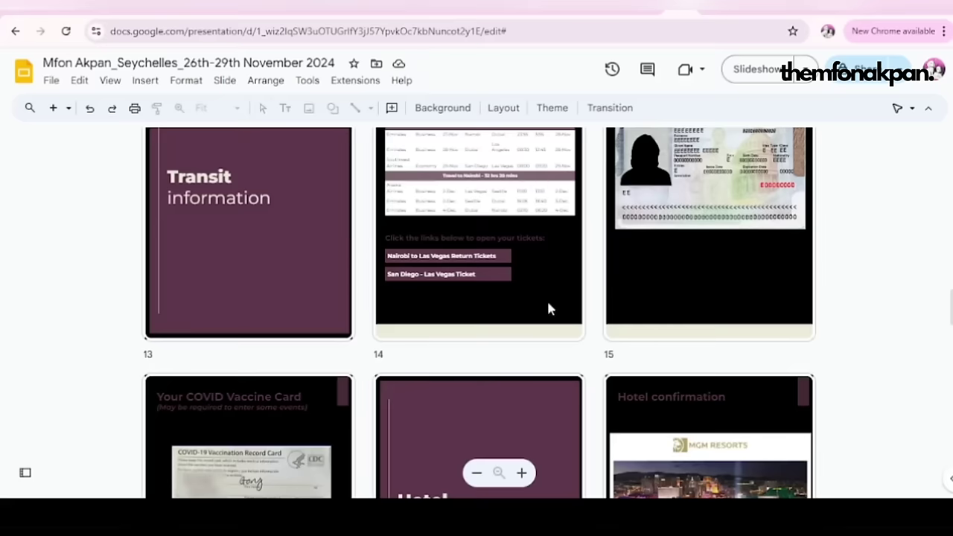
pyautogui.scroll(5, 548, 306)
pyautogui.scroll(2, 438, 279)
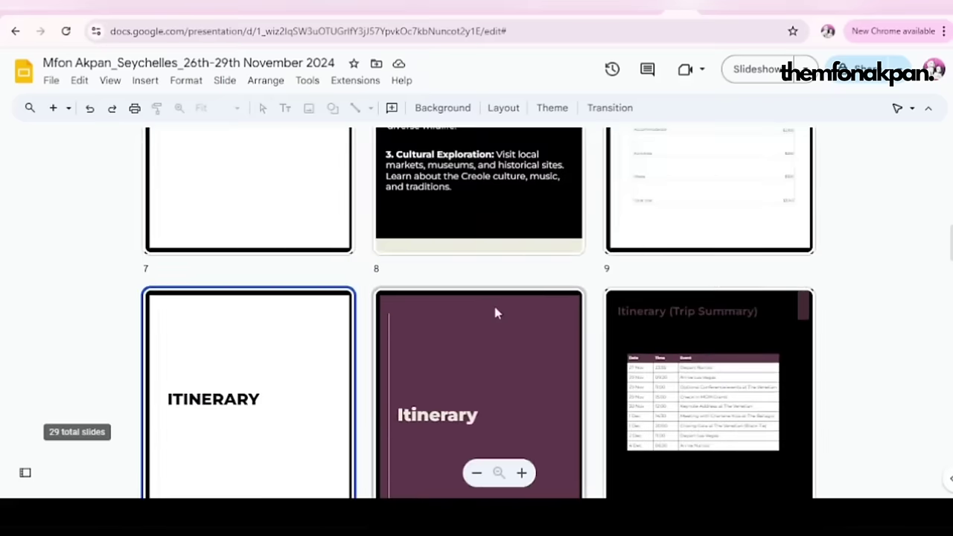
pyautogui.doubleClick(493, 303)
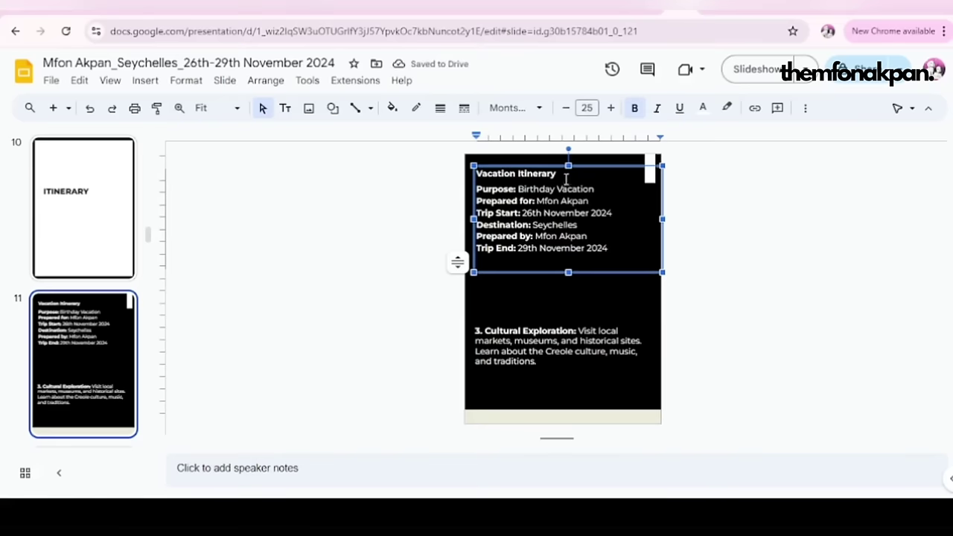
pyautogui.moveTo(557, 174); pyautogui.dragTo(480, 176)
pyautogui.write('V')
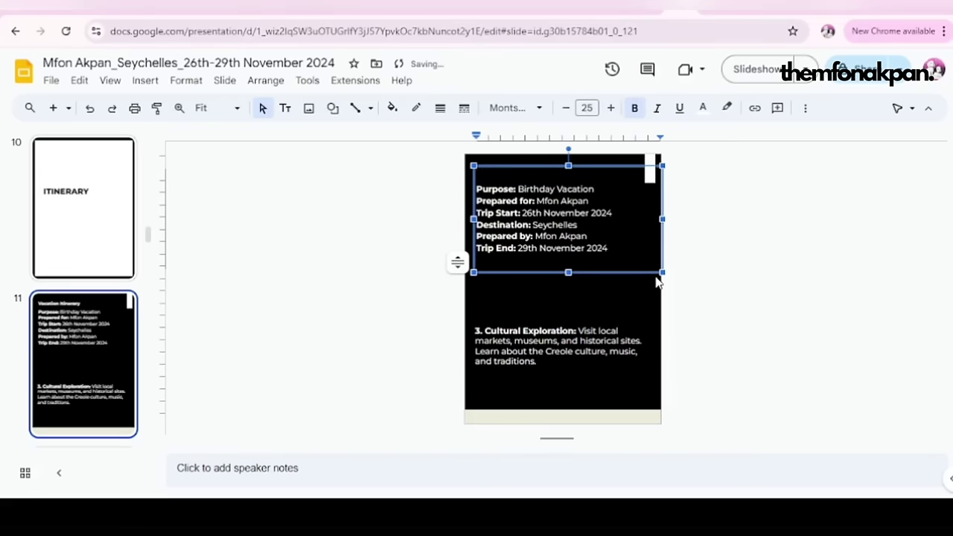
pyautogui.press('Delete')
pyautogui.click(736, 334)
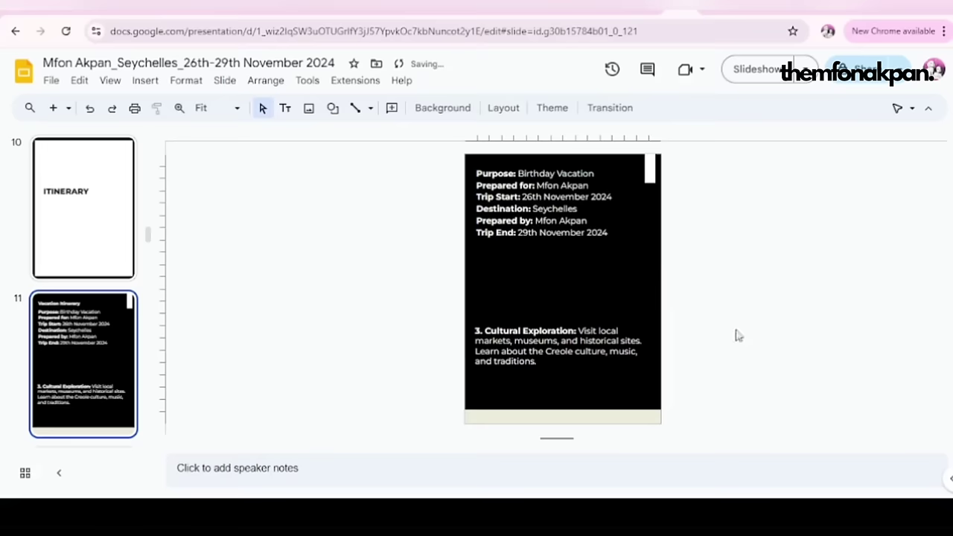
pyautogui.click(551, 341)
pyautogui.moveTo(552, 341); pyautogui.dragTo(556, 275)
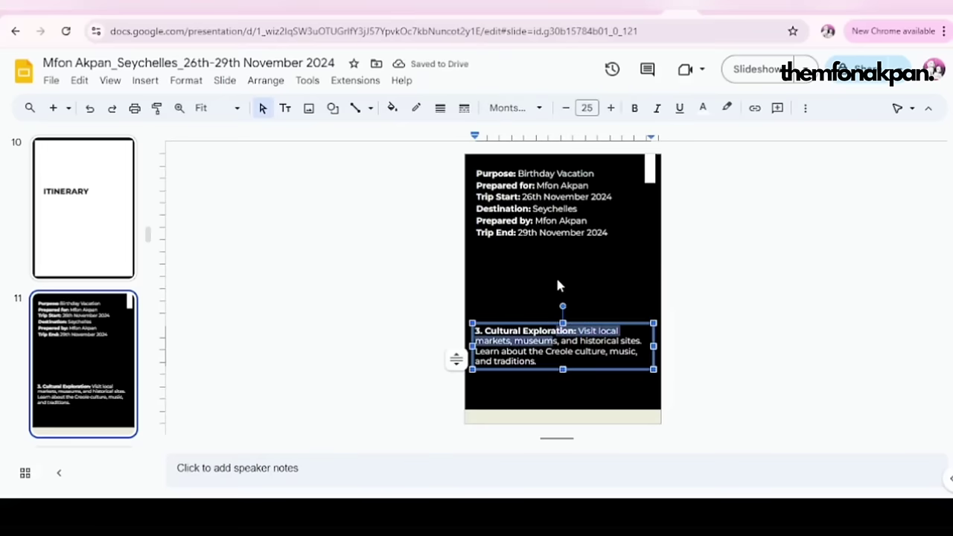
pyautogui.click(544, 351)
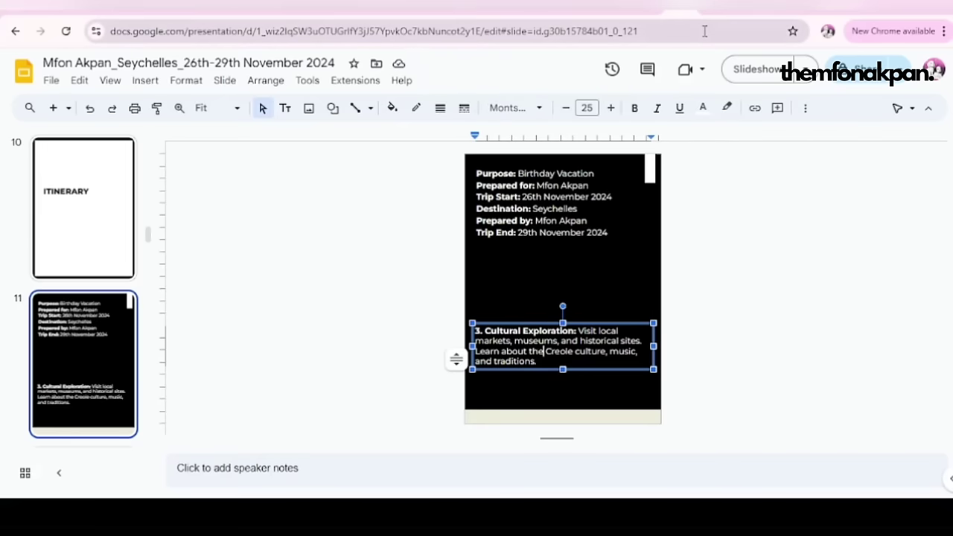
# Copy the Departing Flight section from ChatGPT's reply
pyautogui.click(543, 12)
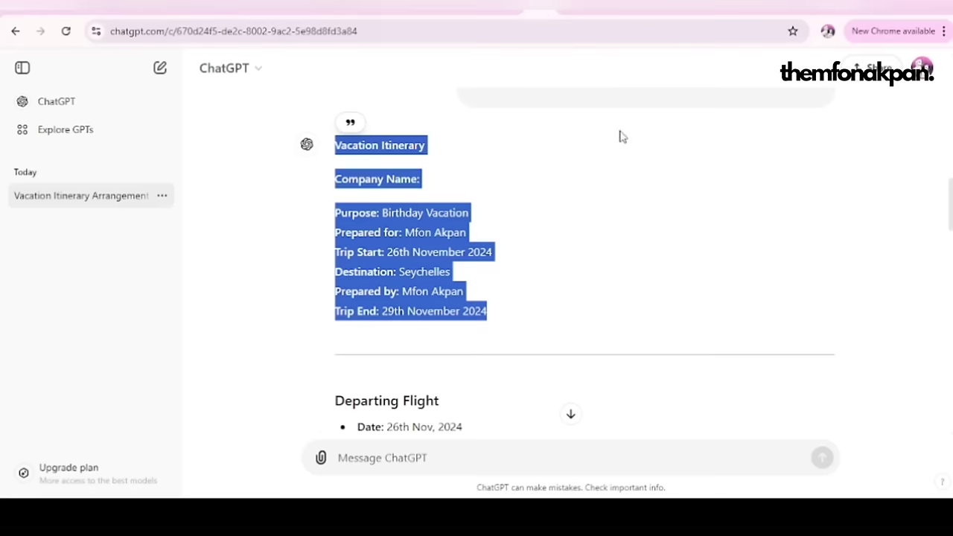
pyautogui.scroll(-5, 619, 134)
pyautogui.moveTo(330, 127); pyautogui.dragTo(593, 353)
pyautogui.hotkey('ctrl', 'c')
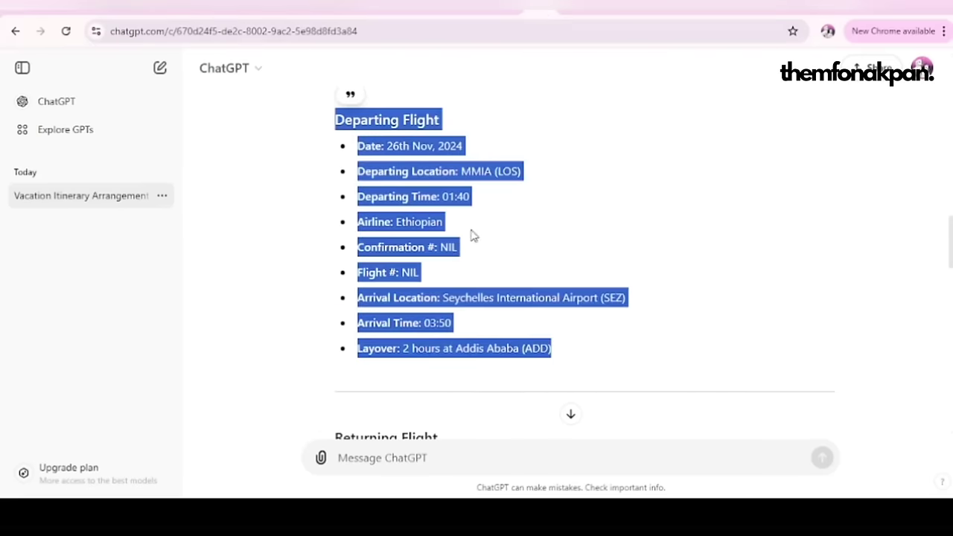
pyautogui.click(691, 14)
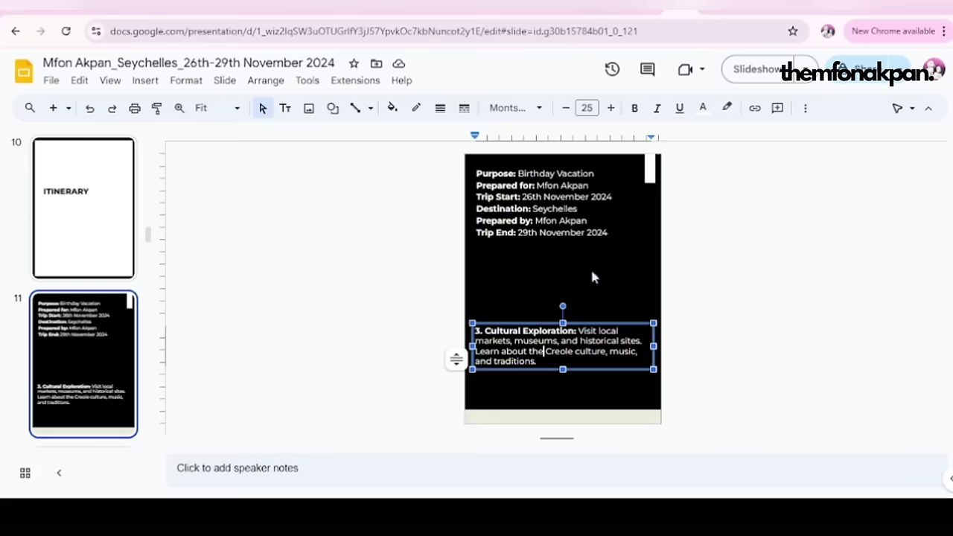
# Clear the Cultural Exploration paragraph and move the empty text box up under the summary
pyautogui.doubleClick(523, 342)
pyautogui.hotkey('ctrl', 'a')
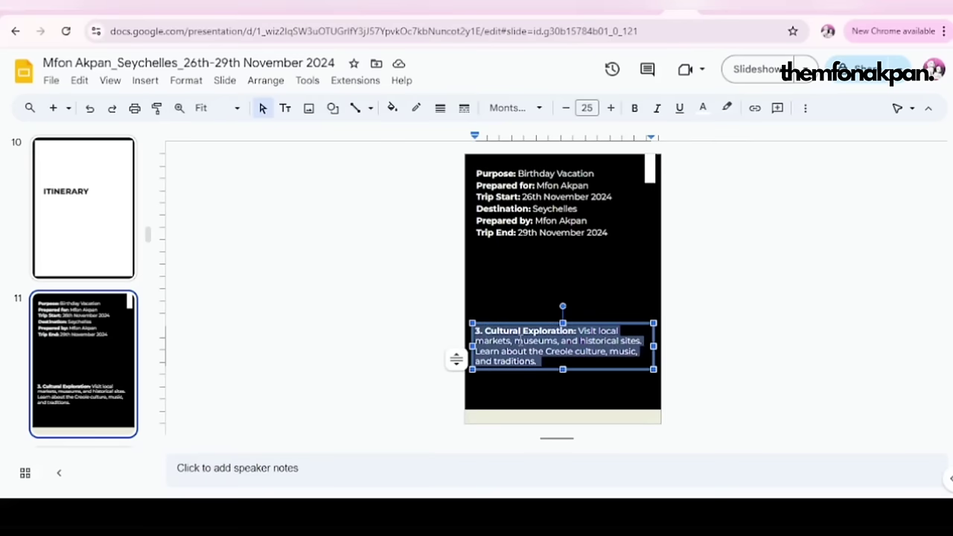
pyautogui.press('BackSpace')
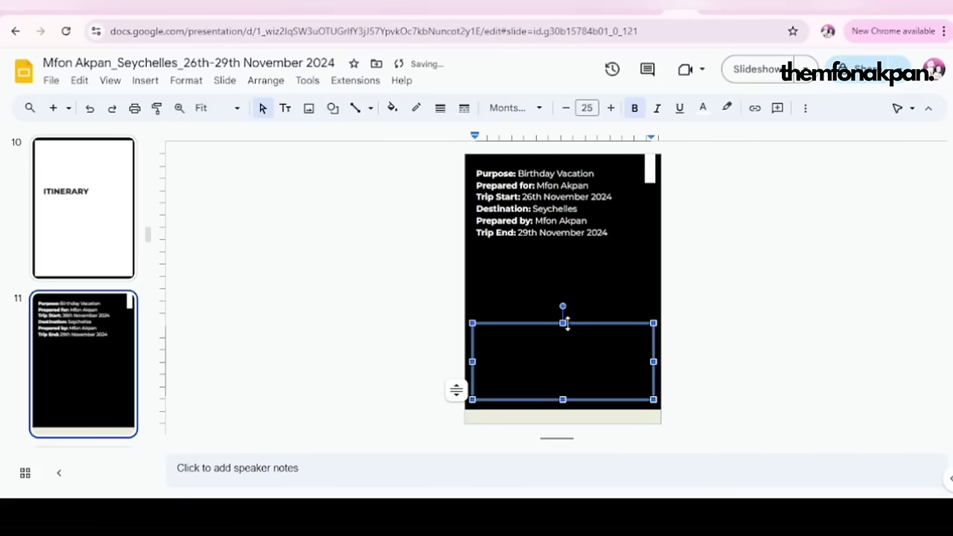
pyautogui.moveTo(571, 322); pyautogui.dragTo(571, 249)
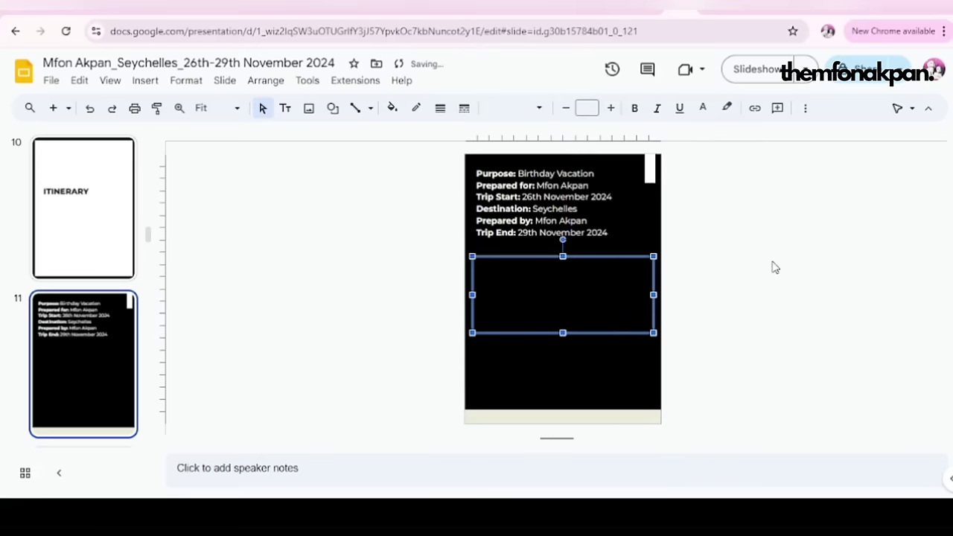
# Paste the departing and returning flight details, hotel details on slide 12, and Events on slide 13
pyautogui.hotkey('ctrl', 'v')
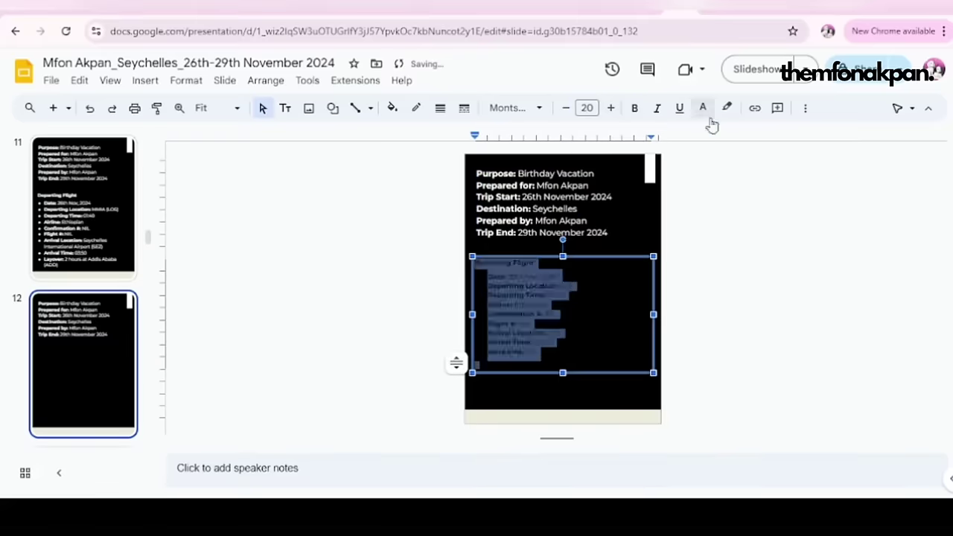
pyautogui.write('Returning Flight Date: 29th Nov, 2024 Departing Location: SEZ Departing Time: 05:03 Airline: Ethiopian Confirmation #: NIL Flight #: NIL Arrival Location: LOS Arrival Time: 04:30 More Info: Nil')
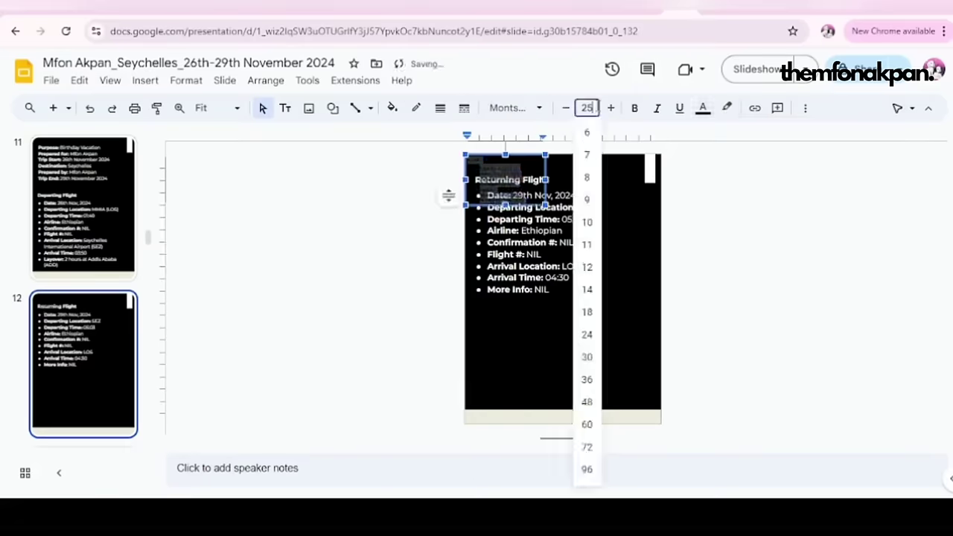
pyautogui.write('Hotel Date: 26th Nov 2024 Name: Mango House Location: Mahe Island Confirmation #: NIL Room: 5 Check-In Time: 05:00 Check-Out Time: 03:00')
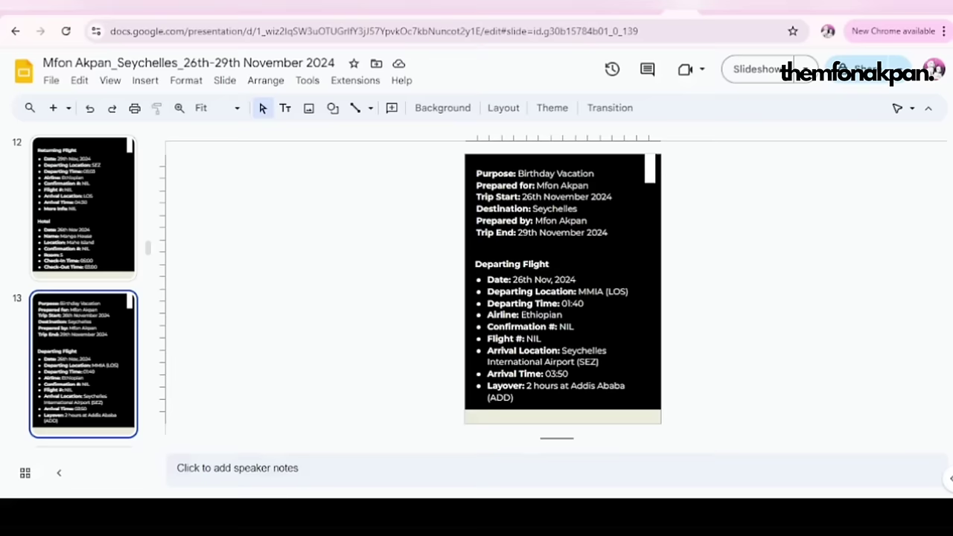
pyautogui.hotkey('ctrl', 'v')
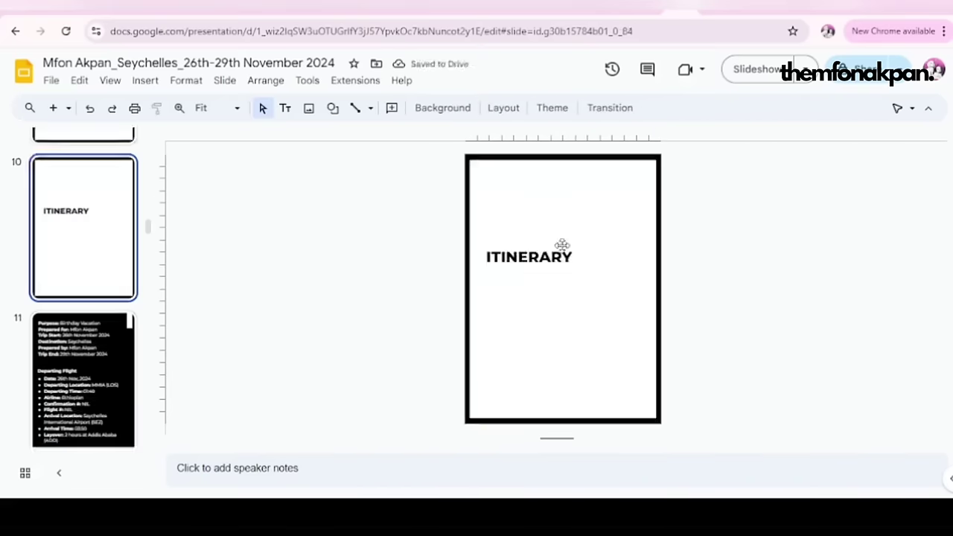
# Step through the trip-details, returning flight and hotel, and Events slides to review them
pyautogui.press('Down')
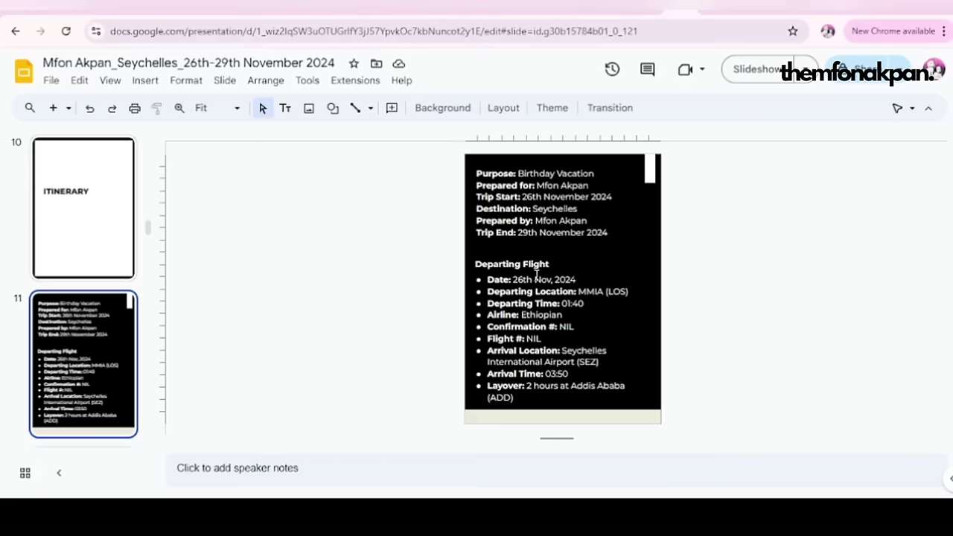
pyautogui.press('Down')
pyautogui.press('Up')
pyautogui.press('Down')
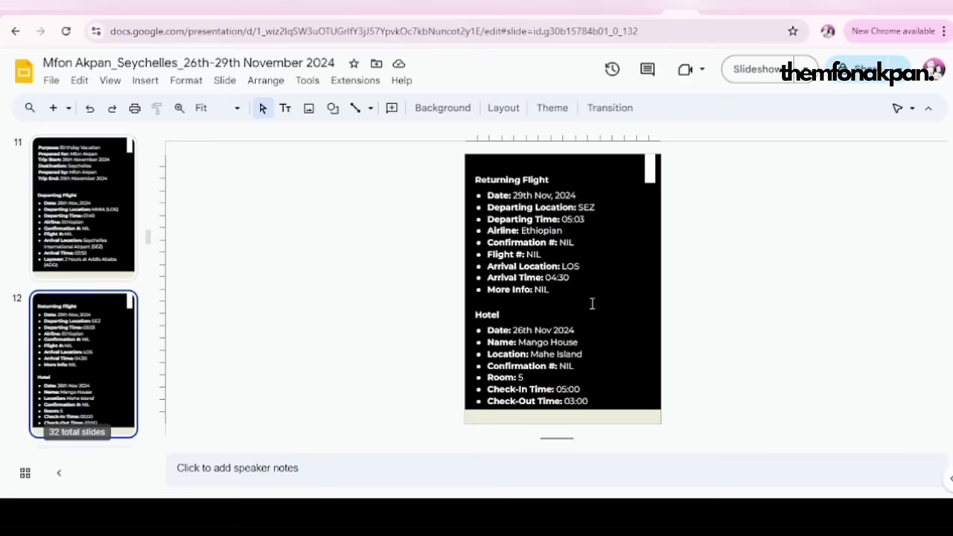
pyautogui.press('Down')
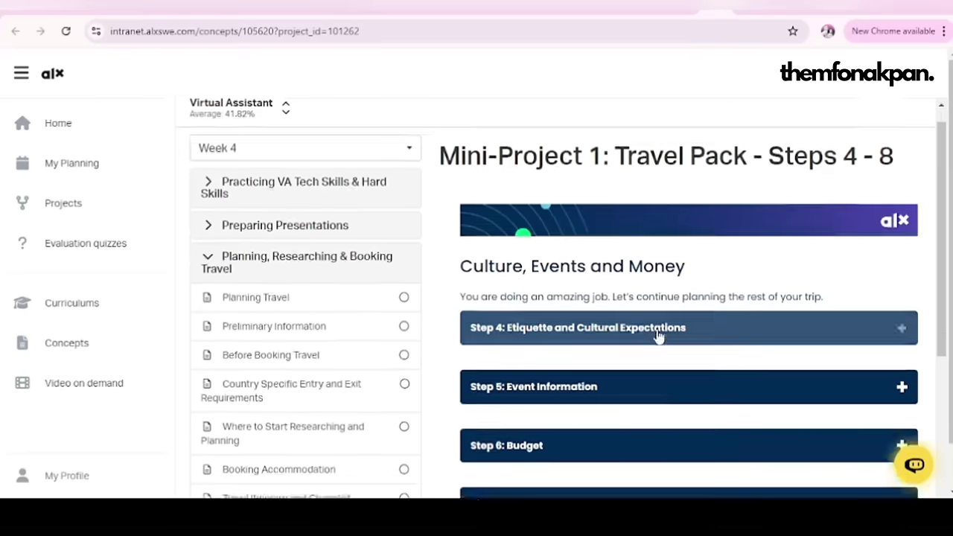
# Expand and read the Step 7: Travel Itinerary instructions, then collapse them
pyautogui.scroll(-3, 660, 336)
pyautogui.click(594, 322)
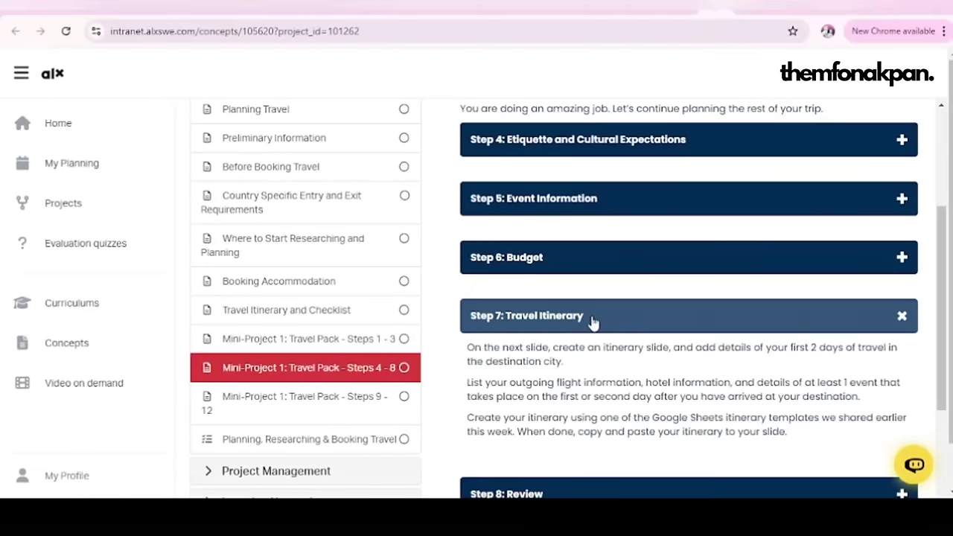
pyautogui.scroll(-2, 649, 364)
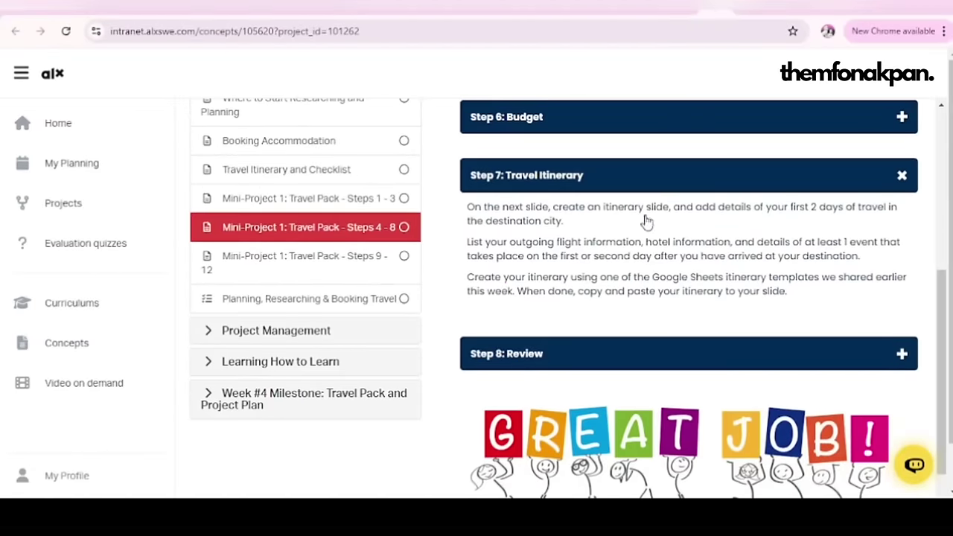
pyautogui.click(767, 188)
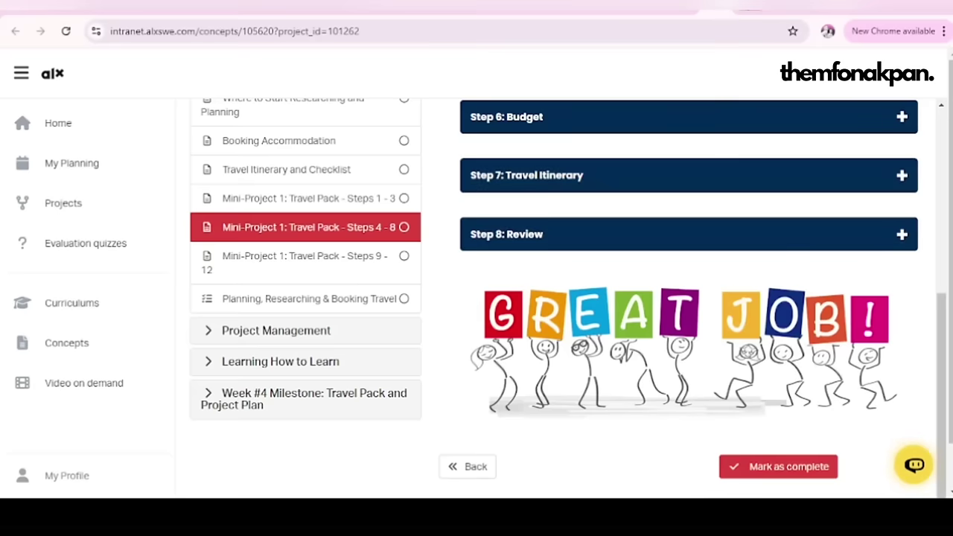
# Glance at the presentation, then expand the Step 8: Review instructions on the course page
pyautogui.click(676, 15)
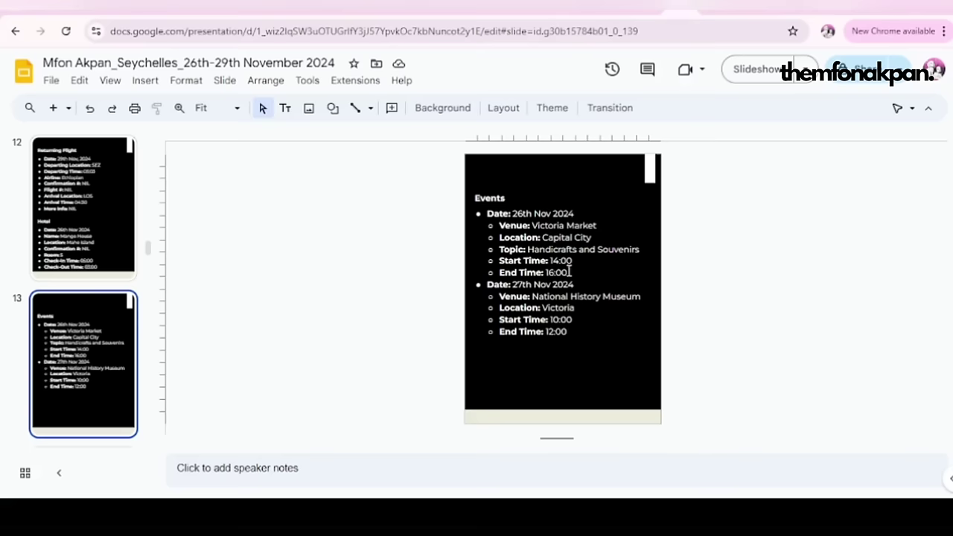
pyautogui.click(655, 15)
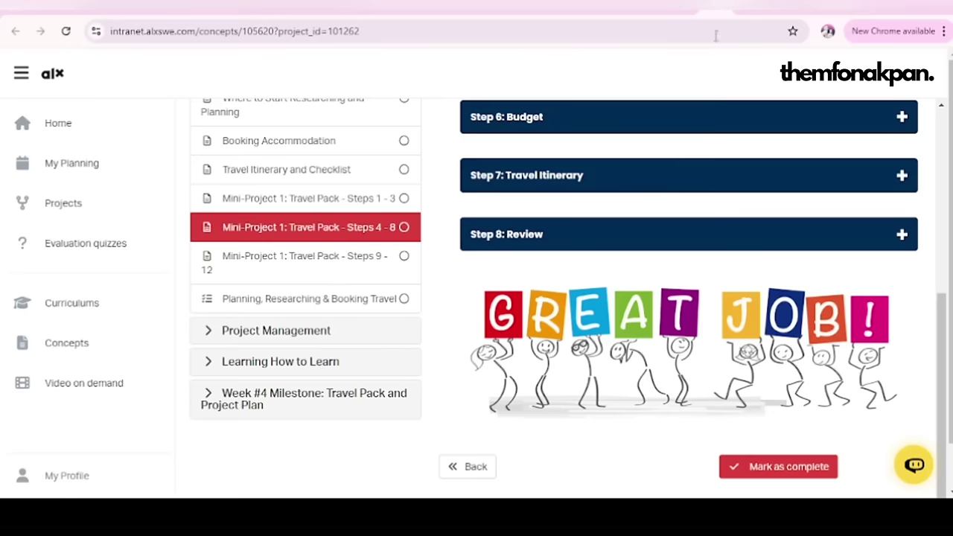
pyautogui.click(650, 238)
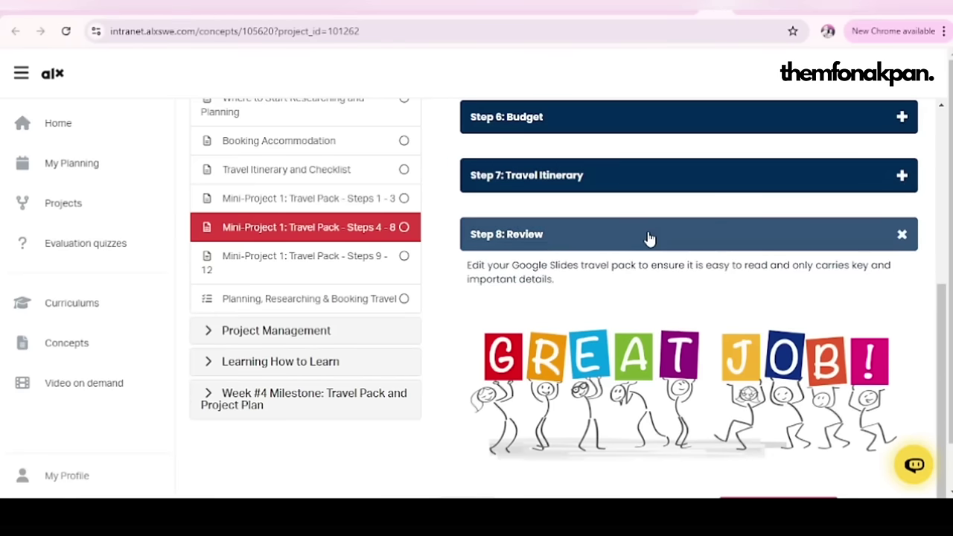
pyautogui.scroll(5, 742, 230)
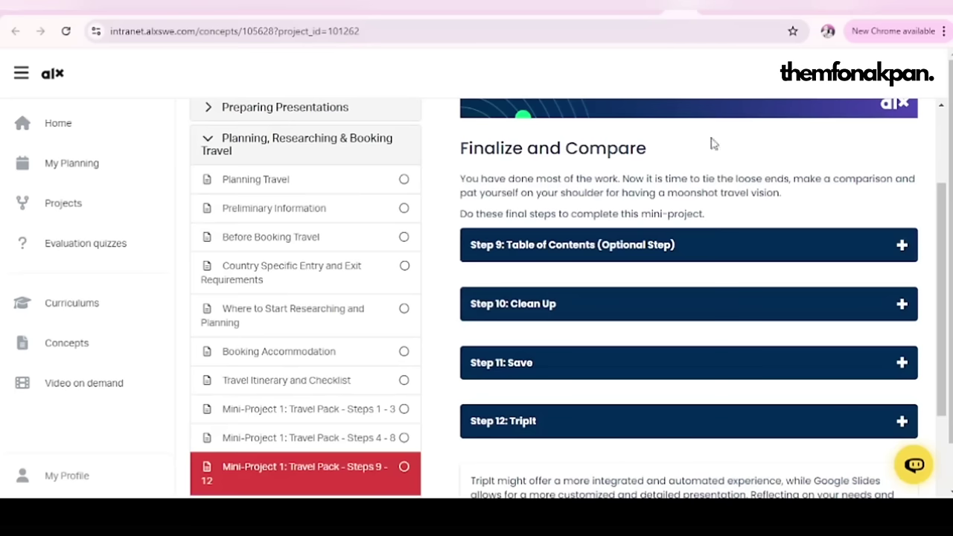
# Check the Steps 9–12 page, then return to the deck's Table of Contents slide
pyautogui.click(689, 15)
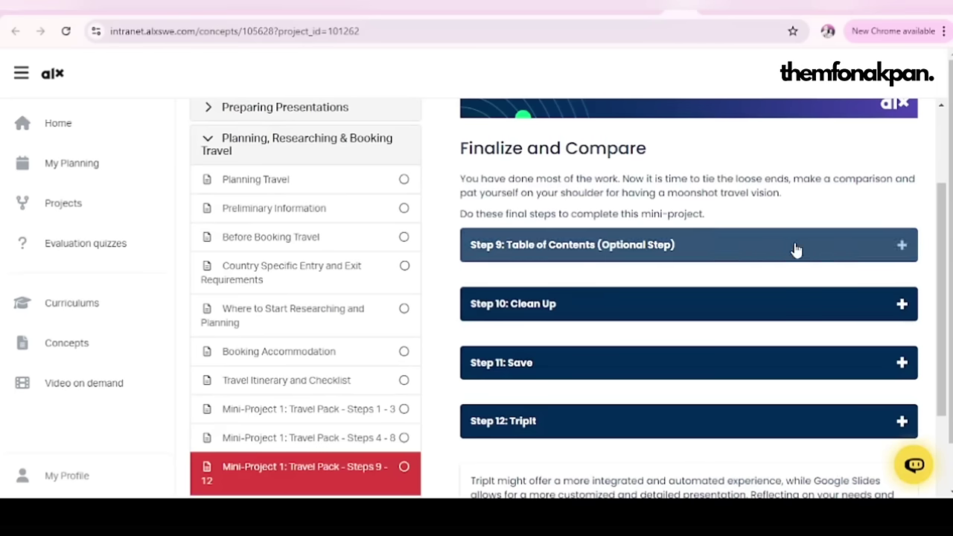
pyautogui.scroll(2, 830, 221)
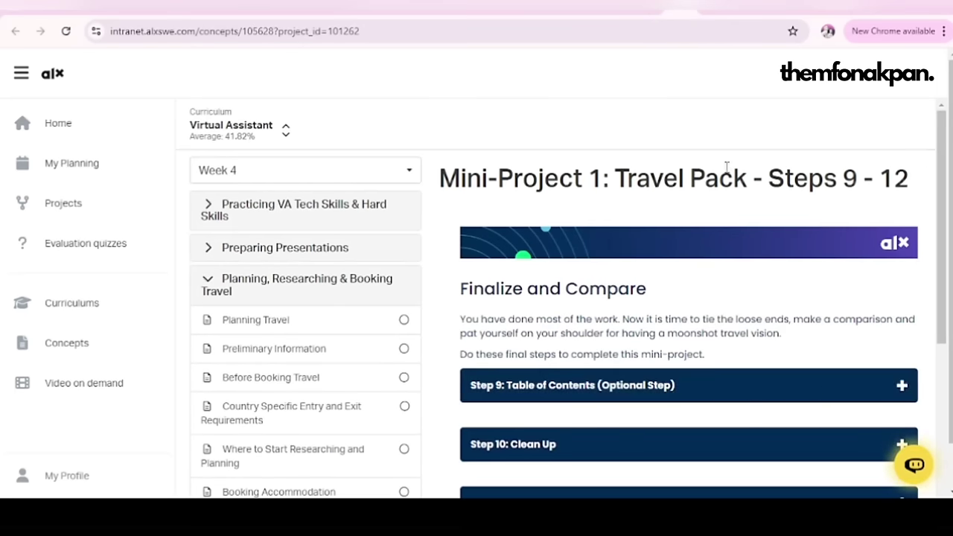
pyautogui.click(787, 16)
pyautogui.press('Up')
pyautogui.press('Up')
pyautogui.press('Up')
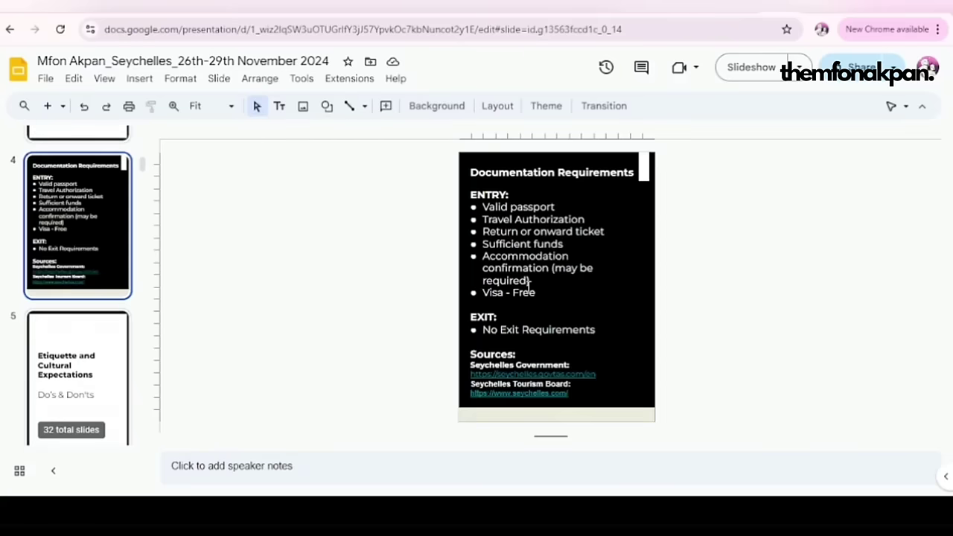
# Replace Itinerary in row 1 with Entry/Exit Requirements taken from row 3
pyautogui.click(633, 272)
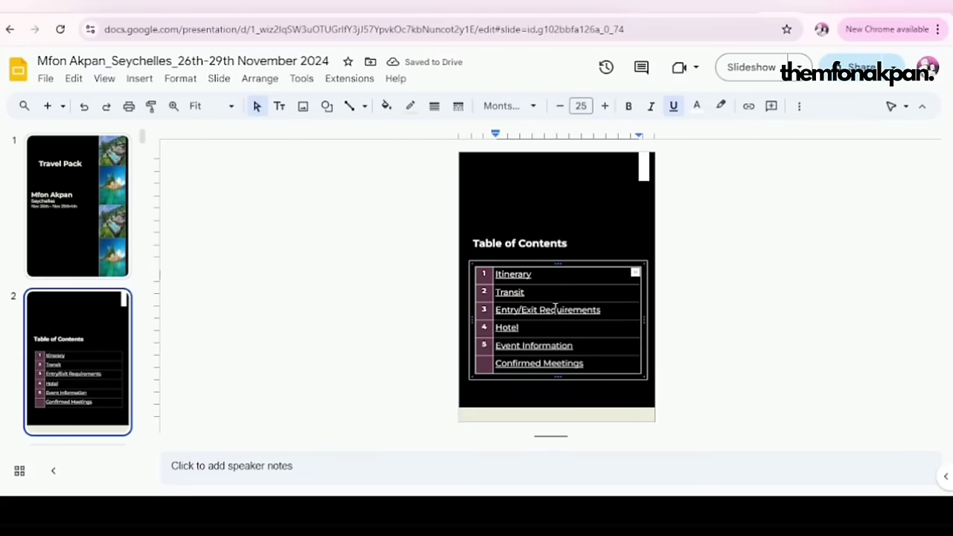
pyautogui.click(633, 308)
pyautogui.tripleClick(557, 309)
pyautogui.hotkey('ctrl', 'c')
pyautogui.press('BackSpace')
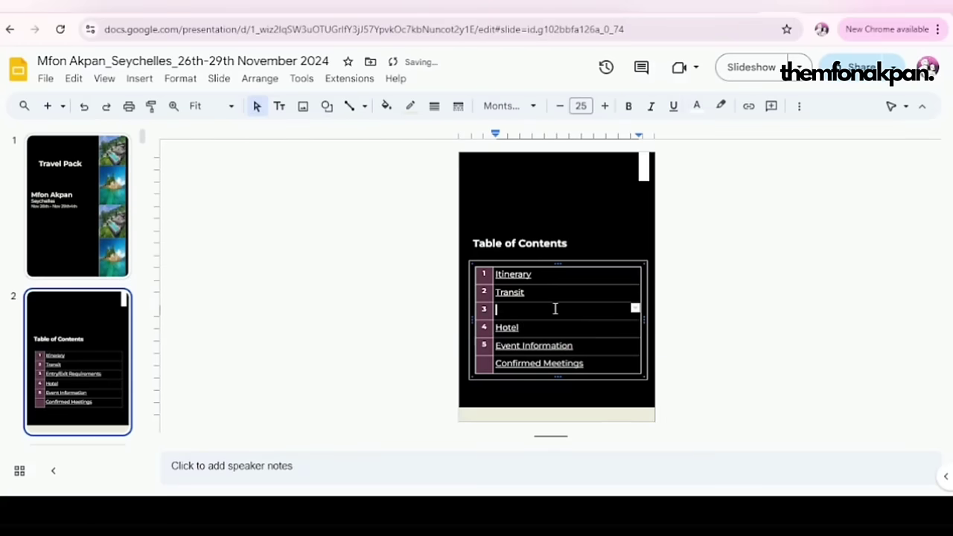
pyautogui.tripleClick(548, 277)
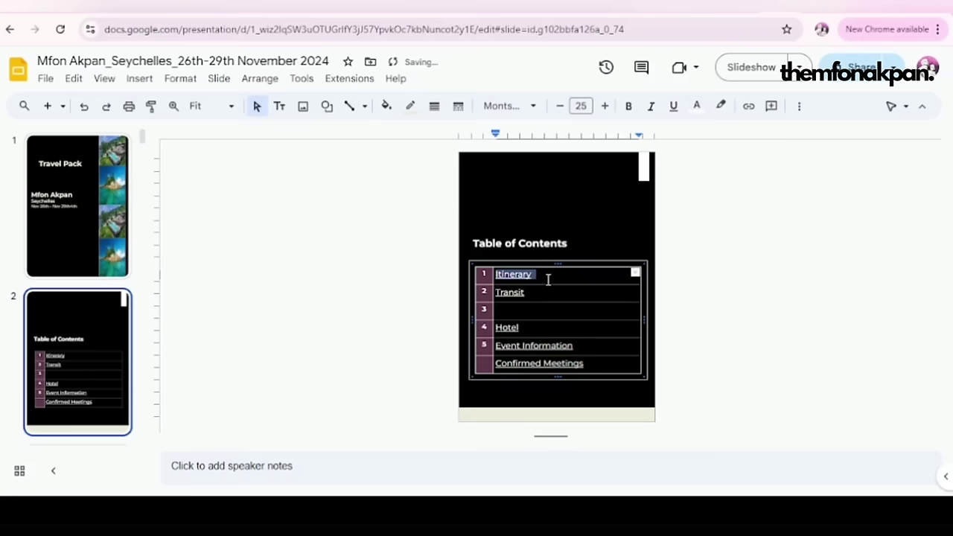
pyautogui.hotkey('ctrl', 'v')
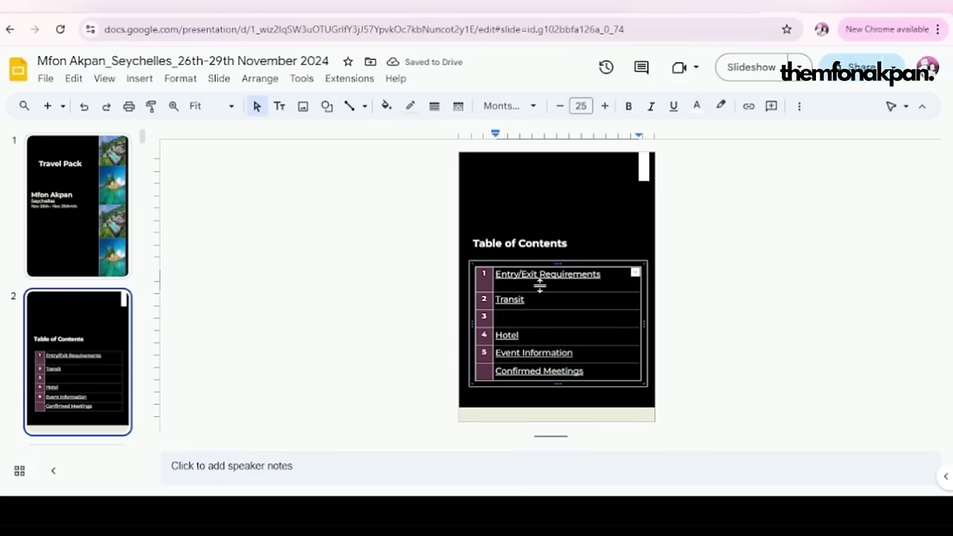
# Place the cursor in the emptied row 3, then in the Transit entry of row 2
pyautogui.click(574, 309)
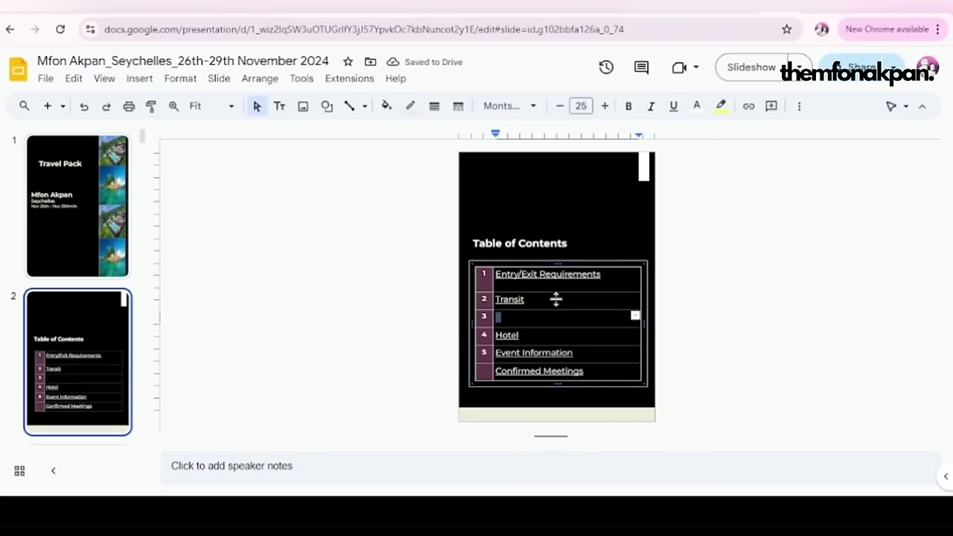
pyautogui.scroll(-6, 102, 301)
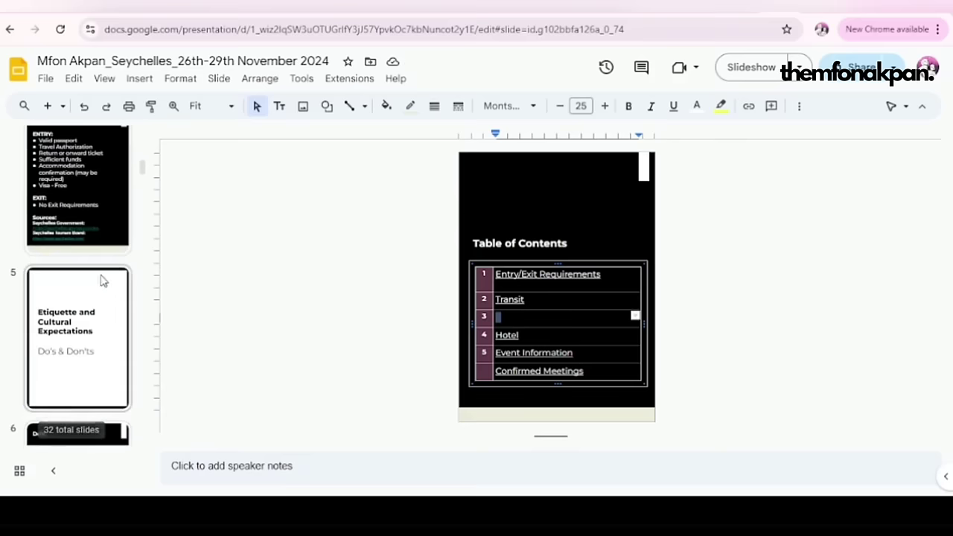
pyautogui.scroll(-1, 100, 279)
pyautogui.scroll(3, 101, 278)
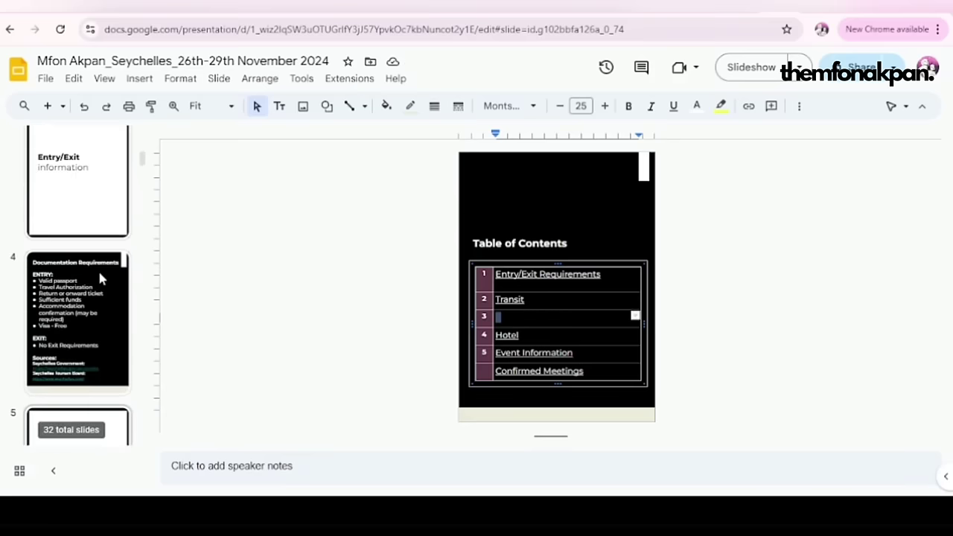
pyautogui.scroll(-3, 99, 277)
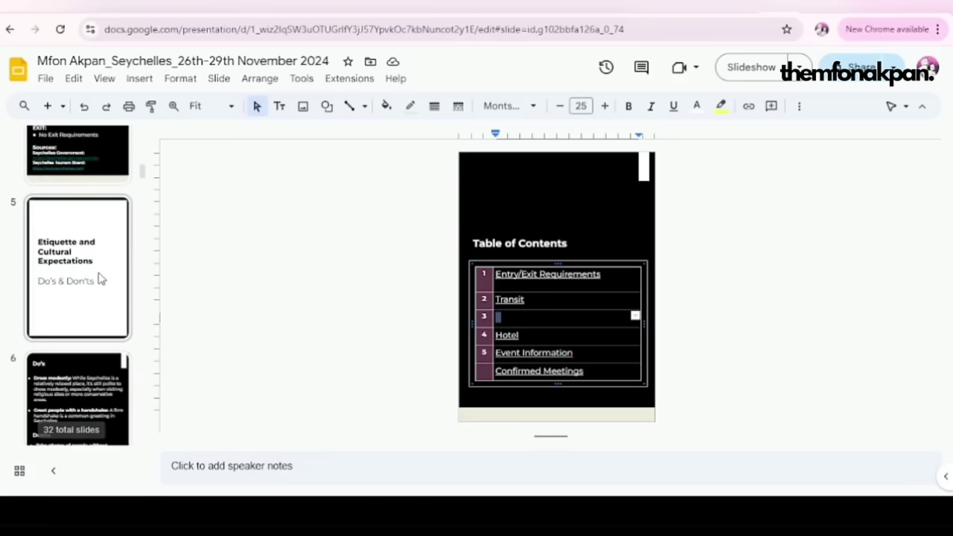
pyautogui.click(538, 300)
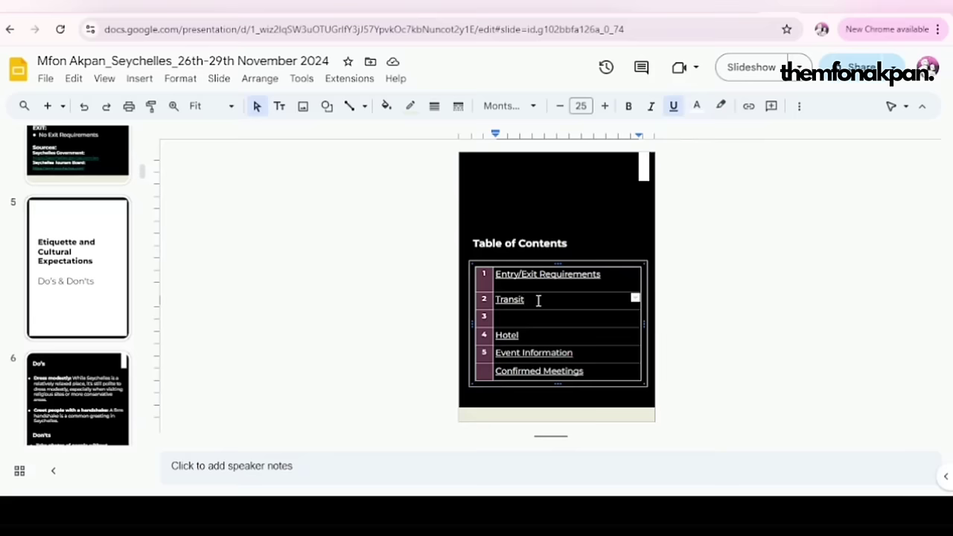
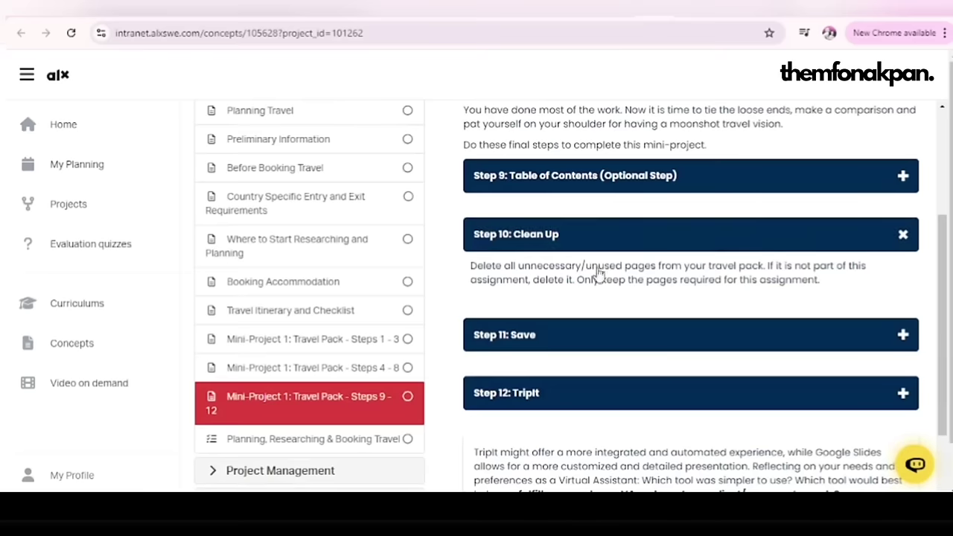
# Expand the ALX Step 11 Save instructions, then return to the Seychelles travel pack deck
pyautogui.scroll(-1, 721, 292)
pyautogui.scroll(-2, 670, 268)
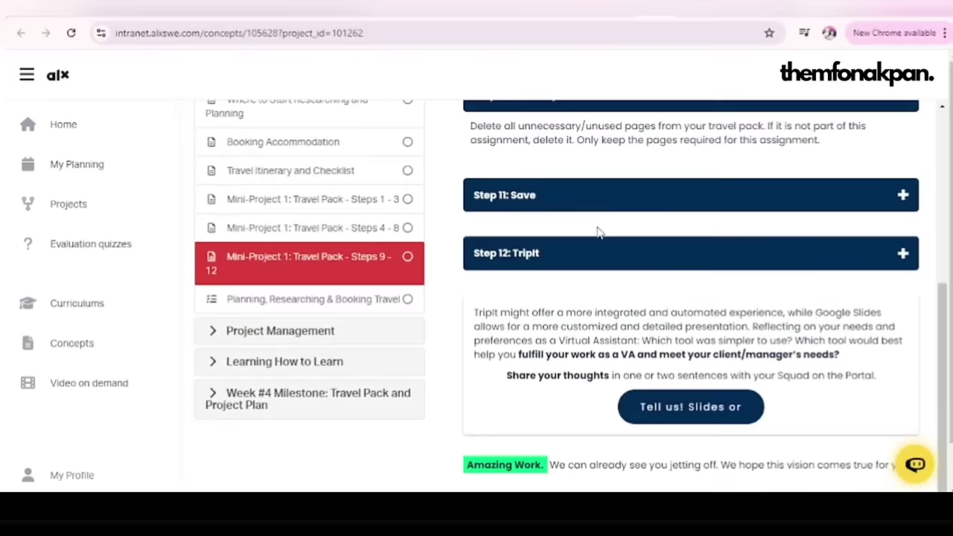
pyautogui.scroll(2, 603, 298)
pyautogui.click(593, 341)
pyautogui.click(771, 16)
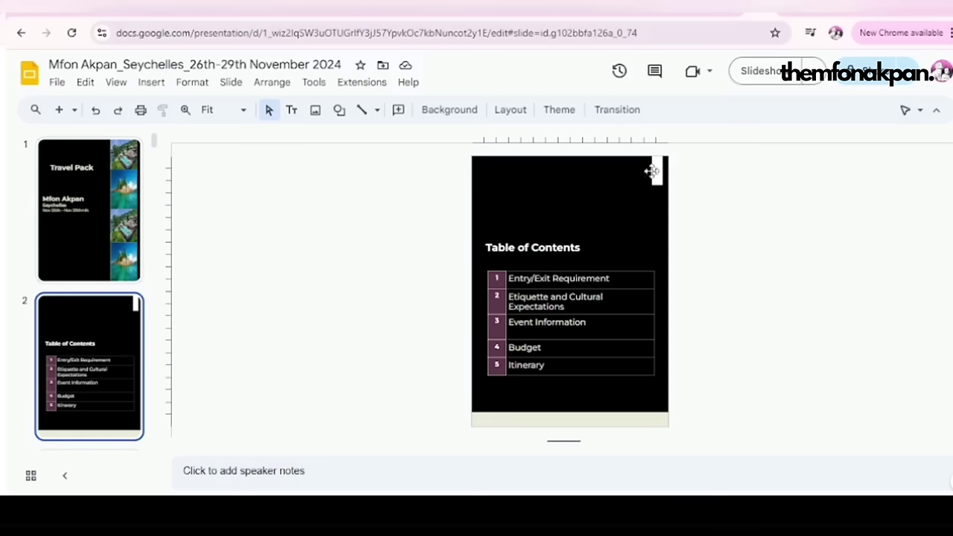
# In grid view, delete slide 14 (Itinerary) and every later unused slide, leaving 13
pyautogui.scroll(-10, 102, 406)
pyautogui.hotkey('ctrl', 'alt', '1')
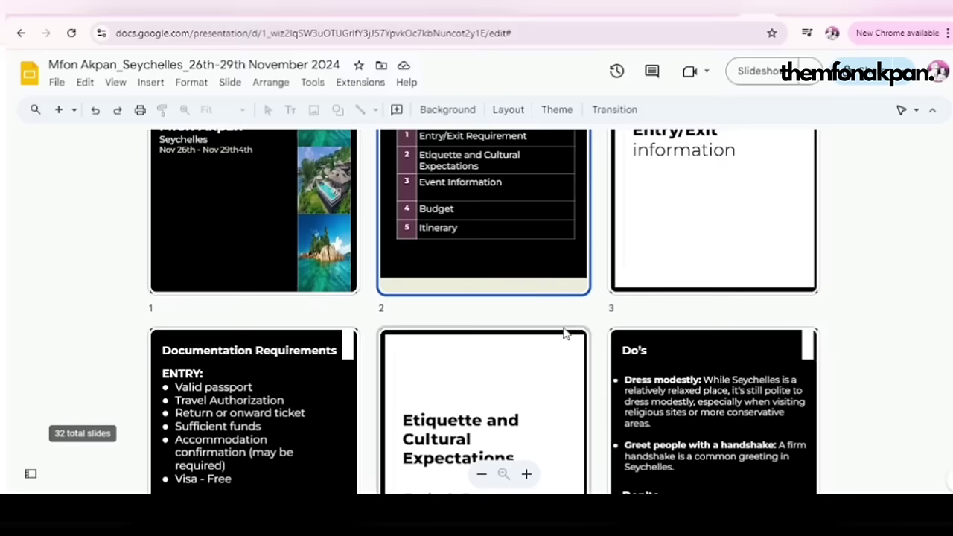
pyautogui.scroll(-8, 715, 334)
pyautogui.scroll(-6, 735, 329)
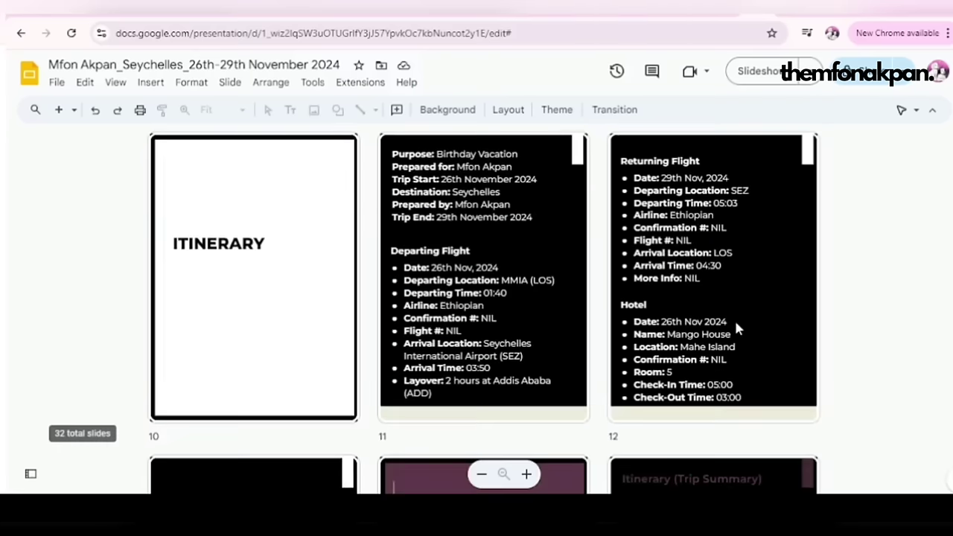
pyautogui.click(538, 241)
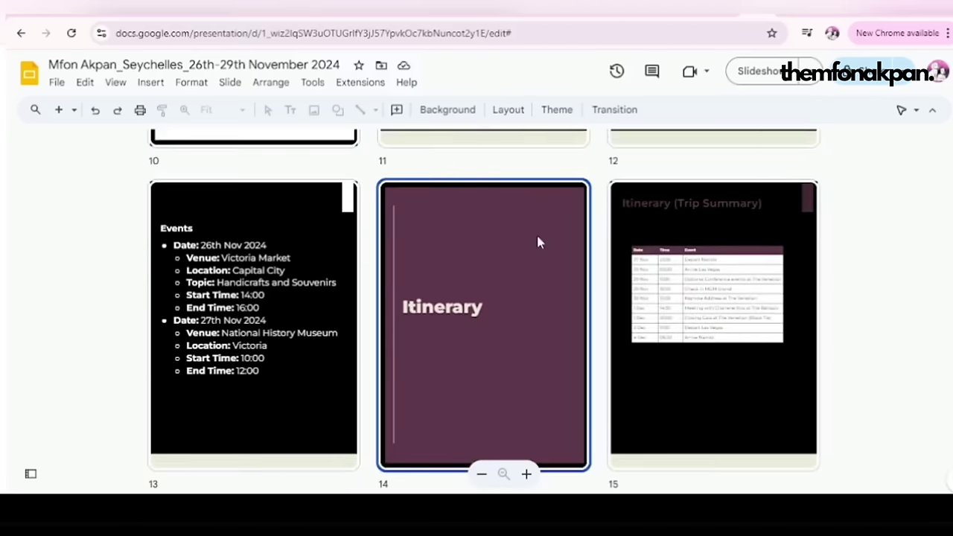
pyautogui.press('Delete')
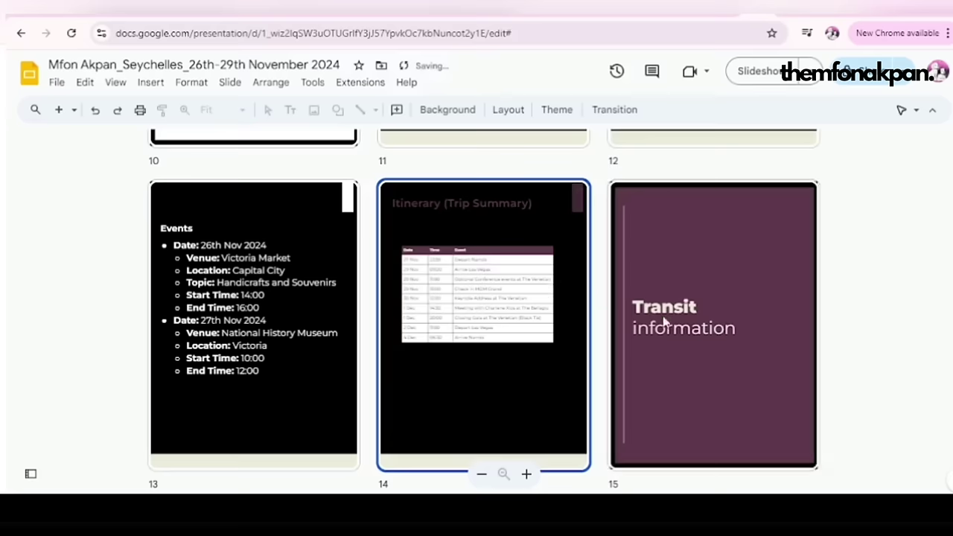
pyautogui.press('Delete')
pyautogui.press('Delete')
pyautogui.press('Delete')
pyautogui.press('Delete')
pyautogui.press('Delete')
pyautogui.press('Delete')
pyautogui.press('Delete')
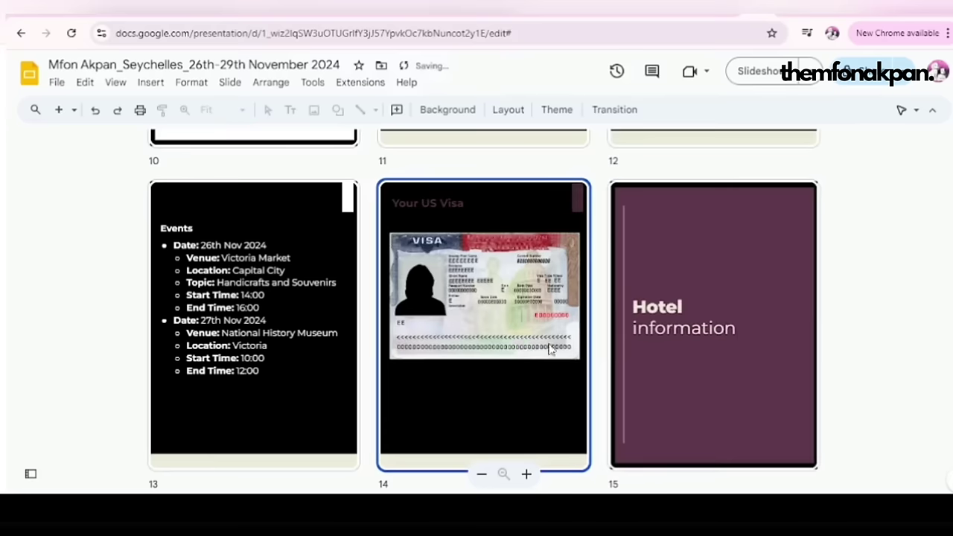
pyautogui.press('Delete')
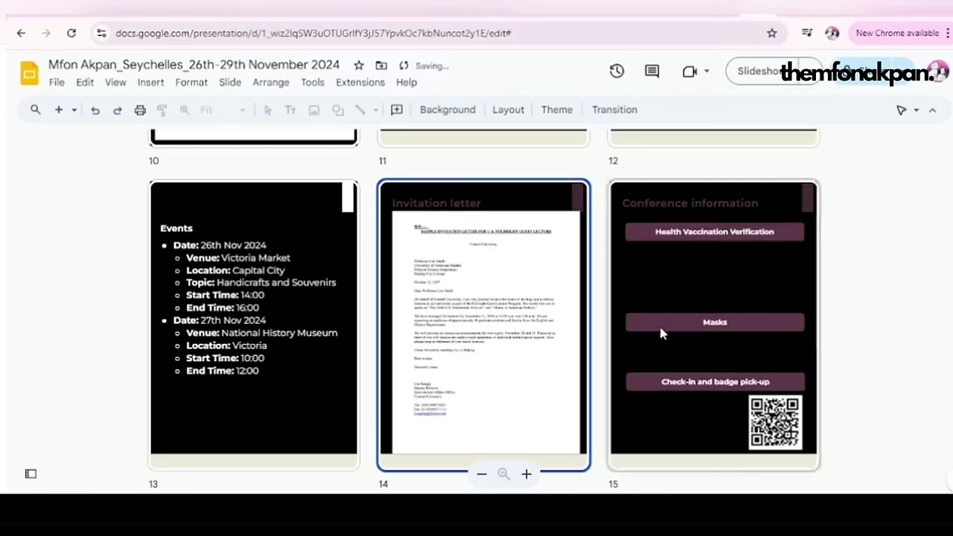
pyautogui.press('Delete')
pyautogui.press('Delete')
pyautogui.press('Delete')
pyautogui.press('Delete')
pyautogui.press('Delete')
pyautogui.press('Delete')
pyautogui.press('Delete')
pyautogui.press('Delete')
pyautogui.press('Delete')
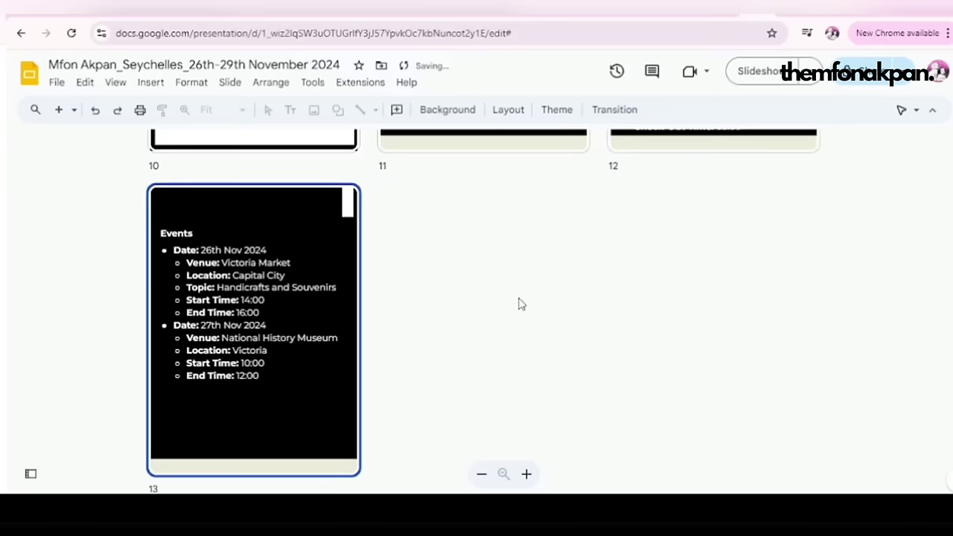
# Check the remaining slides up to Entry/Exit information, then bring up Google Drive
pyautogui.scroll(15, 677, 326)
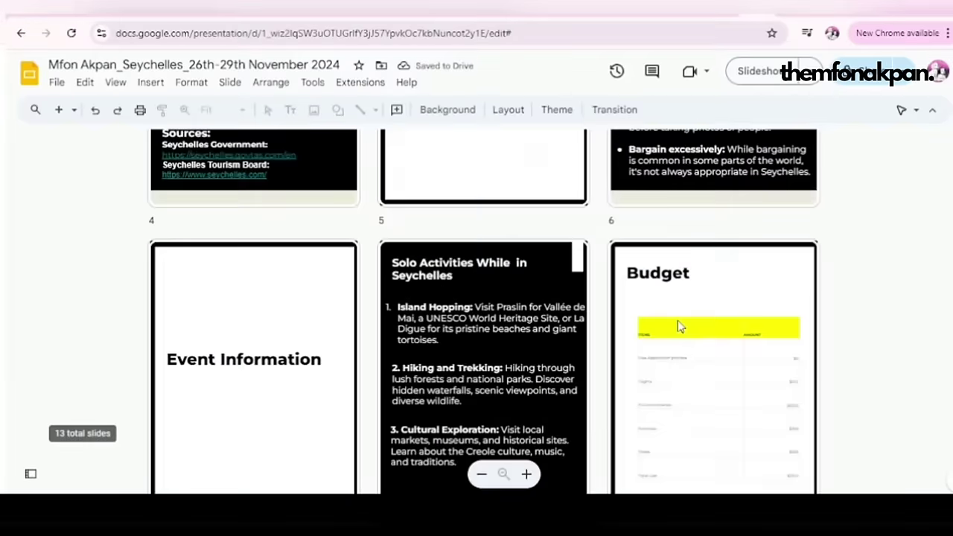
pyautogui.scroll(3, 676, 328)
pyautogui.scroll(-5, 676, 330)
pyautogui.scroll(5, 676, 330)
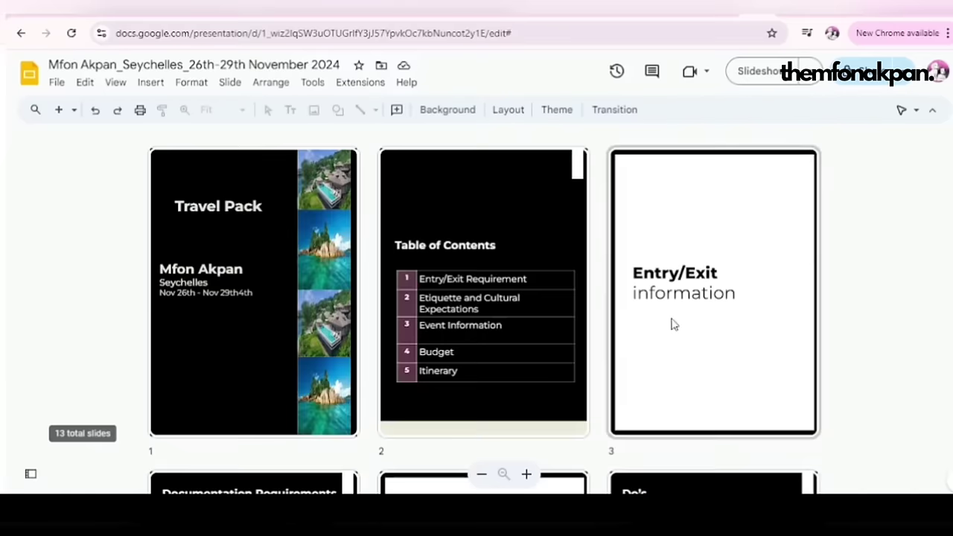
pyautogui.click(693, 298)
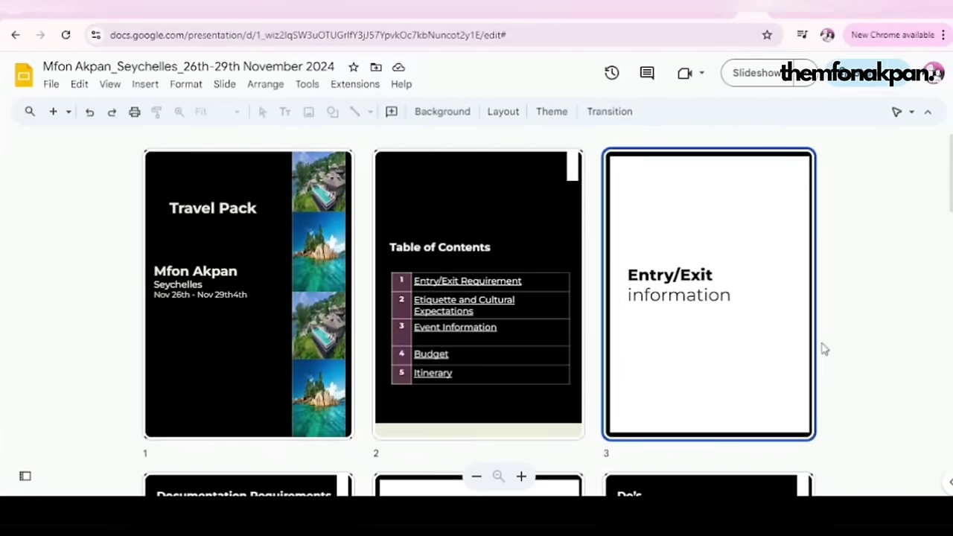
pyautogui.click(344, 15)
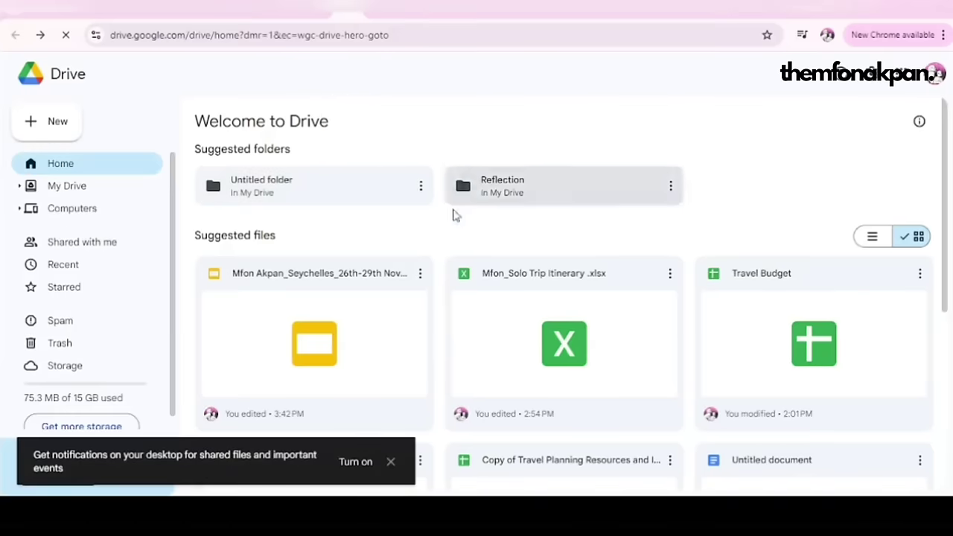
pyautogui.scroll(-2, 402, 283)
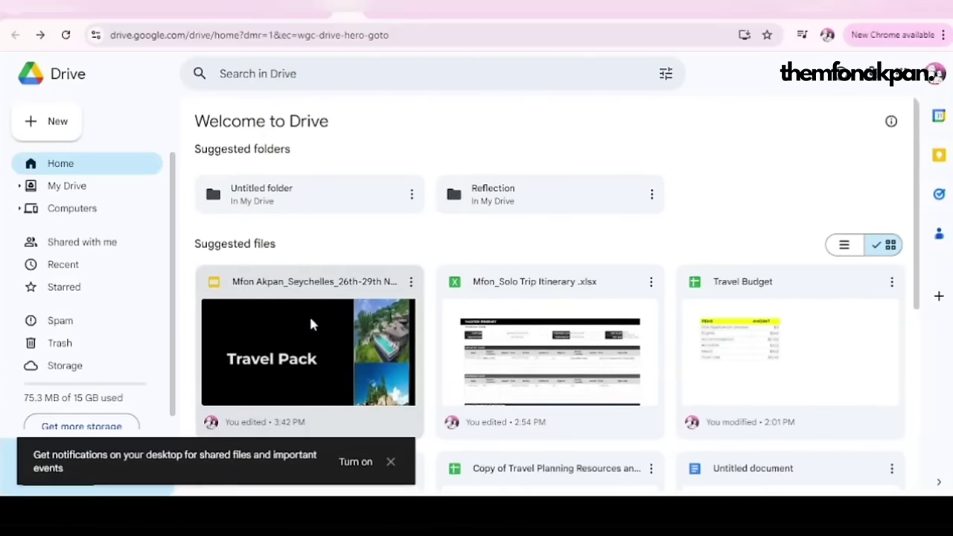
pyautogui.moveTo(309, 323); pyautogui.dragTo(394, 112)
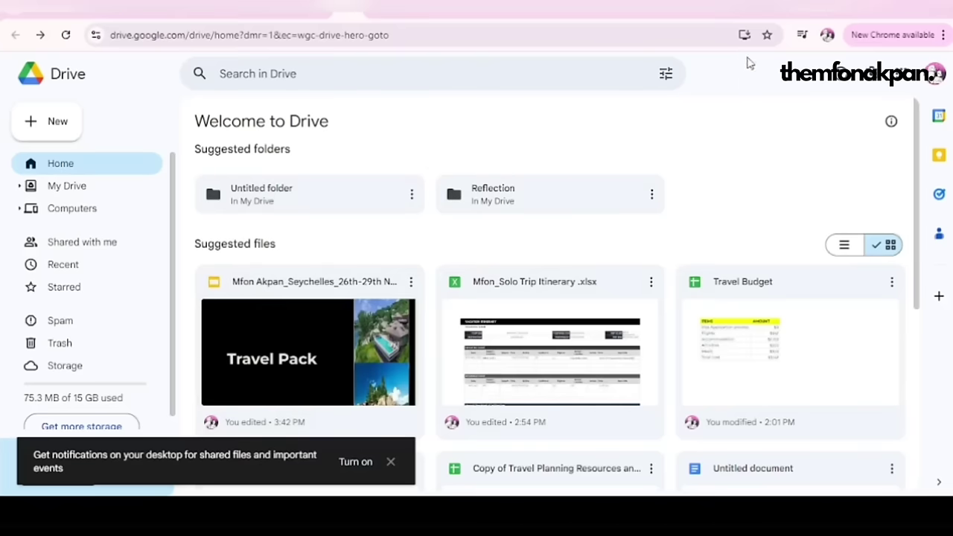
# Back on the ALX mini-project page, collapse the Step 11 Save instructions
pyautogui.click(650, 15)
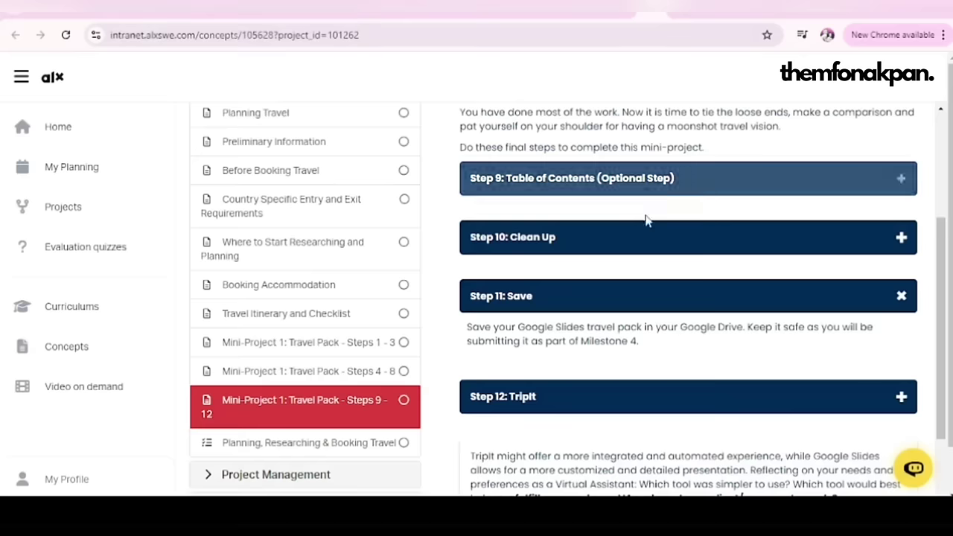
pyautogui.click(590, 311)
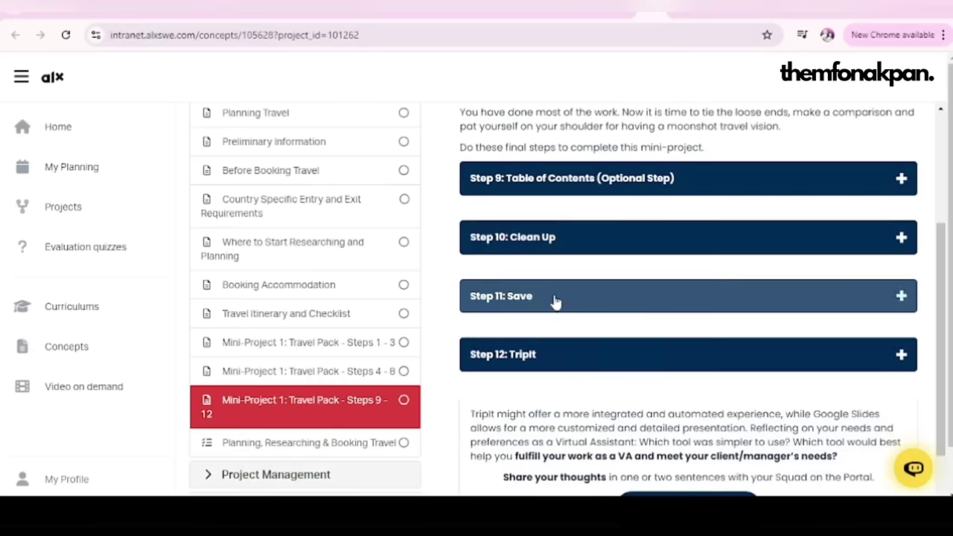
pyautogui.scroll(-1, 601, 312)
pyautogui.scroll(-2, 601, 313)
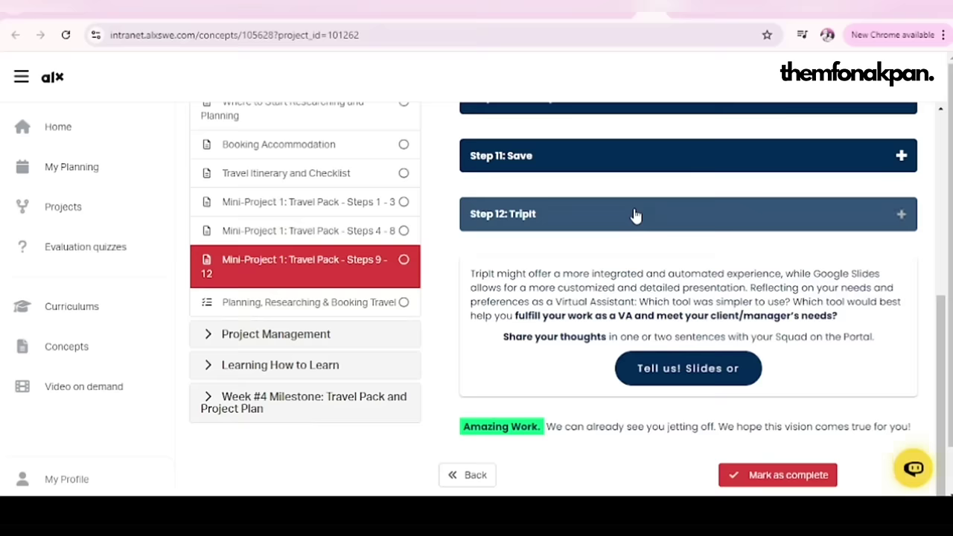
pyautogui.scroll(-1, 635, 215)
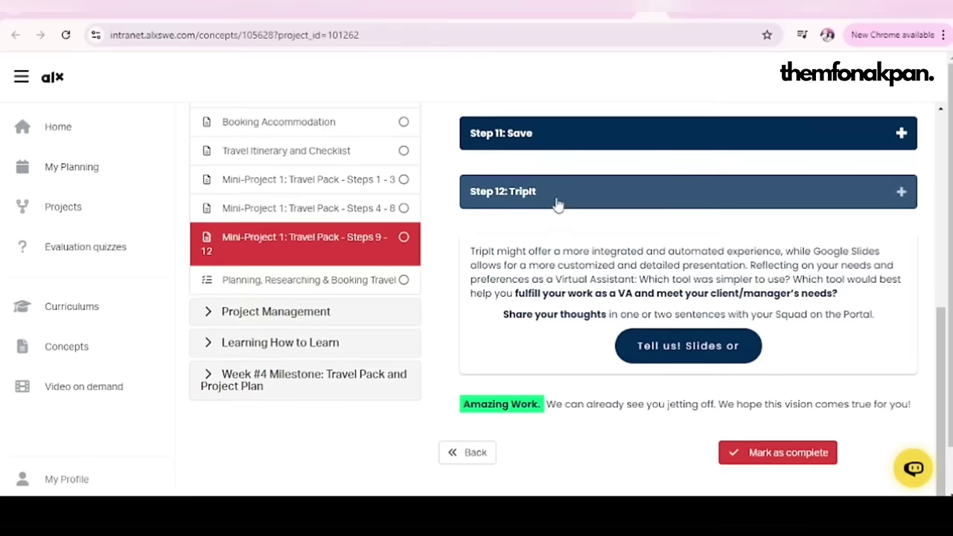
# Read the expanded Step 12 TripIt instructions, then go to the TripIt website
pyautogui.click(545, 195)
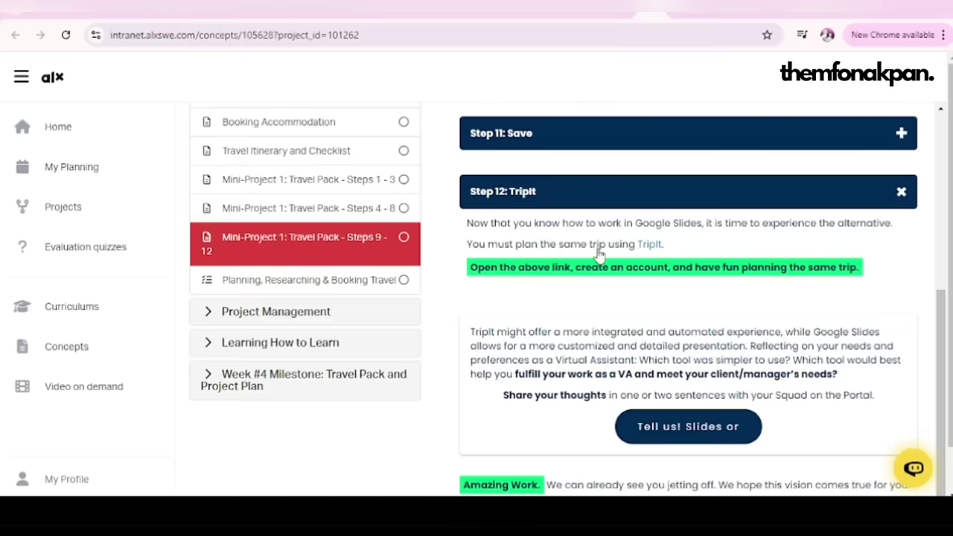
pyautogui.scroll(-1, 647, 250)
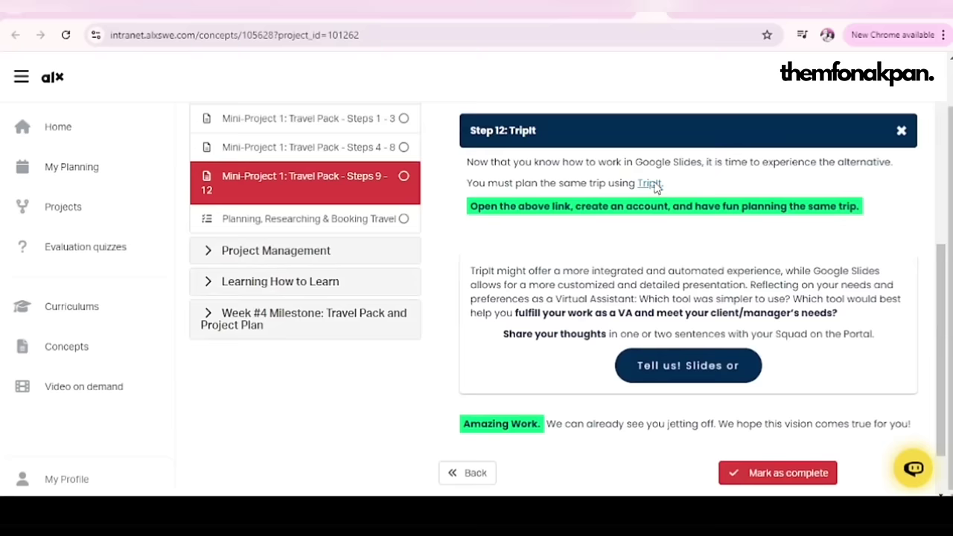
pyautogui.click(655, 18)
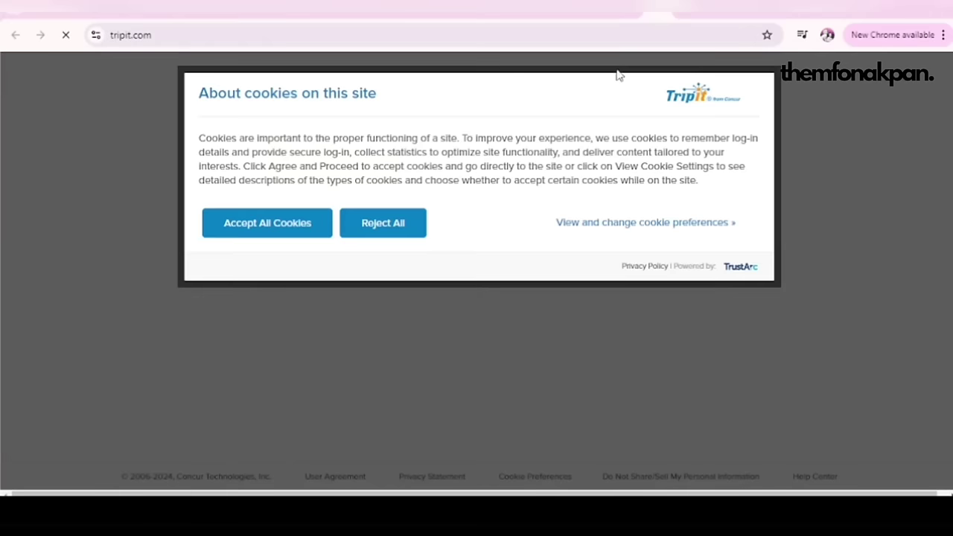
# Accept TripIt's cookies and sign in to the TripIt account
pyautogui.click(283, 236)
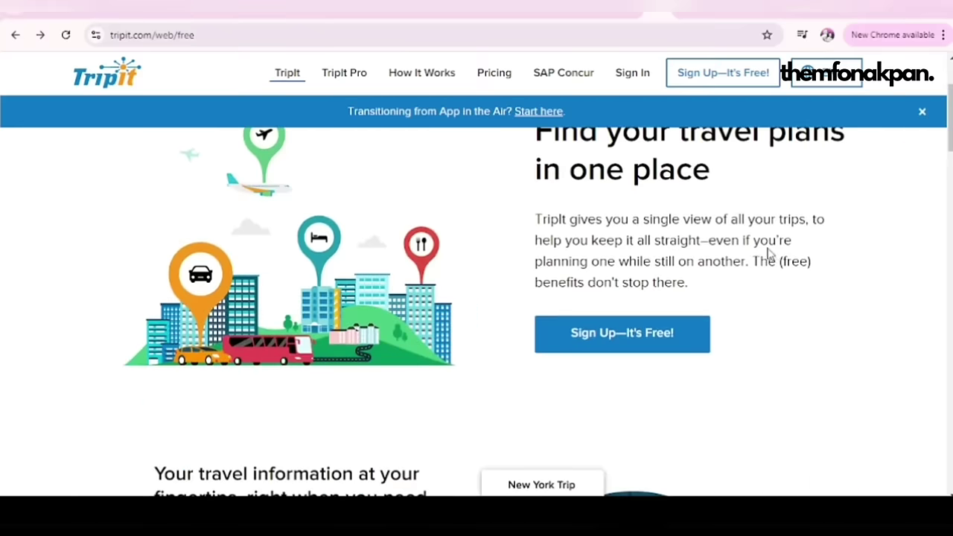
pyautogui.scroll(2, 854, 225)
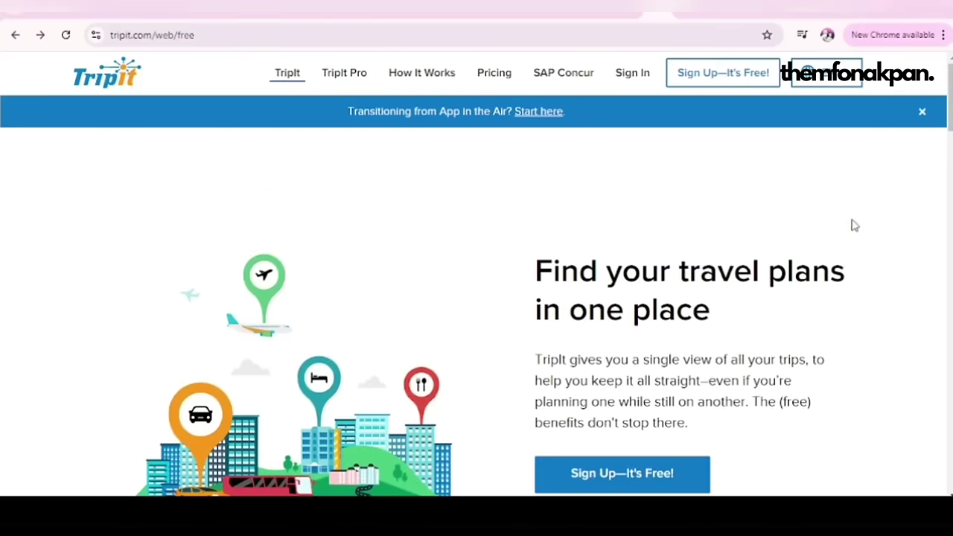
pyautogui.click(631, 74)
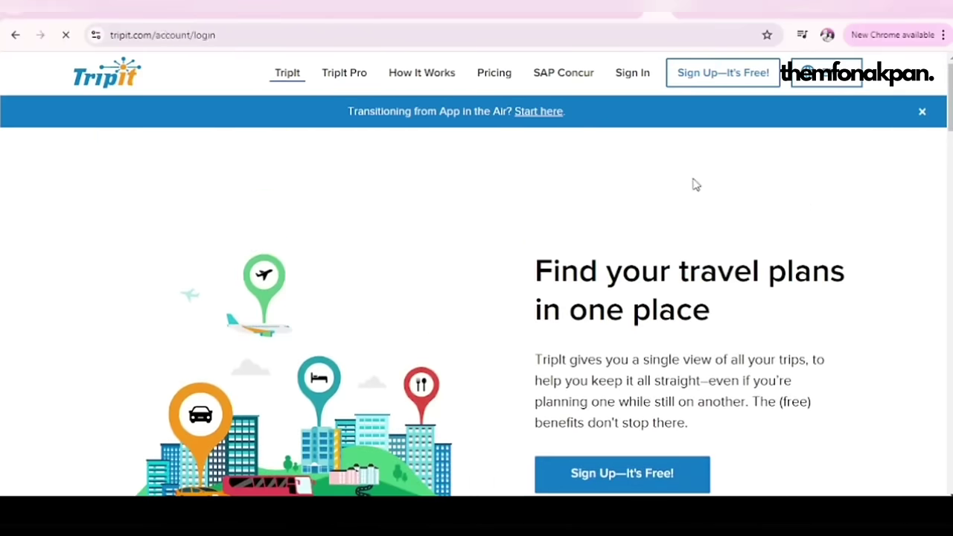
pyautogui.click(417, 213)
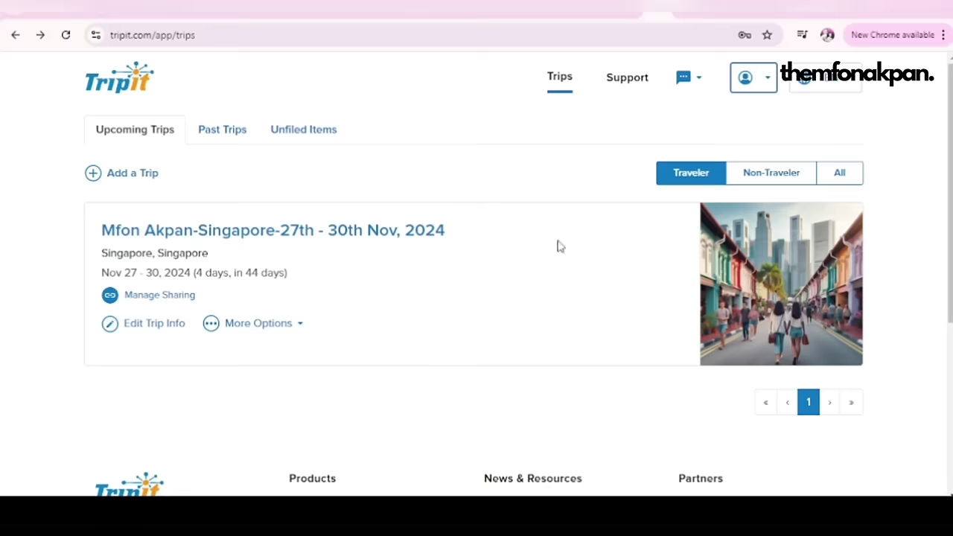
# Start the trip 'Solo Trip to Seychelles' with destination Victoria, Seychelles
pyautogui.click(131, 175)
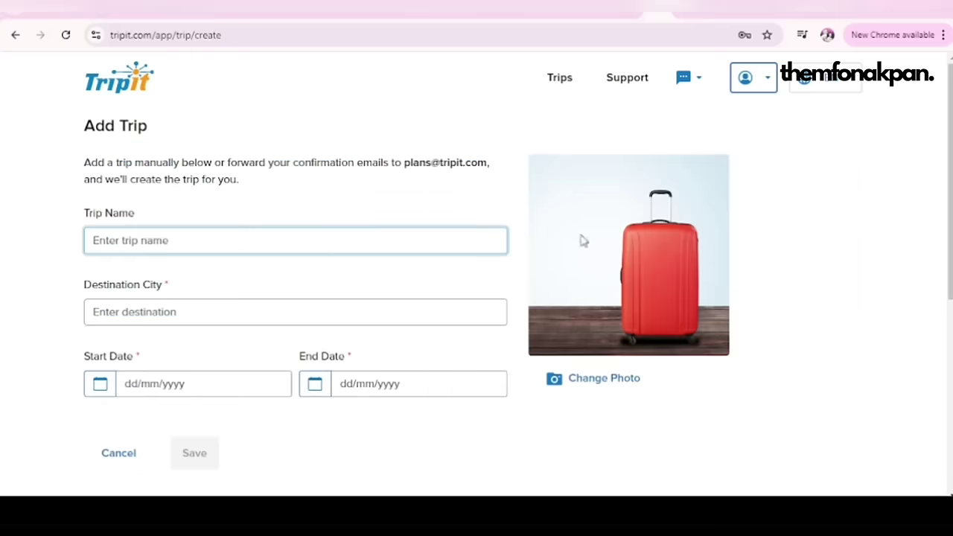
pyautogui.write('Solo Trip to Seychelles')
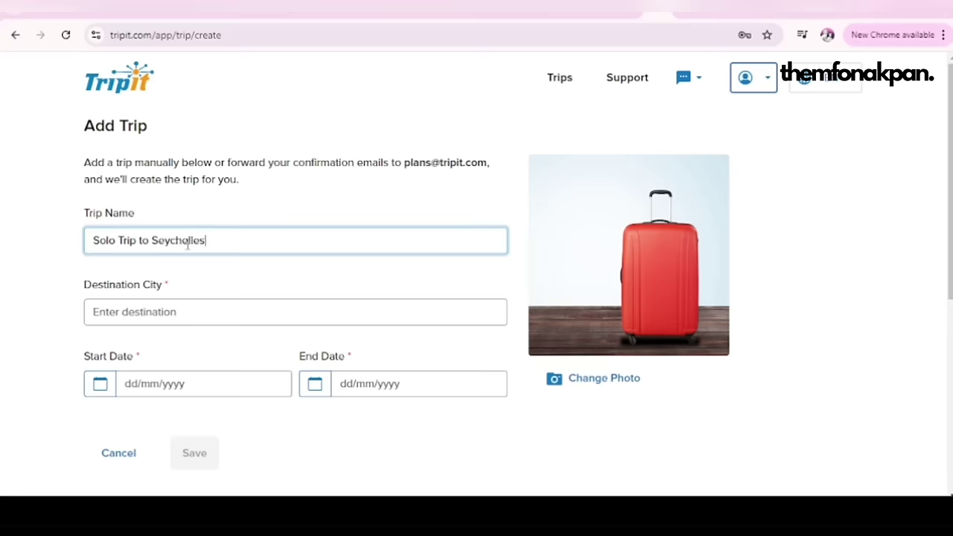
pyautogui.click(217, 311)
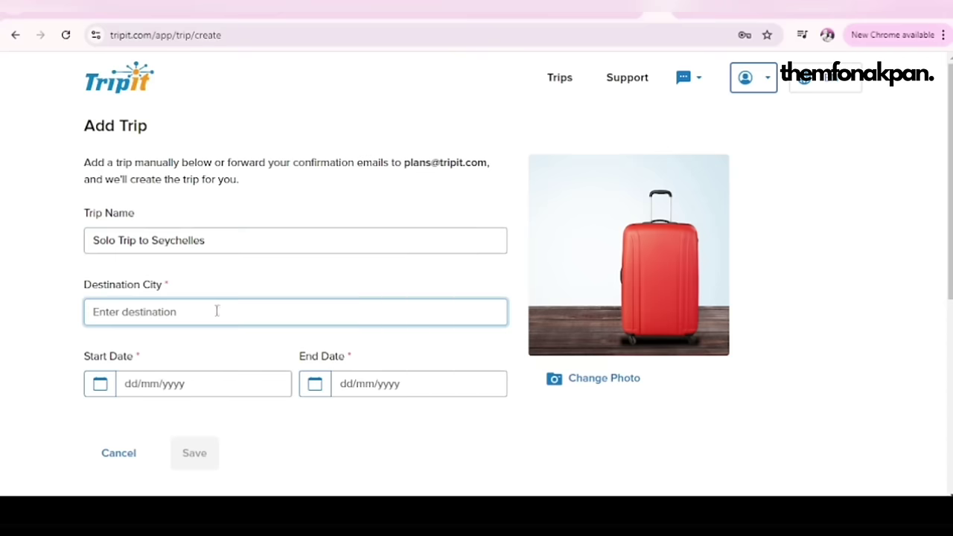
pyautogui.write('Seych')
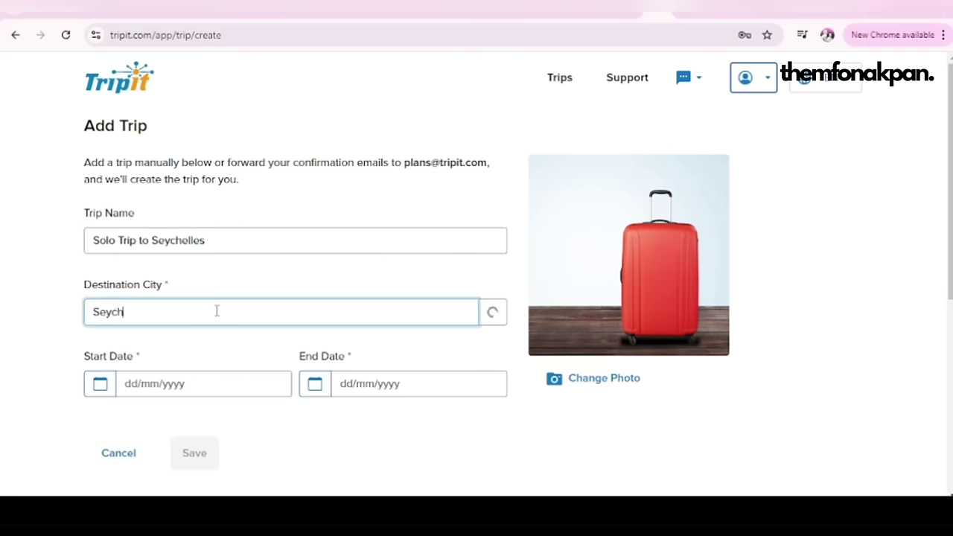
pyautogui.write('elles')
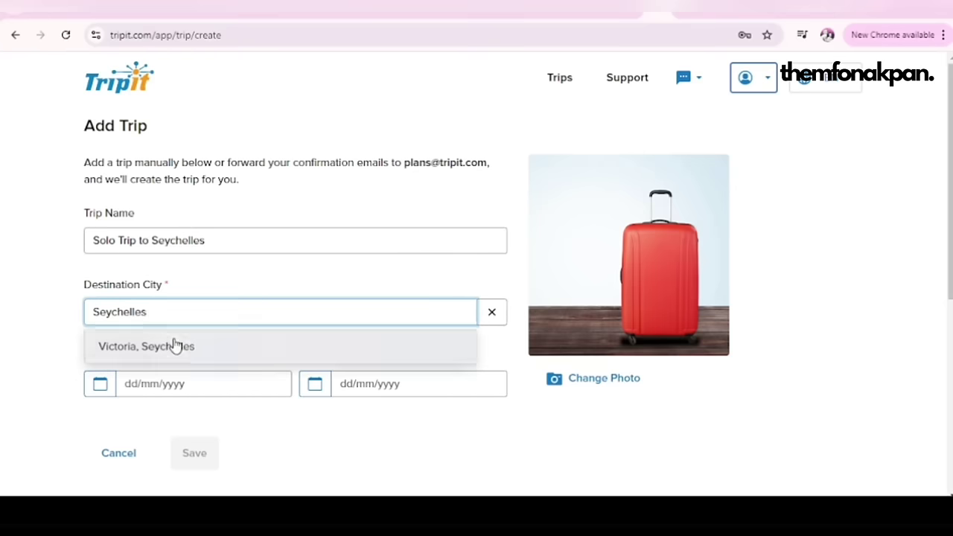
pyautogui.click(176, 344)
pyautogui.scroll(-1, 260, 311)
# Set the trip dates to Nov 26–29, 2024, save it, and begin adding a plan
pyautogui.click(172, 315)
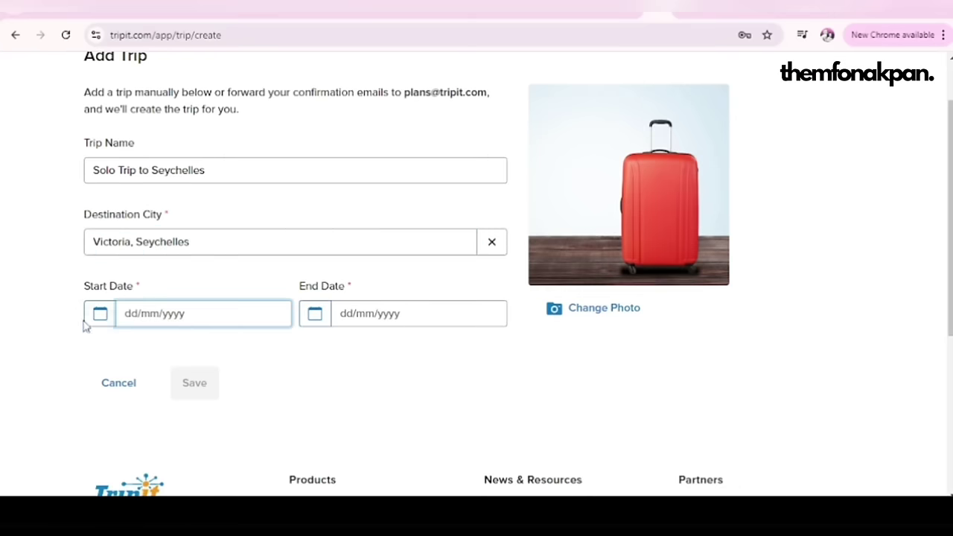
pyautogui.write('2')
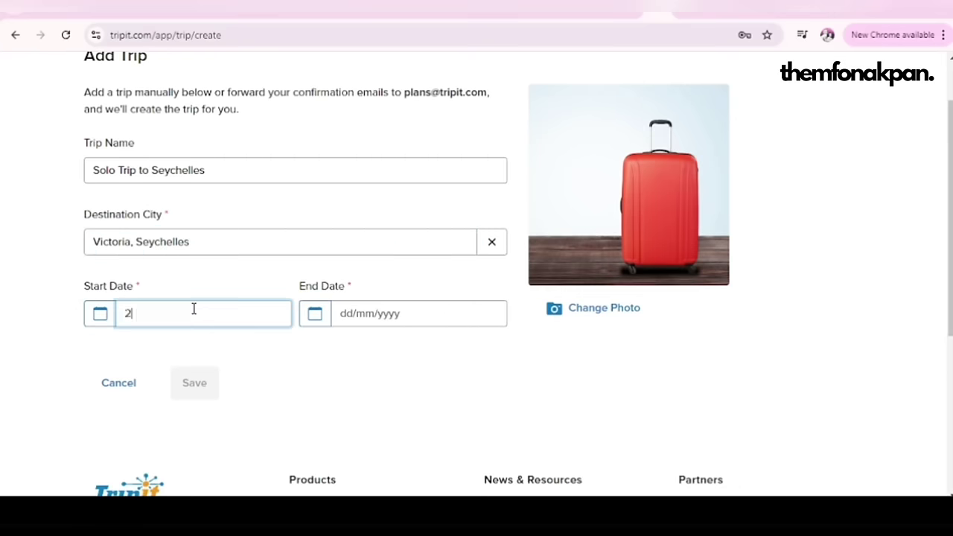
pyautogui.write('6/11/2024')
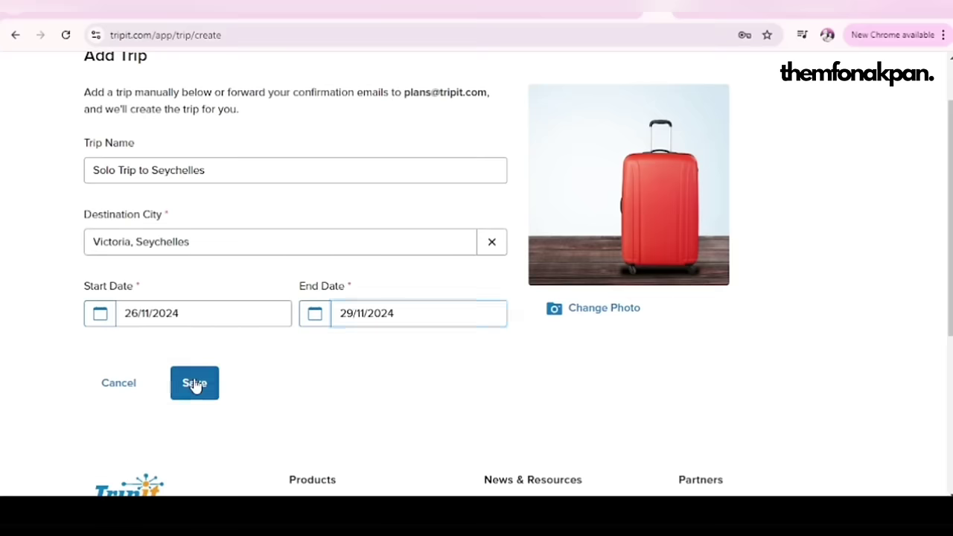
pyautogui.click(193, 382)
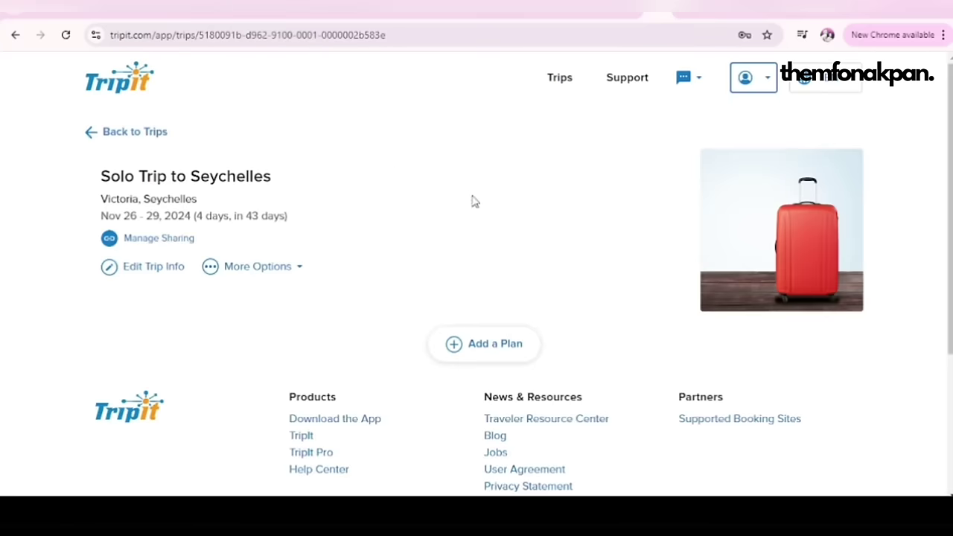
pyautogui.click(470, 345)
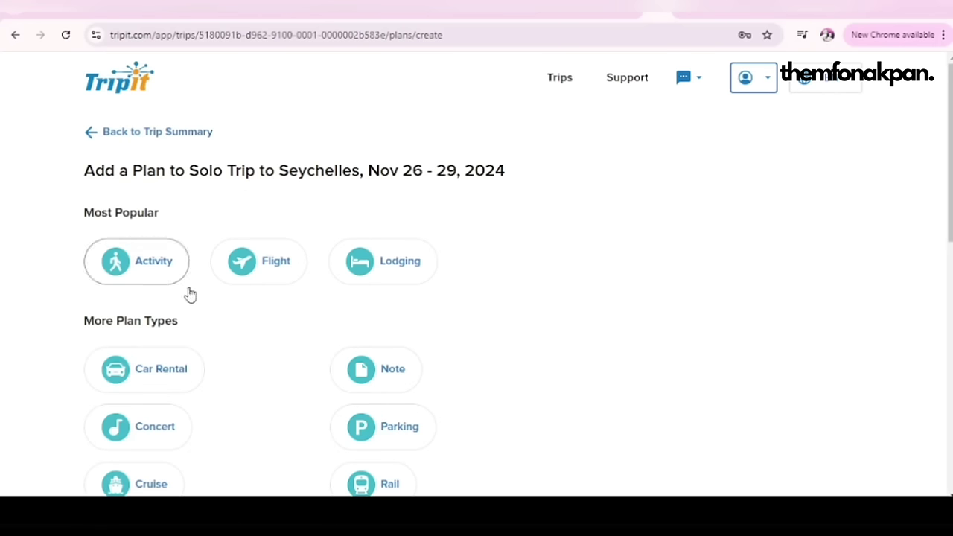
# Browse the plan types and choose Flight to add a flight to the Seychelles trip
pyautogui.scroll(-2, 98, 262)
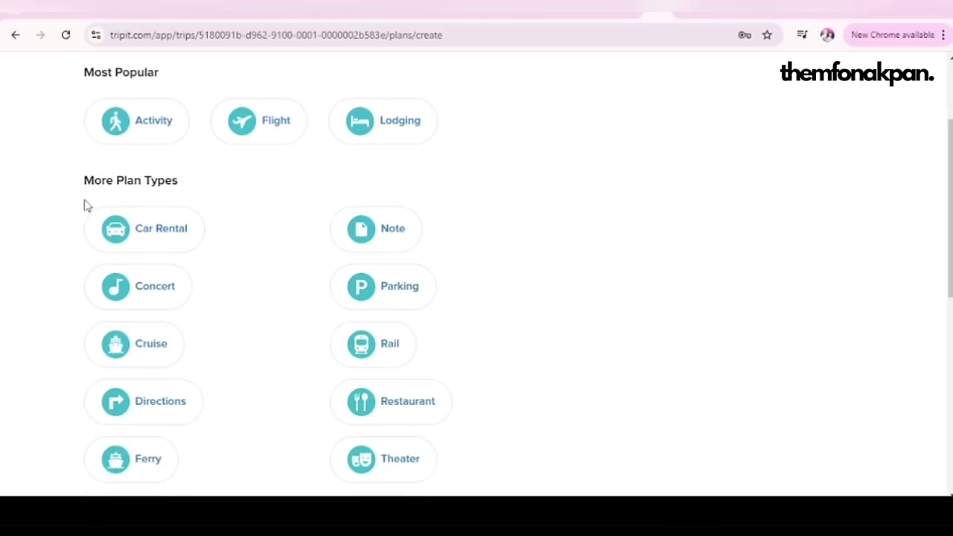
pyautogui.scroll(-4, 248, 276)
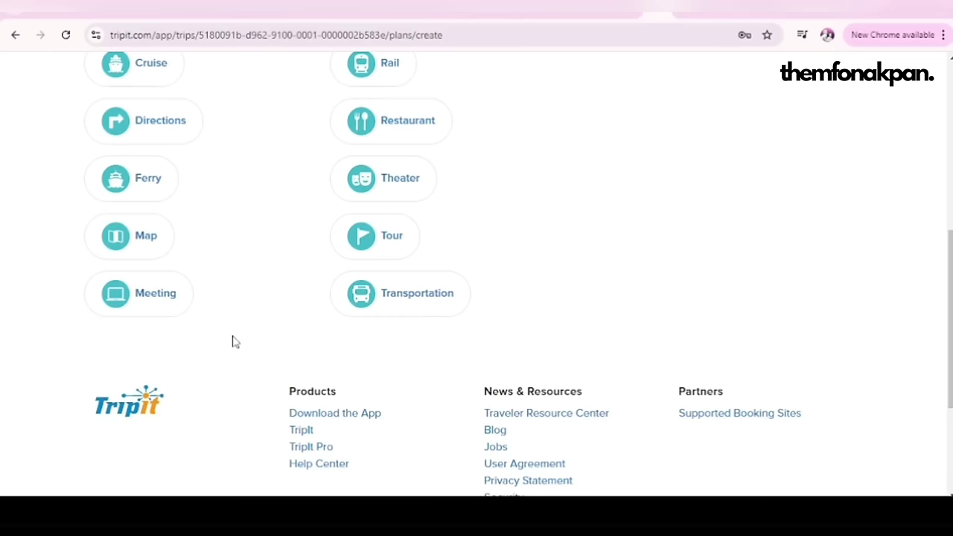
pyautogui.scroll(2, 455, 270)
pyautogui.scroll(1, 402, 240)
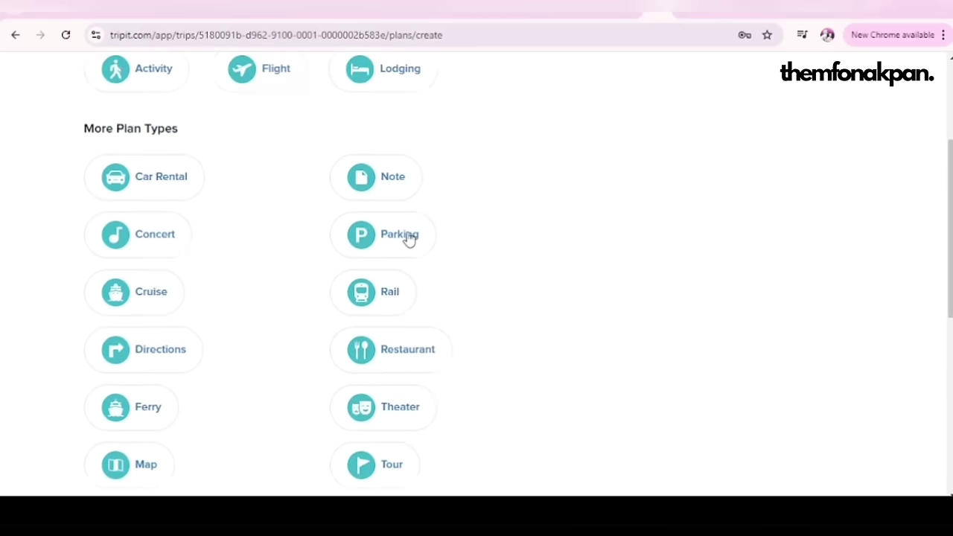
pyautogui.scroll(-5, 347, 264)
pyautogui.scroll(4, 313, 275)
pyautogui.scroll(4, 357, 264)
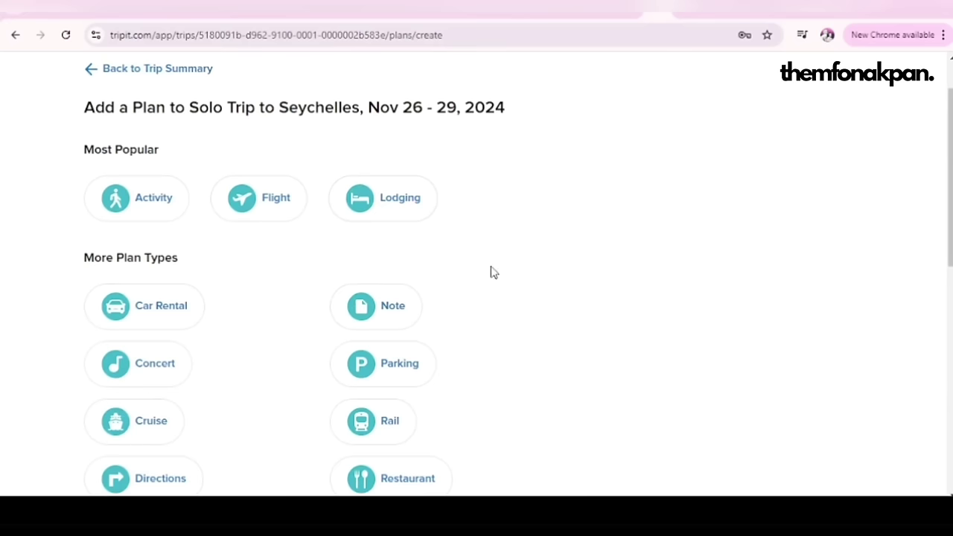
pyautogui.scroll(1, 534, 253)
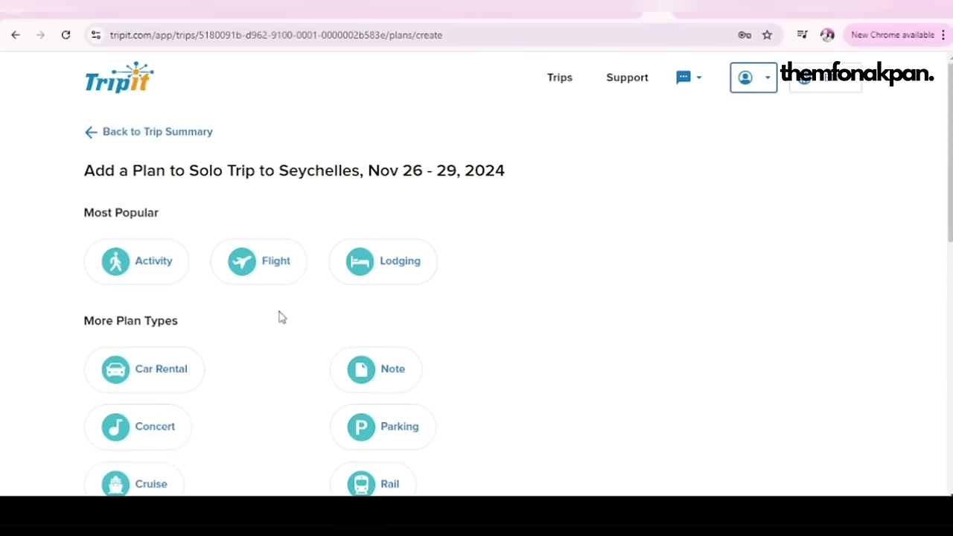
pyautogui.click(254, 273)
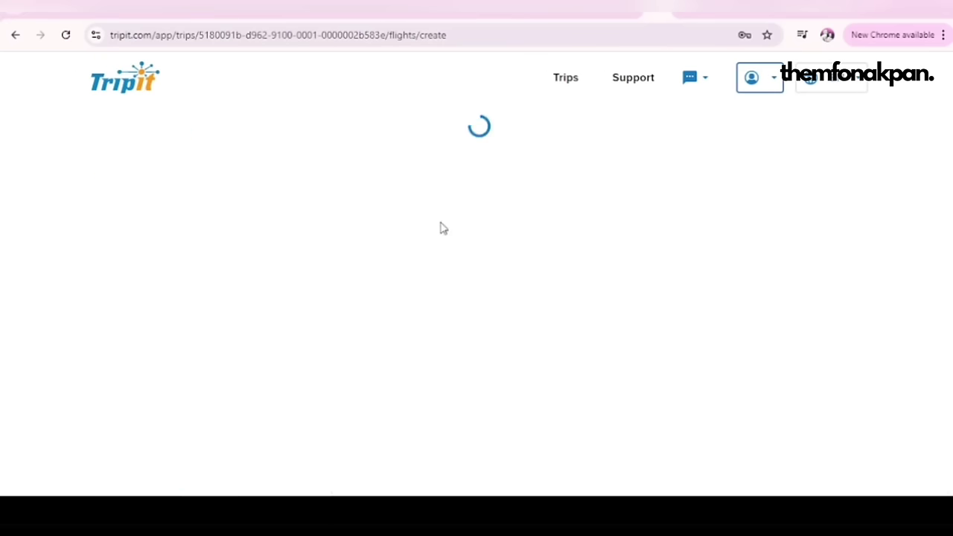
pyautogui.scroll(-3, 302, 342)
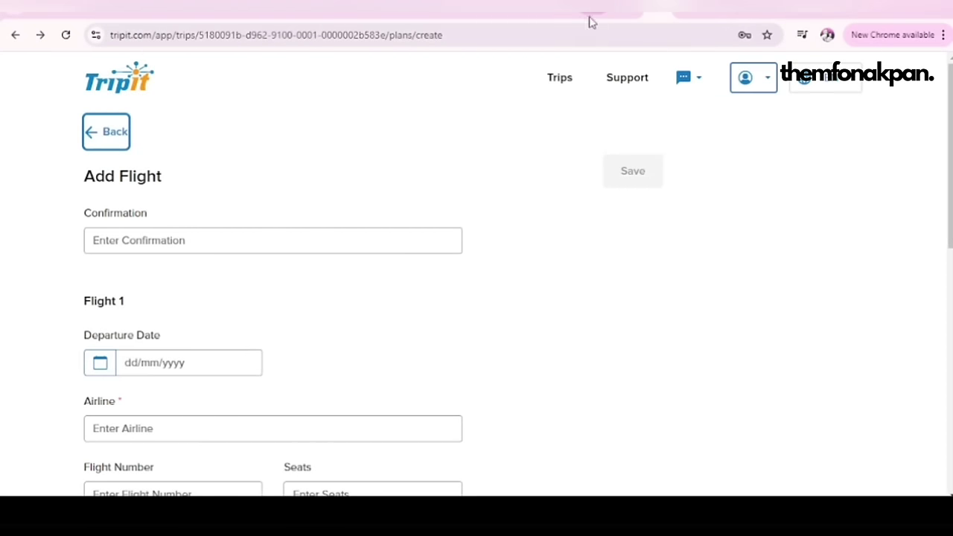
pyautogui.scroll(-5, 547, 279)
pyautogui.scroll(5, 554, 275)
# Go to the ALX Mini-Project 2: Project Plan page and copy the Project Plan/Workplan template
pyautogui.click(628, 14)
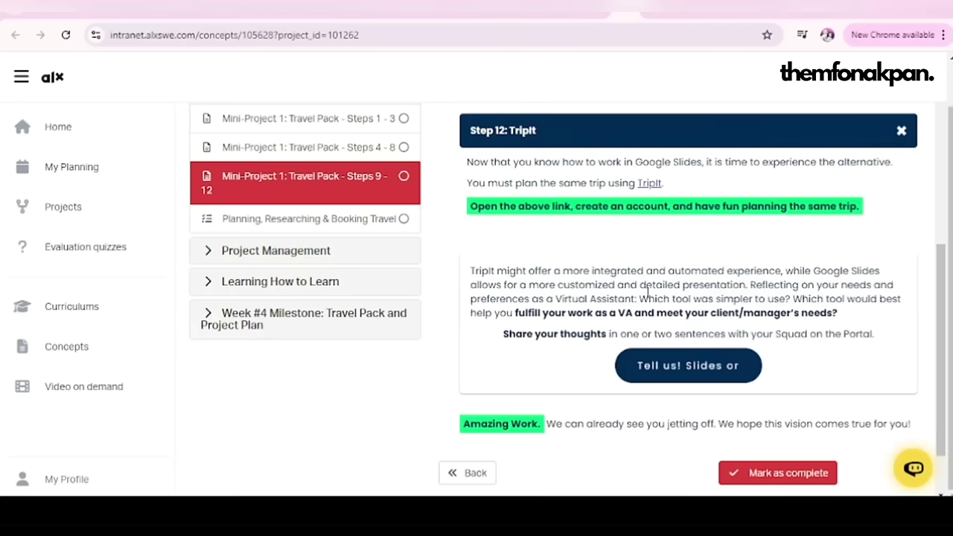
pyautogui.scroll(-1, 547, 403)
pyautogui.scroll(4, 606, 395)
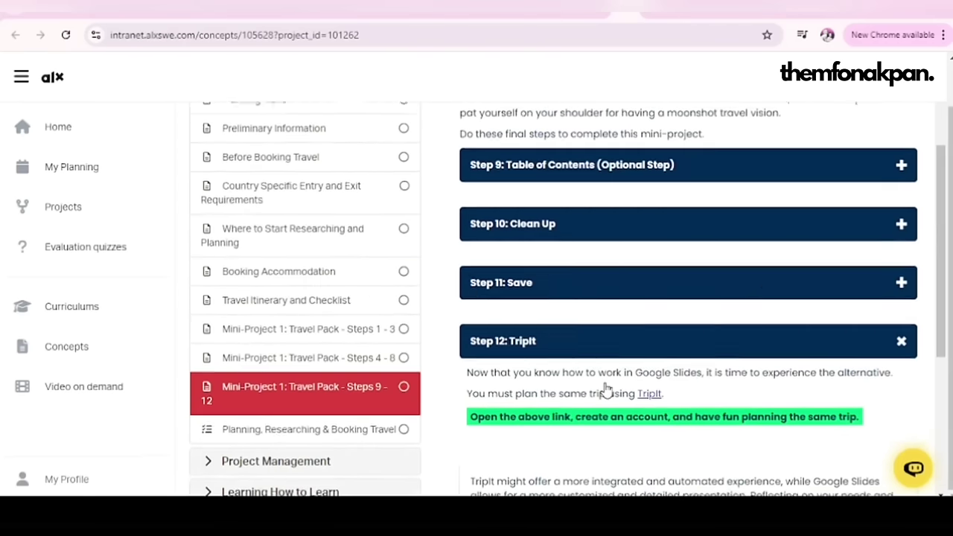
pyautogui.scroll(3, 606, 390)
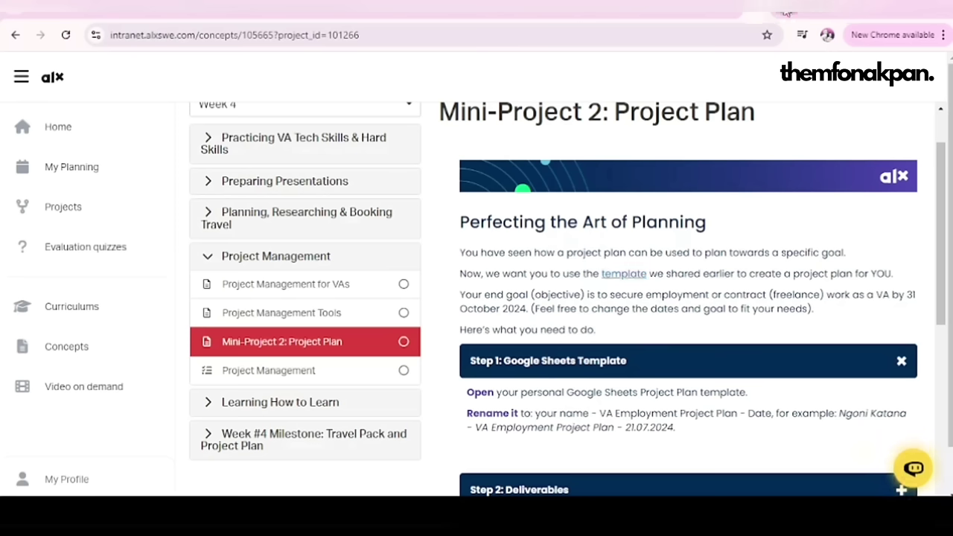
pyautogui.click(253, 308)
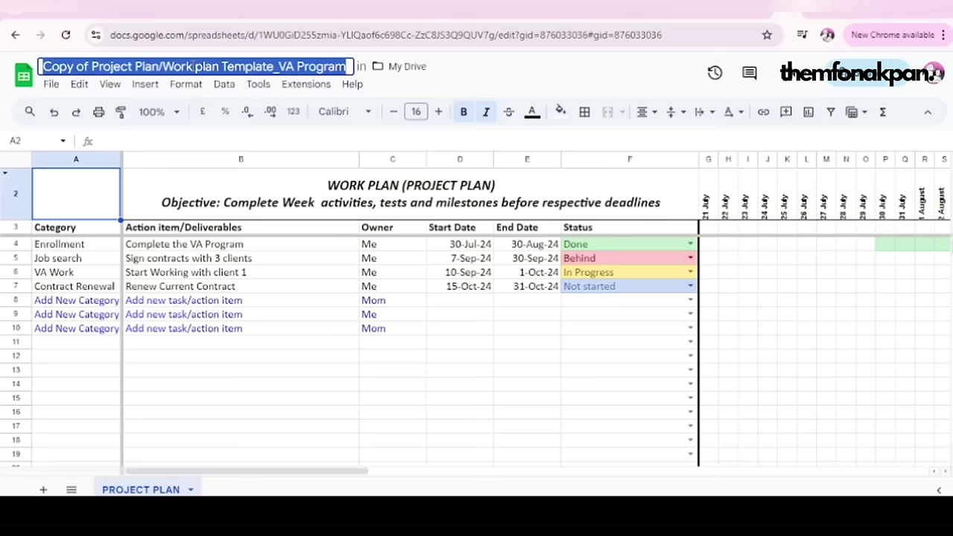
# Retitle the copy to the owner's name plus '_ VA Employment Project Plan - 31st October 2024'
pyautogui.write('Divine')
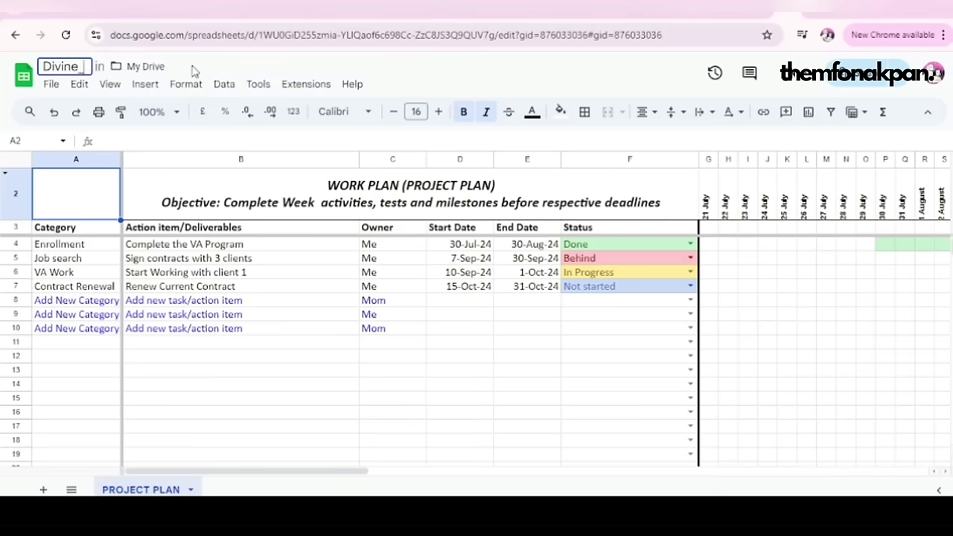
pyautogui.write('_ VA Employment Project Plan')
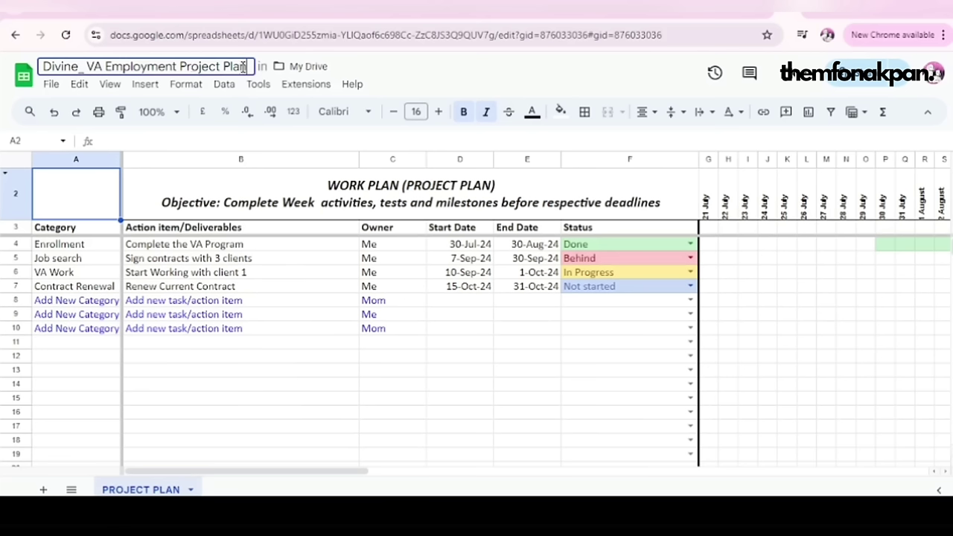
pyautogui.write(' - 3')
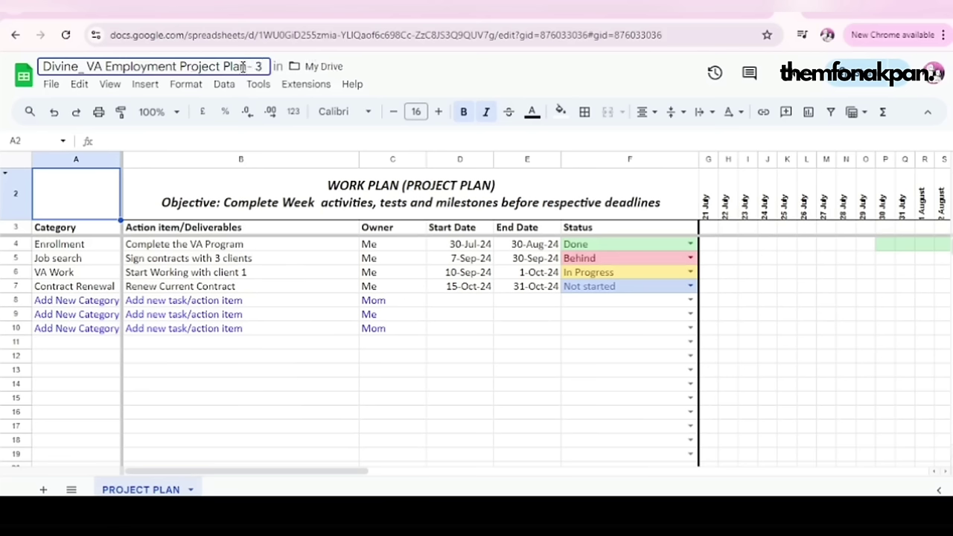
pyautogui.write('1st')
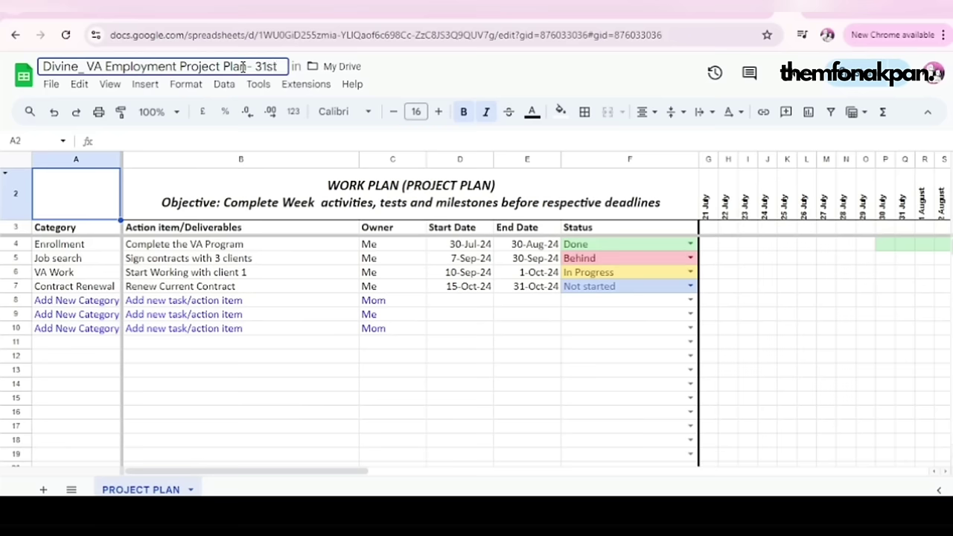
pyautogui.write(' October 2')
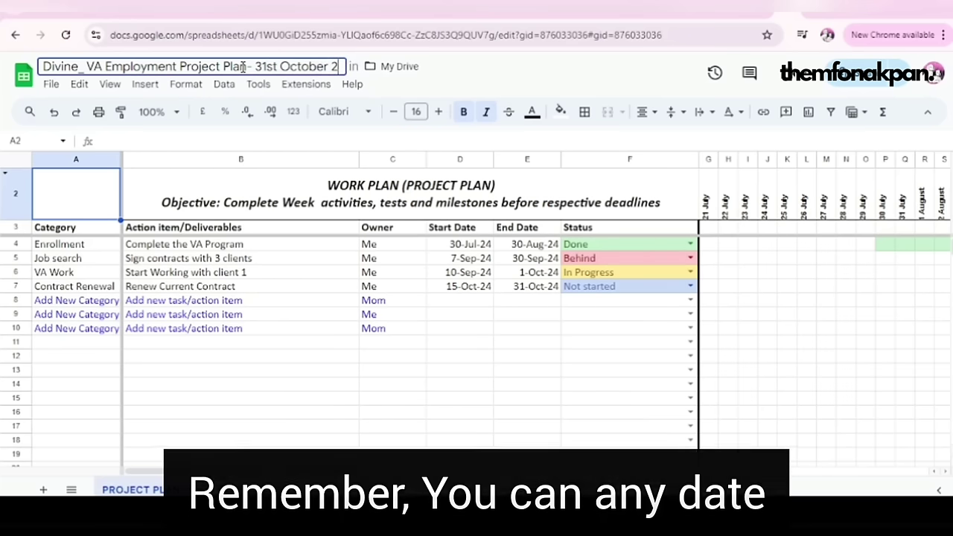
pyautogui.write('024')
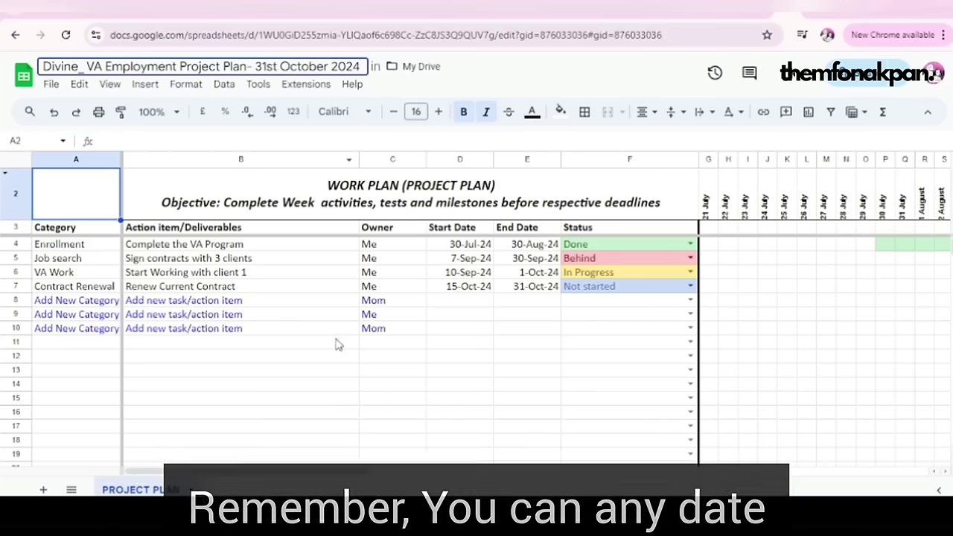
pyautogui.click(336, 344)
# Apply Montserrat to the whole table and paste 'VA Employment Project Plan' into the B2:F2 title
pyautogui.hotkey('ctrl', 'a')
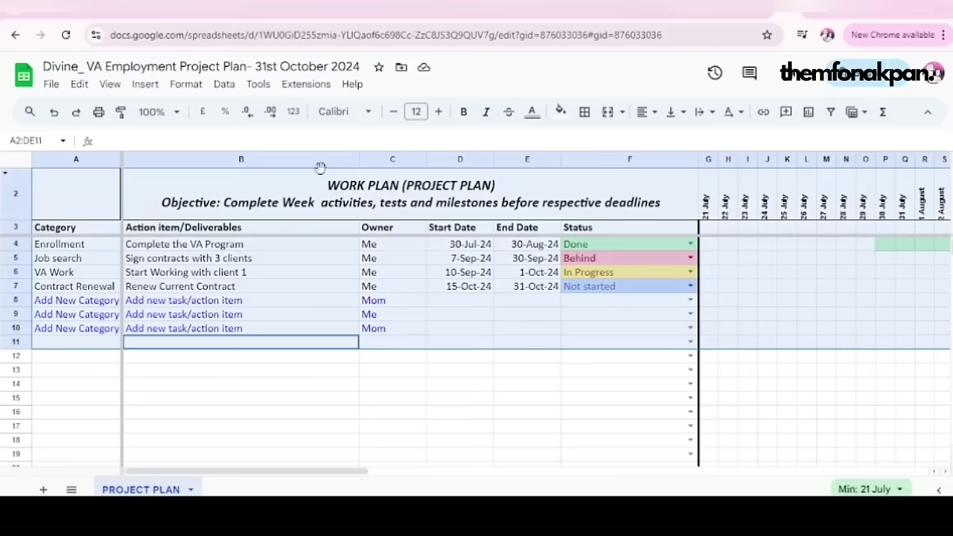
pyautogui.click(358, 118)
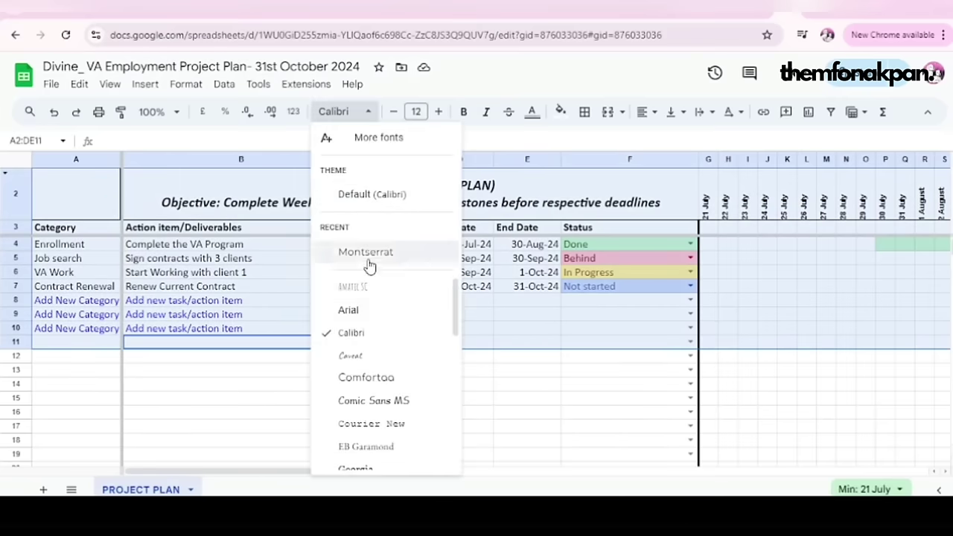
pyautogui.click(367, 254)
pyautogui.click(372, 212)
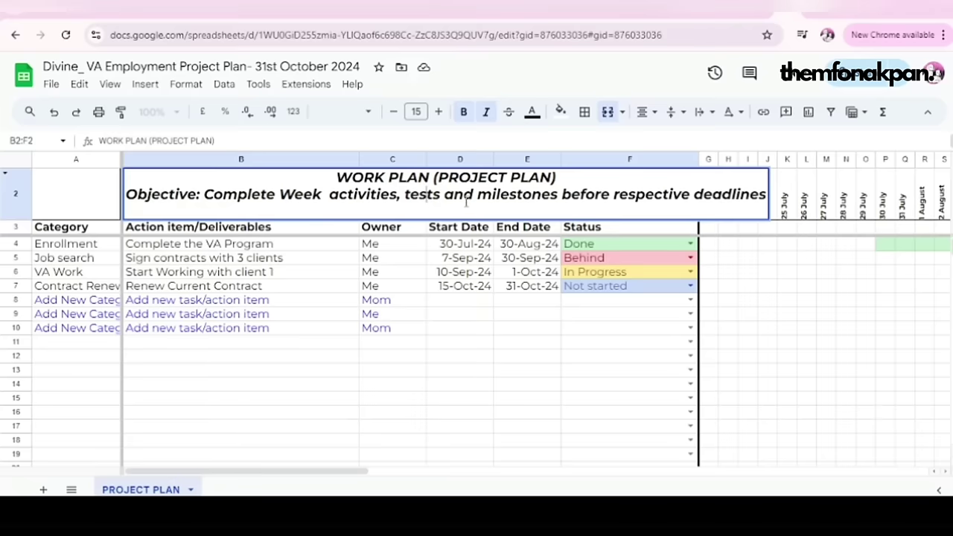
pyautogui.hotkey('ctrl', 'a')
pyautogui.write('VA Employment Project Plan')
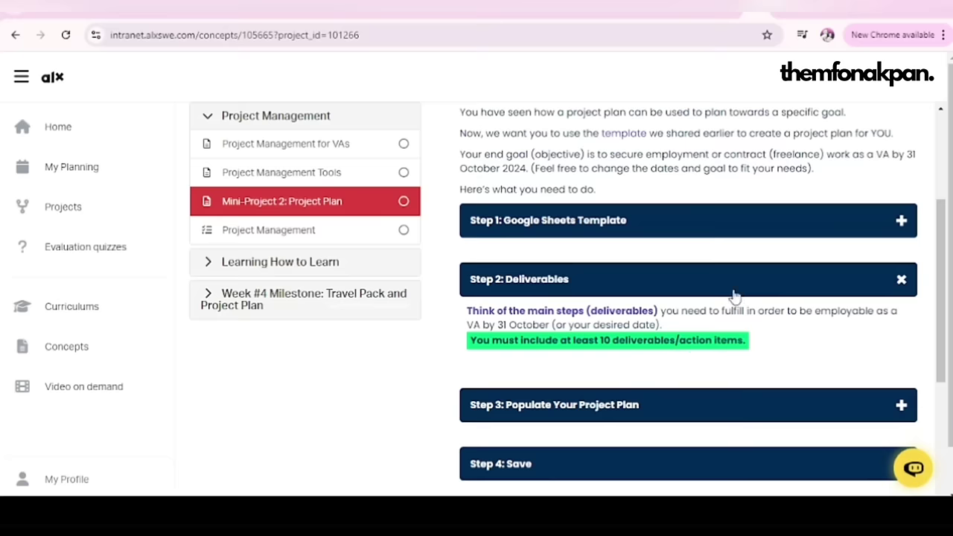
# Back in the project plan sheet, enter STOP in cell A13 and jump back up
pyautogui.click(789, 15)
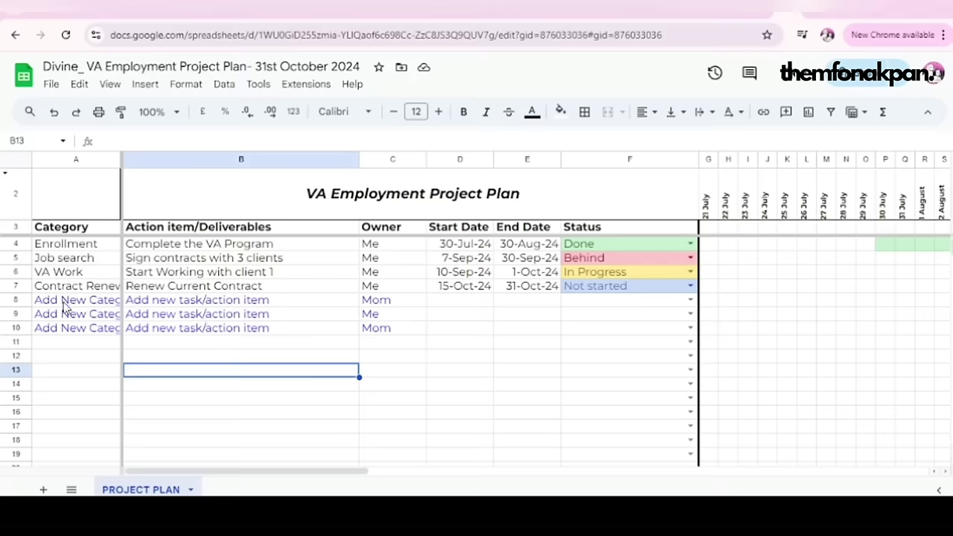
pyautogui.click(53, 369)
pyautogui.write('STOP')
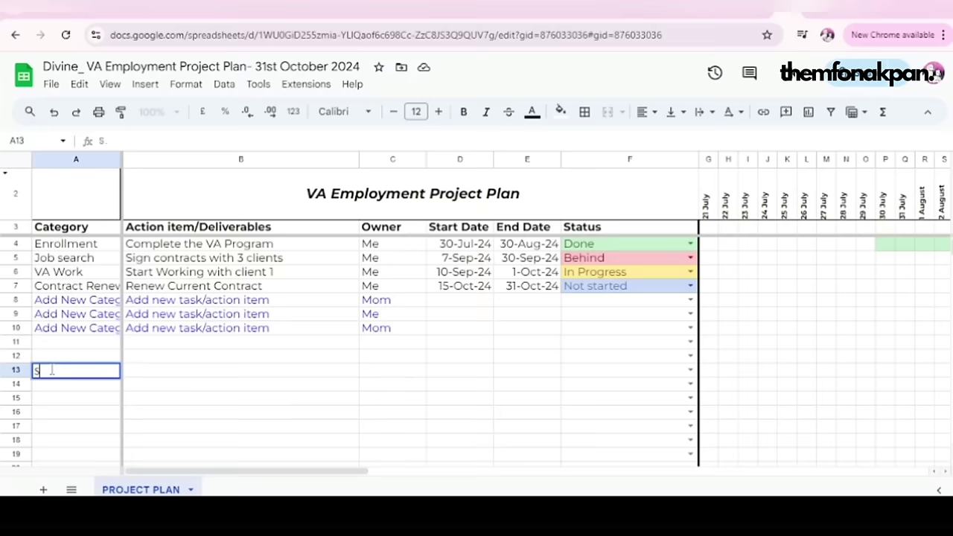
pyautogui.click(241, 332)
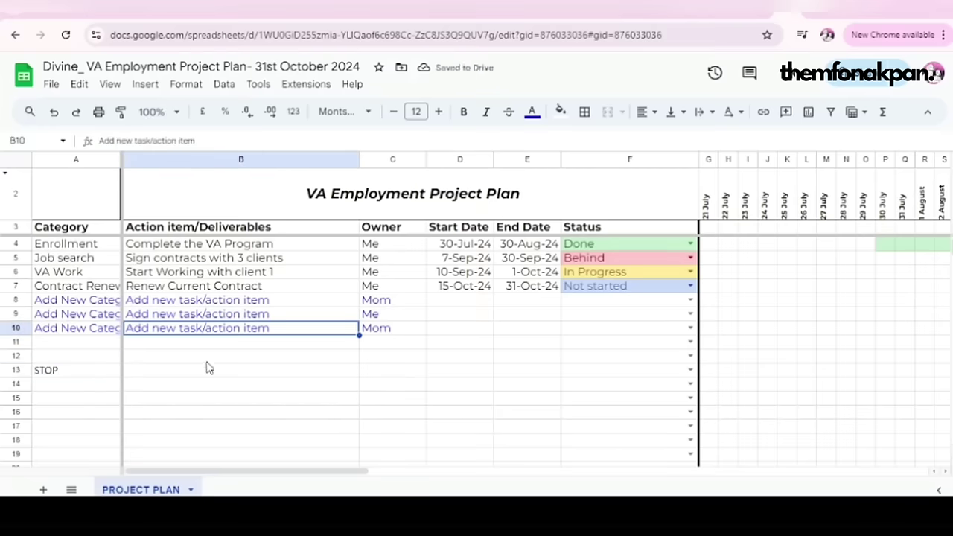
pyautogui.hotkey('ctrl', 'Up')
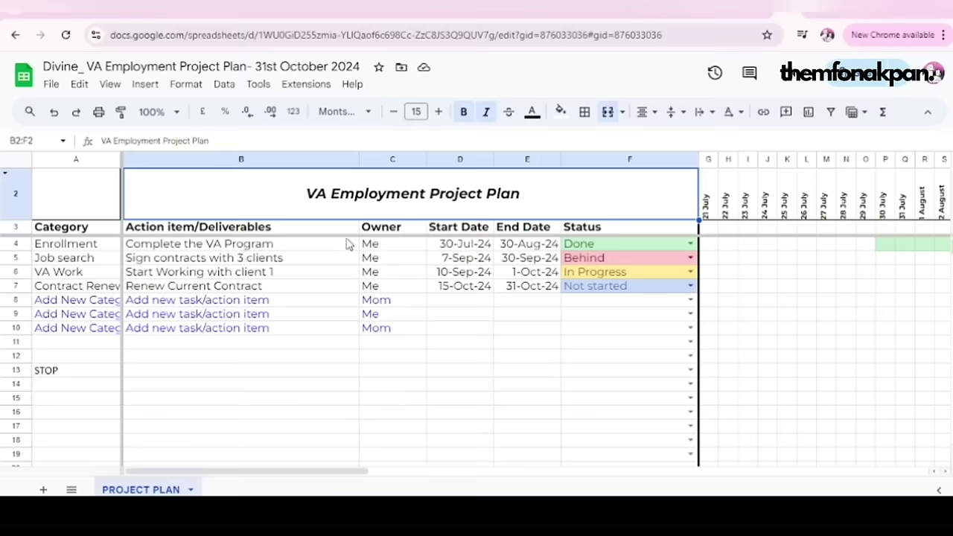
# Set the Enrollment start date in D4 to 23 September 2024 via the date picker
pyautogui.click(462, 248)
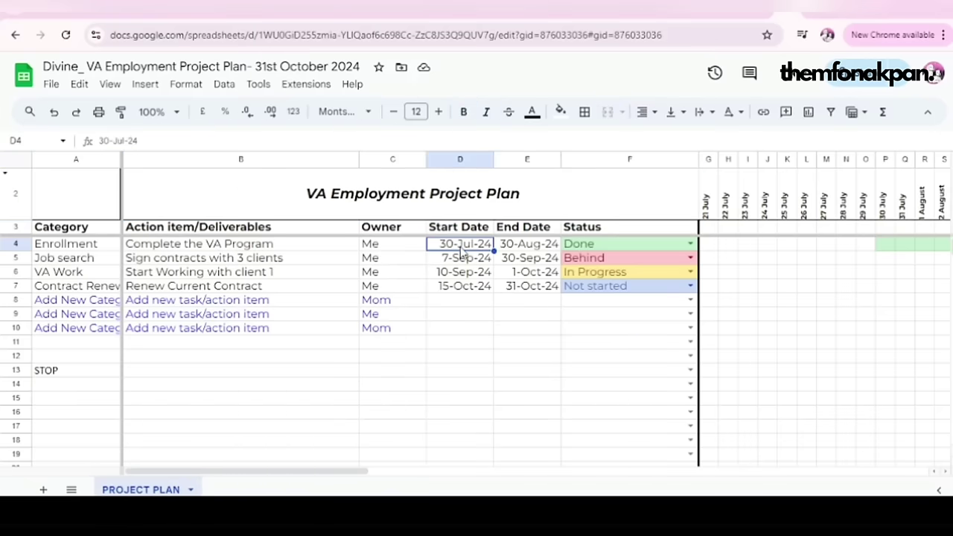
pyautogui.doubleClick(460, 244)
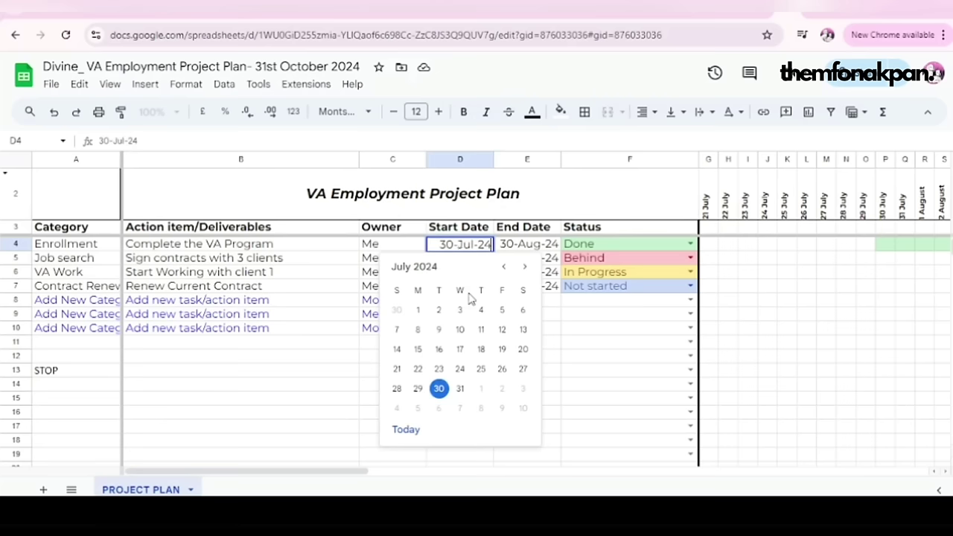
pyautogui.click(525, 267)
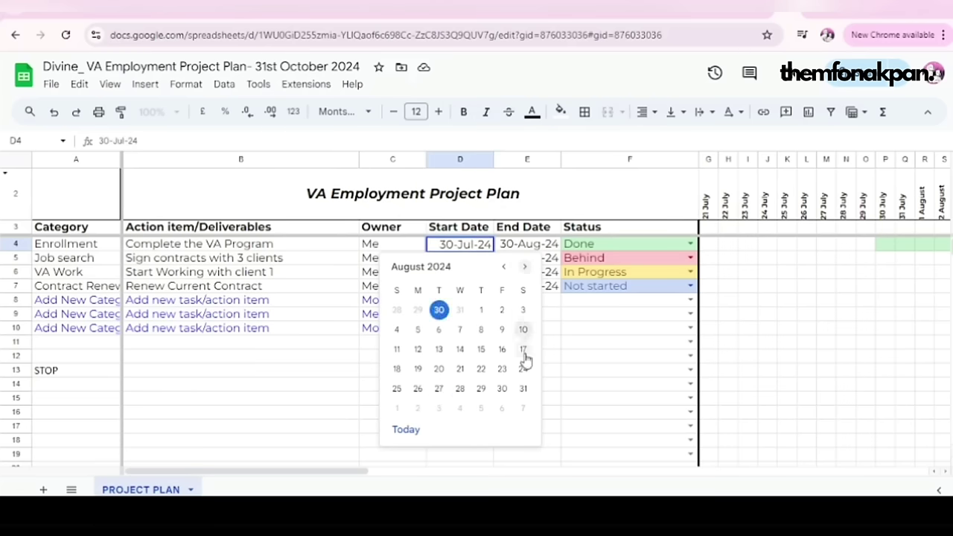
pyautogui.click(525, 267)
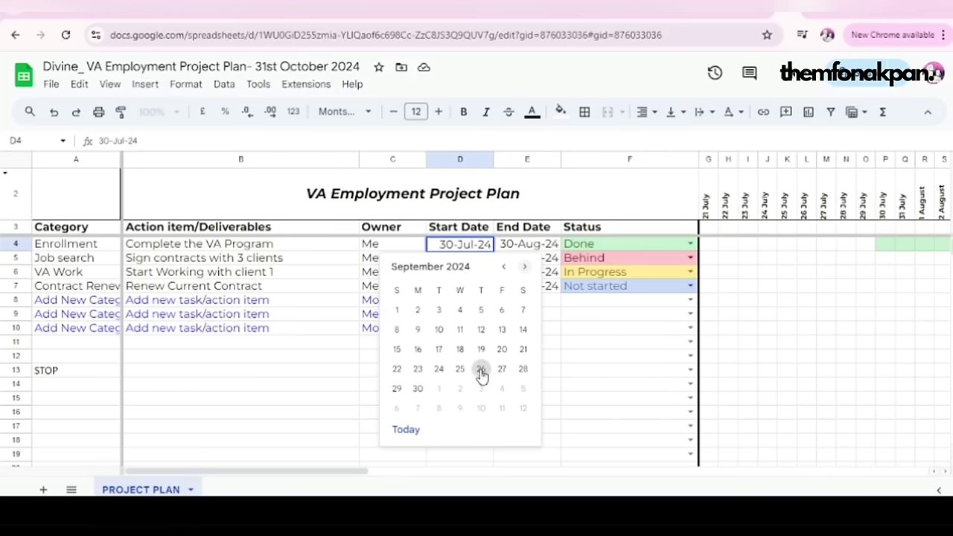
pyautogui.click(482, 375)
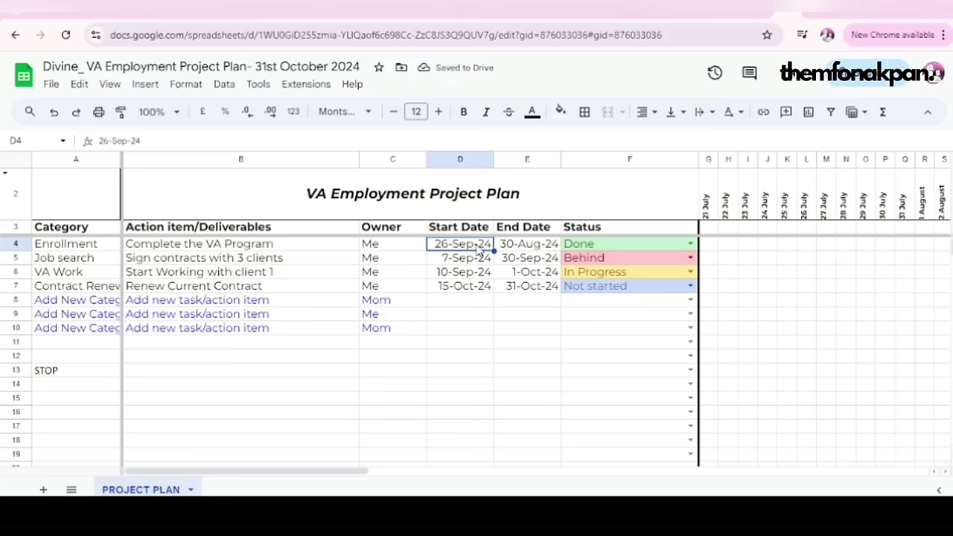
pyautogui.doubleClick(481, 253)
pyautogui.click(418, 373)
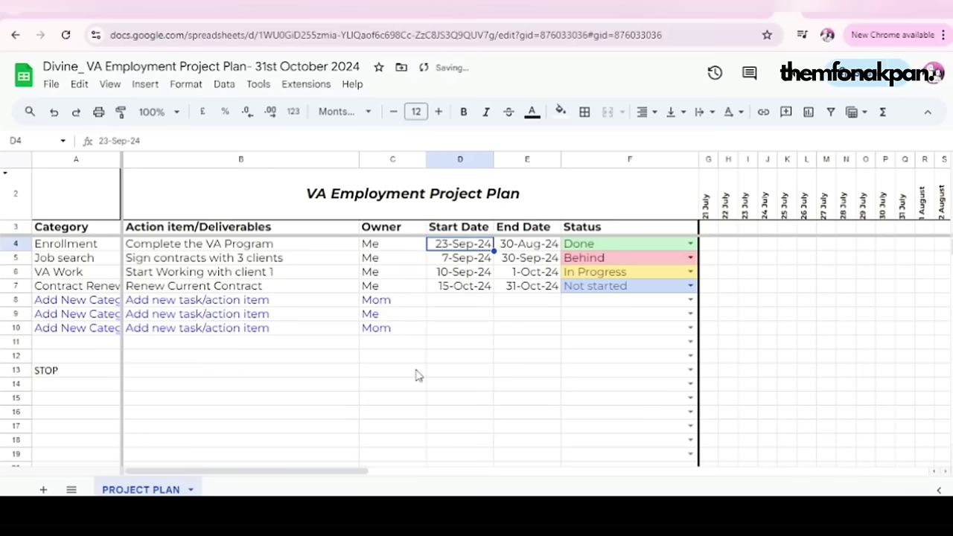
# Set the E4 end date to 18 October 2024 and the F4 status to In Progress
pyautogui.doubleClick(528, 244)
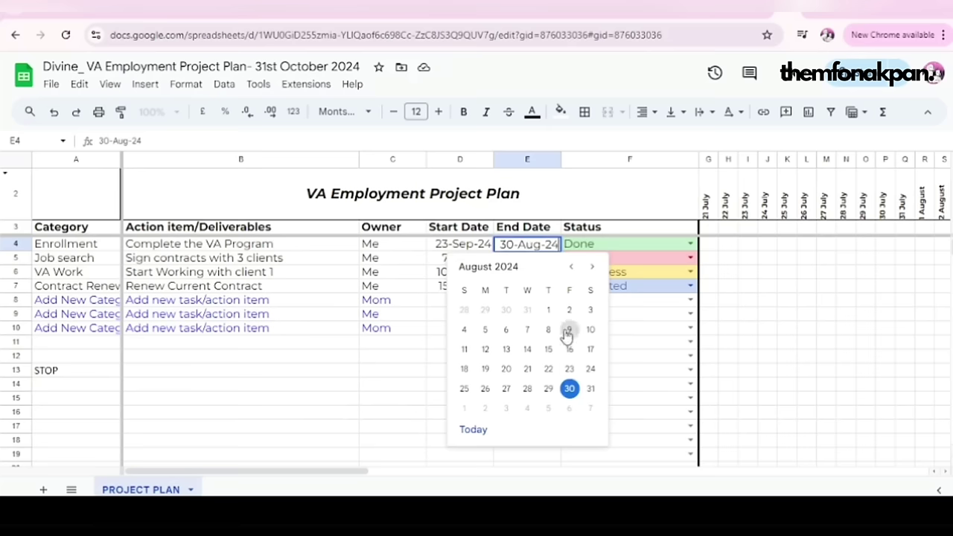
pyautogui.click(591, 270)
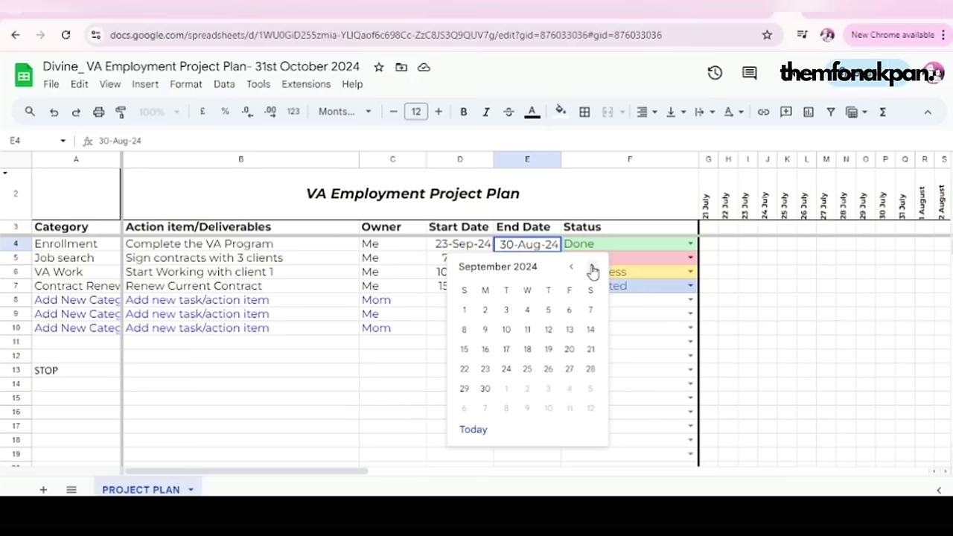
pyautogui.click(591, 269)
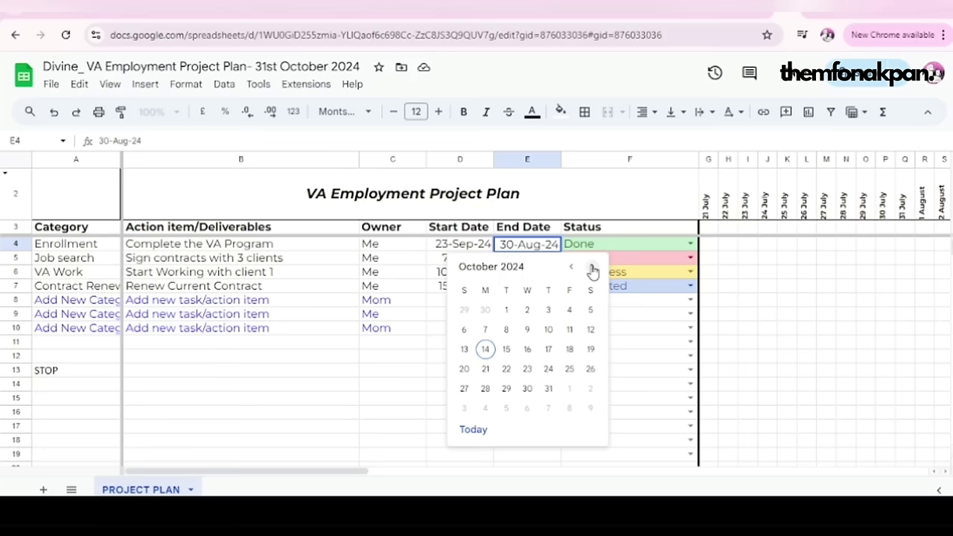
pyautogui.click(570, 349)
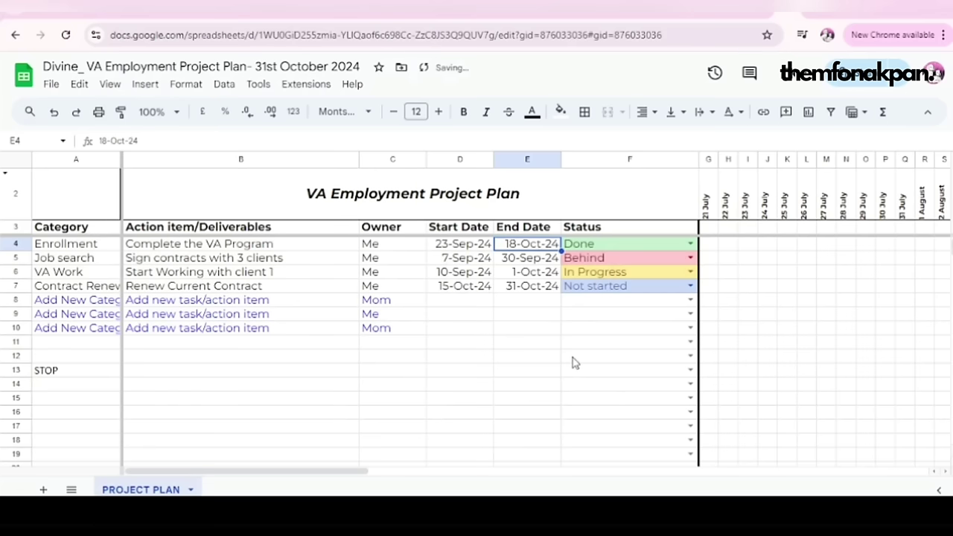
pyautogui.click(670, 246)
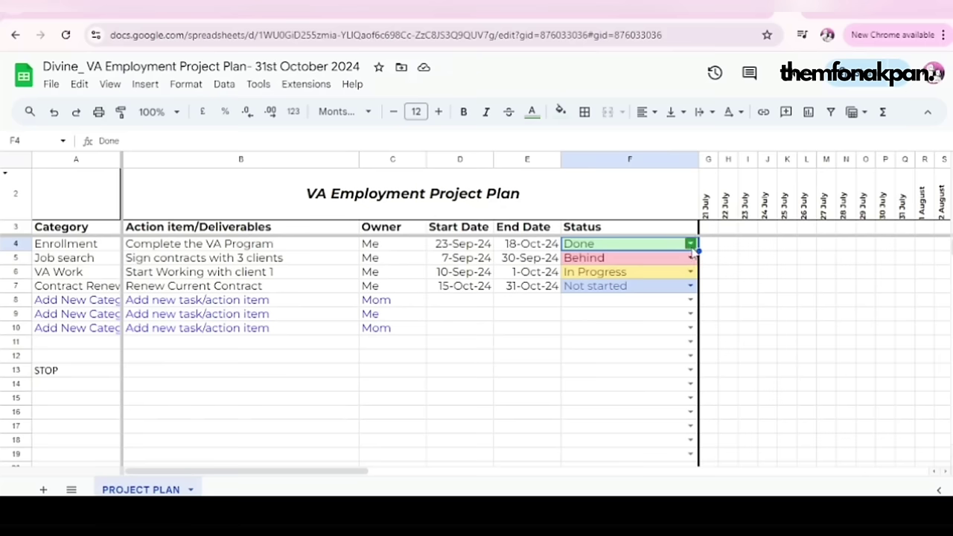
pyautogui.click(689, 244)
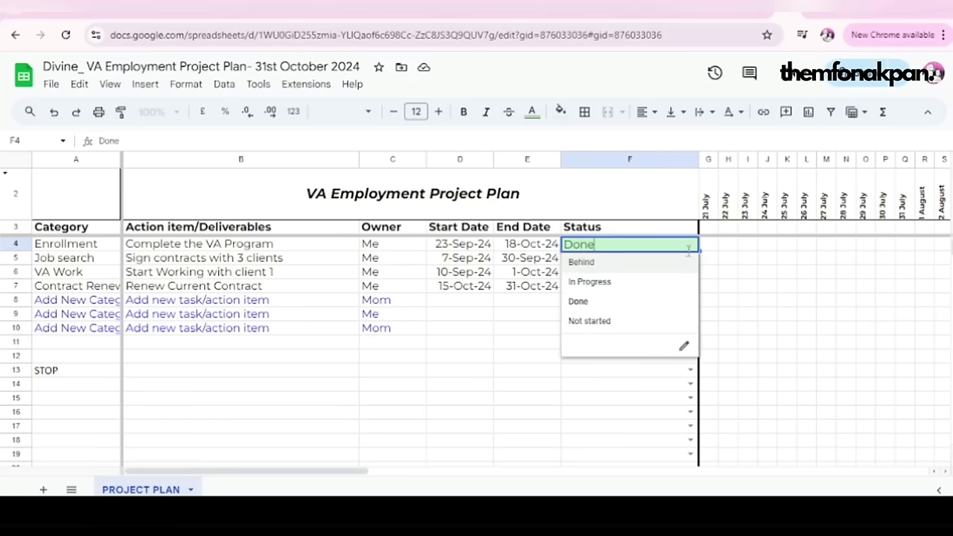
pyautogui.click(609, 283)
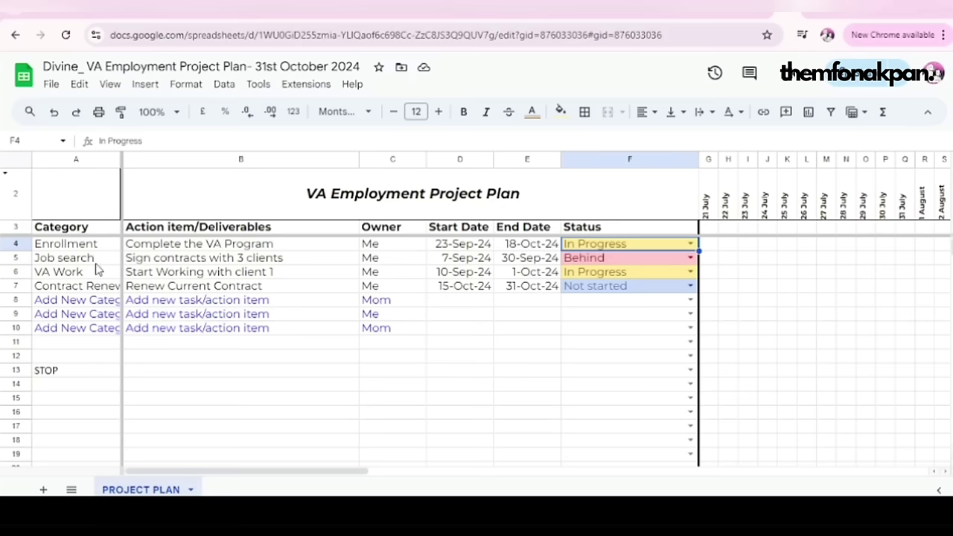
pyautogui.doubleClick(162, 262)
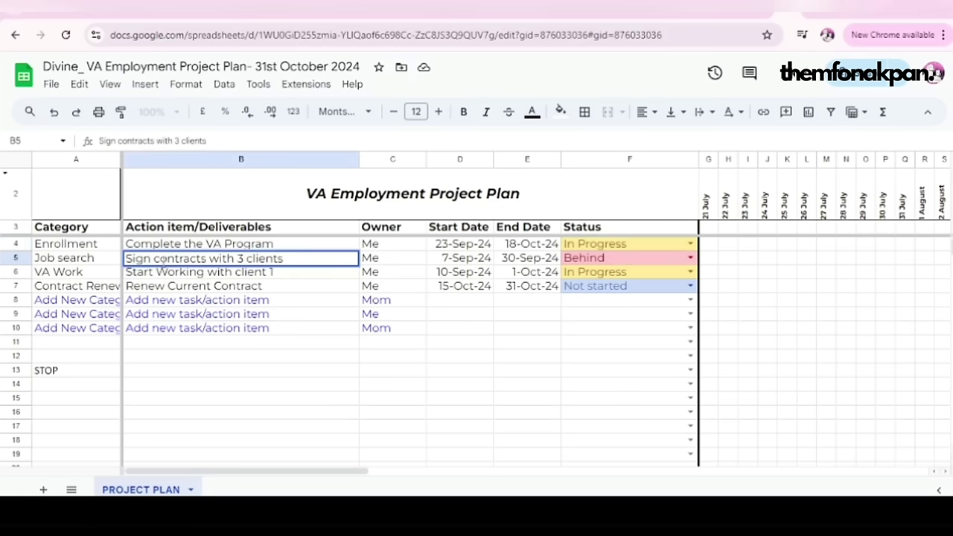
# Replace B5's Job search text with 'Create tailored resume for different JD'
pyautogui.hotkey('ctrl', 'a')
pyautogui.write('Create')
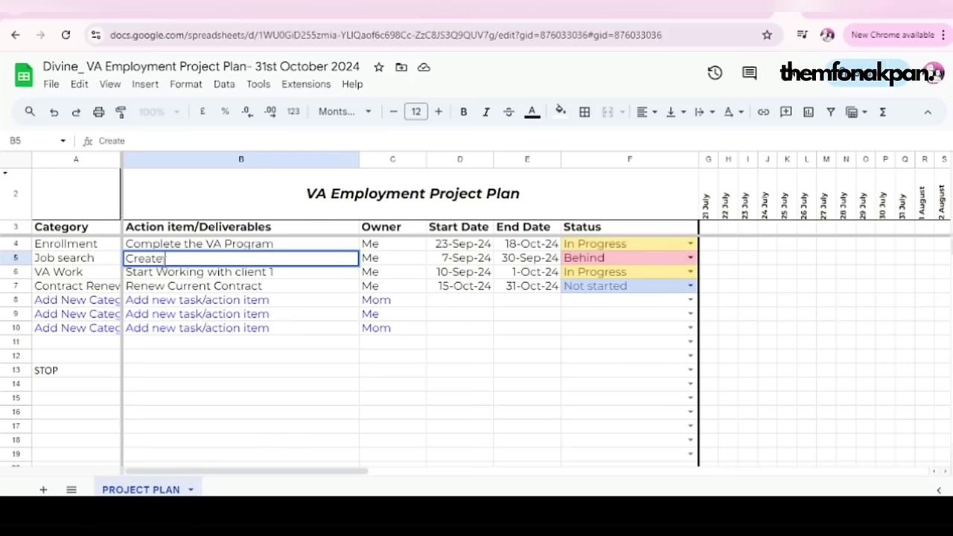
pyautogui.write(' tailored ')
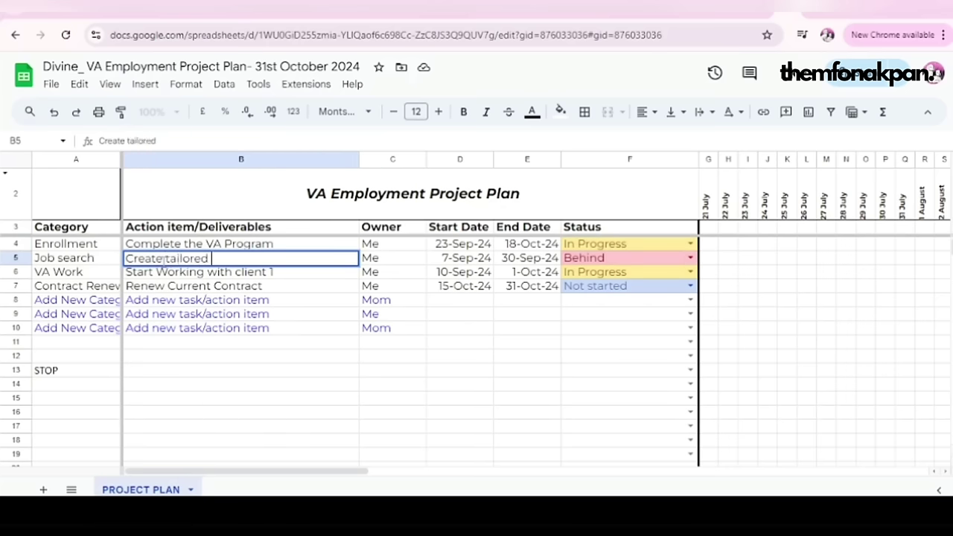
pyautogui.write('resume for di')
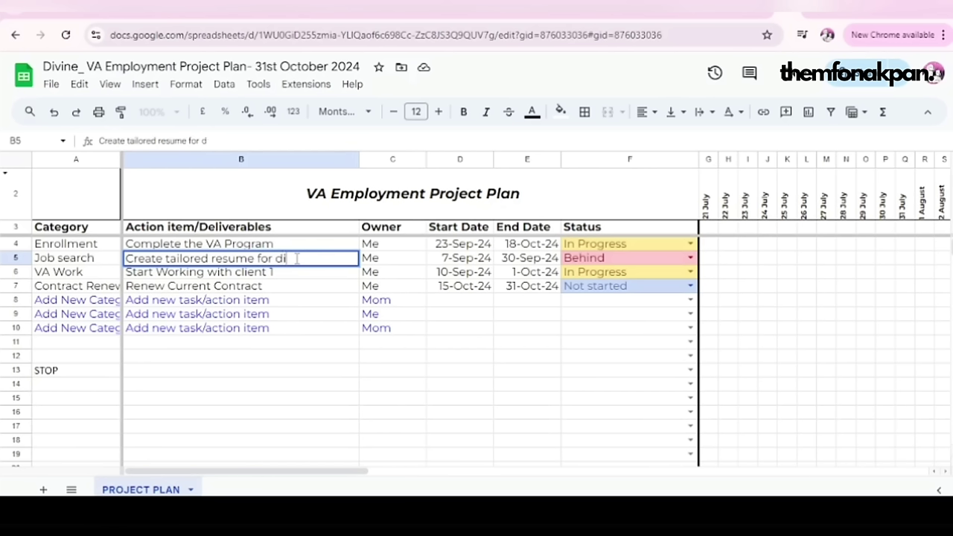
pyautogui.write('fferent JD')
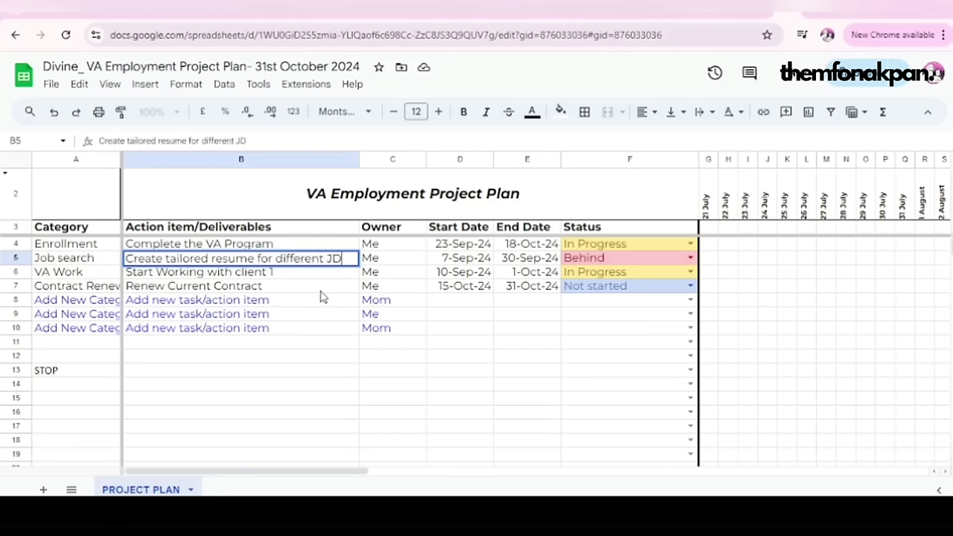
pyautogui.click(400, 266)
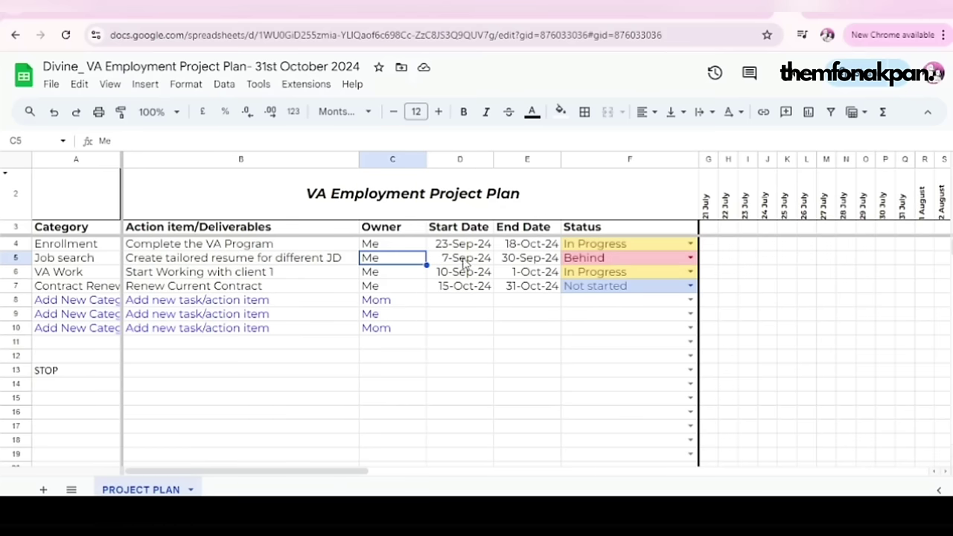
# Set row 5's start and end dates to 15 October 2024 with the date picker
pyautogui.click(465, 263)
pyautogui.doubleClick(465, 262)
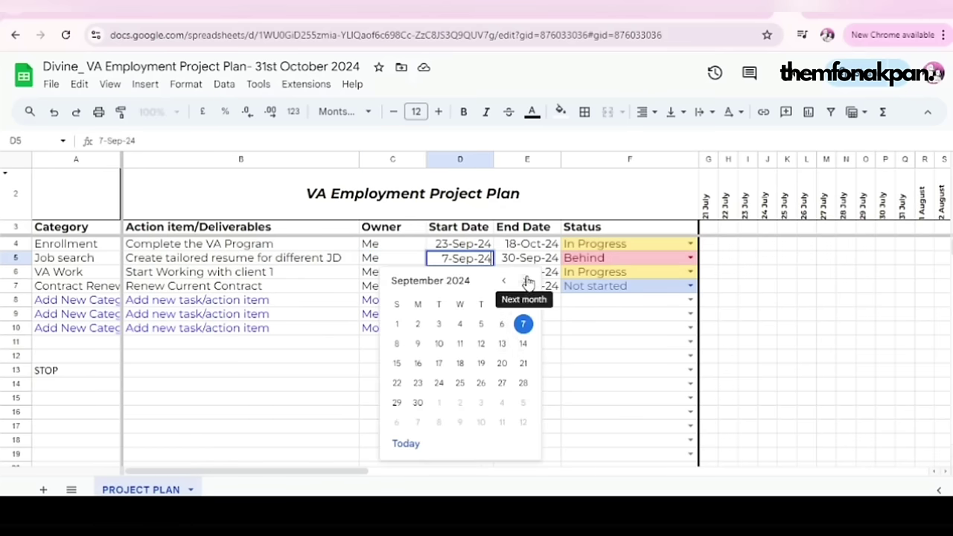
pyautogui.click(527, 281)
pyautogui.click(439, 363)
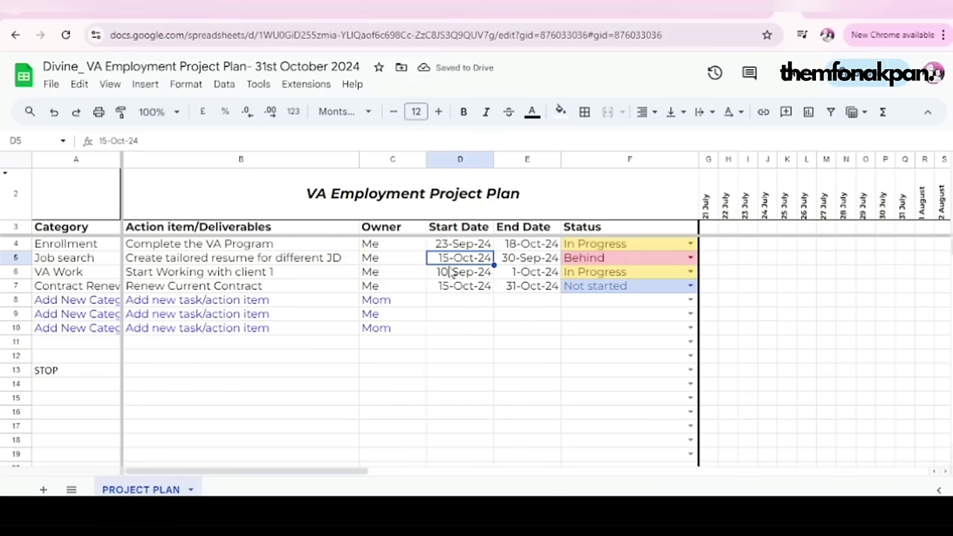
pyautogui.click(535, 259)
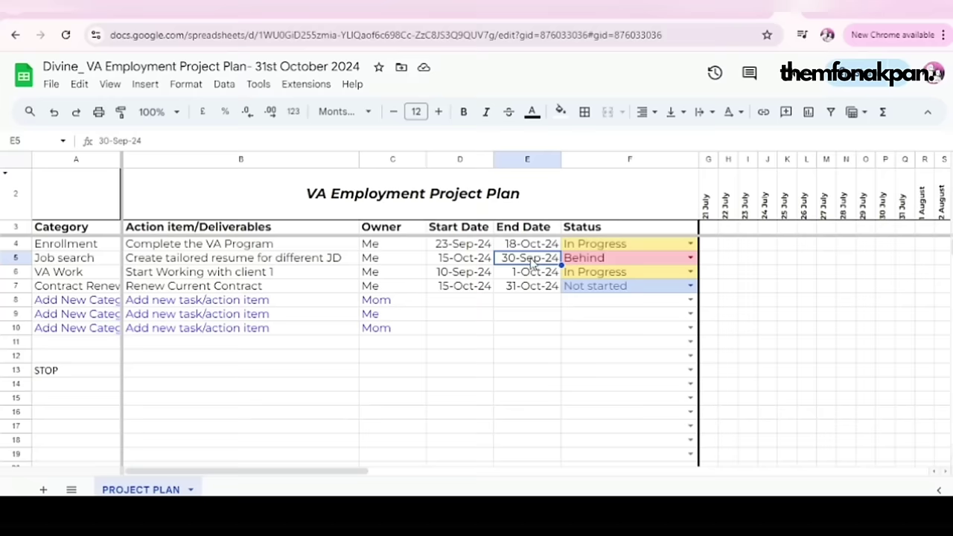
pyautogui.doubleClick(533, 262)
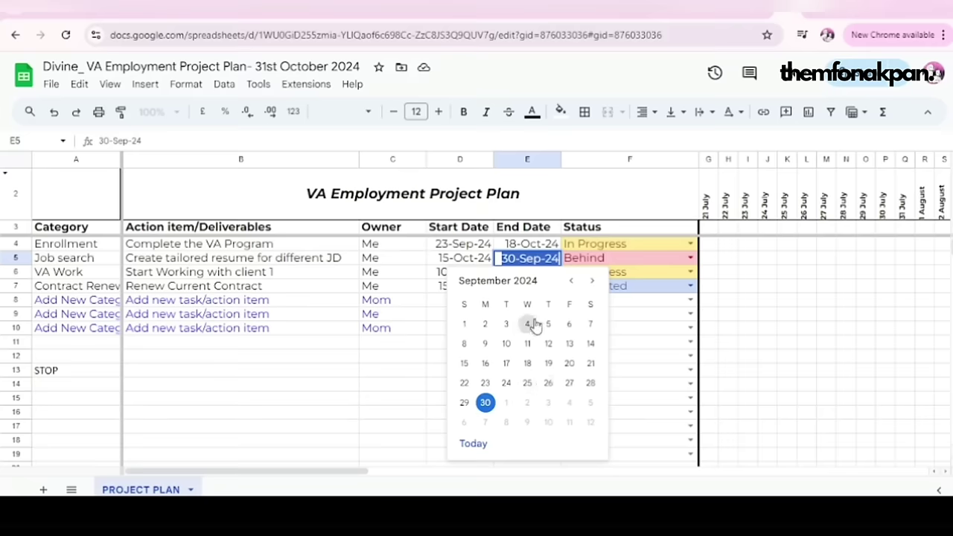
pyautogui.click(592, 281)
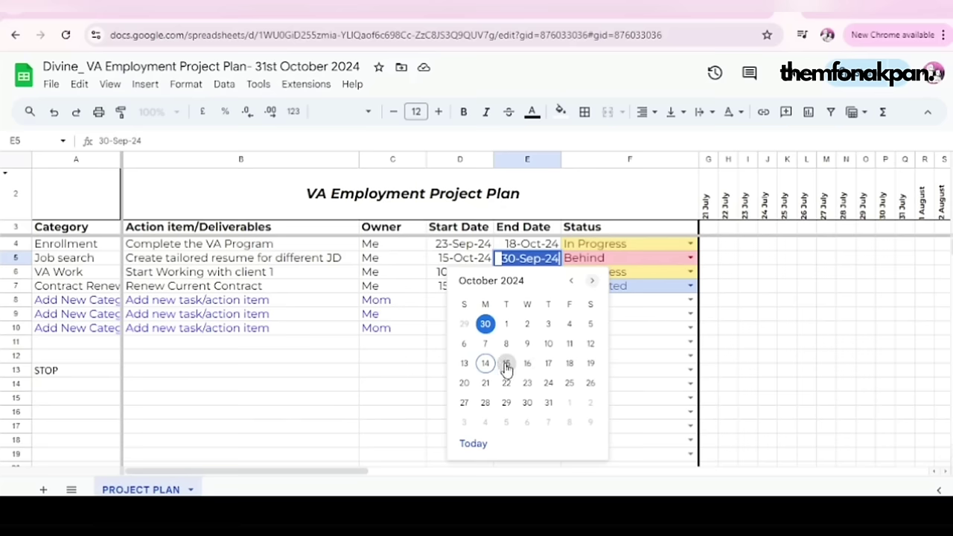
pyautogui.click(507, 364)
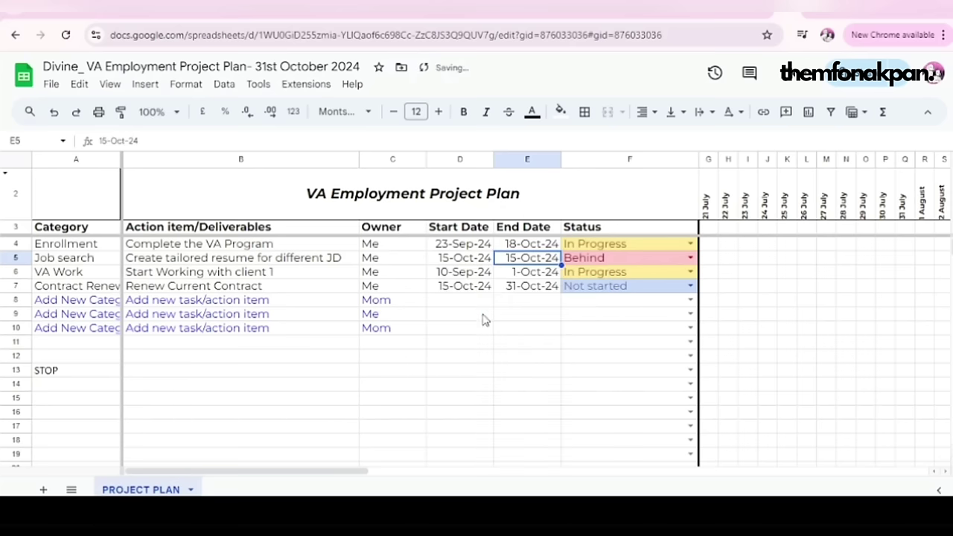
# Set the tailored-resume task's status in F5 to Not started
pyautogui.click(604, 265)
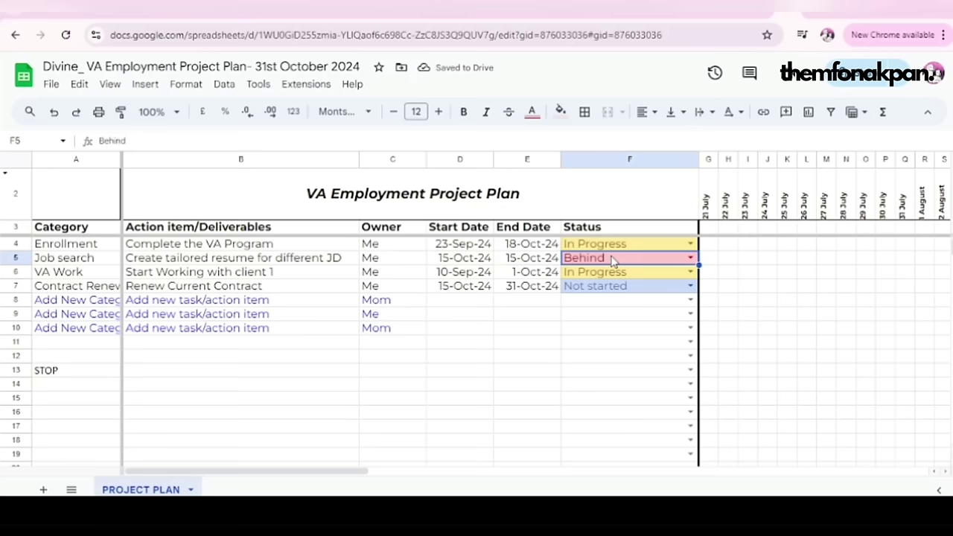
pyautogui.click(690, 258)
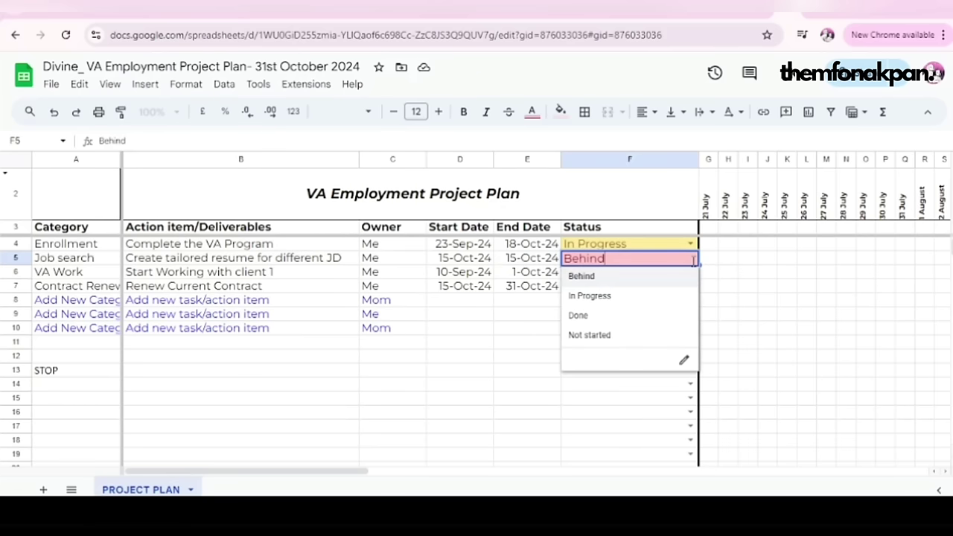
pyautogui.click(601, 335)
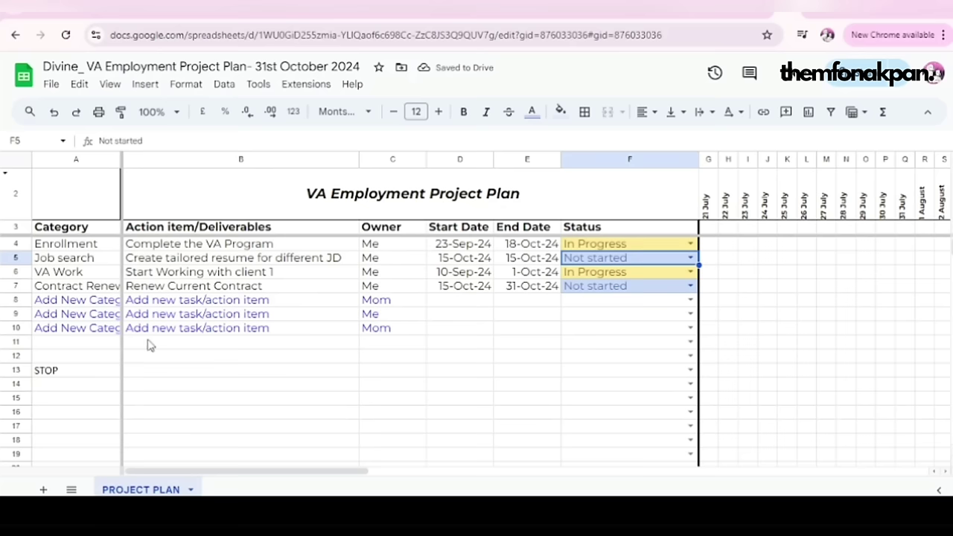
# Copy the Job search category from A5 into A6 and begin editing B6's task
pyautogui.click(75, 272)
pyautogui.click(73, 261)
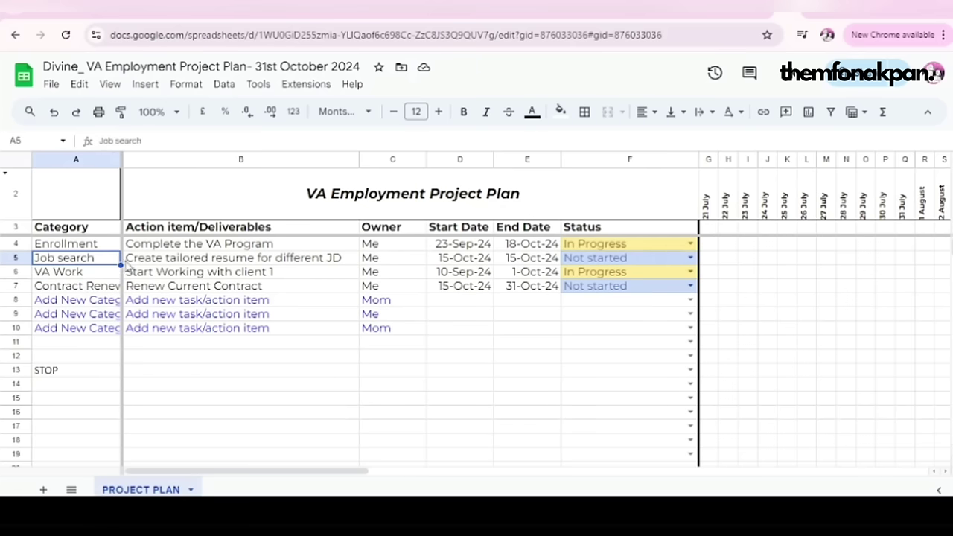
pyautogui.moveTo(119, 266); pyautogui.dragTo(119, 272)
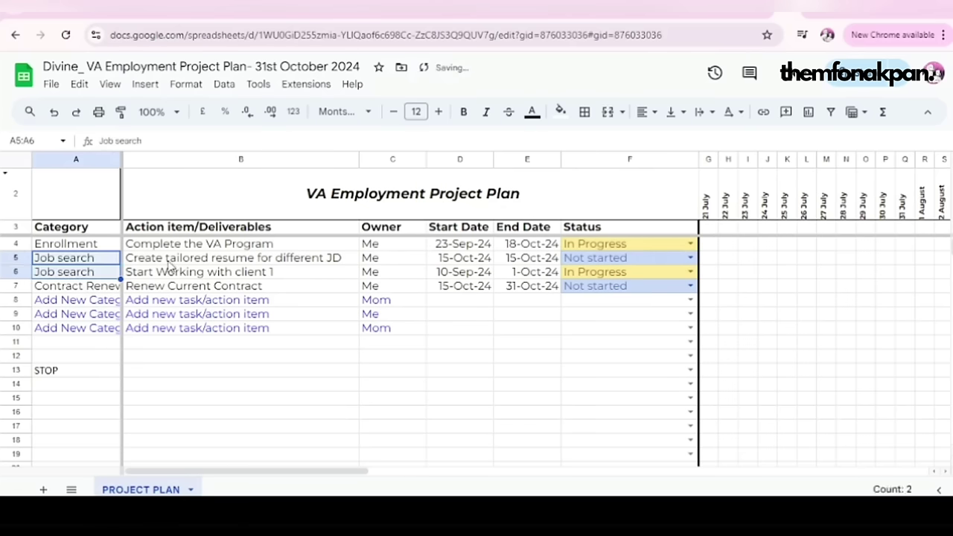
pyautogui.click(191, 274)
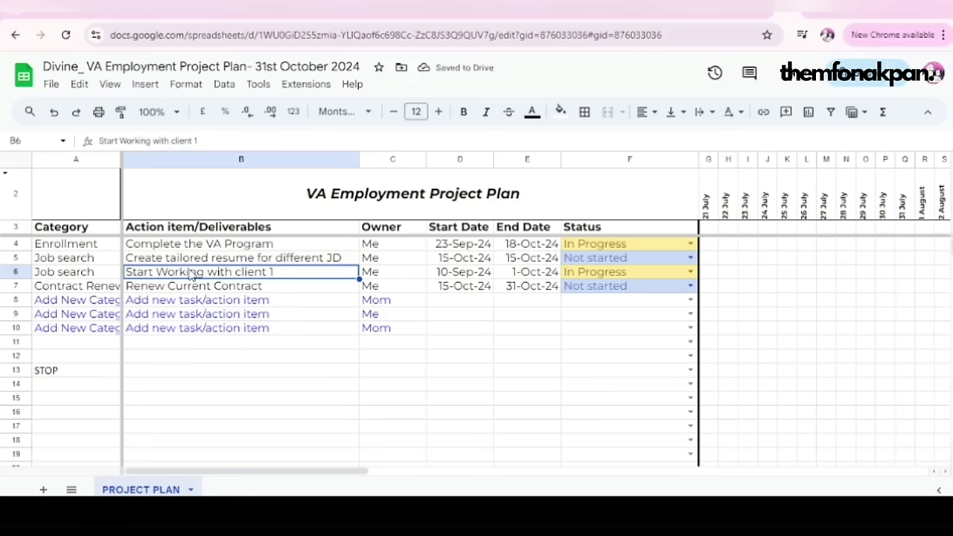
pyautogui.doubleClick(192, 272)
# Rename the B6 task to 'Create/Optimize Linkedin Profile'
pyautogui.hotkey('ctrl', 'a')
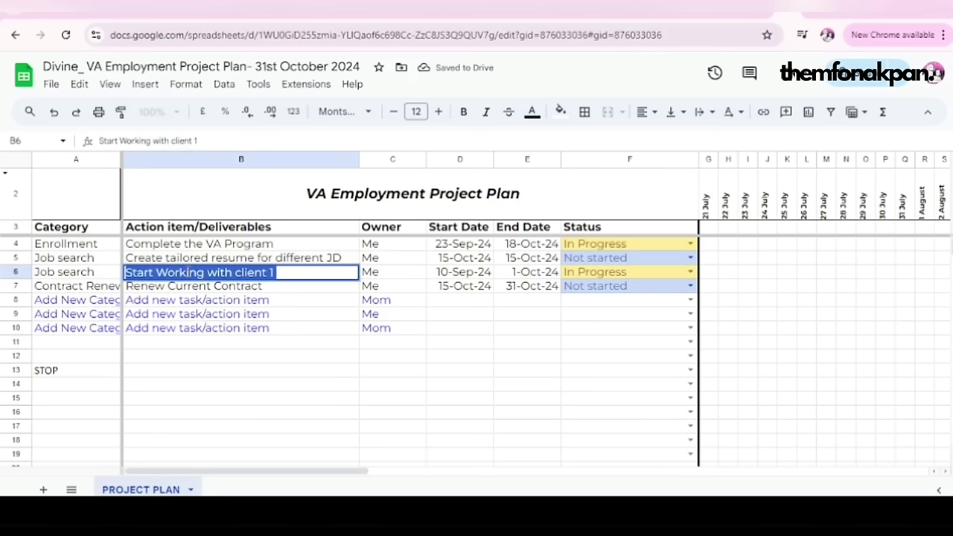
pyautogui.write('Optim')
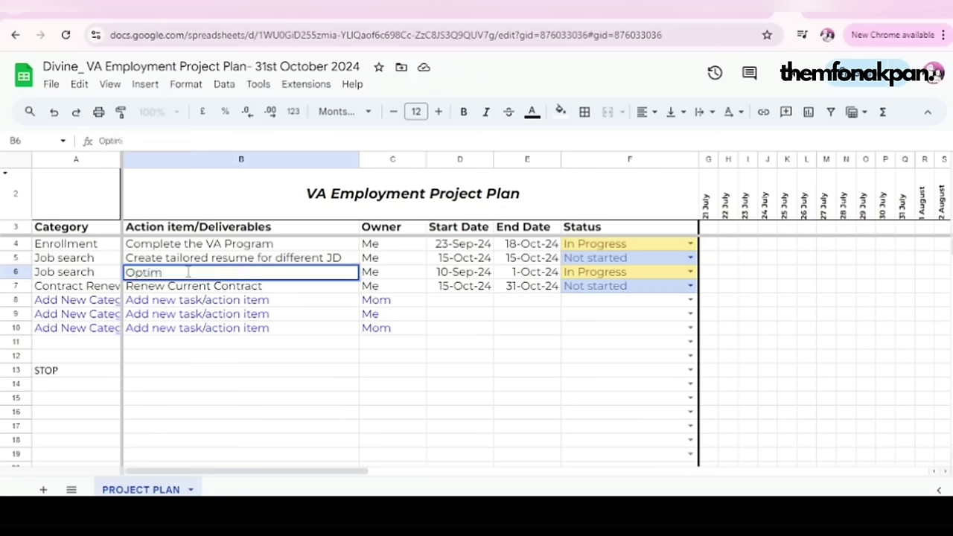
pyautogui.write('ized')
pyautogui.write(' Linkedin')
pyautogui.write(' Pr')
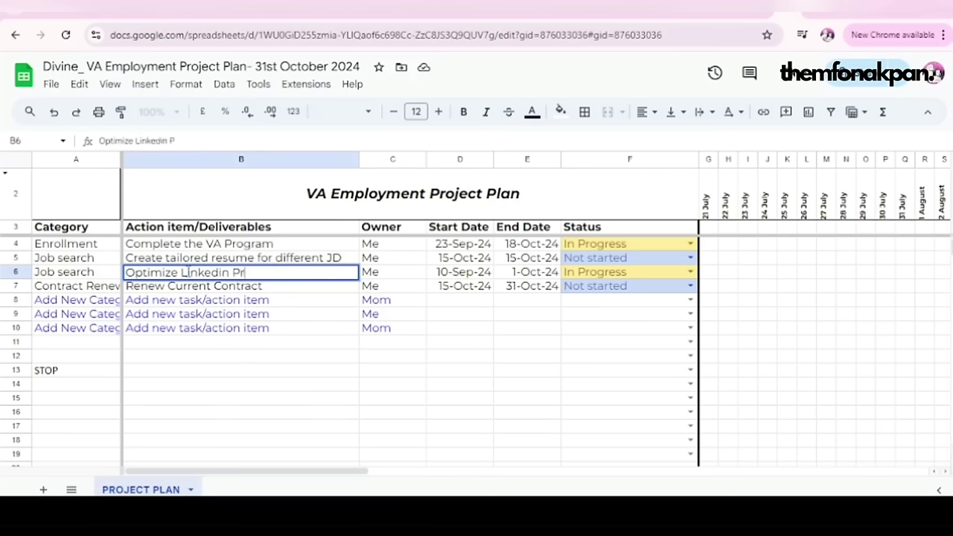
pyautogui.write('ofile')
pyautogui.click(126, 273)
pyautogui.write('Cer')
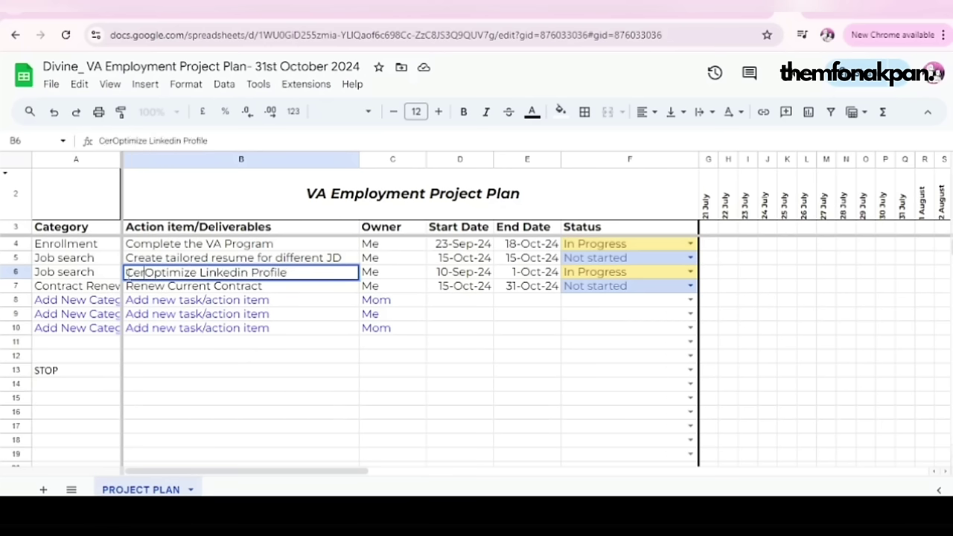
pyautogui.press('BackSpace')
pyautogui.press('BackSpace')
pyautogui.write('reate')
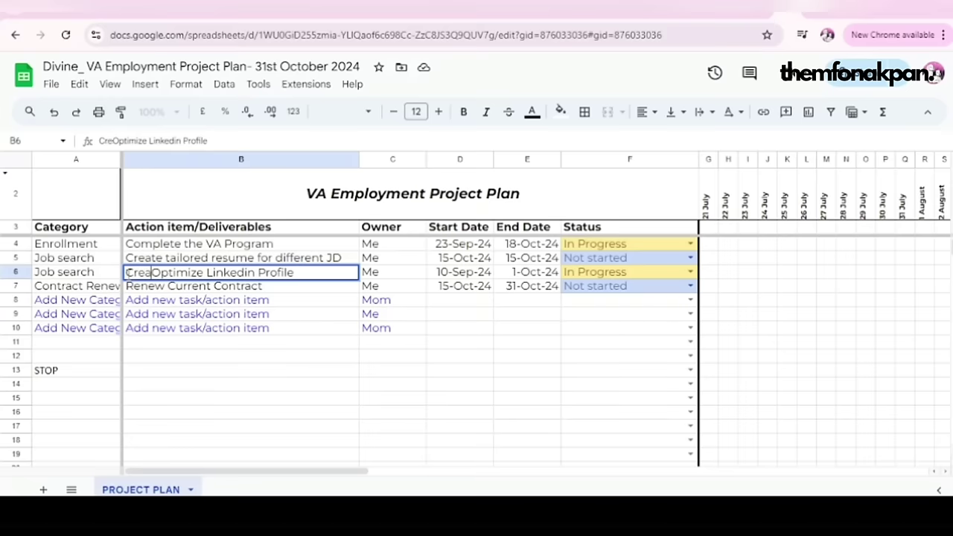
pyautogui.write('/')
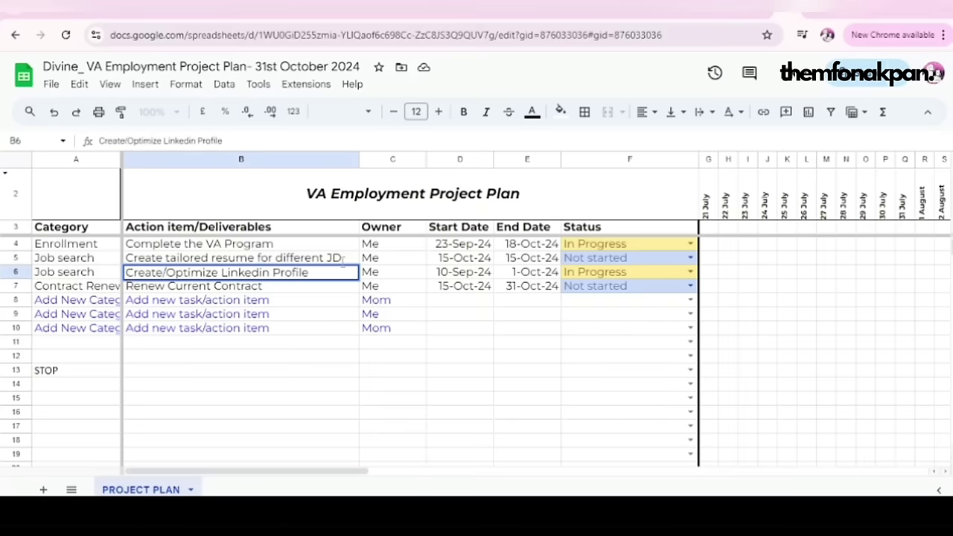
# Date the LinkedIn task 16 October 2024 to 16 October 2024 and mark it Not started
pyautogui.click(451, 274)
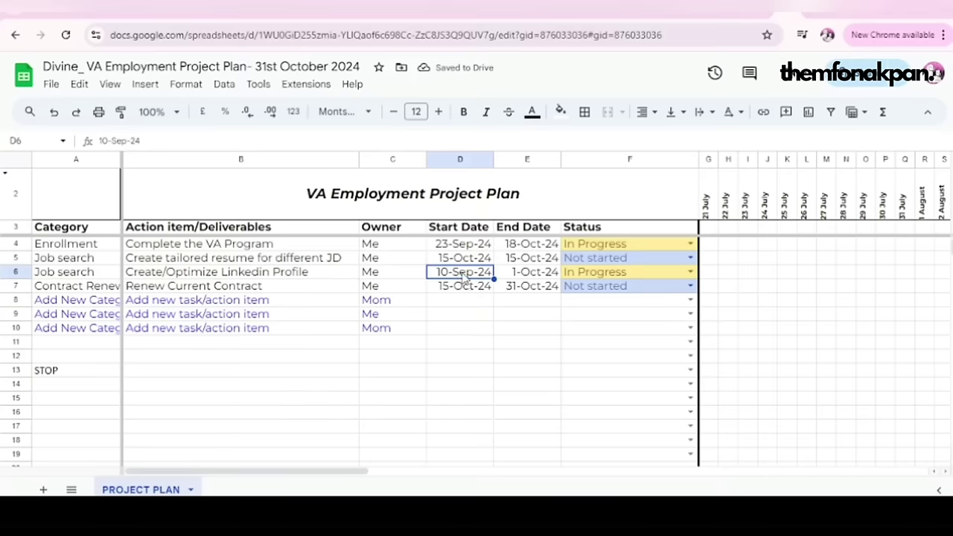
pyautogui.doubleClick(463, 274)
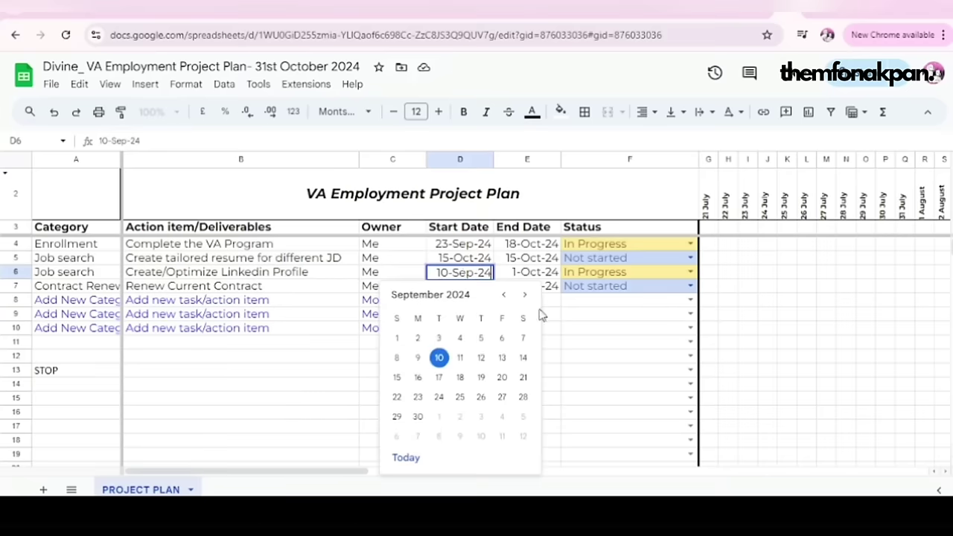
pyautogui.click(525, 296)
pyautogui.click(457, 377)
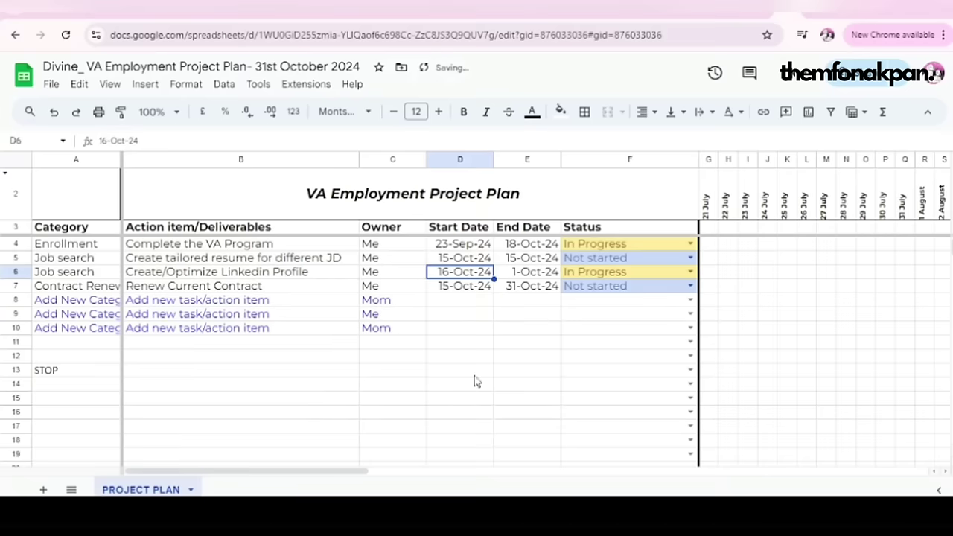
pyautogui.click(533, 274)
pyautogui.doubleClick(533, 274)
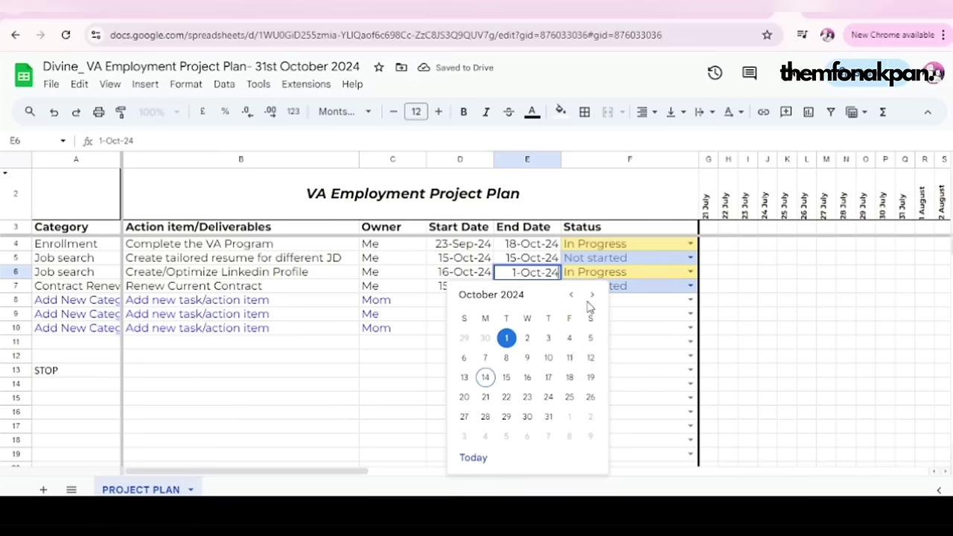
pyautogui.click(526, 377)
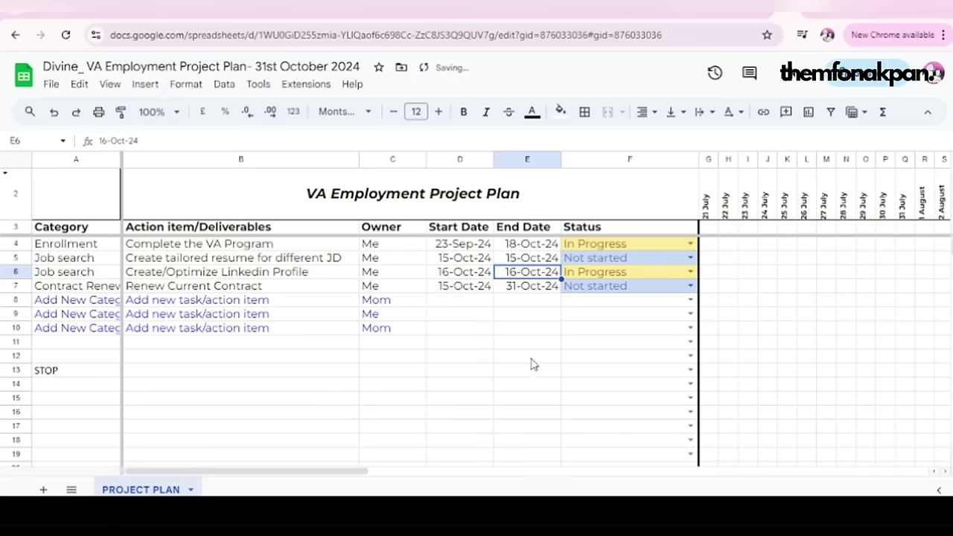
pyautogui.click(682, 271)
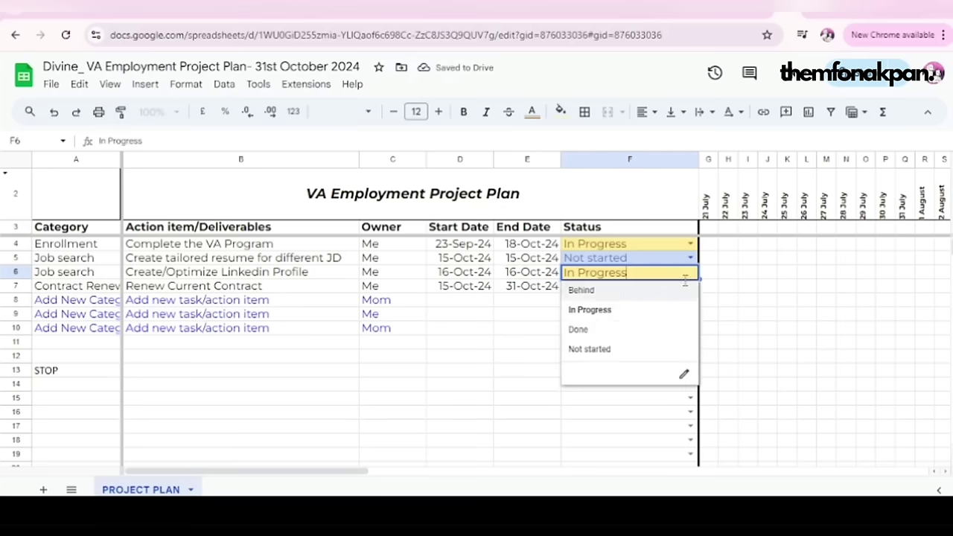
pyautogui.click(596, 349)
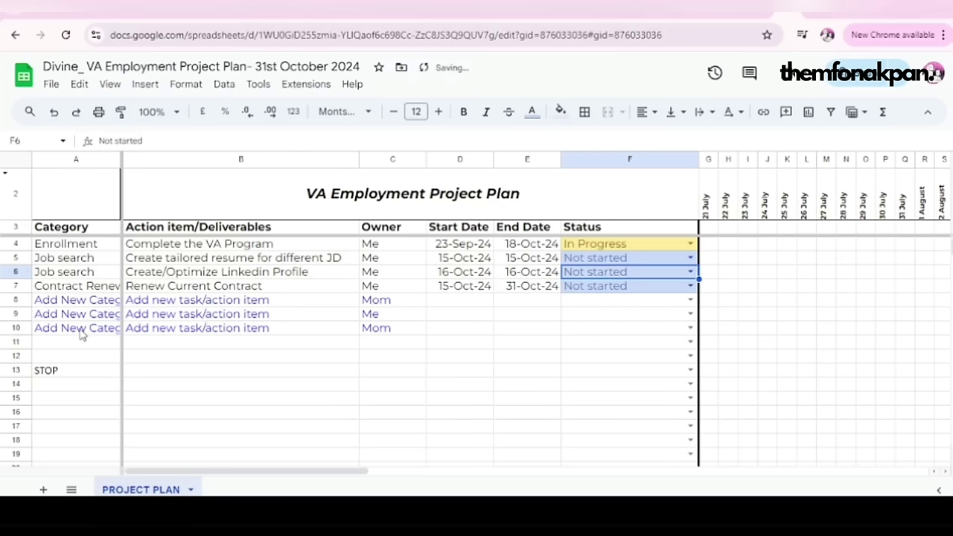
# Make row 7 a Job search task: 'Create Upwork & Fiverr account and apply for gig'
pyautogui.click(88, 274)
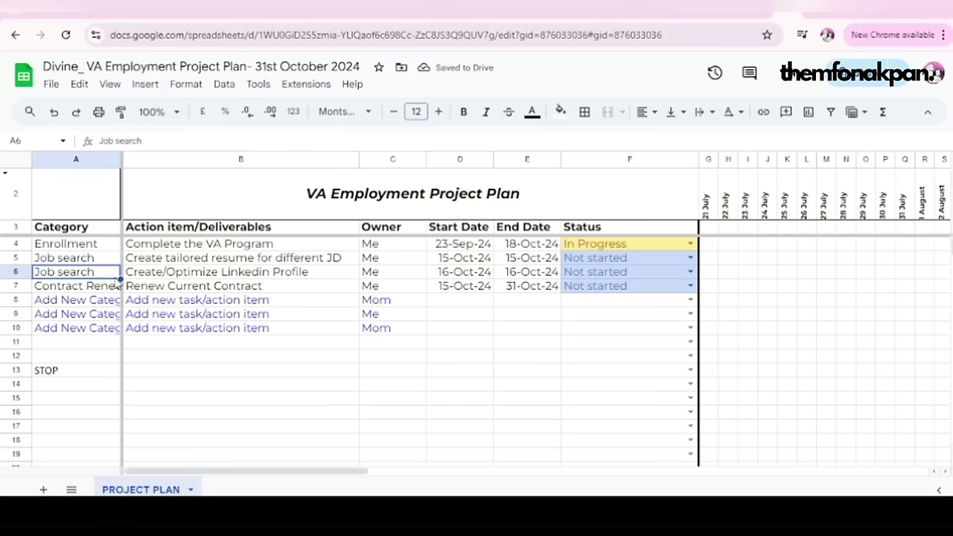
pyautogui.moveTo(121, 274); pyautogui.dragTo(149, 295)
pyautogui.click(162, 288)
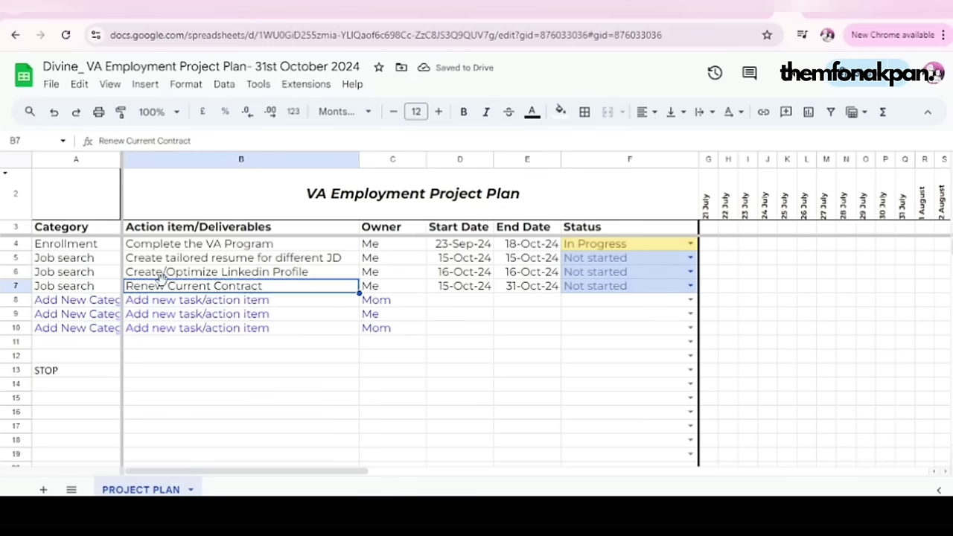
pyautogui.write('Create Upwork')
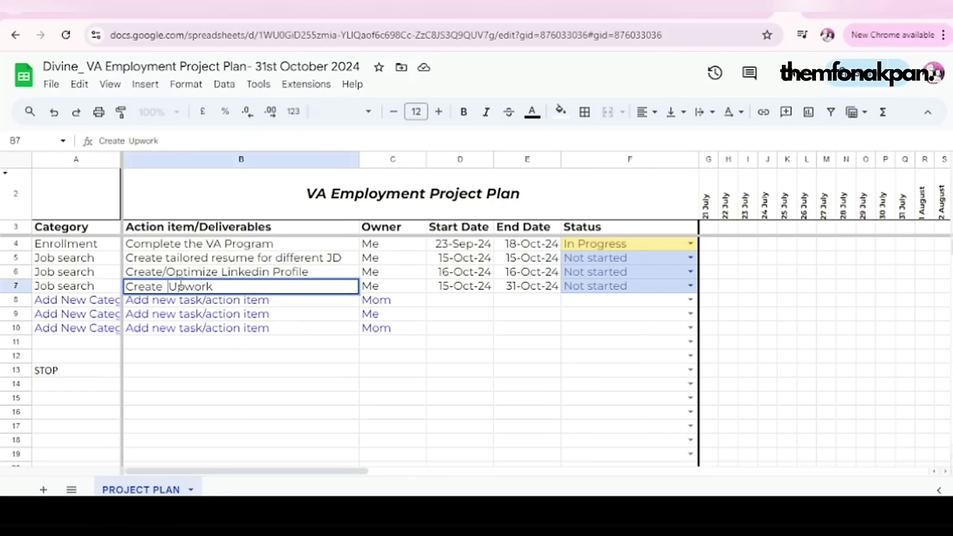
pyautogui.press('BackSpace')
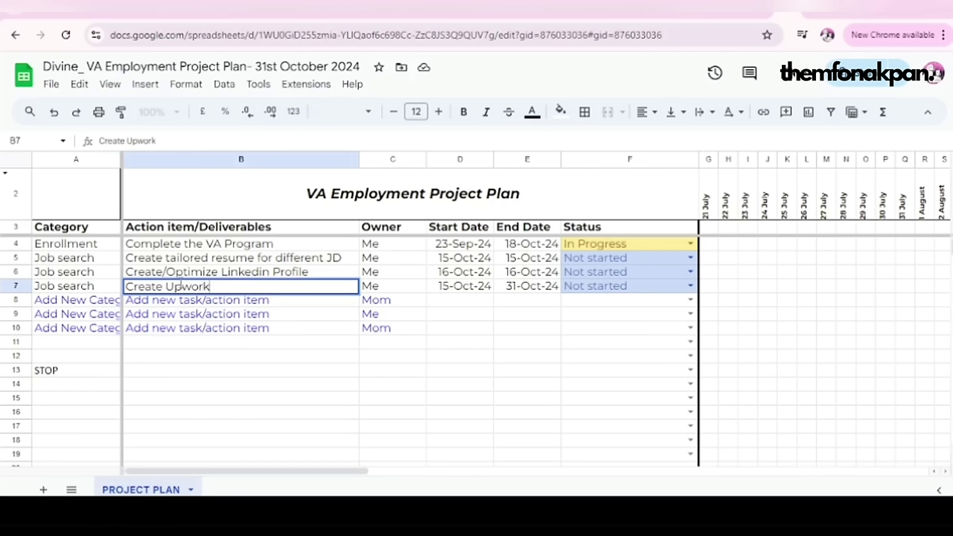
pyautogui.write('& Fiverr ac')
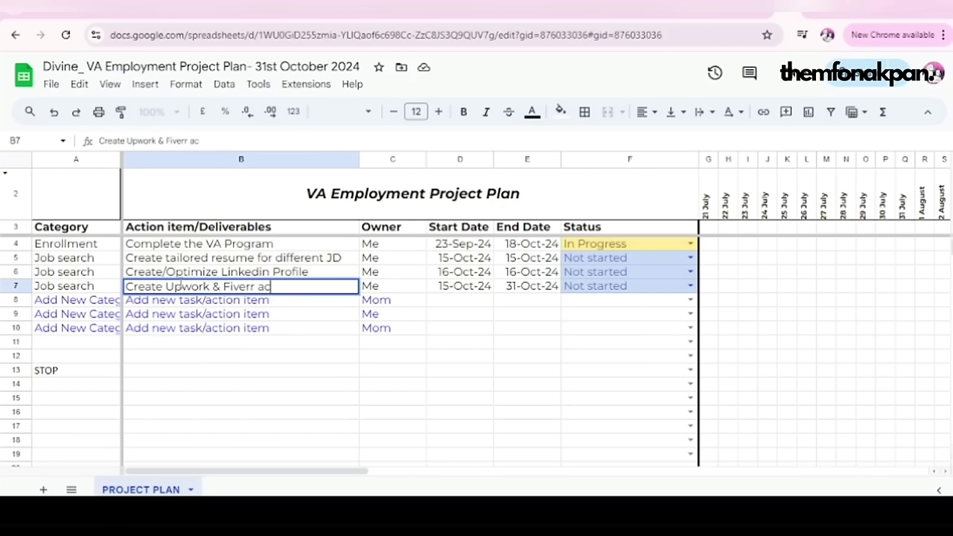
pyautogui.write('count')
pyautogui.write('and apply f')
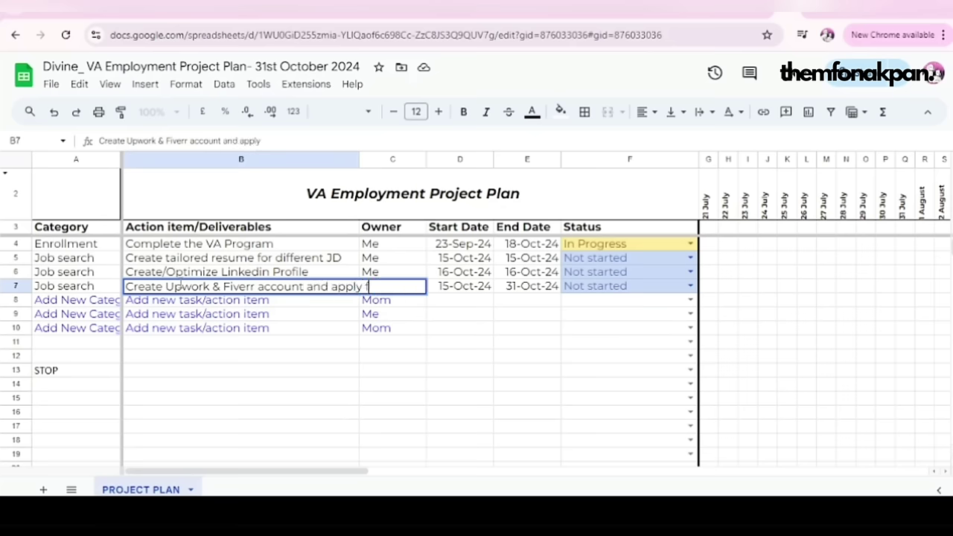
pyautogui.write('or ')
pyautogui.write('gig')
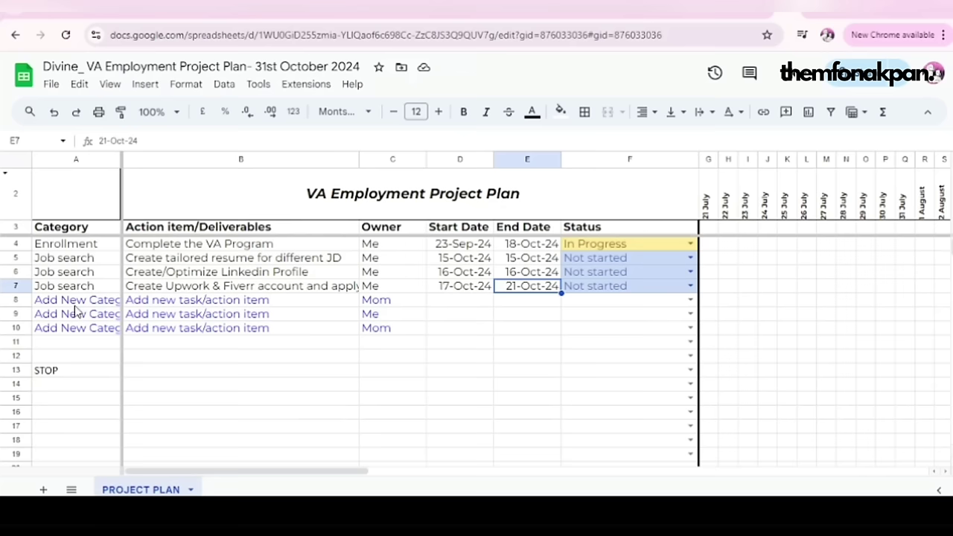
# Copy Job search into A8 and the Upwork & Fiverr task text into rows 8–10
pyautogui.click(116, 290)
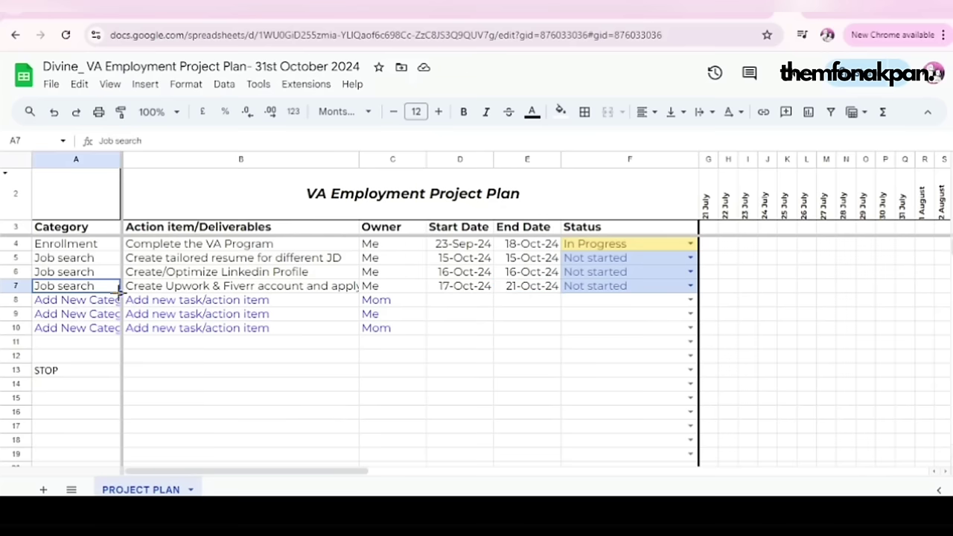
pyautogui.moveTo(119, 292); pyautogui.dragTo(119, 306)
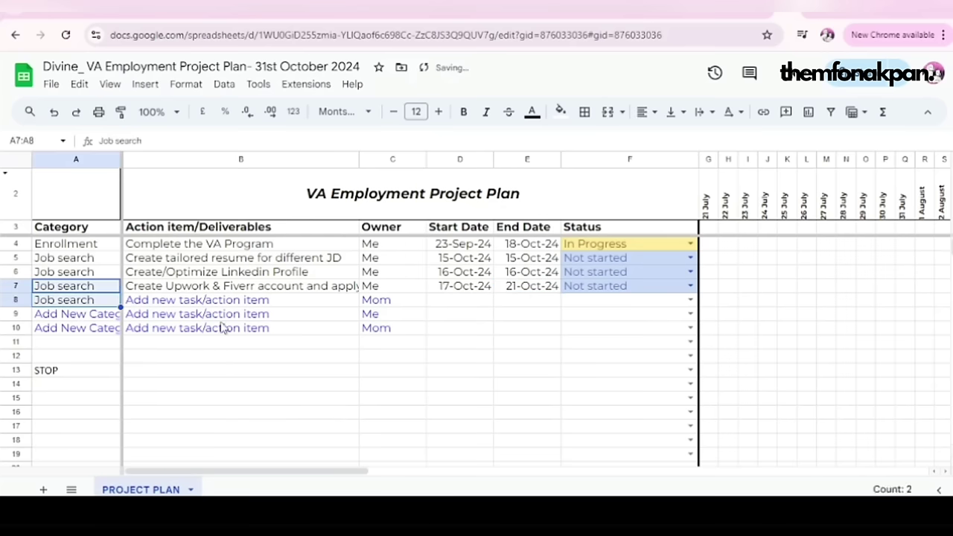
pyautogui.click(191, 302)
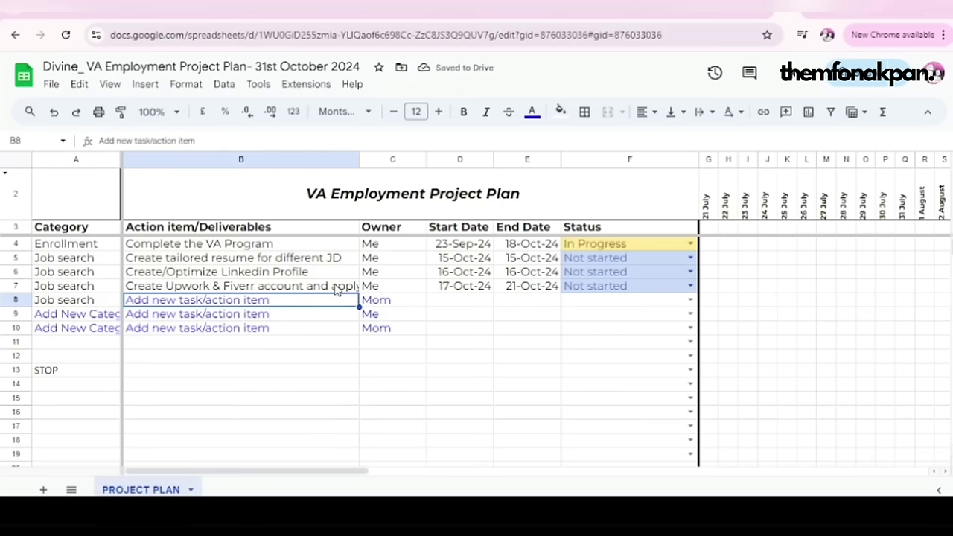
pyautogui.click(337, 289)
pyautogui.moveTo(359, 292); pyautogui.dragTo(361, 330)
pyautogui.click(219, 372)
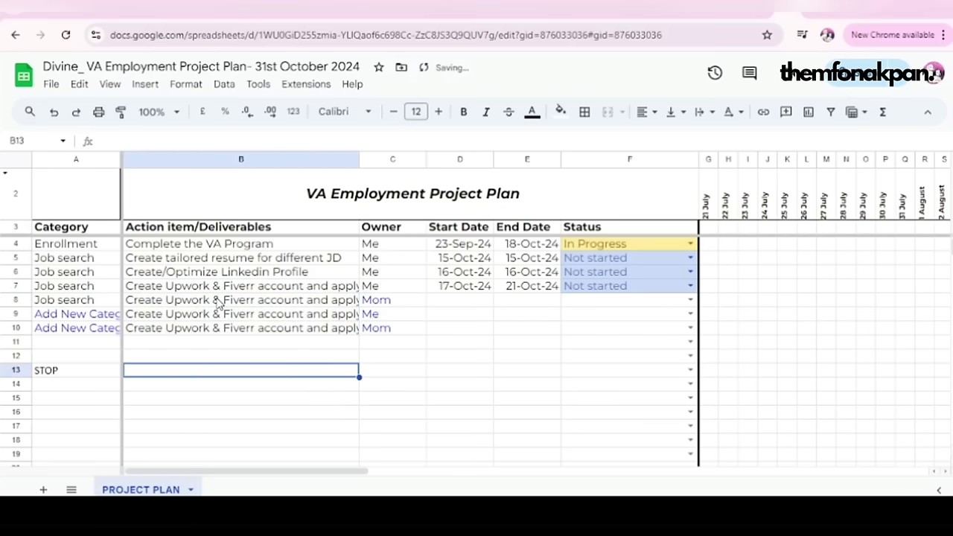
# Replace B8's task with 'Send cold emails & messages to clients on Linkedin'
pyautogui.click(217, 301)
pyautogui.doubleClick(216, 300)
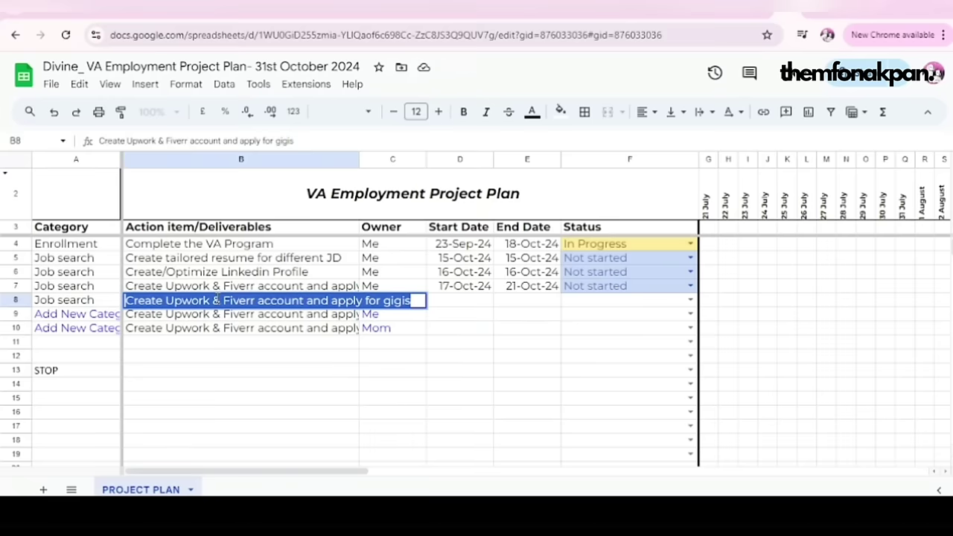
pyautogui.press('Delete')
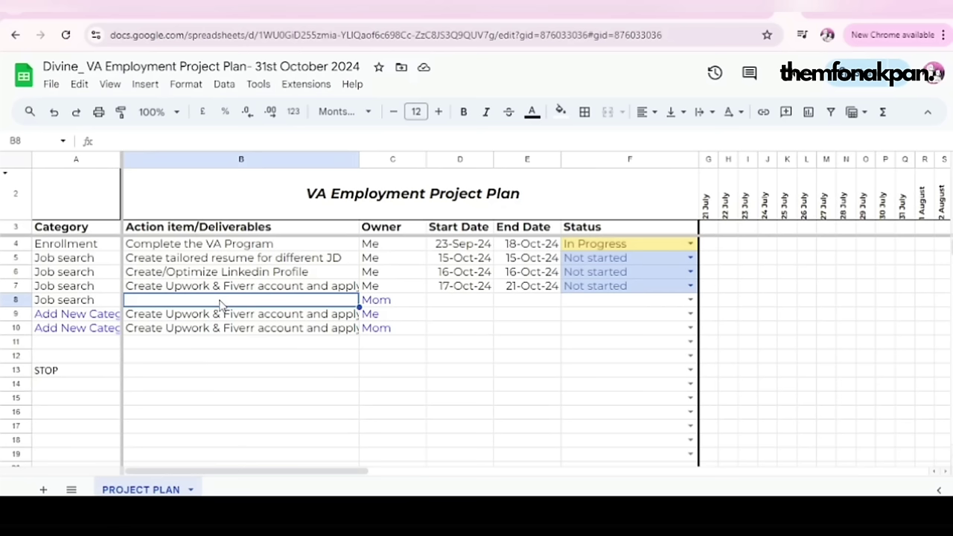
pyautogui.write('Se')
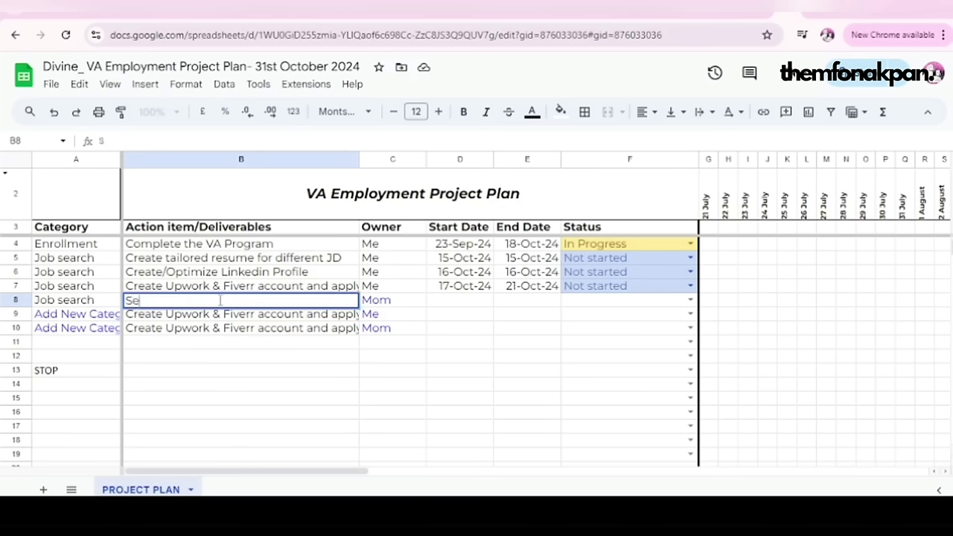
pyautogui.write('nd cus')
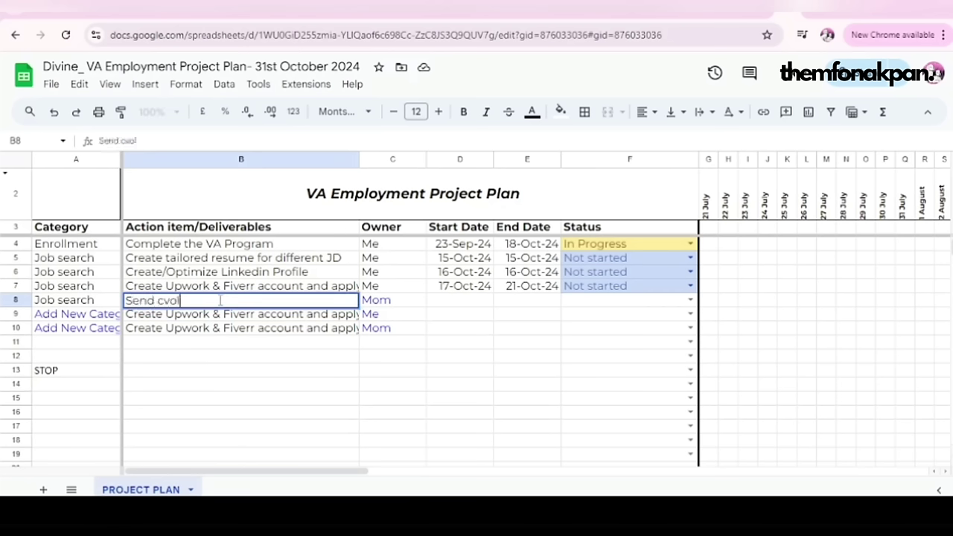
pyautogui.press('BackSpace')
pyautogui.press('BackSpace')
pyautogui.press('BackSpace')
pyautogui.write('cold emails')
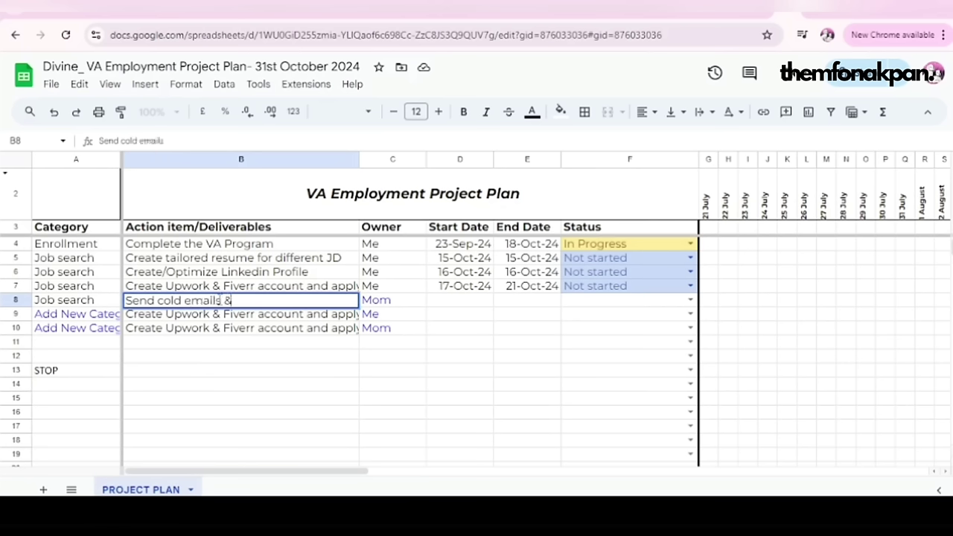
pyautogui.write(' & messages')
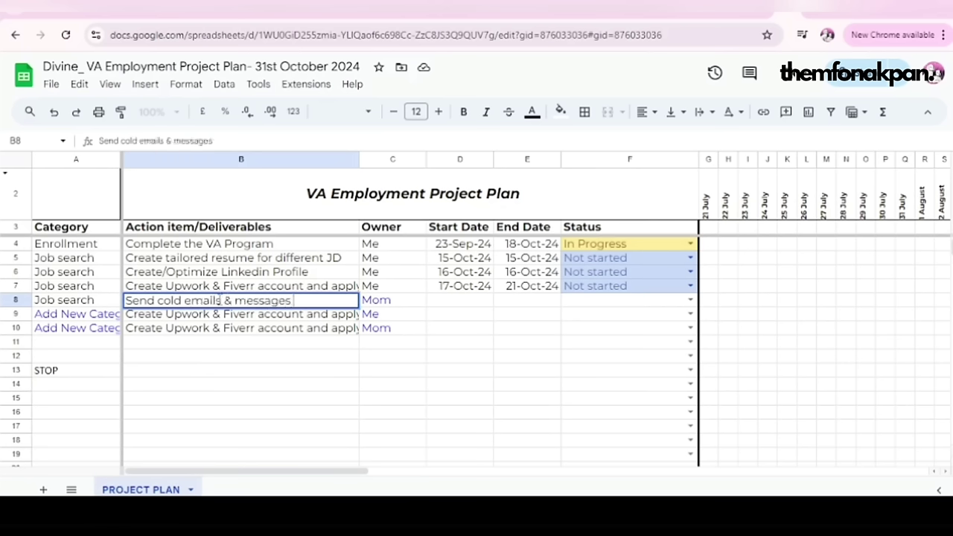
pyautogui.write(' to clients')
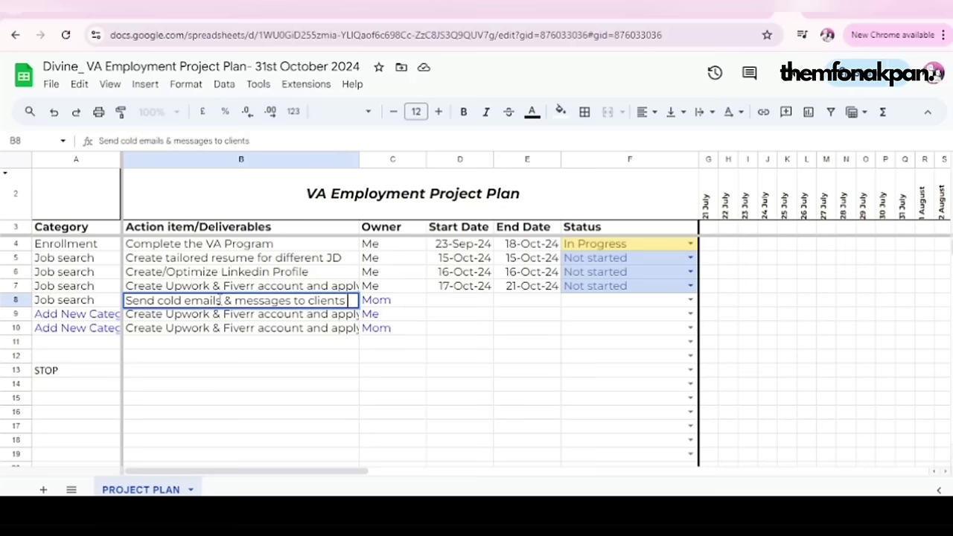
pyautogui.write(' on Linkedin')
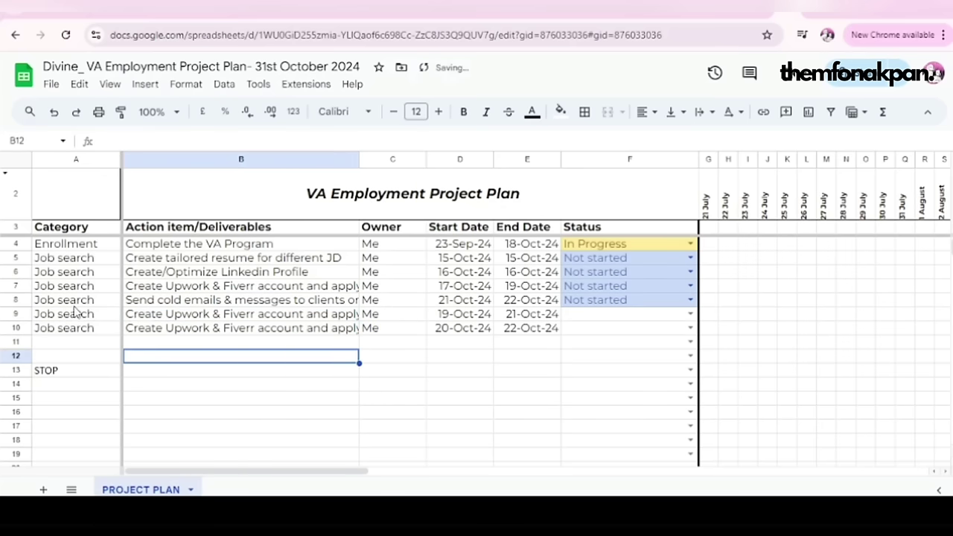
pyautogui.click(72, 315)
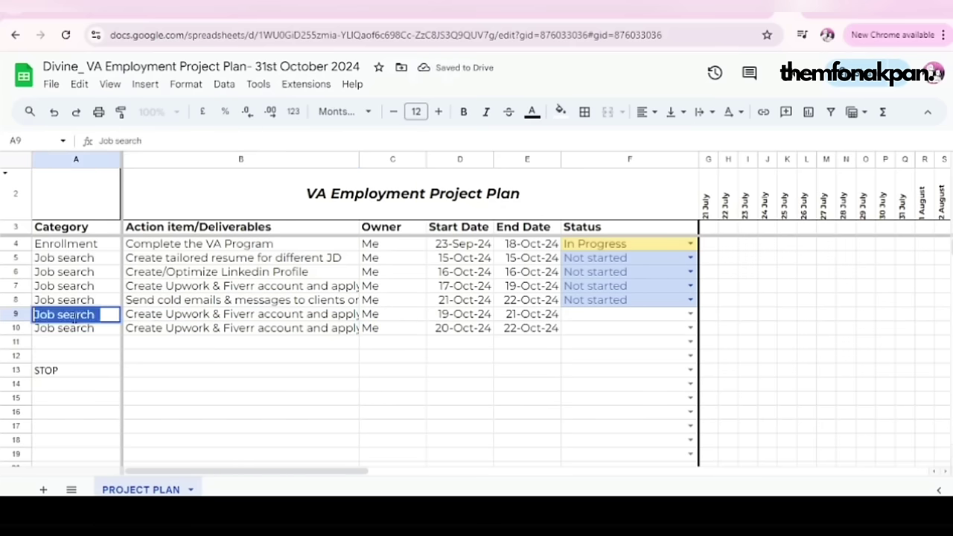
# Give row 9 the Client Onboarding category and the task 'Sign Contracts with 3 clients'
pyautogui.write('Client')
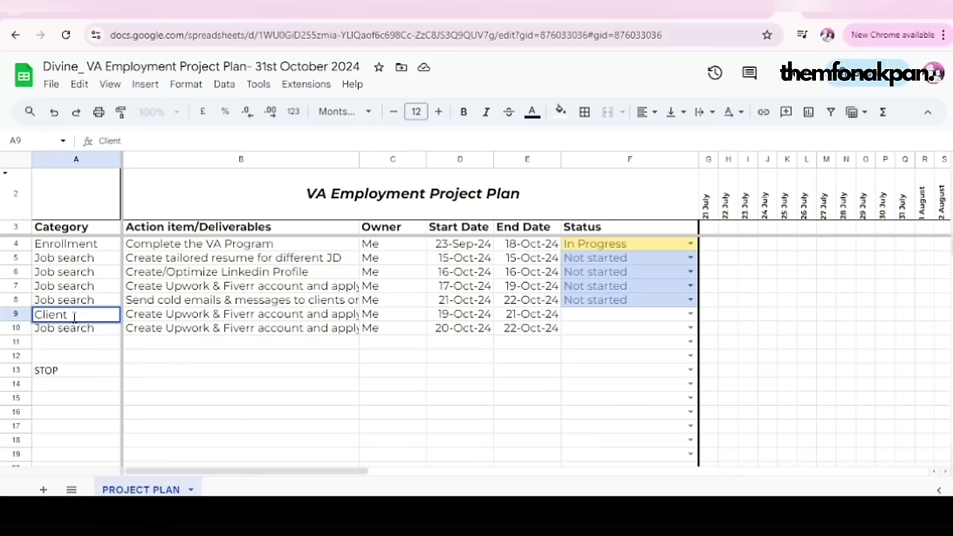
pyautogui.write(' Onboardi')
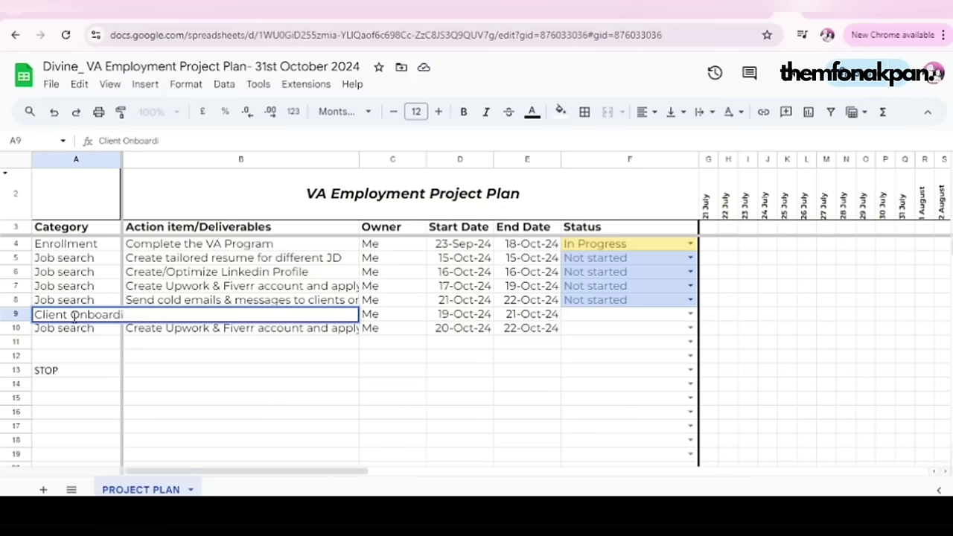
pyautogui.click(187, 314)
pyautogui.write('C')
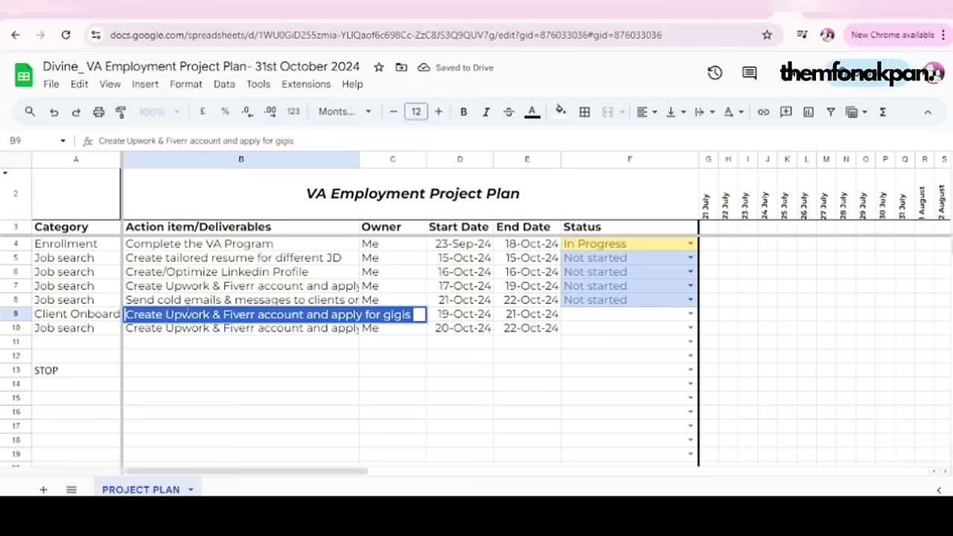
pyautogui.write('Sign')
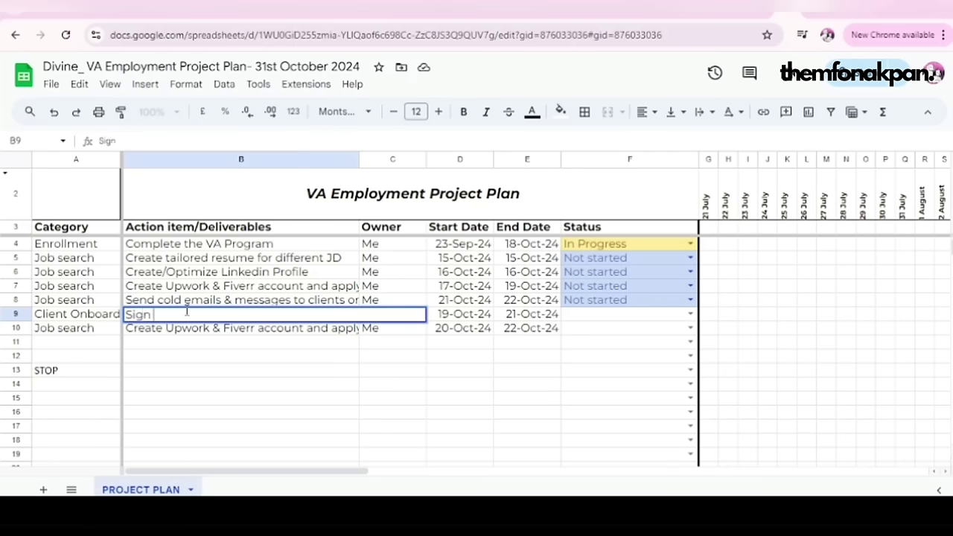
pyautogui.write(' Contrac')
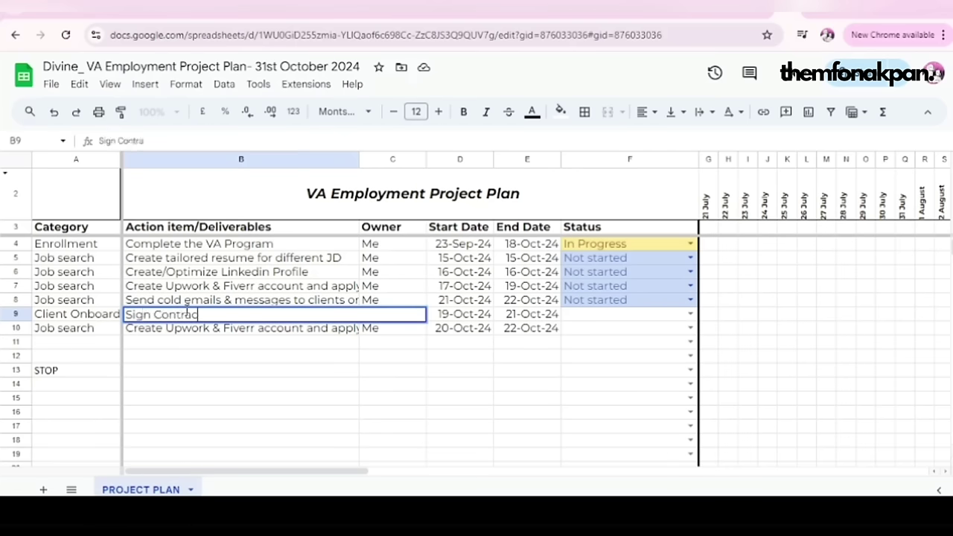
pyautogui.write('ts with 3 c')
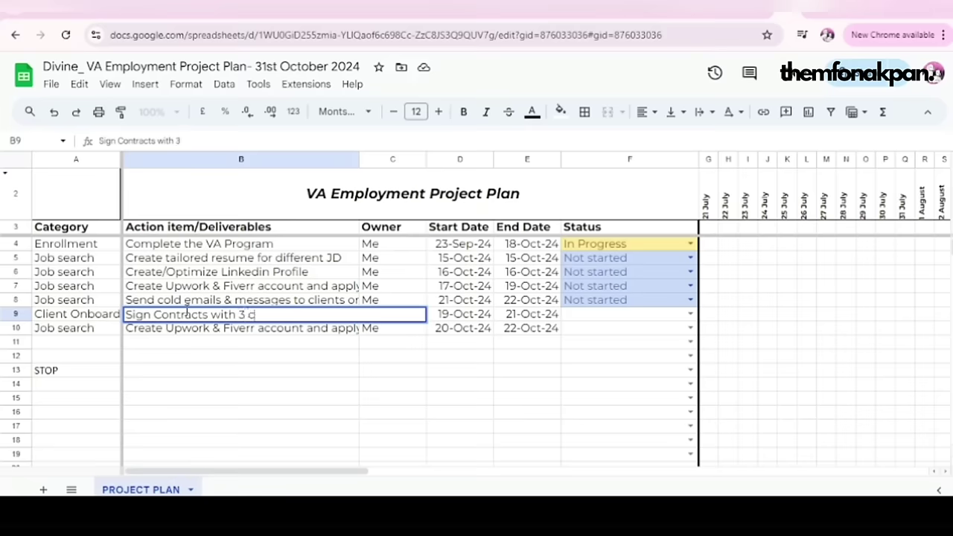
pyautogui.write('lients')
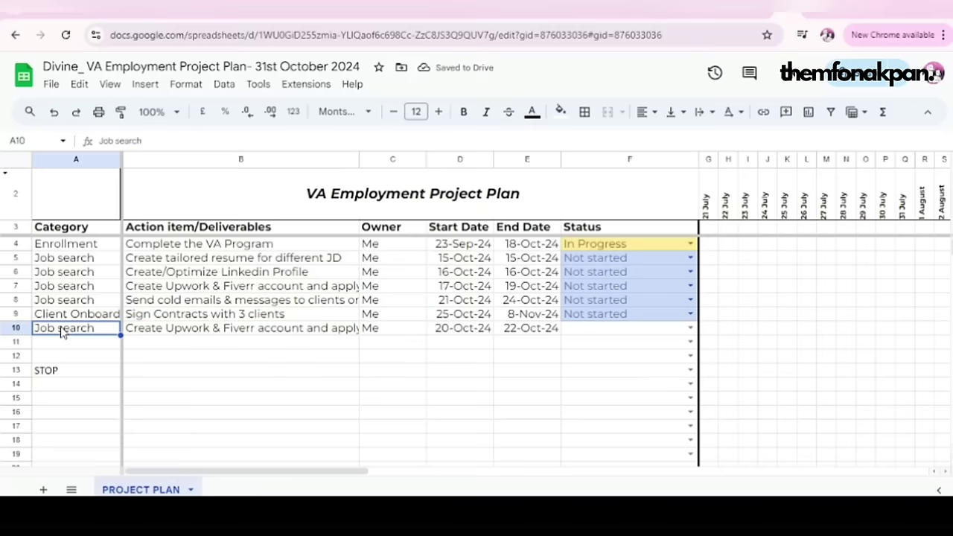
# Change row 10 to category VA Work with the task 'Starrtt workign with client 1'
pyautogui.doubleClick(63, 333)
pyautogui.hotkey('ctrl', 'a')
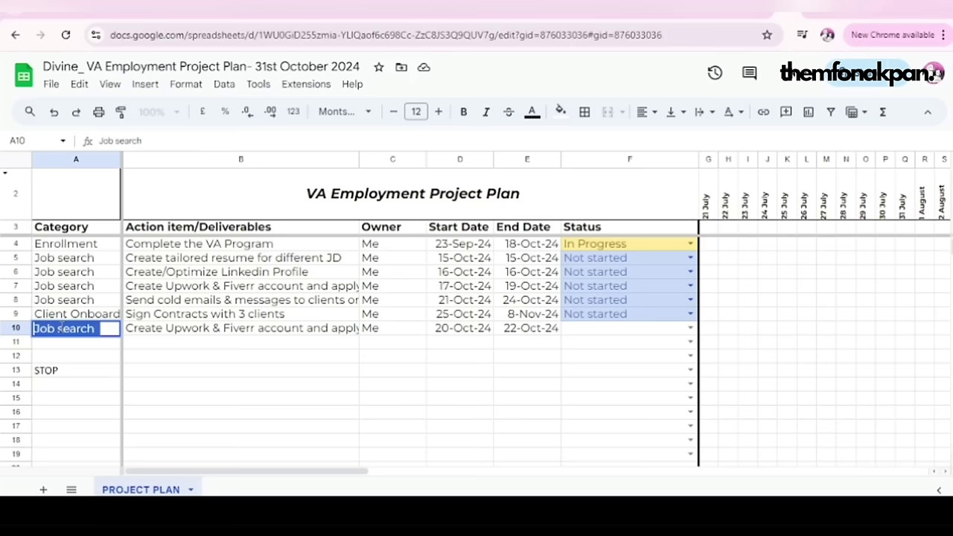
pyautogui.write('VA Work')
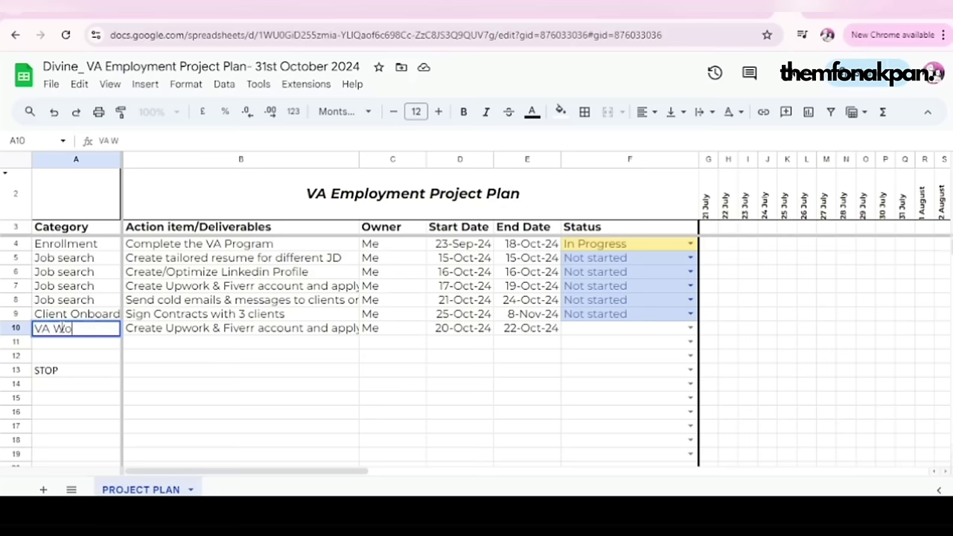
pyautogui.click(232, 381)
pyautogui.click(227, 333)
pyautogui.doubleClick(227, 333)
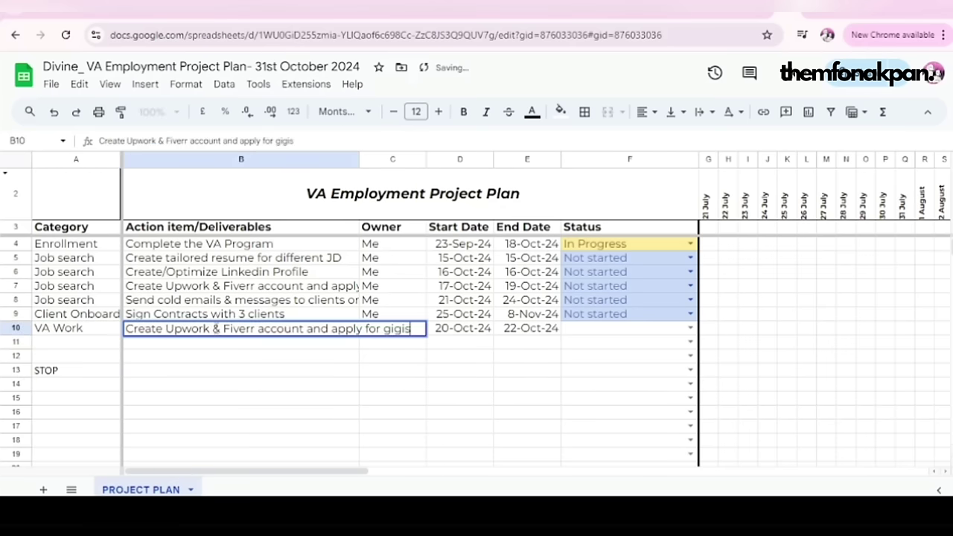
pyautogui.hotkey('ctrl', 'a')
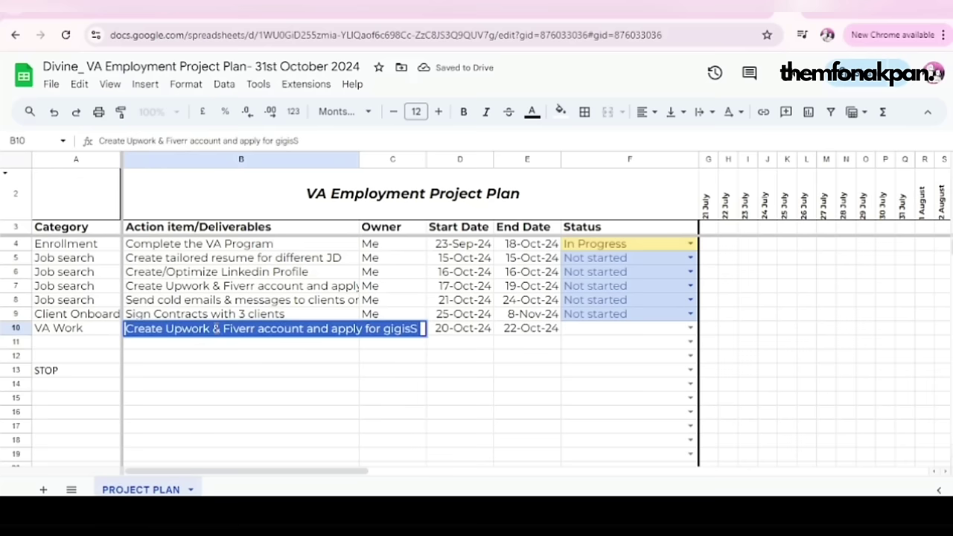
pyautogui.write('Starrtt')
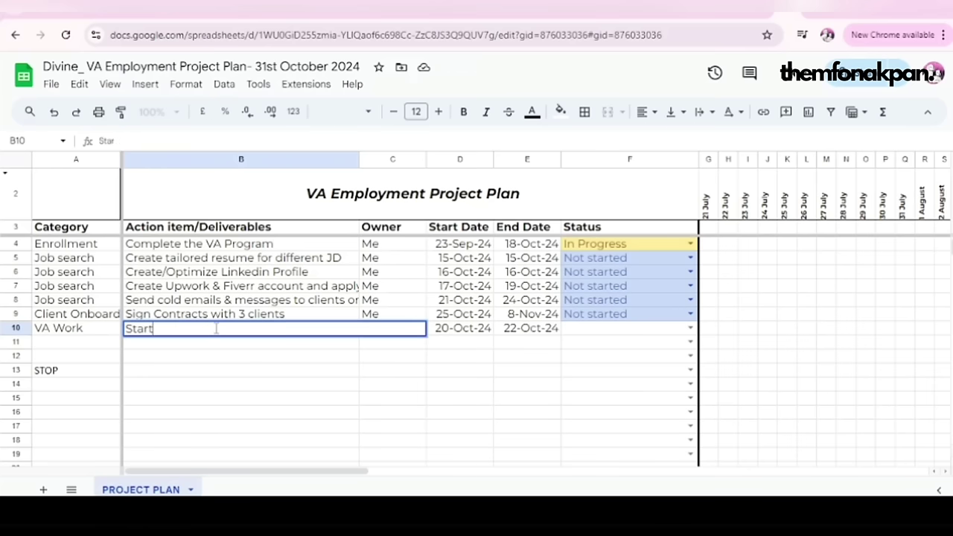
pyautogui.write(' workign with client ')
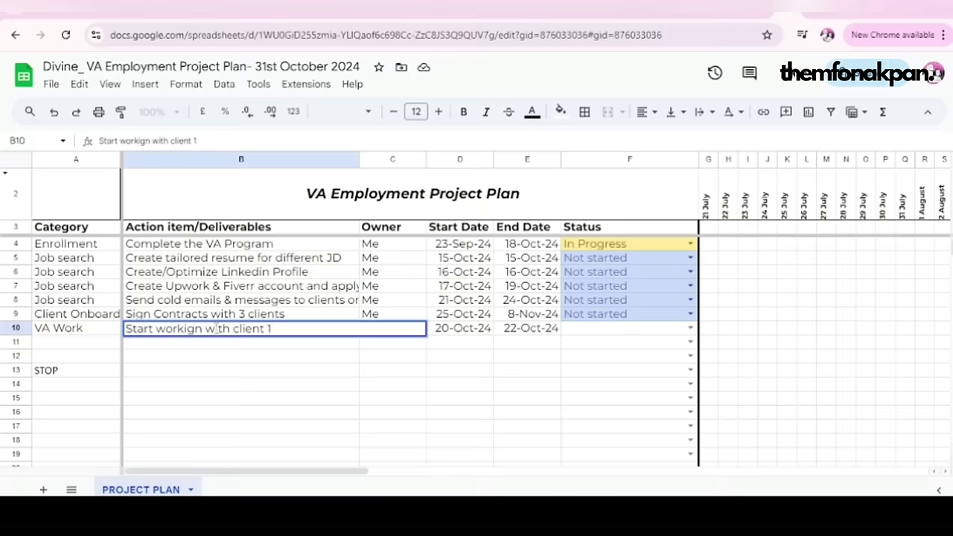
pyautogui.write('1')
pyautogui.click(228, 371)
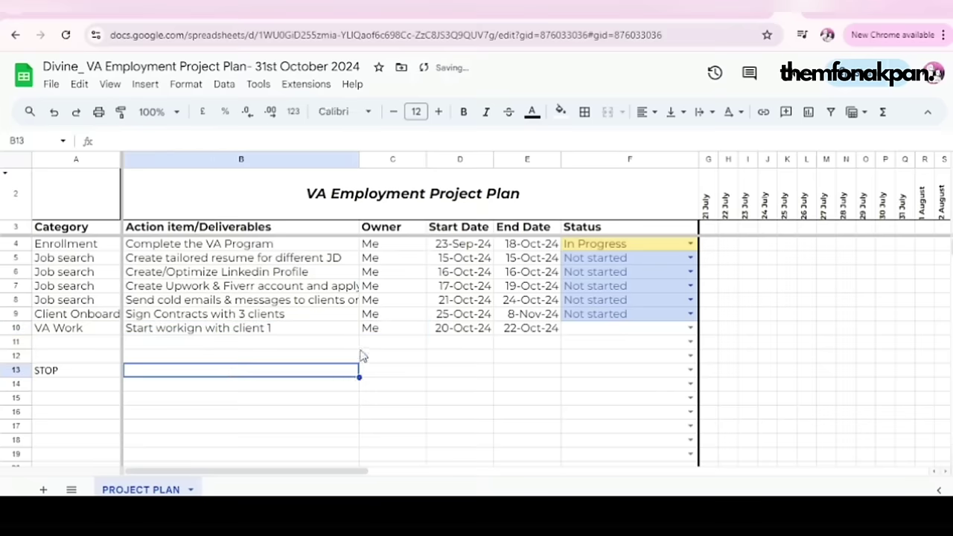
# Date row 10 from 11-Nov-24 to 15-Nov-24 and set its status to Not started
pyautogui.click(402, 330)
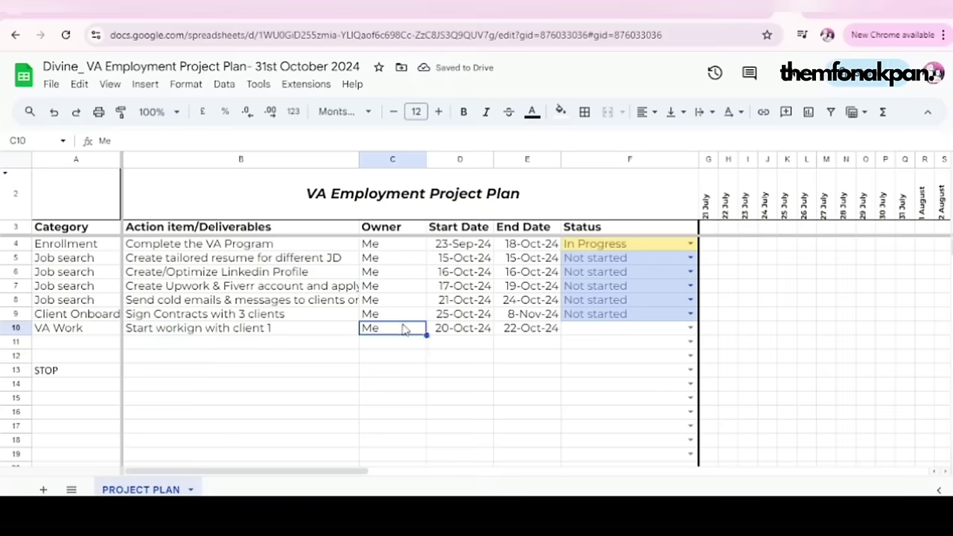
pyautogui.click(449, 330)
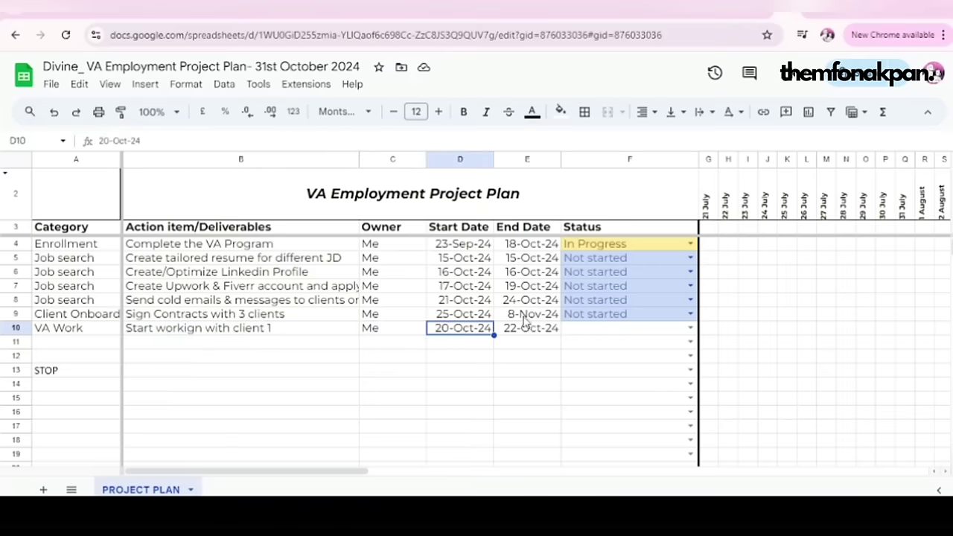
pyautogui.doubleClick(477, 333)
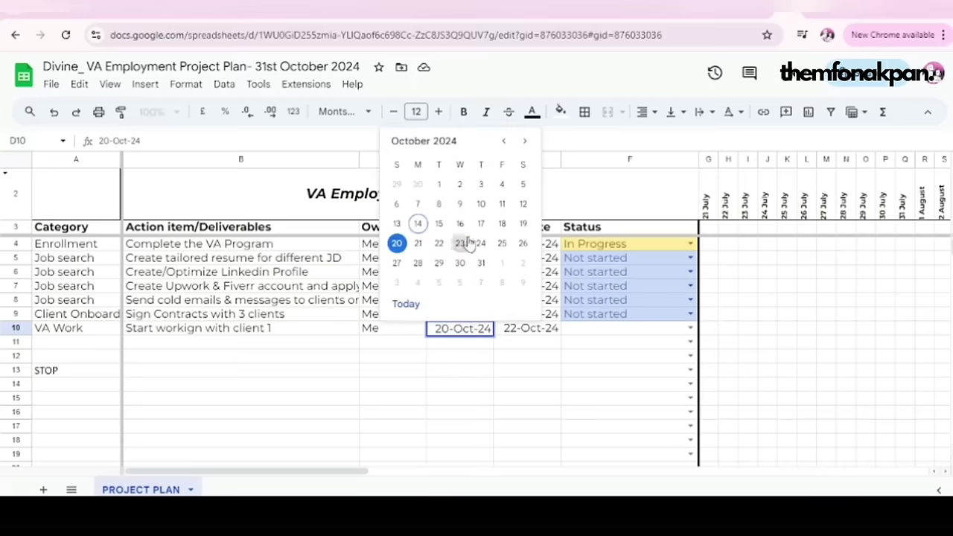
pyautogui.click(524, 140)
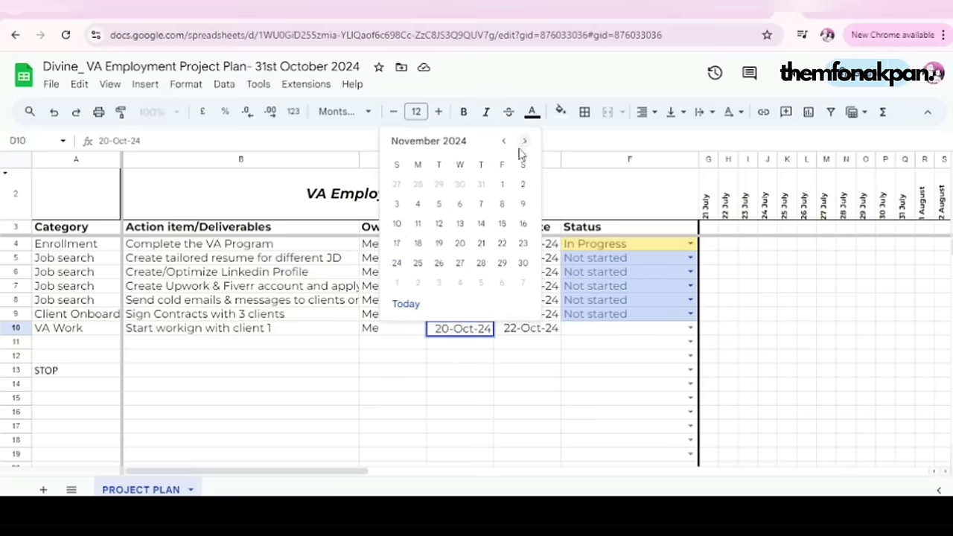
pyautogui.click(417, 224)
pyautogui.doubleClick(530, 328)
pyautogui.click(589, 143)
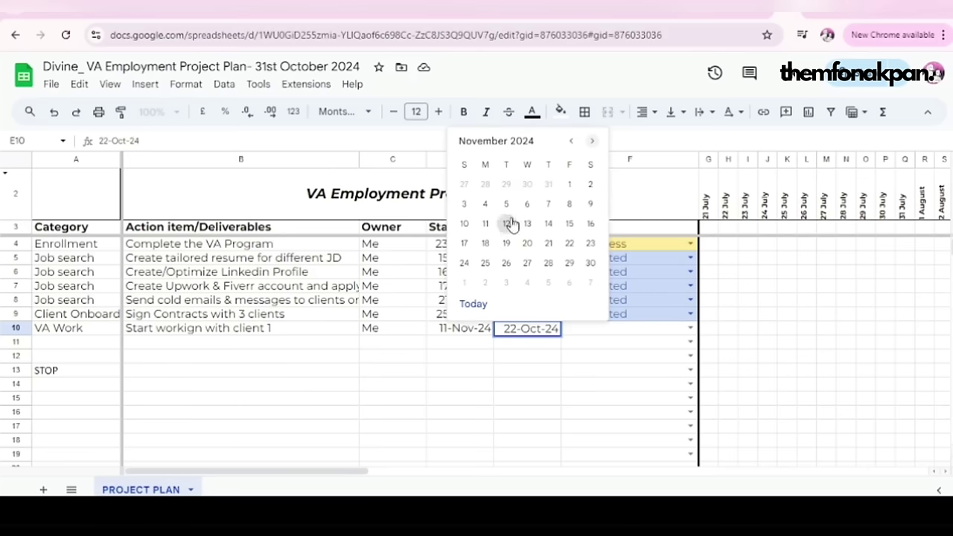
pyautogui.click(569, 226)
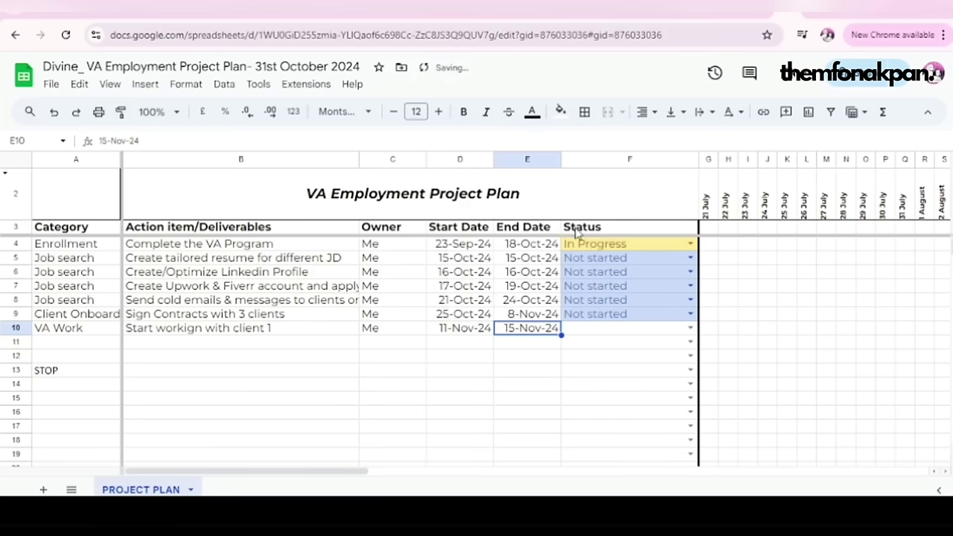
pyautogui.click(689, 327)
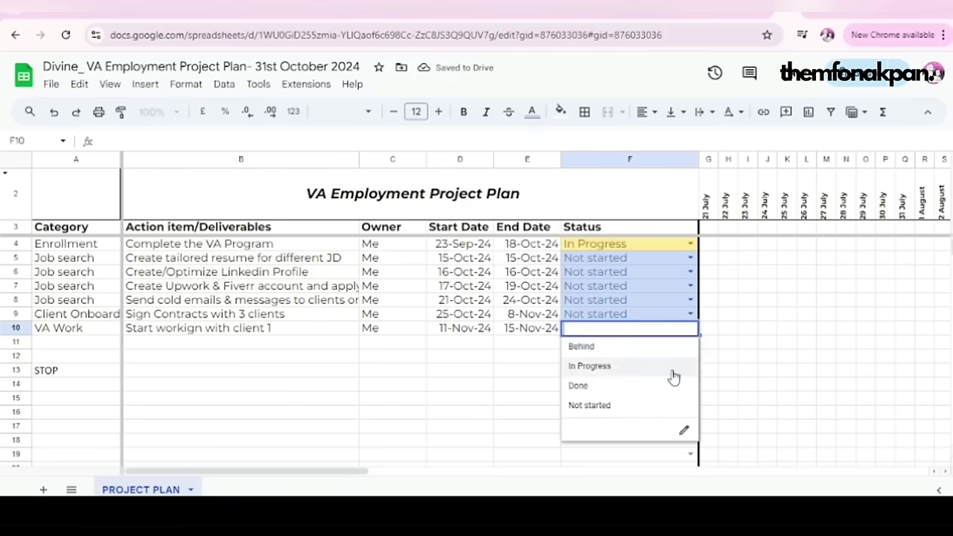
pyautogui.click(606, 408)
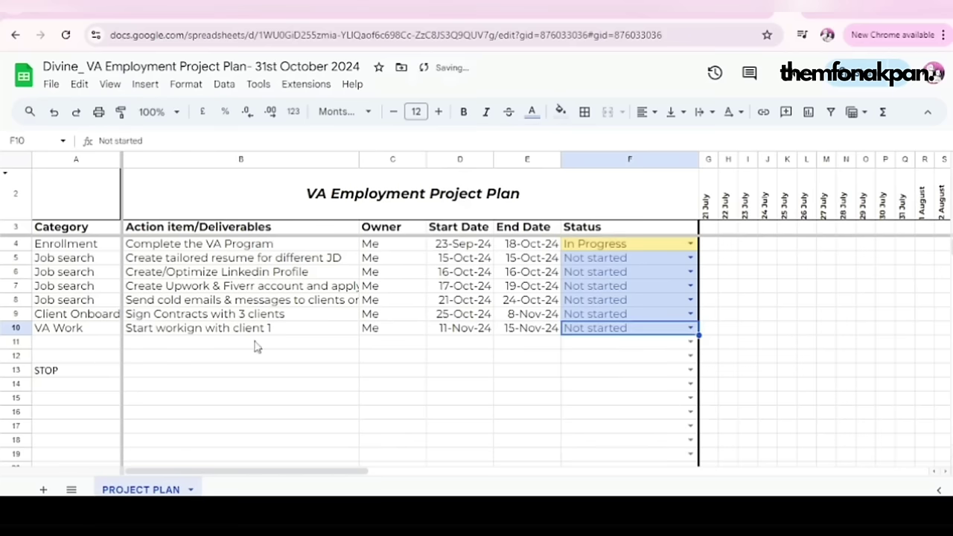
pyautogui.click(87, 345)
pyautogui.click(79, 331)
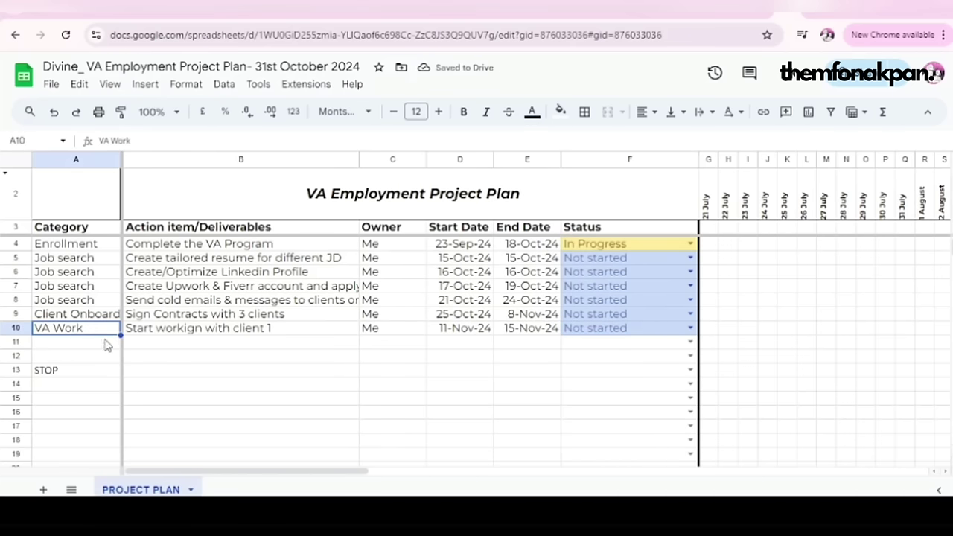
# Fill VA Work down to rows 11–12, fix 'workign', and fill client 2 and client 3 tasks
pyautogui.moveTo(119, 335); pyautogui.dragTo(119, 359)
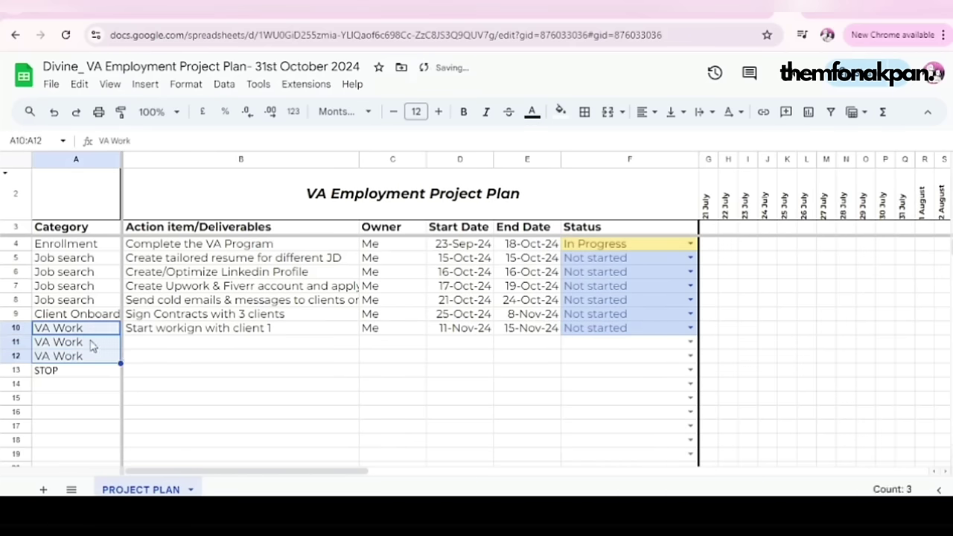
pyautogui.click(222, 331)
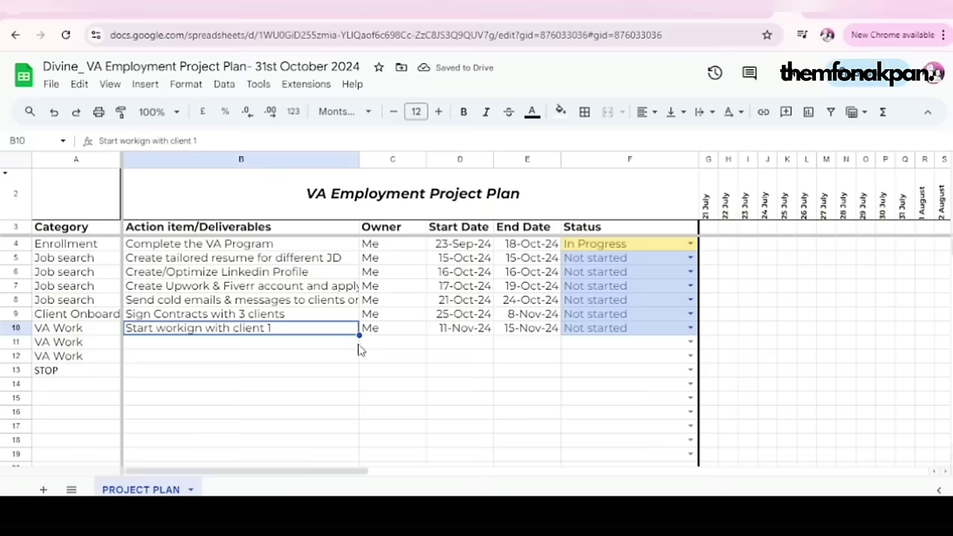
pyautogui.moveTo(360, 341); pyautogui.dragTo(313, 337)
pyautogui.click(179, 334)
pyautogui.doubleClick(202, 331)
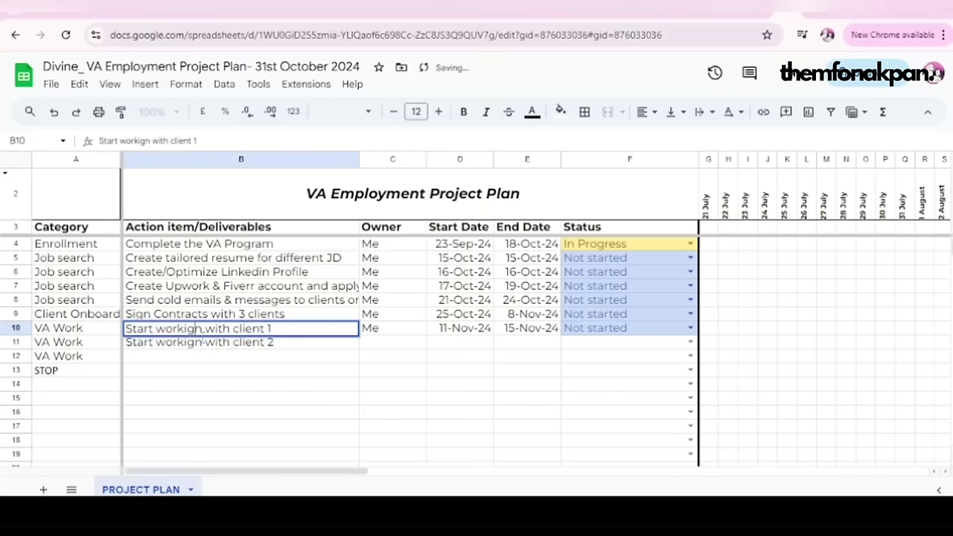
pyautogui.press('BackSpace')
pyautogui.write('g')
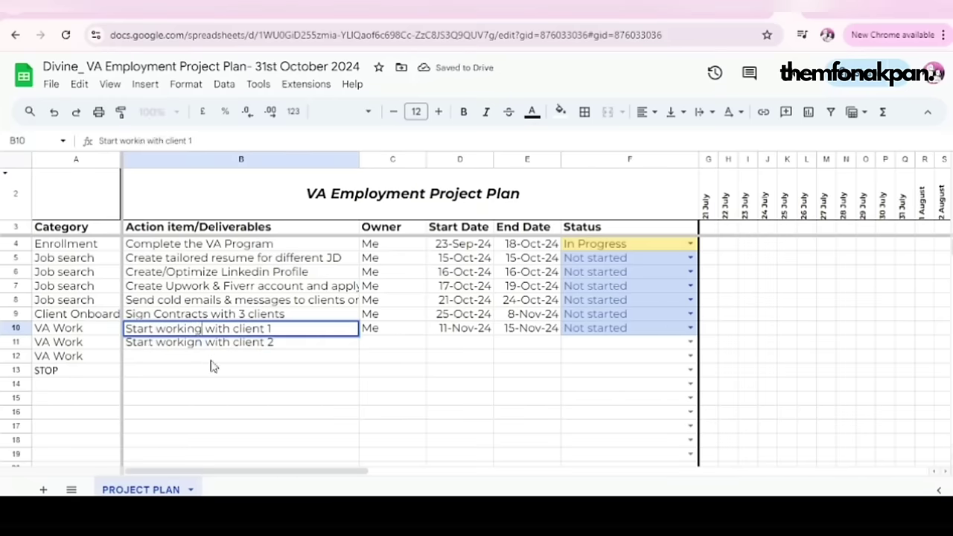
pyautogui.click(251, 372)
pyautogui.click(357, 335)
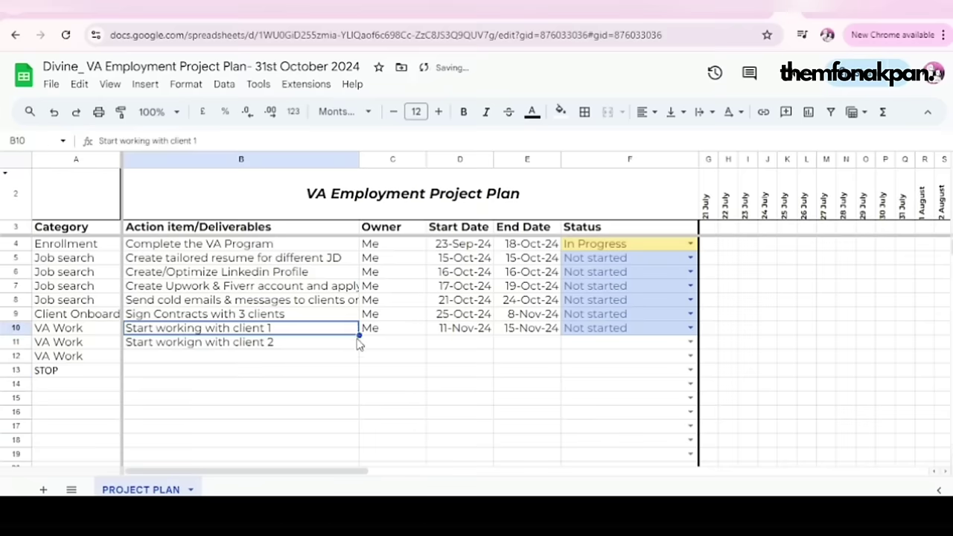
pyautogui.moveTo(358, 335); pyautogui.dragTo(356, 360)
pyautogui.click(265, 400)
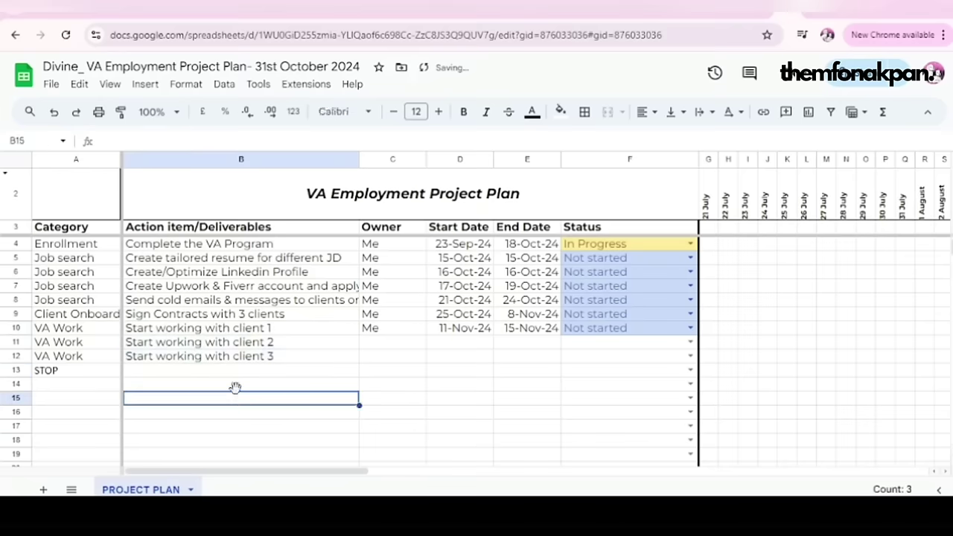
# Fill owner Me, the start and end dates, and Not started status down to row 13
pyautogui.click(395, 332)
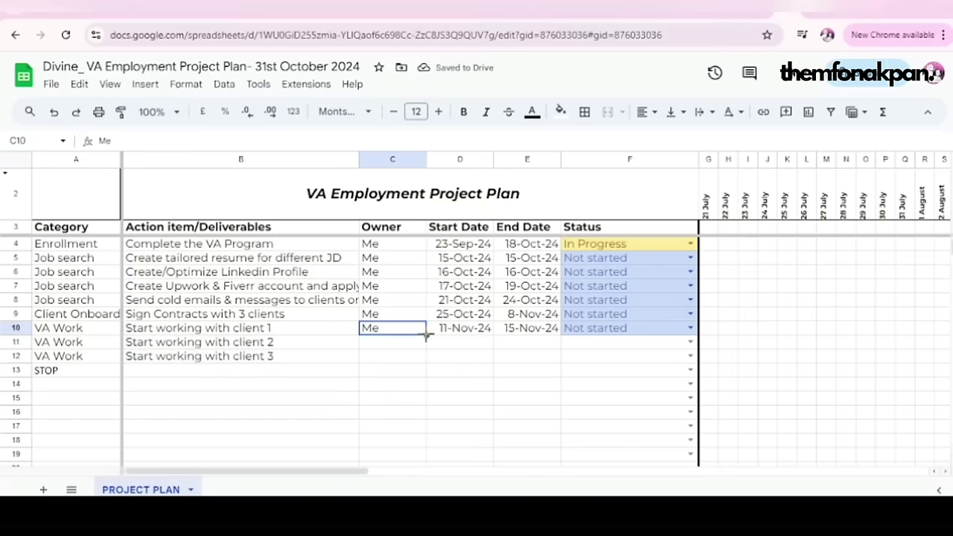
pyautogui.moveTo(427, 335); pyautogui.dragTo(425, 376)
pyautogui.click(460, 328)
pyautogui.moveTo(493, 335); pyautogui.dragTo(494, 376)
pyautogui.click(527, 328)
pyautogui.moveTo(560, 335); pyautogui.dragTo(560, 376)
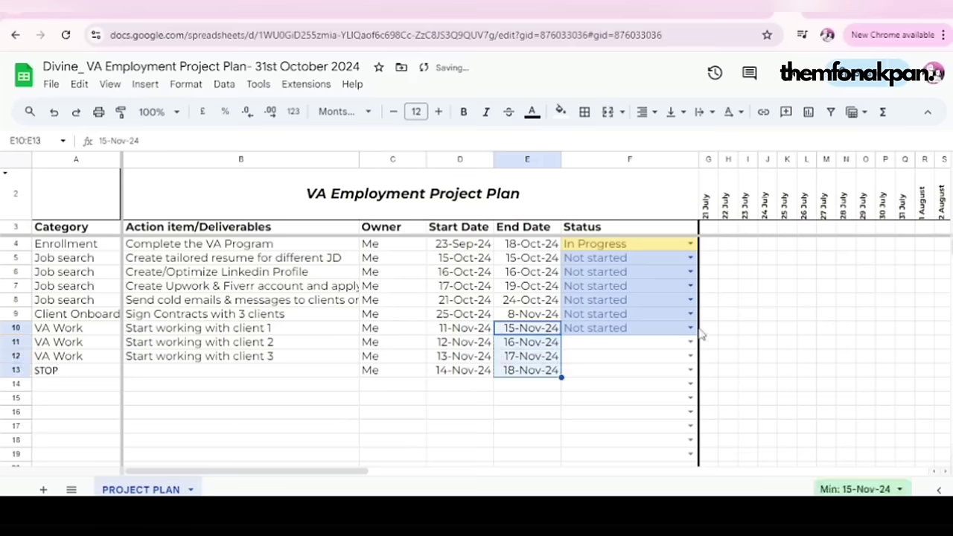
pyautogui.click(629, 327)
pyautogui.moveTo(699, 335); pyautogui.dragTo(699, 376)
pyautogui.click(630, 383)
# Set client 2's dates to 15 November through 30 November
pyautogui.doubleClick(460, 342)
pyautogui.click(502, 236)
pyautogui.doubleClick(527, 341)
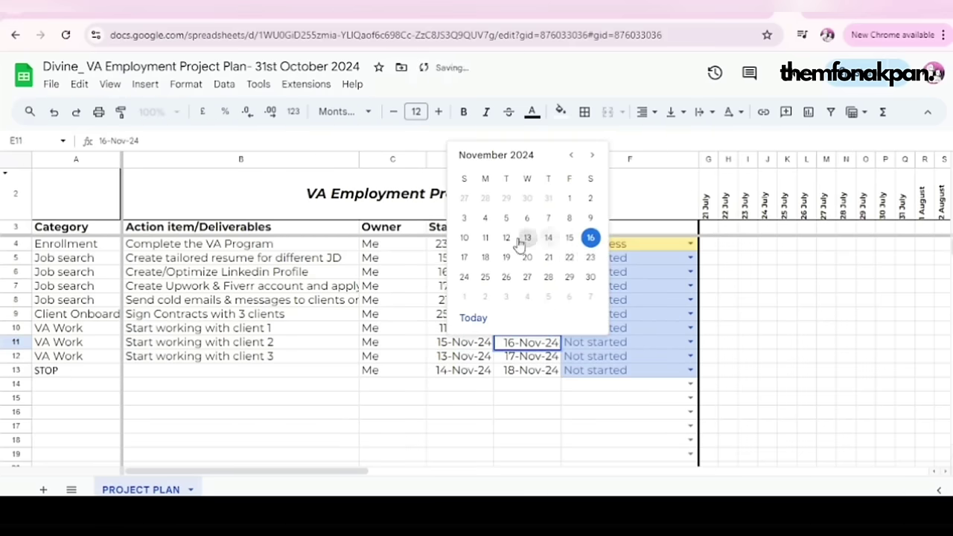
pyautogui.click(592, 275)
# Replace STOP in A13 with the category Contract Renewal
pyautogui.click(100, 372)
pyautogui.write('VA Work')
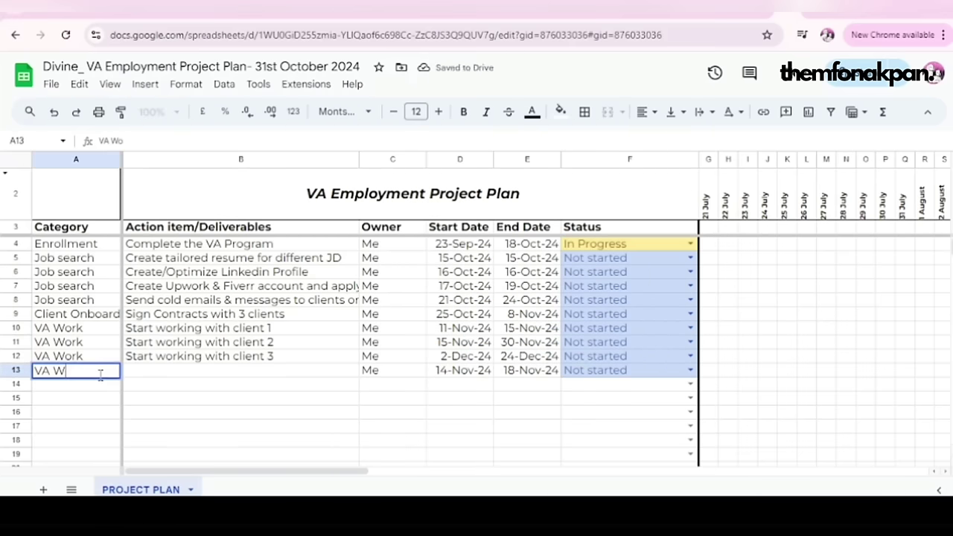
pyautogui.press('BackSpace')
pyautogui.press('BackSpace')
pyautogui.press('BackSpace')
pyautogui.press('BackSpace')
pyautogui.press('BackSpace')
pyautogui.press('BackSpace')
pyautogui.press('BackSpace')
pyautogui.write('Contra')
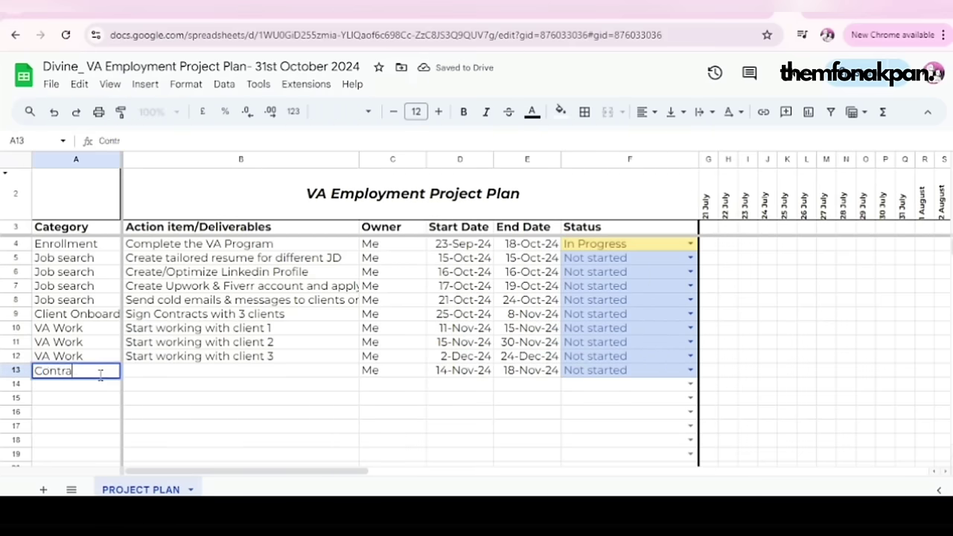
pyautogui.write('ct Ren')
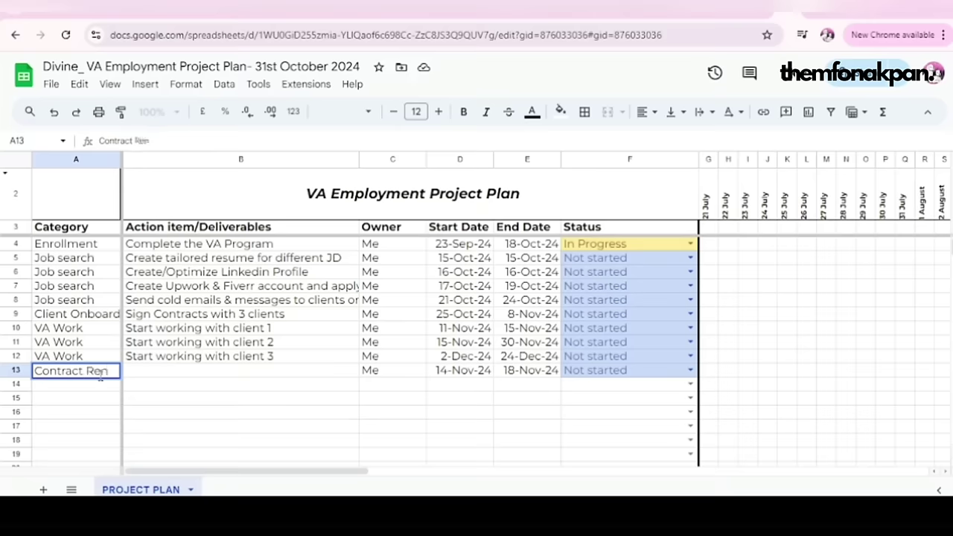
pyautogui.write('ewal')
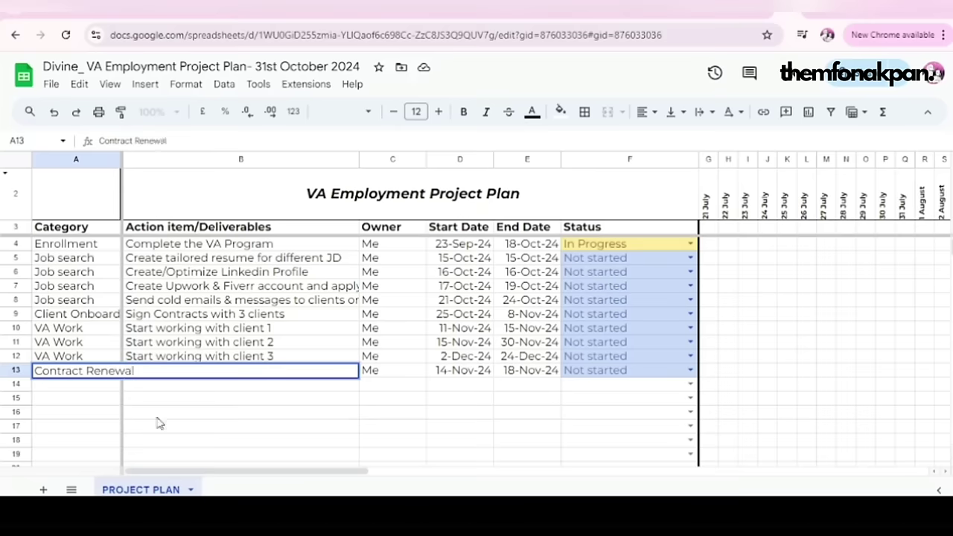
pyautogui.click(156, 421)
# Enter 'Renew Contract with client 3 for a year' as row 13's action item
pyautogui.click(179, 378)
pyautogui.doubleClick(178, 378)
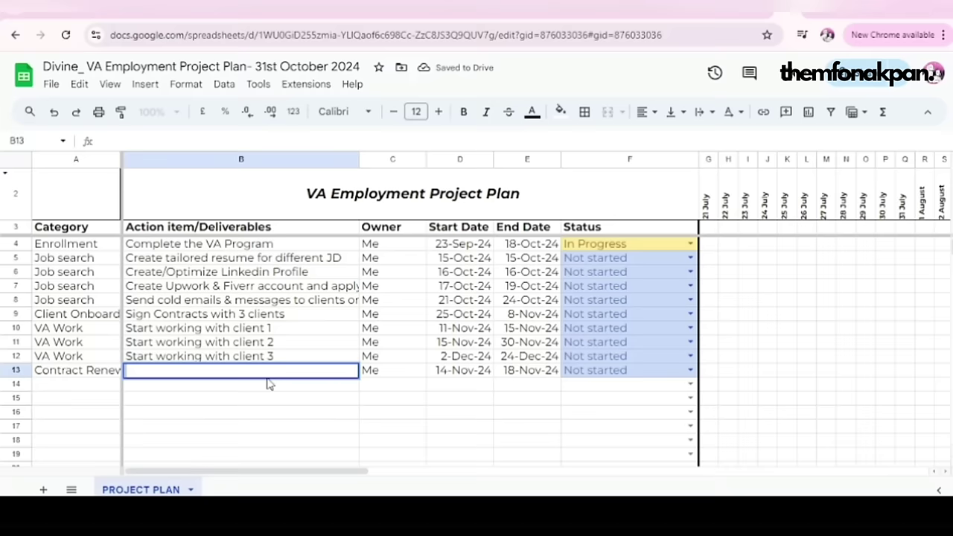
pyautogui.write('Renew')
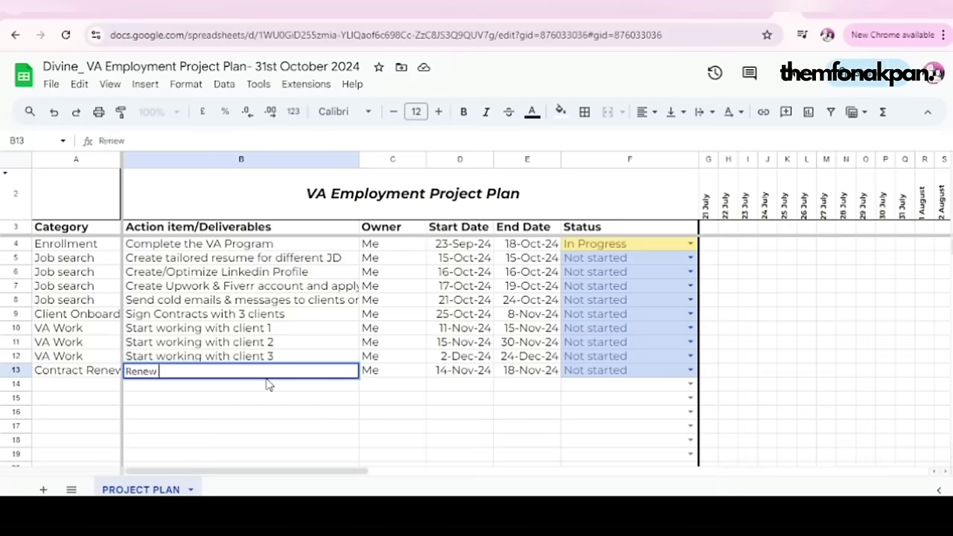
pyautogui.write(' Contract')
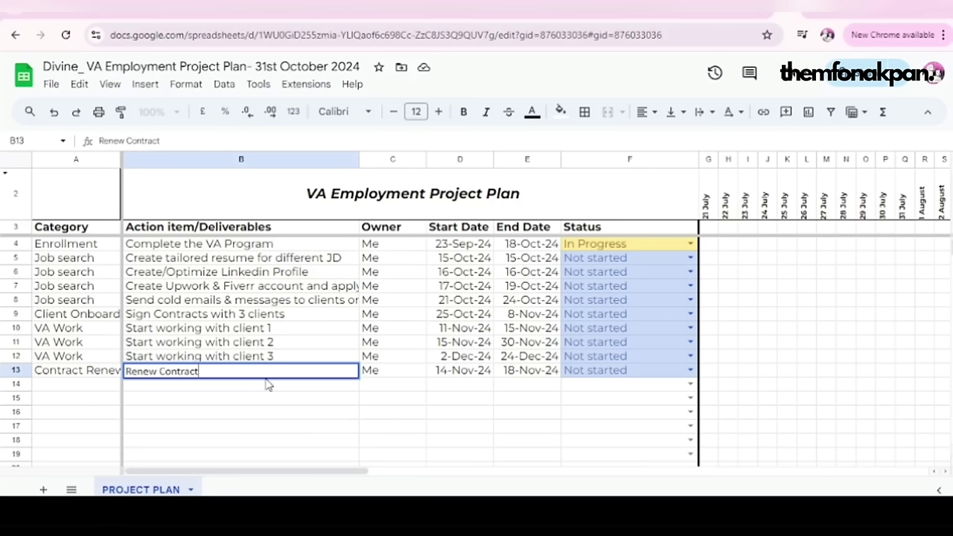
pyautogui.write(' with client 3 for a year')
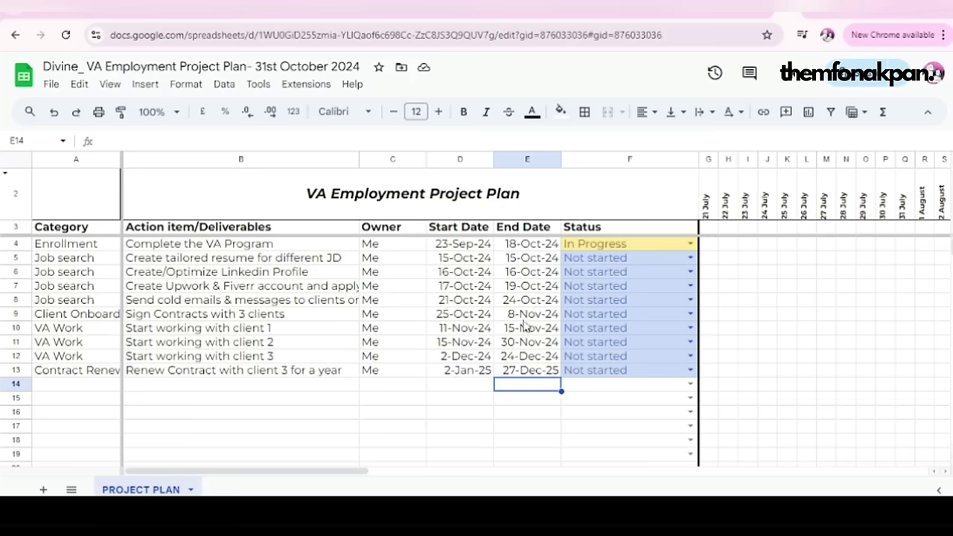
pyautogui.click(395, 402)
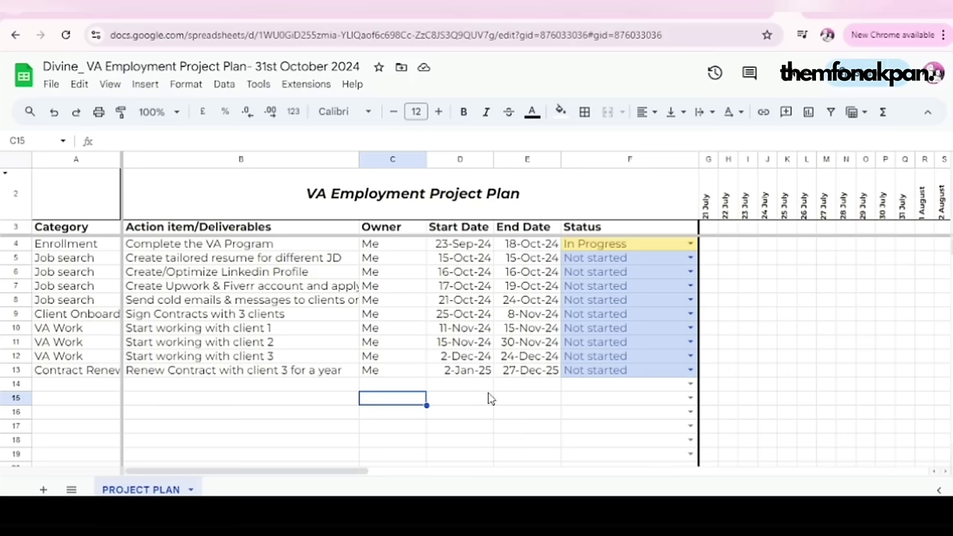
pyautogui.click(752, 13)
pyautogui.scroll(-2, 737, 312)
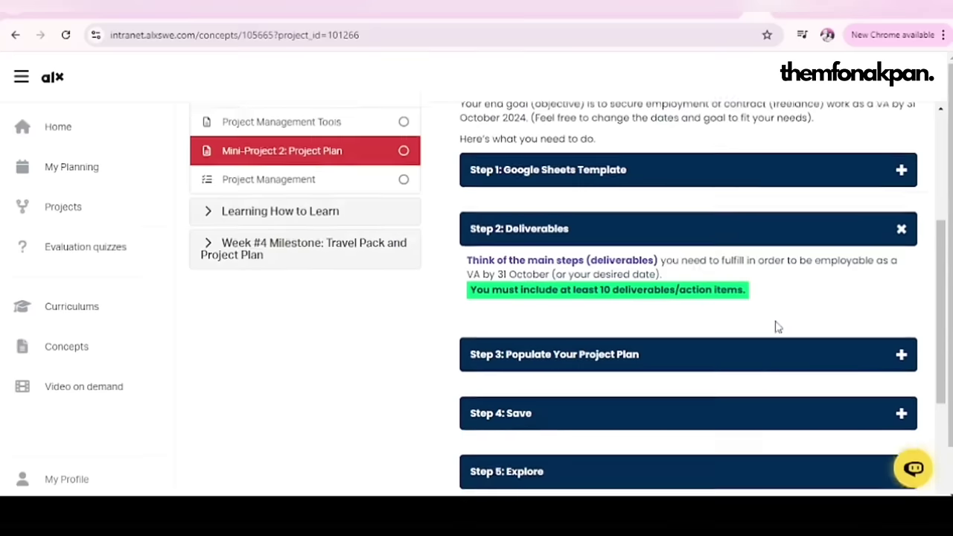
pyautogui.click(739, 268)
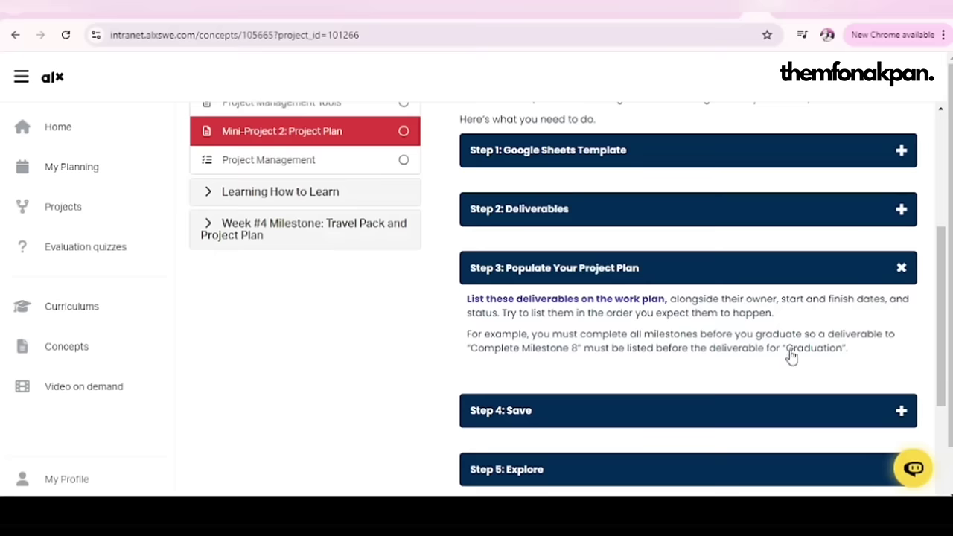
pyautogui.click(782, 14)
pyautogui.click(179, 327)
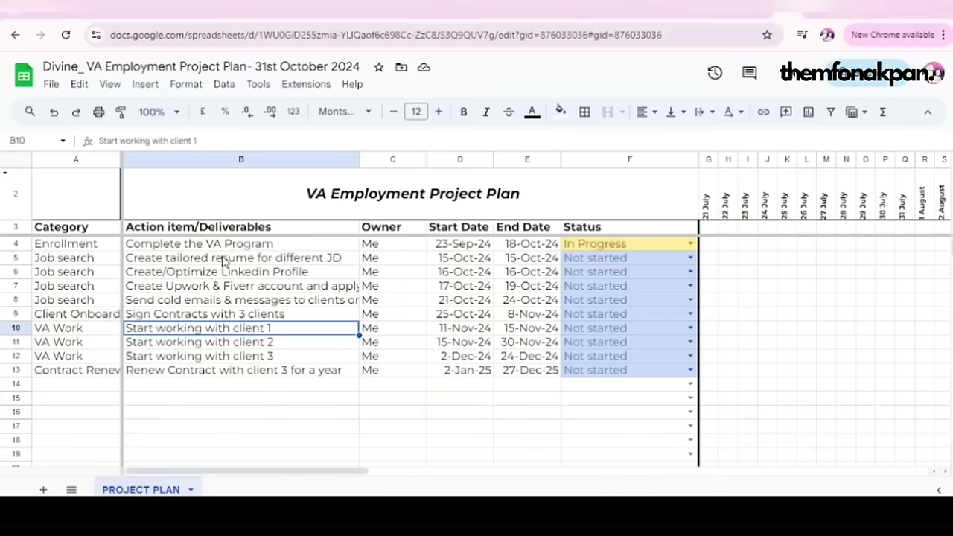
# Move the LinkedIn profile task from B6 onto the end of B5's resume task
pyautogui.doubleClick(345, 259)
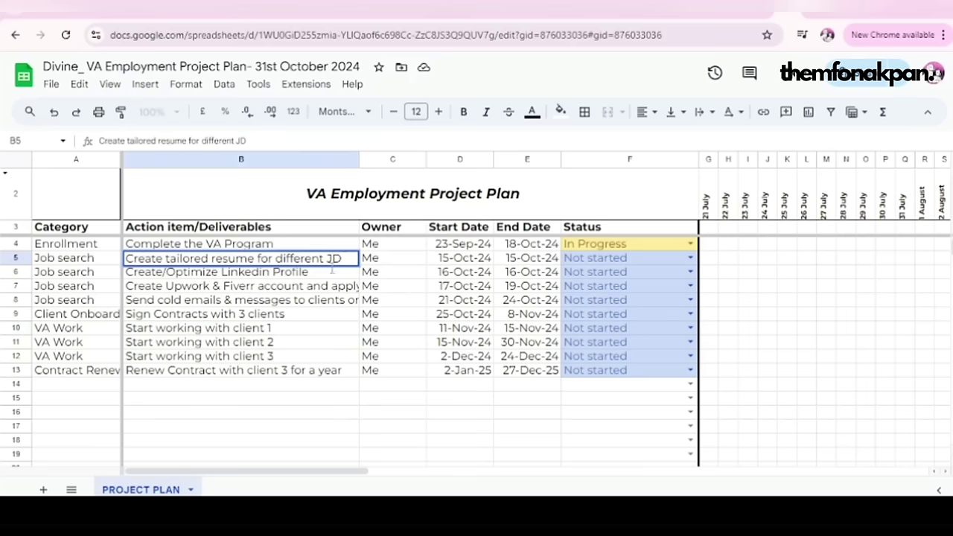
pyautogui.doubleClick(316, 273)
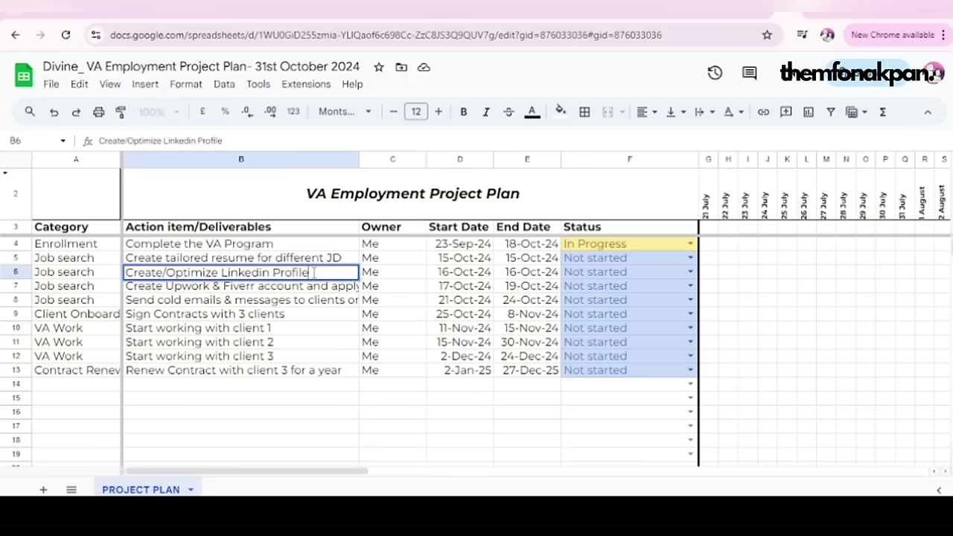
pyautogui.hotkey('ctrl', 'a')
pyautogui.hotkey('ctrl', 'c')
pyautogui.press('BackSpace')
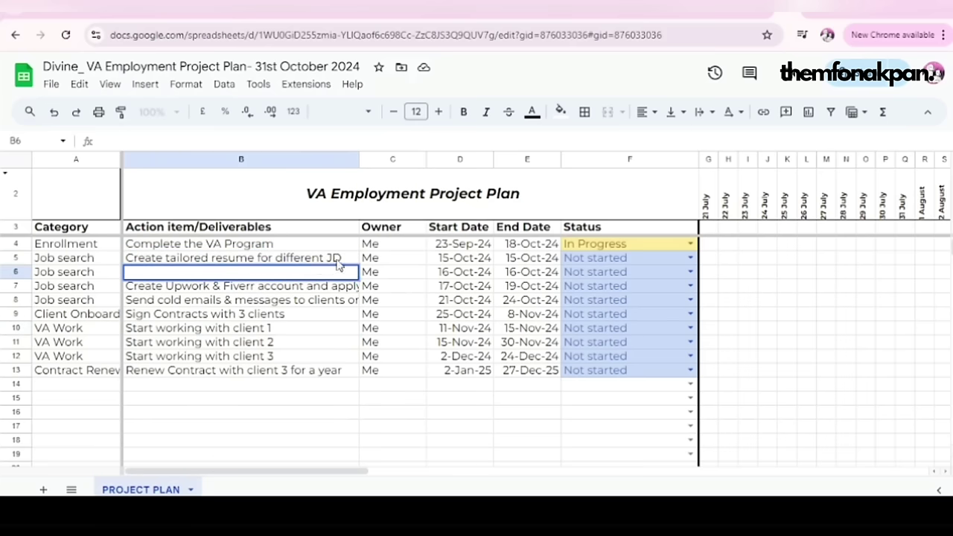
pyautogui.click(345, 259)
pyautogui.doubleClick(344, 259)
pyautogui.write('/')
pyautogui.hotkey('ctrl', 'v')
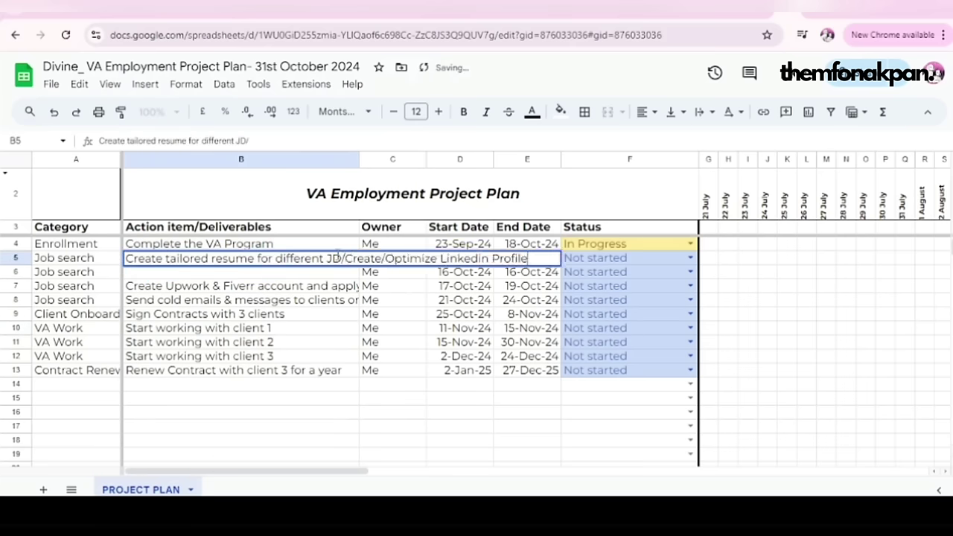
pyautogui.click(339, 332)
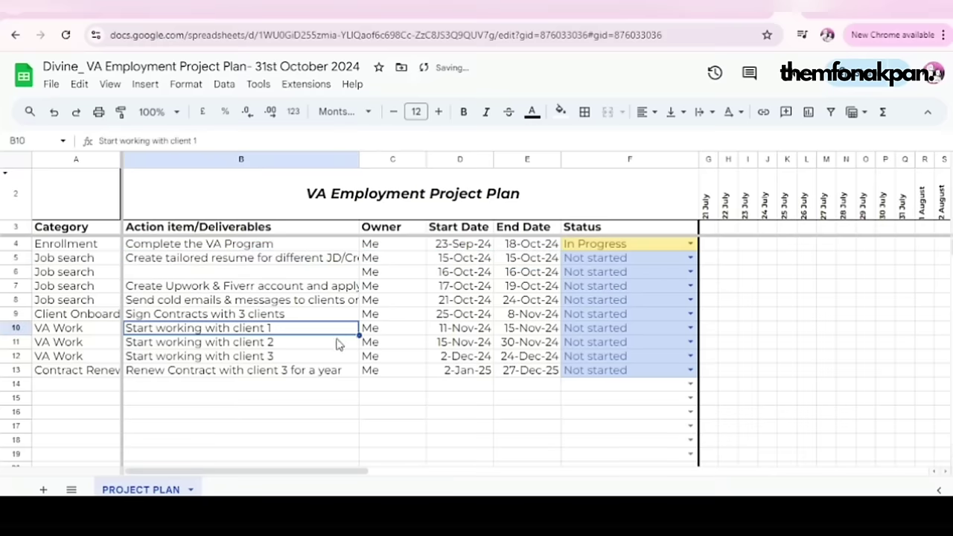
# Join B5's two tasks with a hyphen and change row 5's end date to 16 October
pyautogui.click(327, 260)
pyautogui.doubleClick(324, 257)
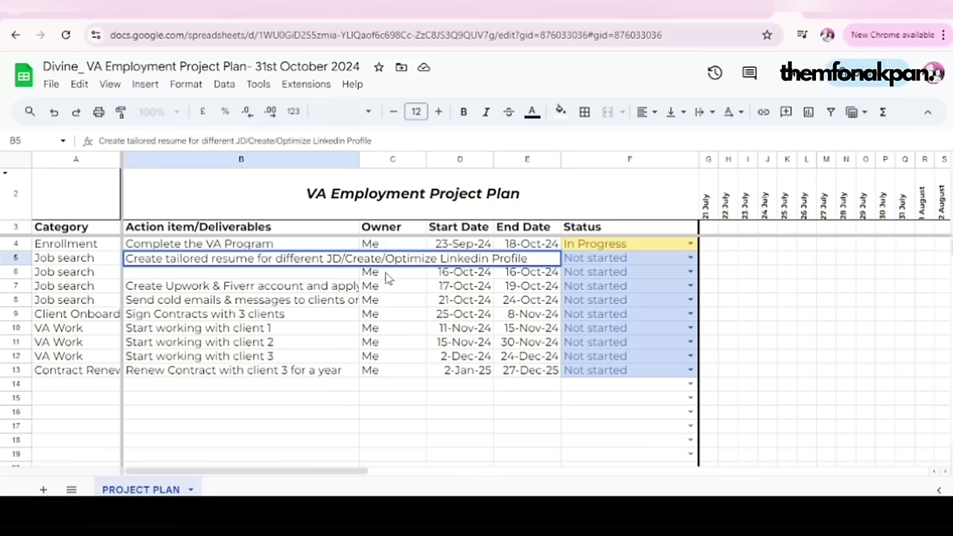
pyautogui.press('BackSpace')
pyautogui.write('-')
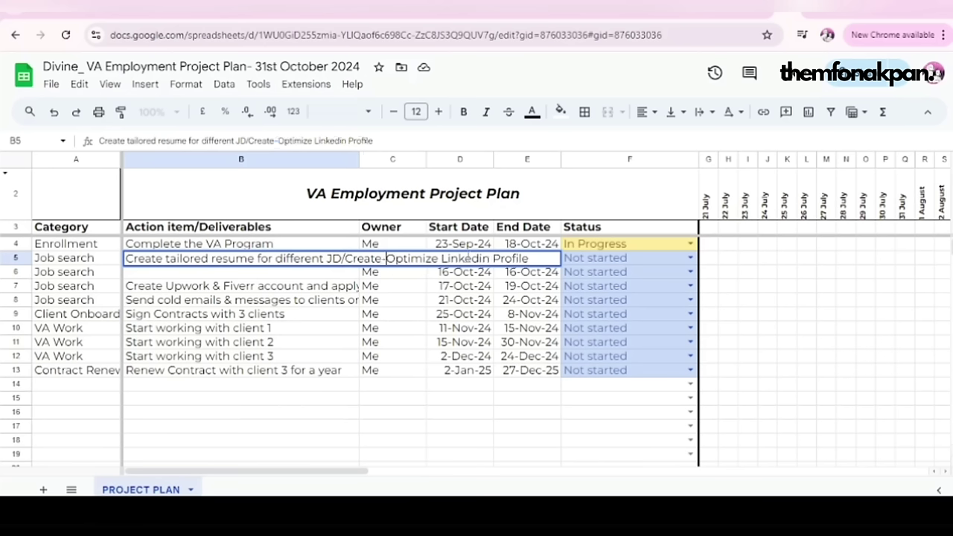
pyautogui.press('Return')
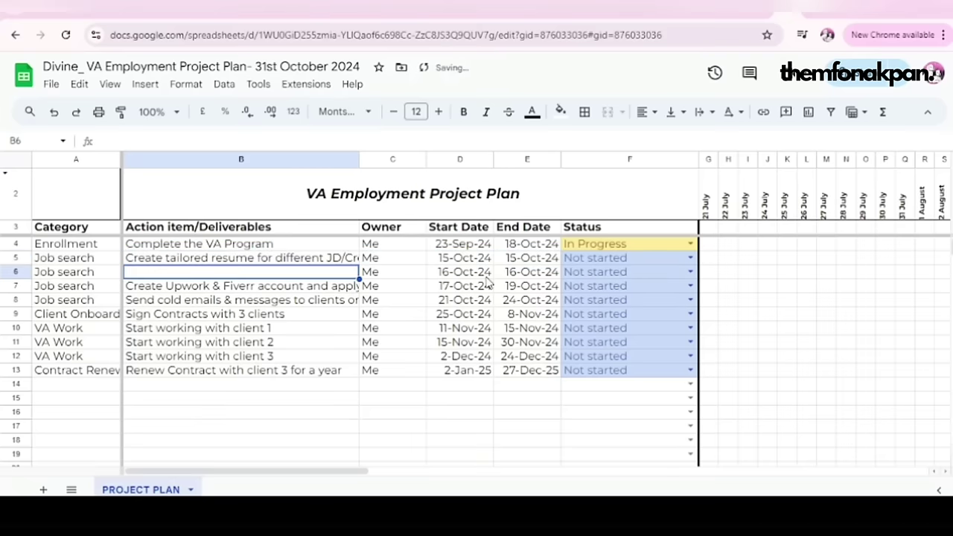
pyautogui.doubleClick(536, 258)
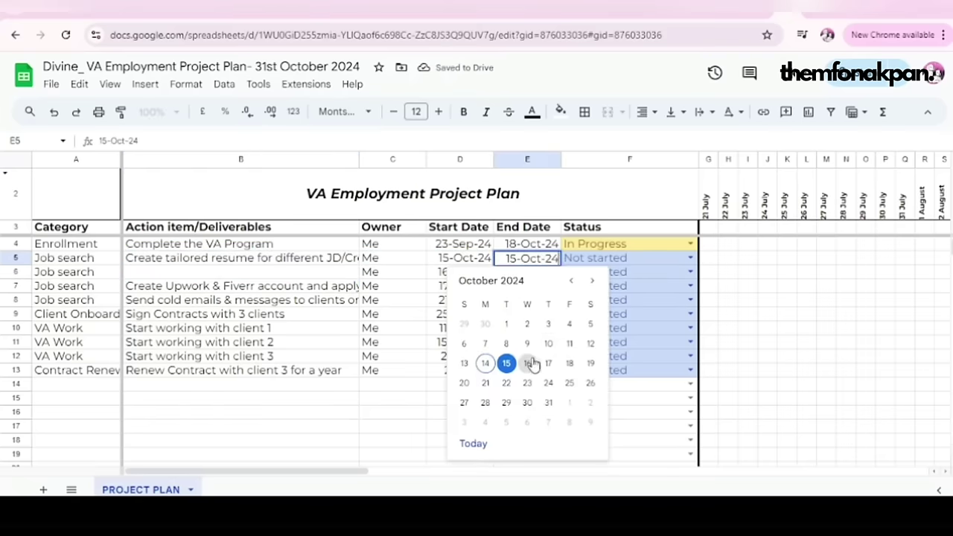
pyautogui.click(531, 362)
# Set A6 to VA Milestone and B6 to 'Complete VA Milestone 8'
pyautogui.doubleClick(89, 273)
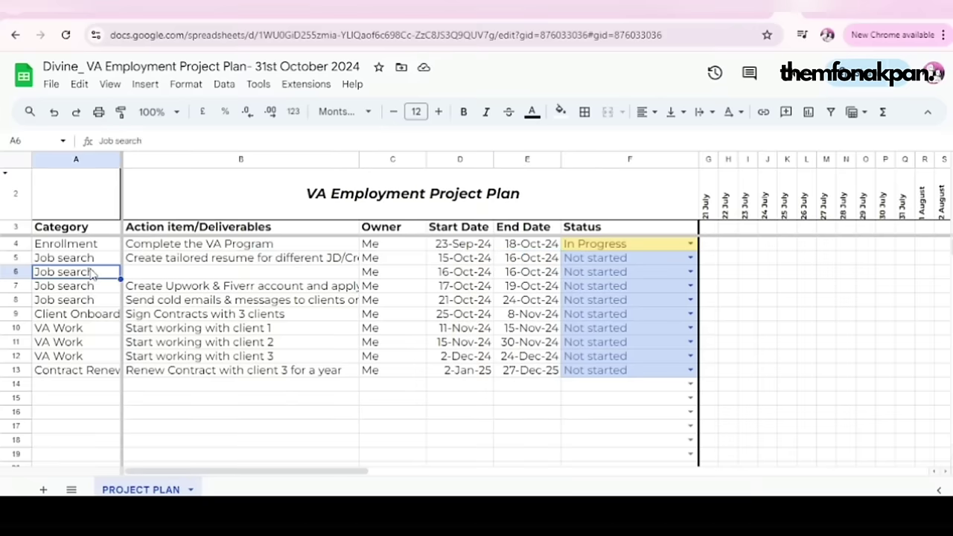
pyautogui.press('BackSpace')
pyautogui.press('BackSpace')
pyautogui.press('BackSpace')
pyautogui.press('BackSpace')
pyautogui.press('BackSpace')
pyautogui.press('BackSpace')
pyautogui.press('BackSpace')
pyautogui.press('BackSpace')
pyautogui.press('BackSpace')
pyautogui.press('BackSpace')
pyautogui.write('VA Mi')
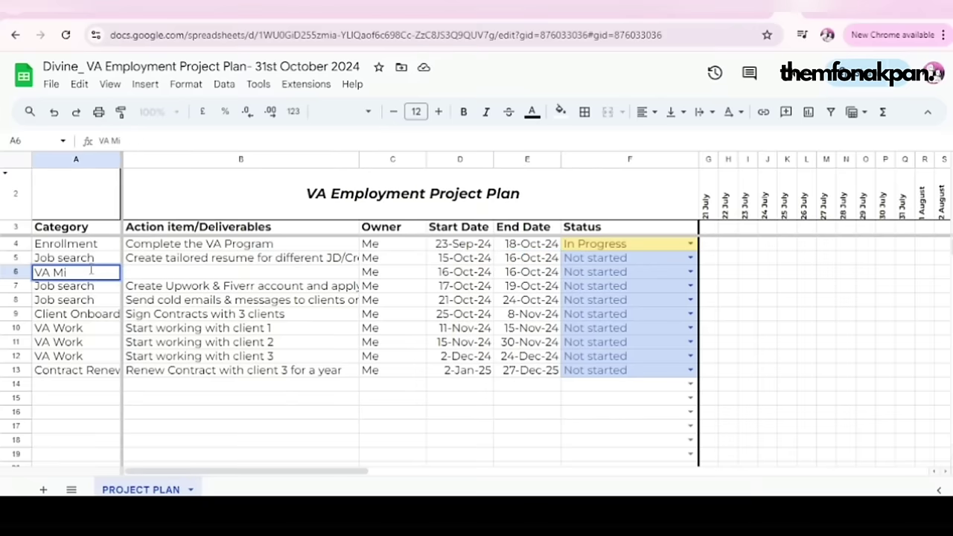
pyautogui.write('lestone')
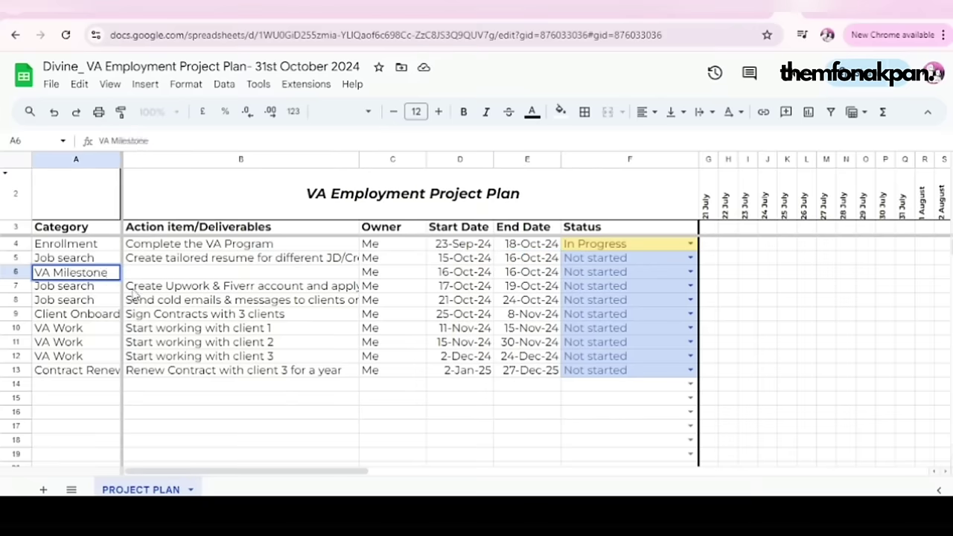
pyautogui.click(146, 276)
pyautogui.write('Compl')
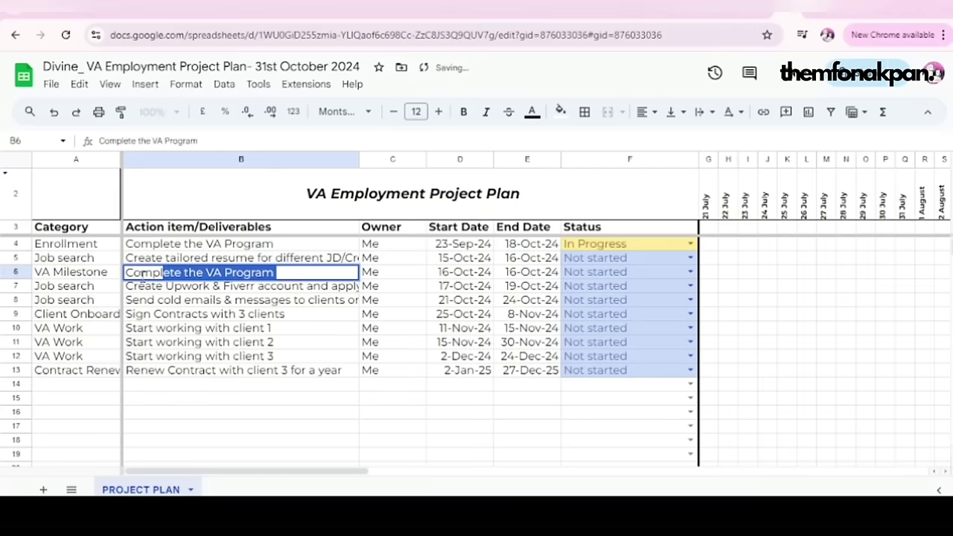
pyautogui.write('ete VA M')
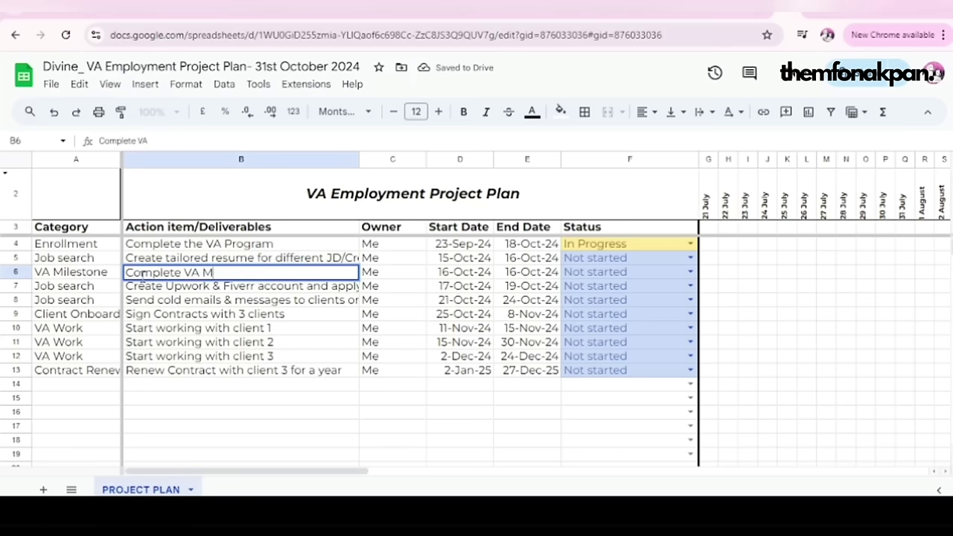
pyautogui.write('ilestone')
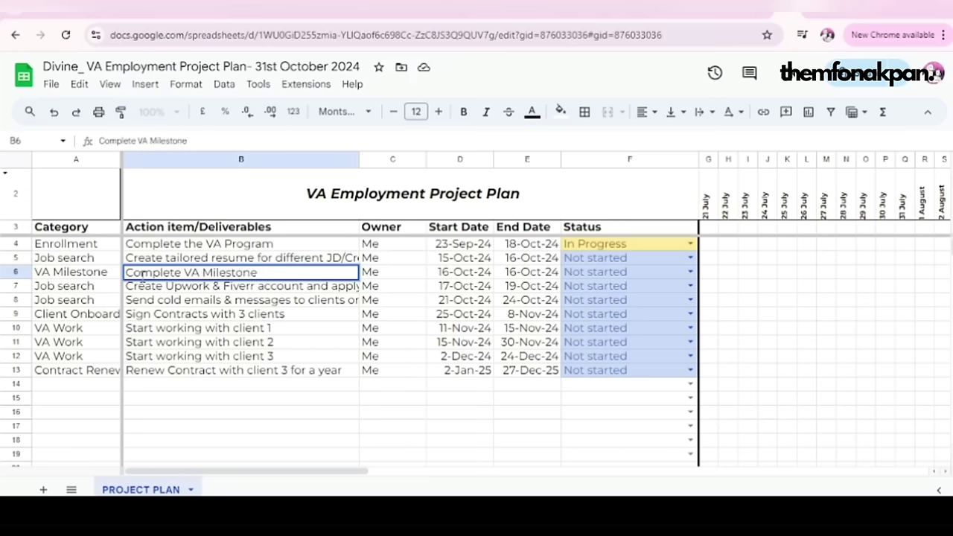
pyautogui.write(' 8')
pyautogui.press('Tab')
# Check the row 4 and row 6 dates against the ALX intranet instructions and review row 6
pyautogui.click(522, 245)
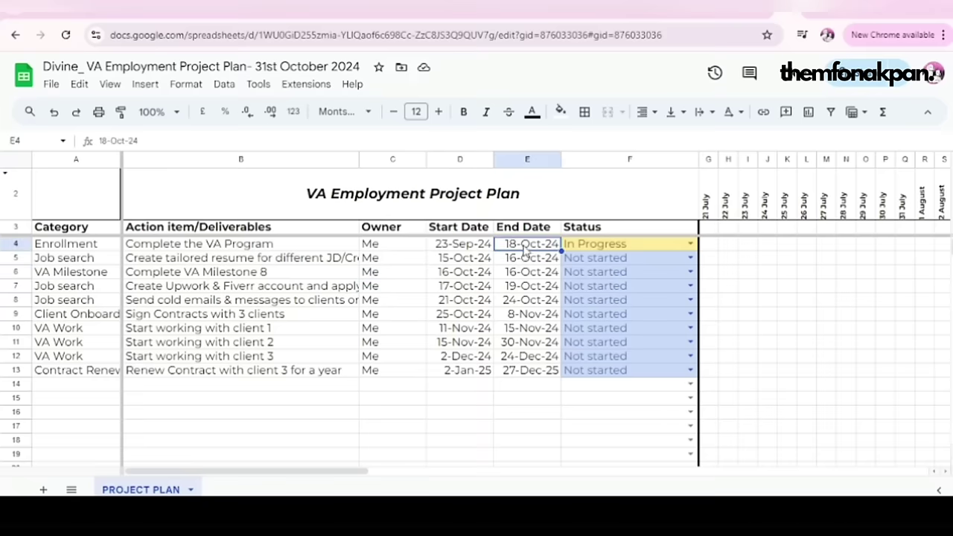
pyautogui.click(474, 274)
pyautogui.click(525, 275)
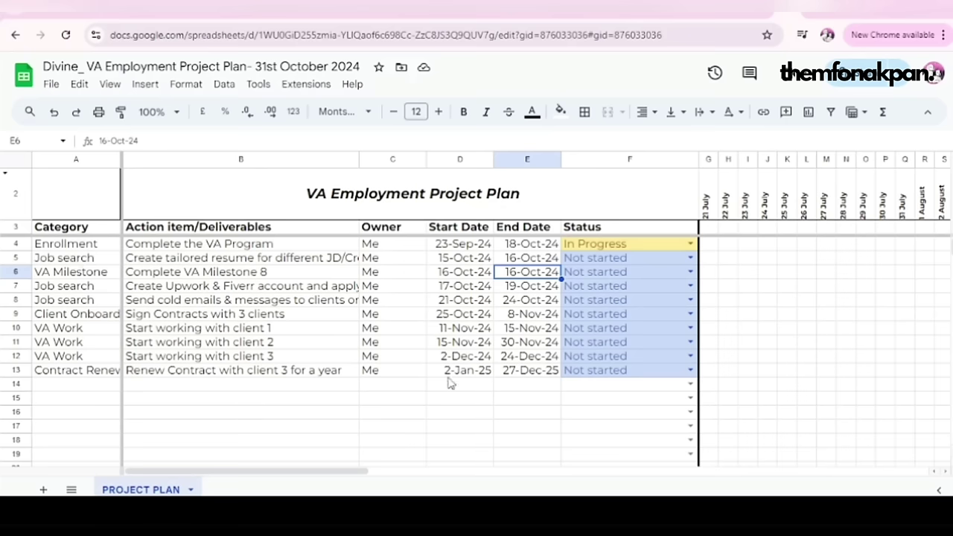
pyautogui.click(418, 402)
pyautogui.click(753, 17)
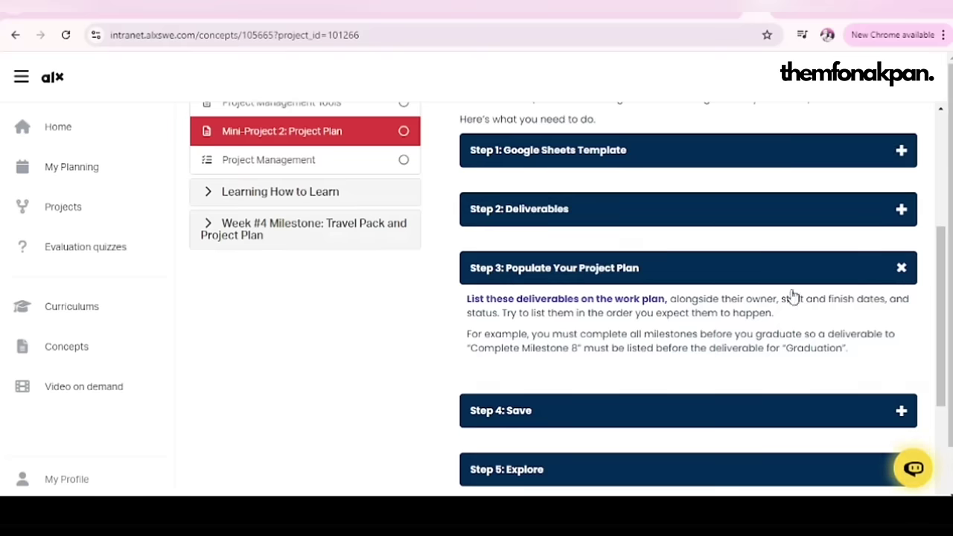
pyautogui.hotkey('ctrl', 'shift', 'Tab')
pyautogui.write('Complete VA Milestone 8')
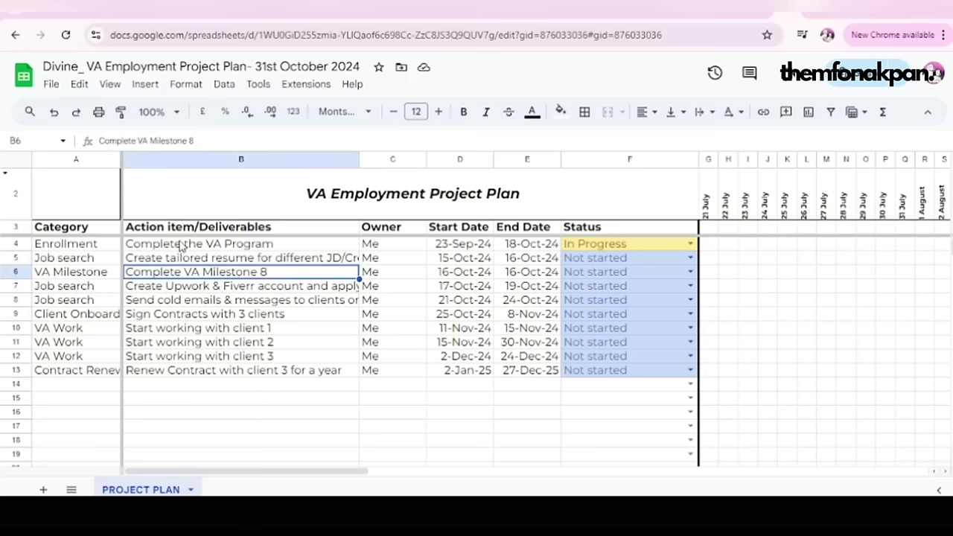
pyautogui.click(105, 243)
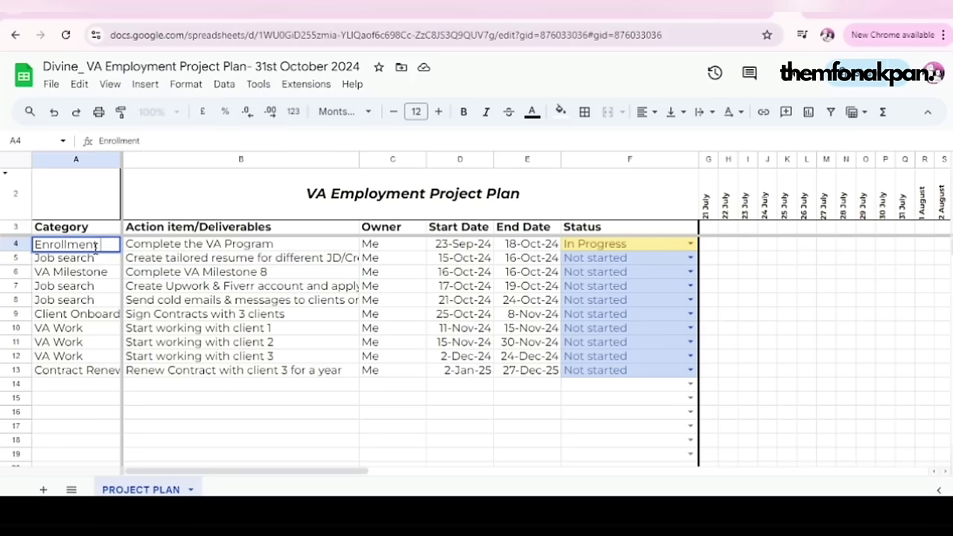
pyautogui.click(142, 275)
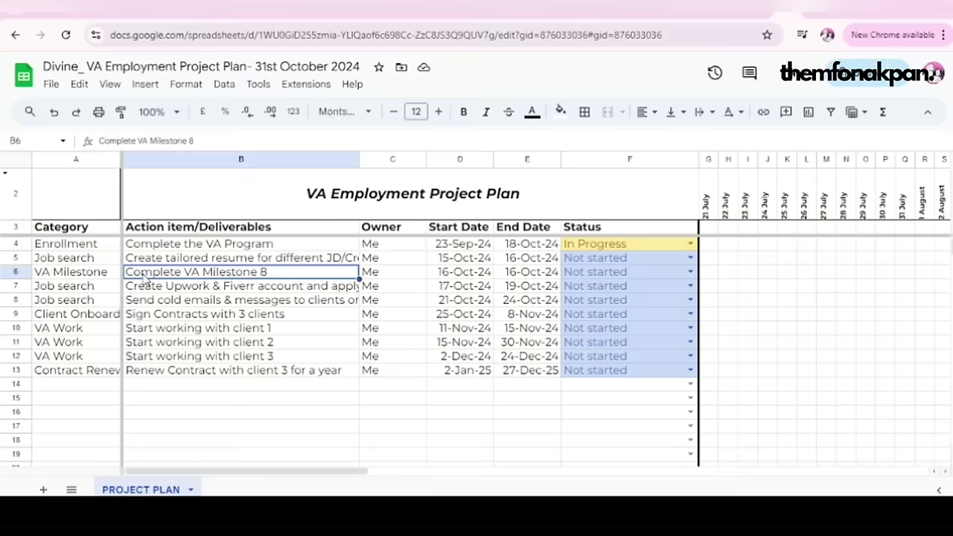
# Rename the A4 category from Enrollment to 'Enrollment /Graduation' with a capital G
pyautogui.click(101, 246)
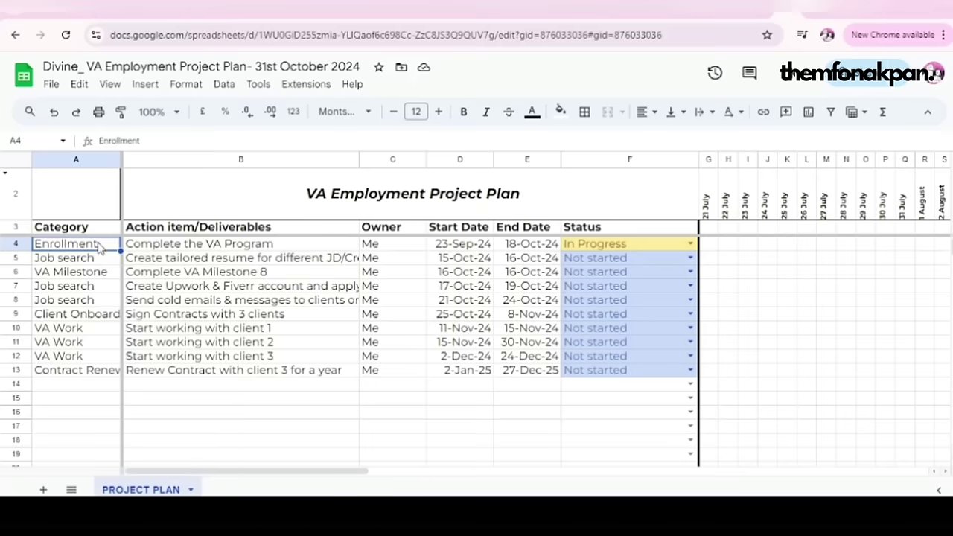
pyautogui.click(100, 244)
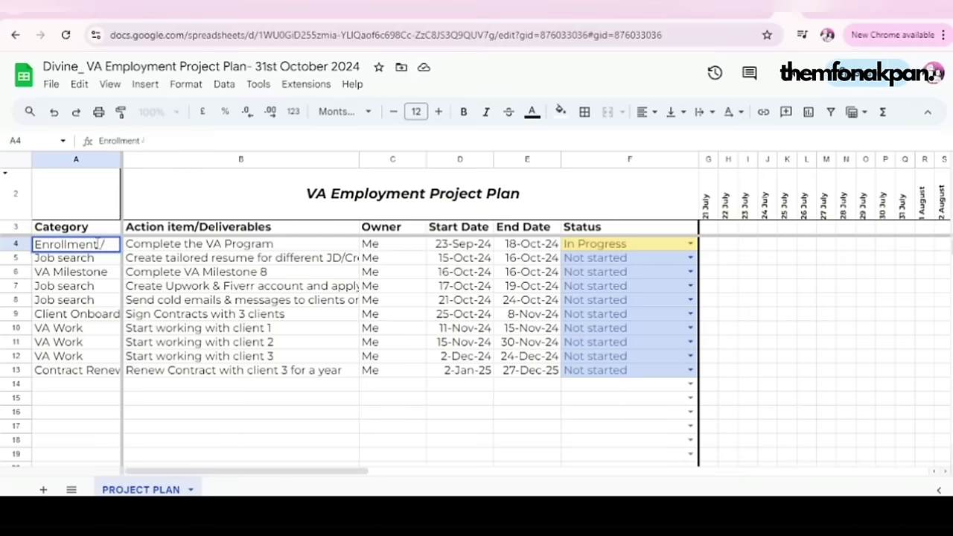
pyautogui.write('/gra')
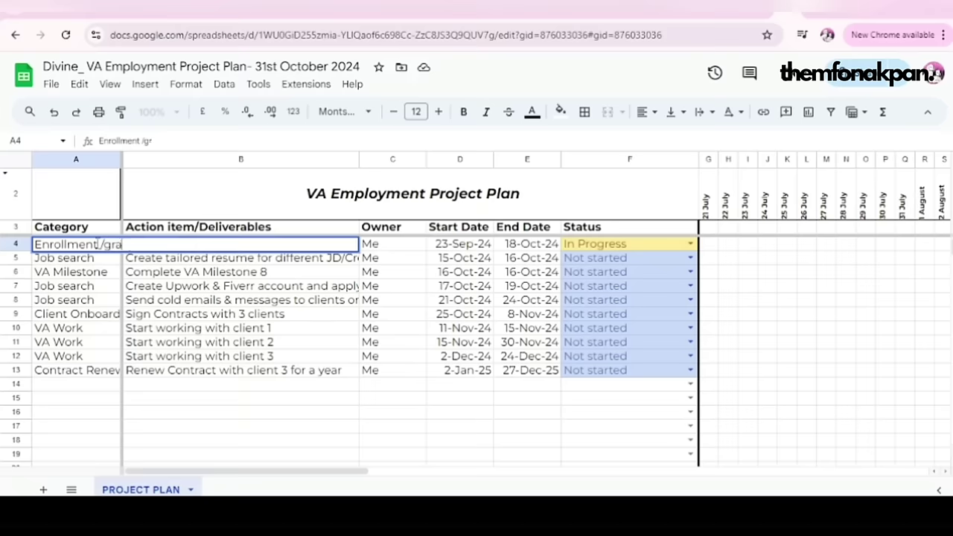
pyautogui.write('duation')
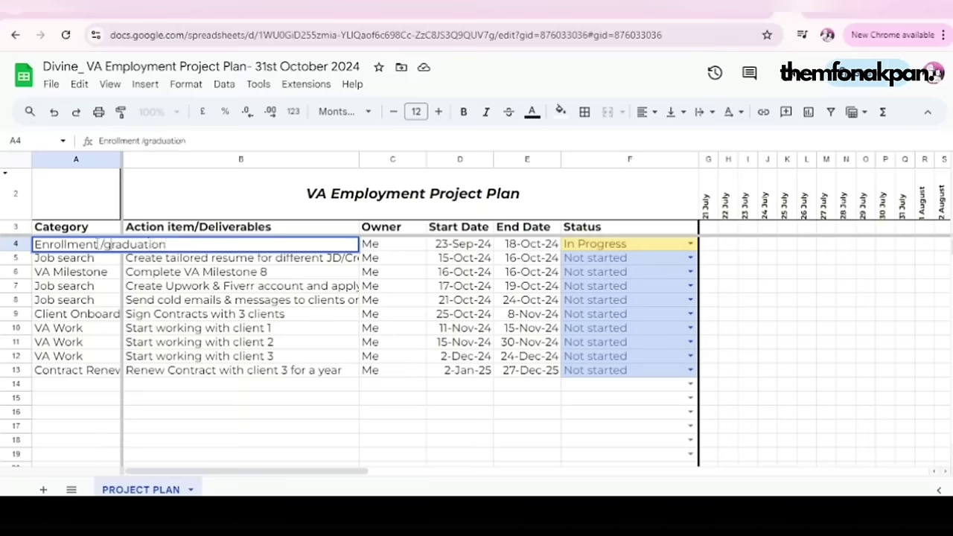
pyautogui.click(110, 245)
pyautogui.press('BackSpace')
pyautogui.write('G')
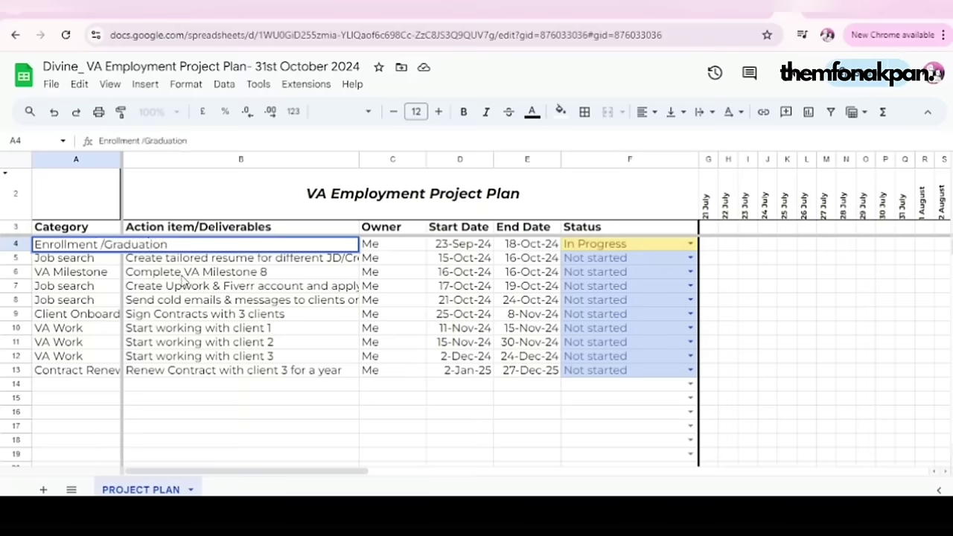
pyautogui.click(184, 276)
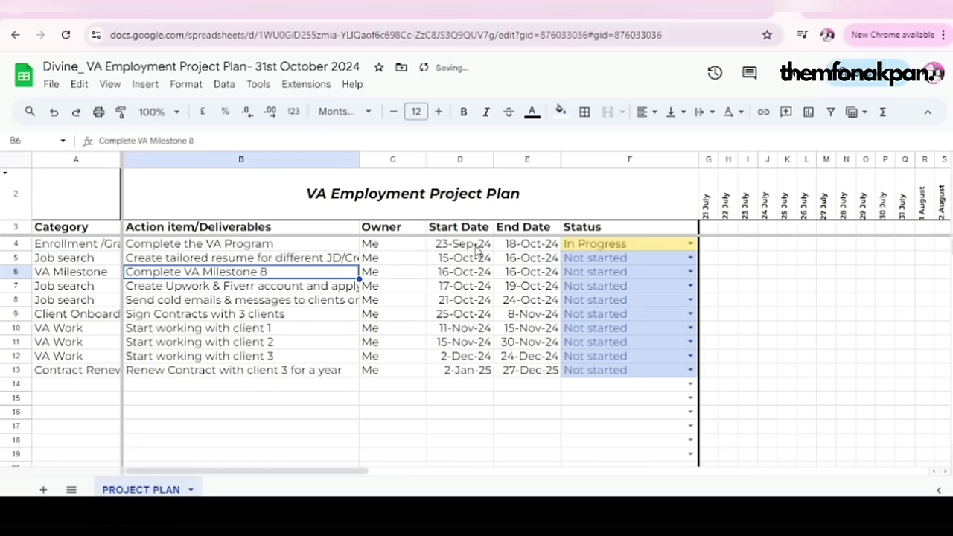
pyautogui.click(235, 315)
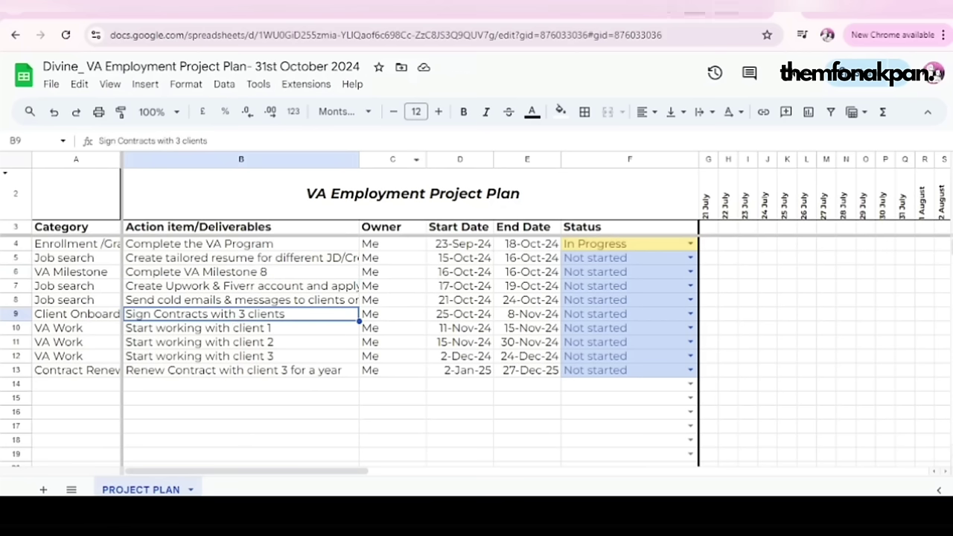
# Collapse Step 3 and read the Step 4: Save instructions on ALX, then bring up Google Drive's home page
pyautogui.click(743, 16)
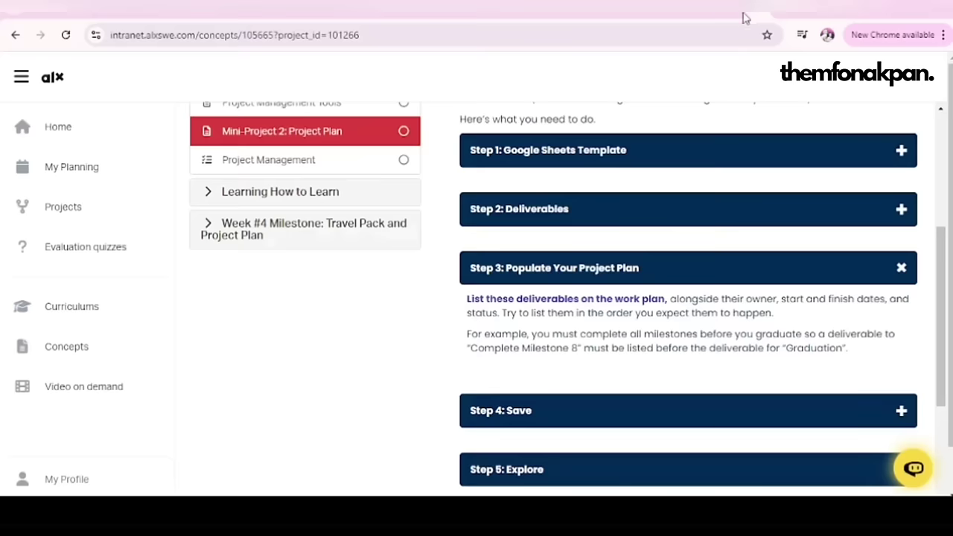
pyautogui.click(639, 273)
pyautogui.scroll(-1, 650, 287)
pyautogui.click(783, 262)
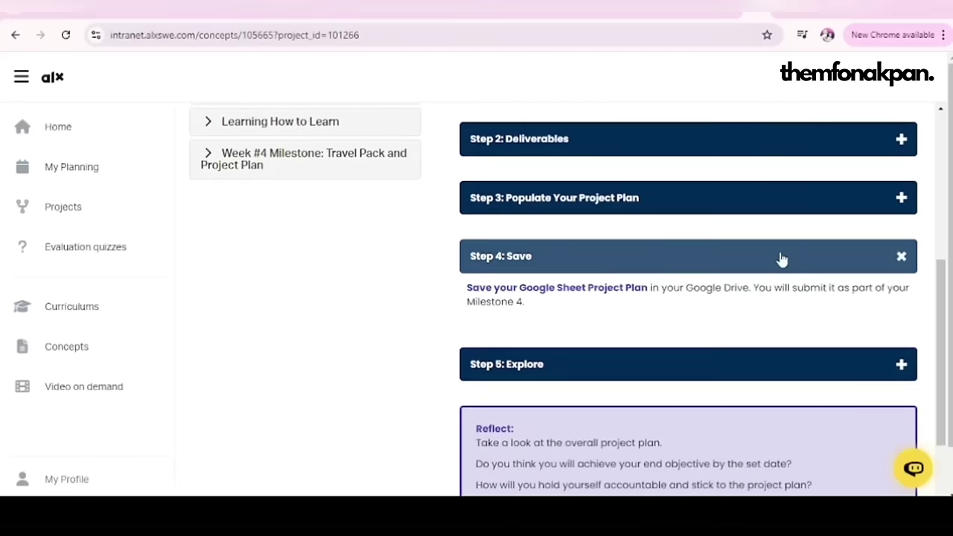
pyautogui.click(691, 16)
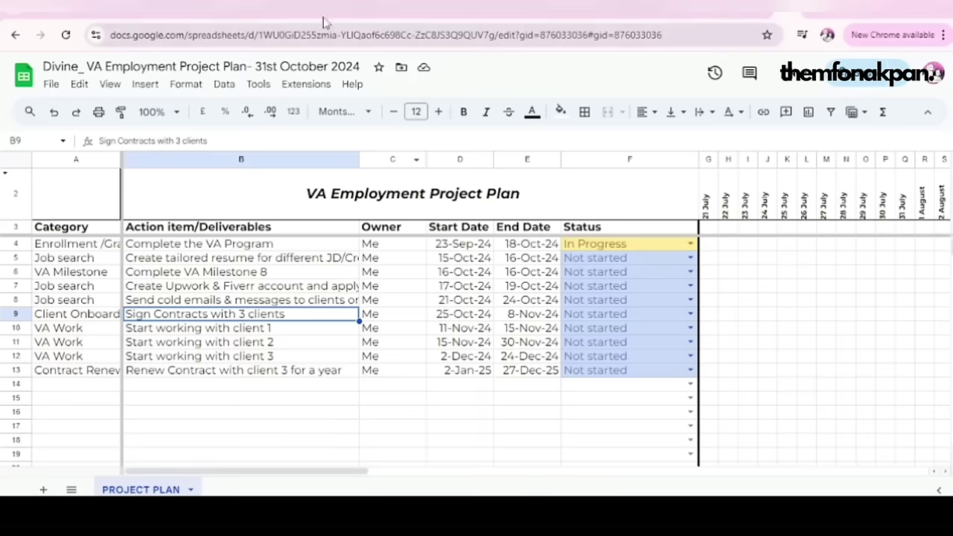
pyautogui.click(291, 15)
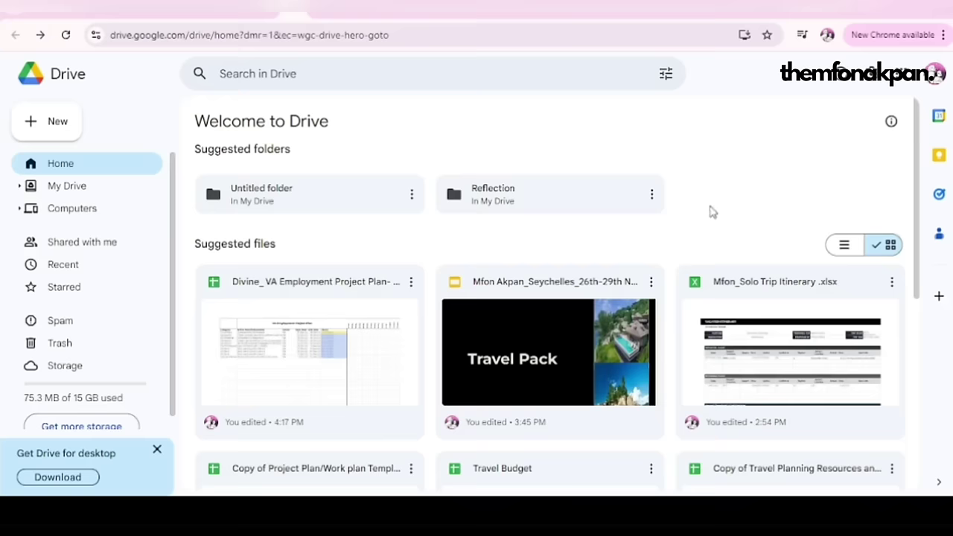
# Set the Seychelles travel pack's general access to 'Anyone with the link' and copy its link
pyautogui.click(651, 283)
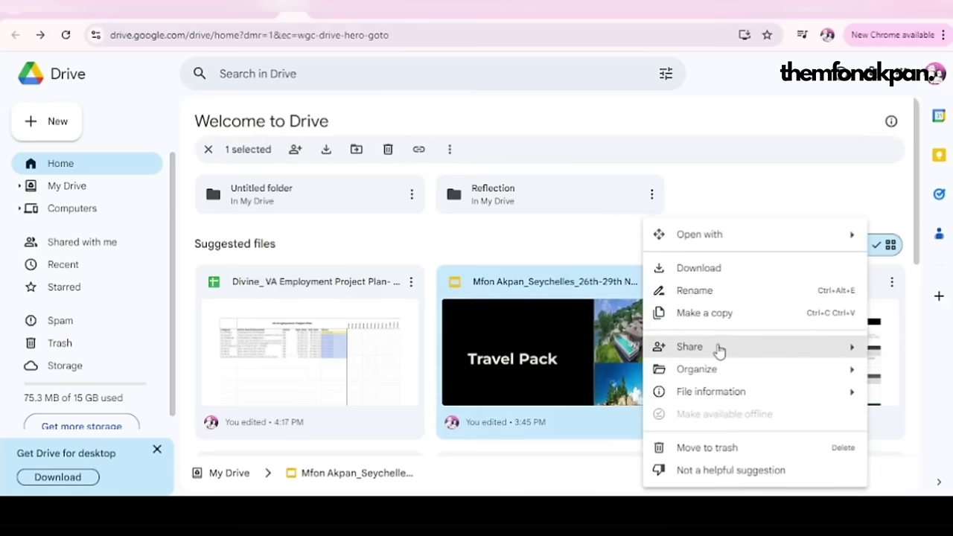
pyautogui.moveTo(718, 350)
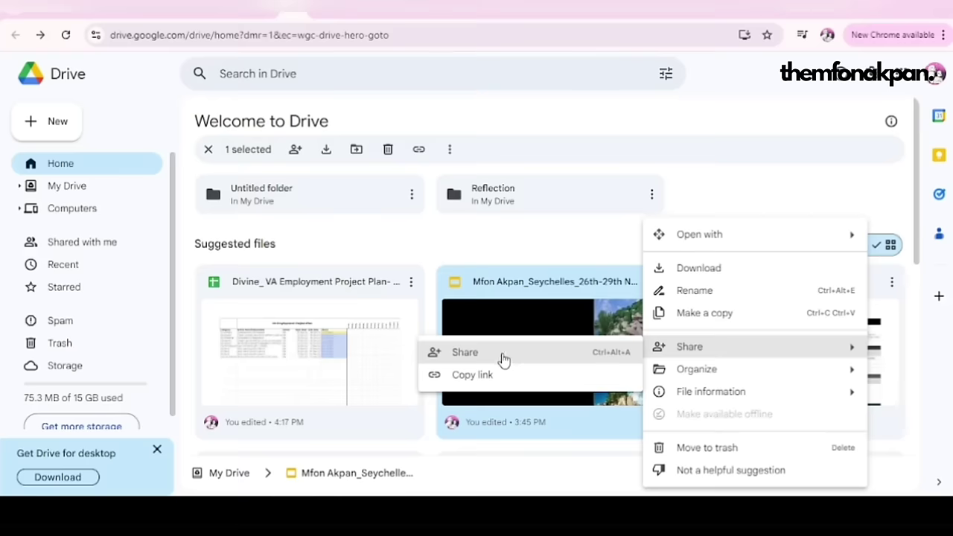
pyautogui.click(503, 360)
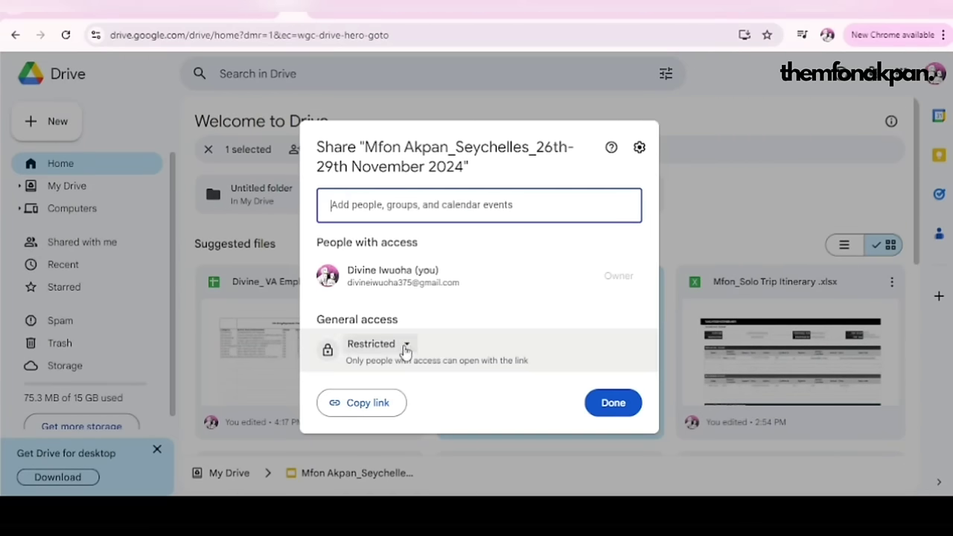
pyautogui.click(408, 348)
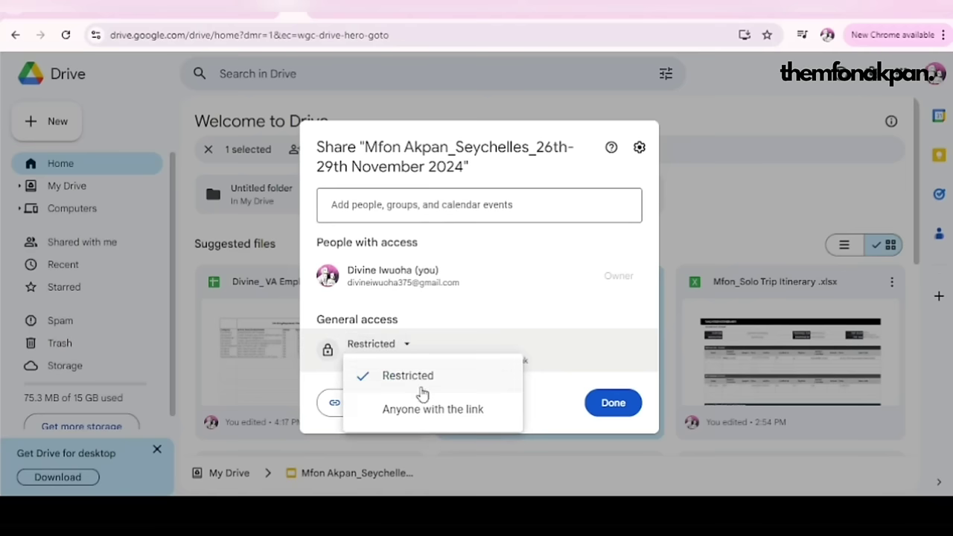
pyautogui.click(418, 411)
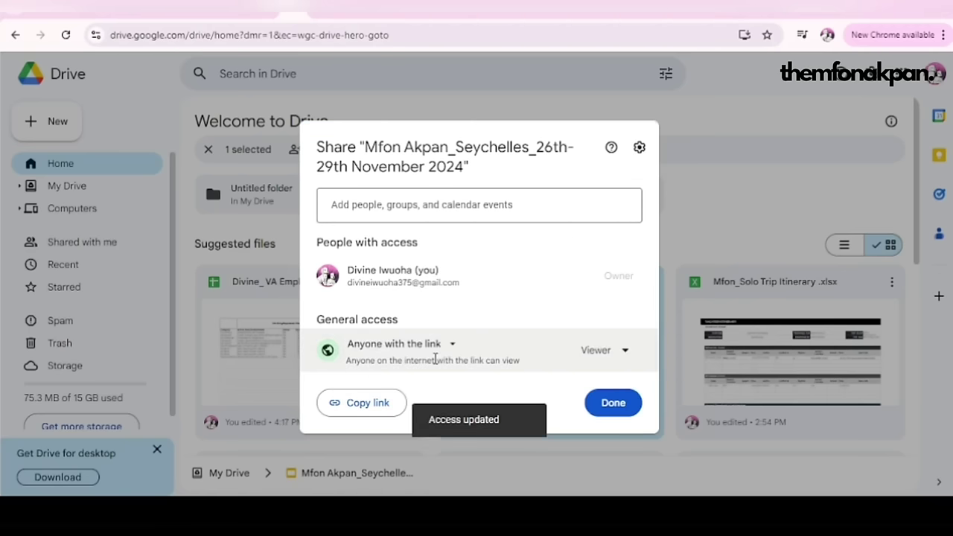
pyautogui.click(382, 402)
pyautogui.click(602, 403)
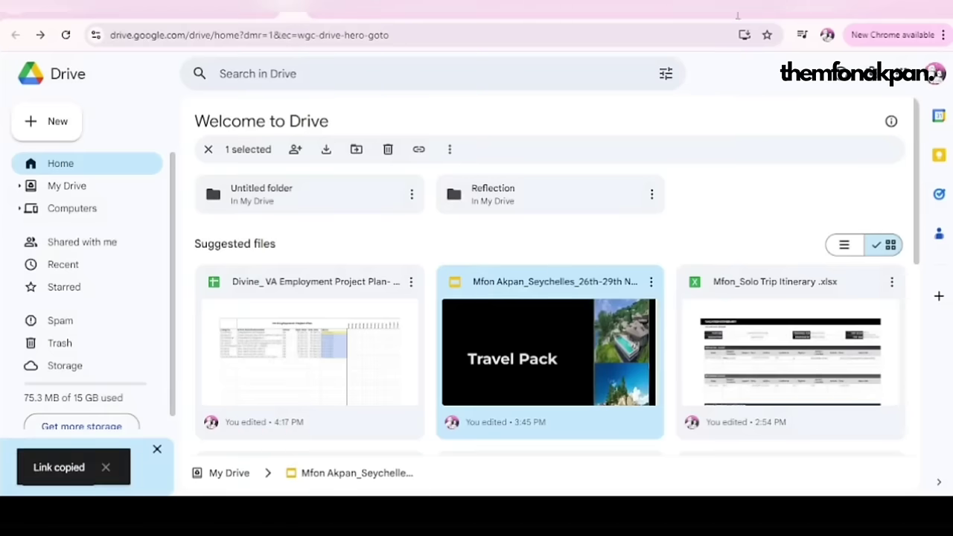
pyautogui.hotkey('ctrl', 'Tab')
# Paste the travel pack's share link into the 'Submit your travel pack' URL field
pyautogui.scroll(-1, 551, 331)
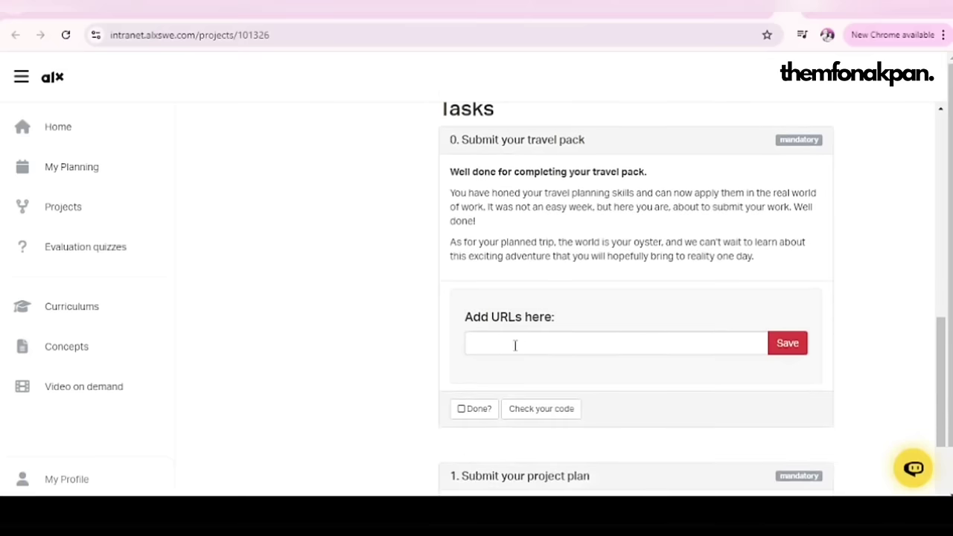
pyautogui.click(513, 345)
pyautogui.hotkey('ctrl', 'v')
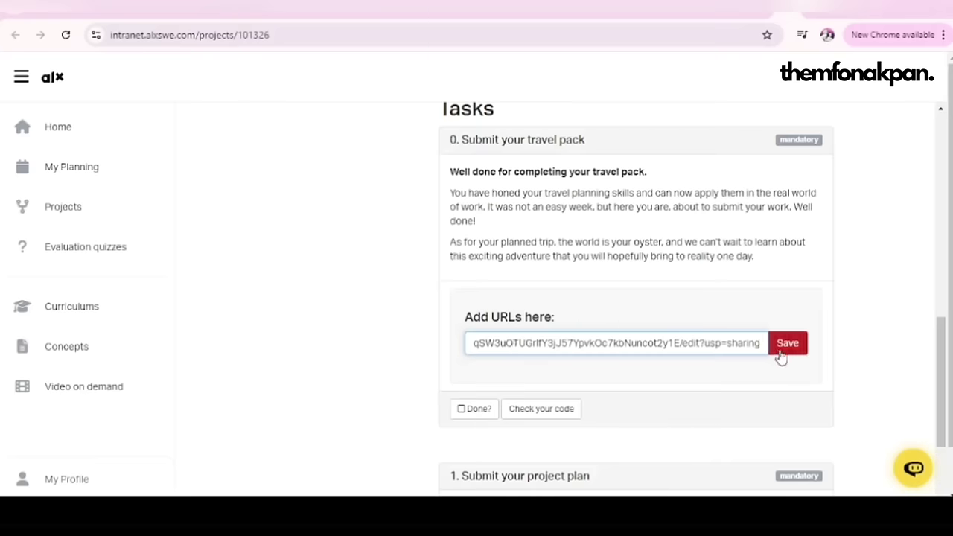
pyautogui.scroll(-1, 506, 379)
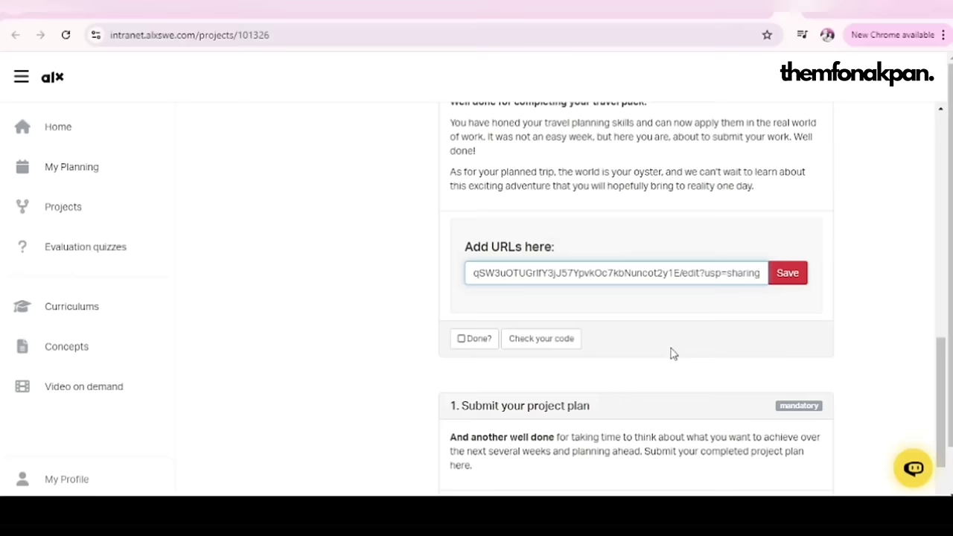
pyautogui.scroll(1, 673, 353)
pyautogui.scroll(-1, 672, 353)
pyautogui.scroll(-3, 656, 380)
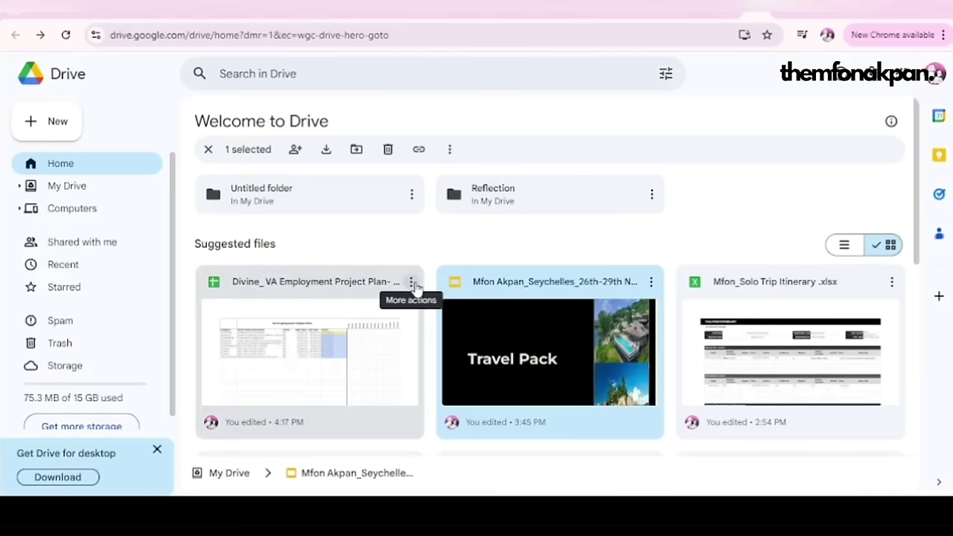
# Set the VA Employment Project Plan's general access to 'Anyone with the link' and copy its link
pyautogui.click(412, 281)
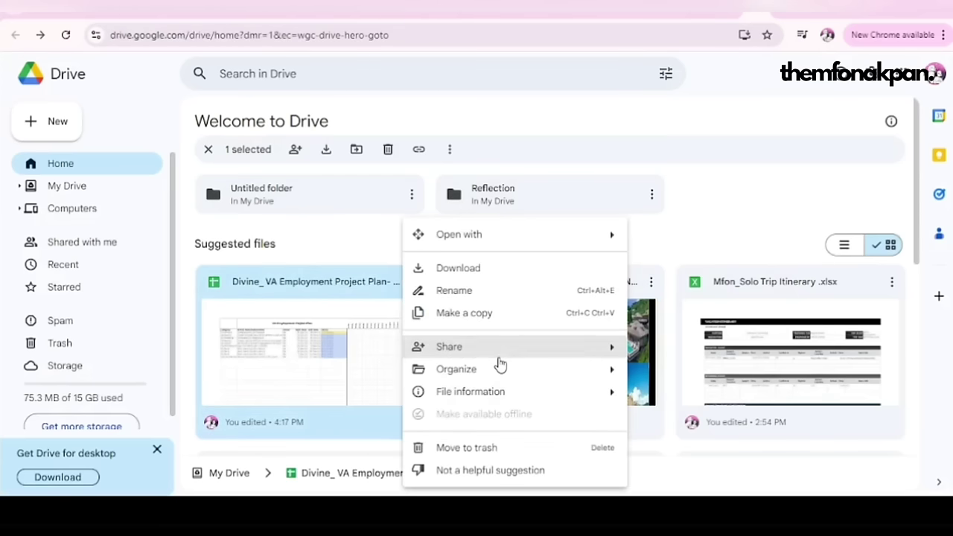
pyautogui.moveTo(499, 363)
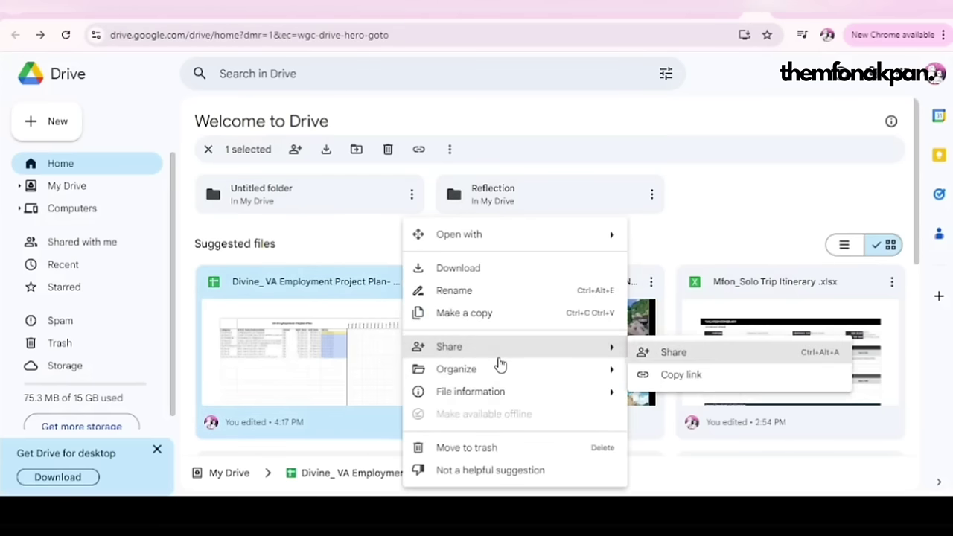
pyautogui.click(672, 363)
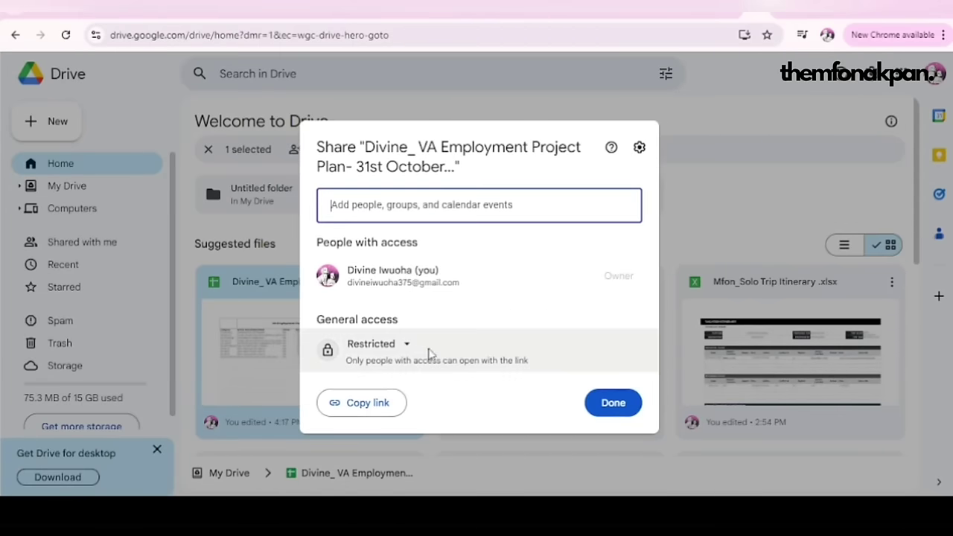
pyautogui.click(408, 348)
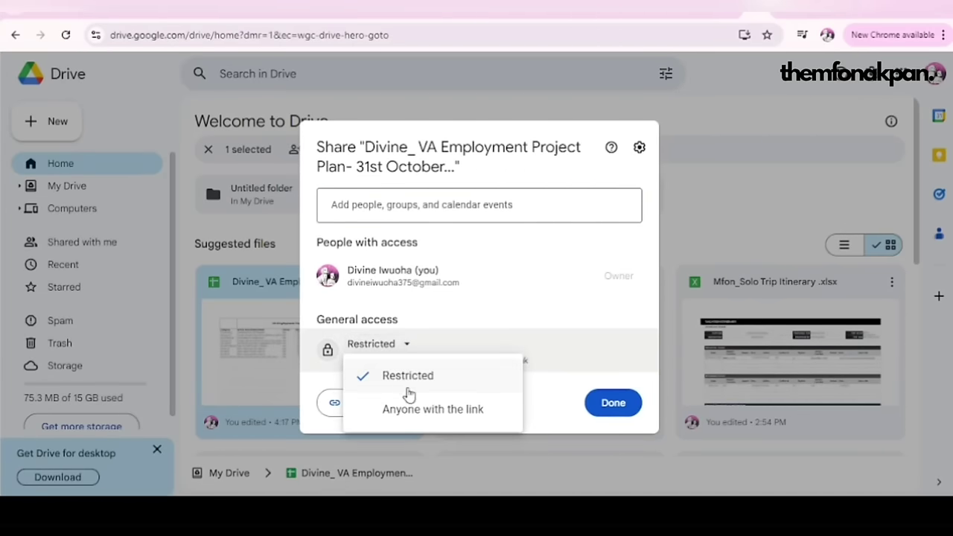
pyautogui.click(422, 410)
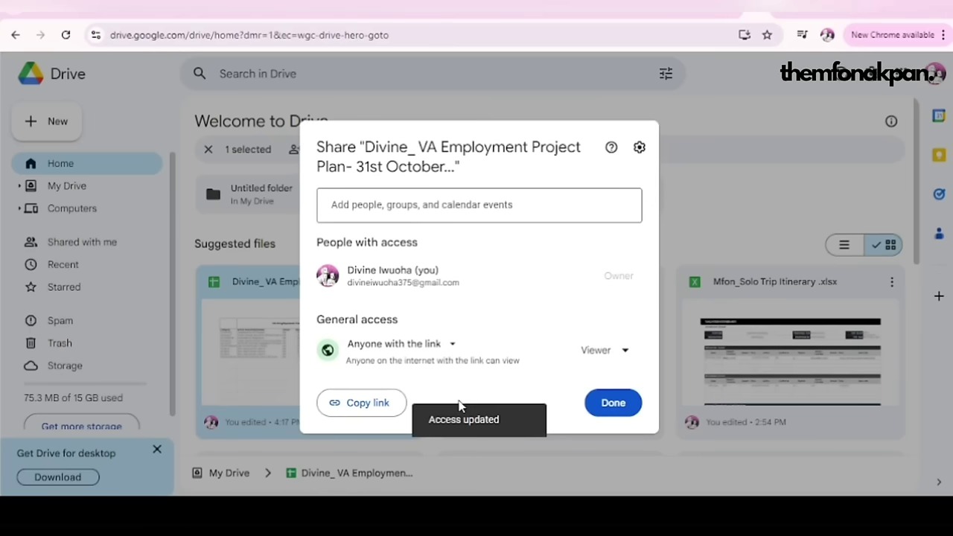
pyautogui.click(364, 409)
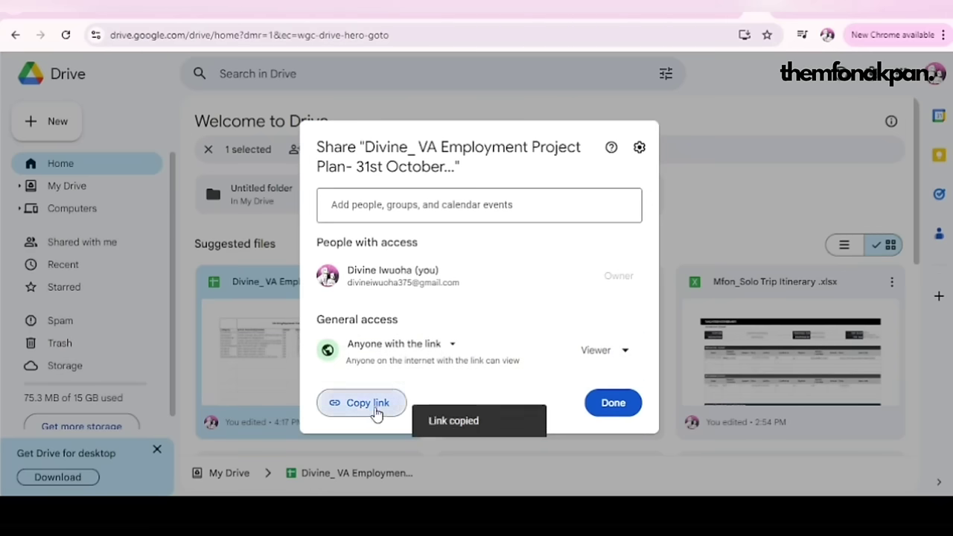
pyautogui.click(603, 401)
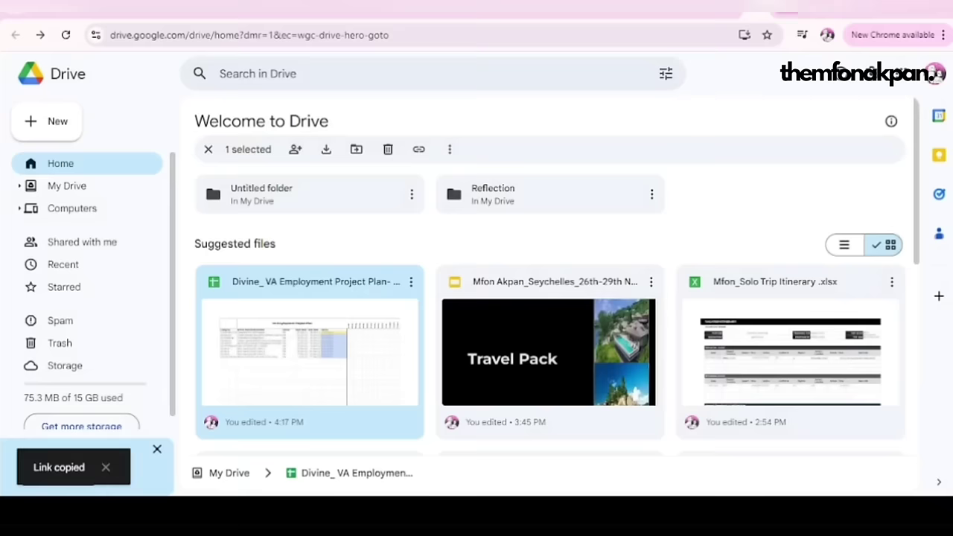
pyautogui.click(788, 15)
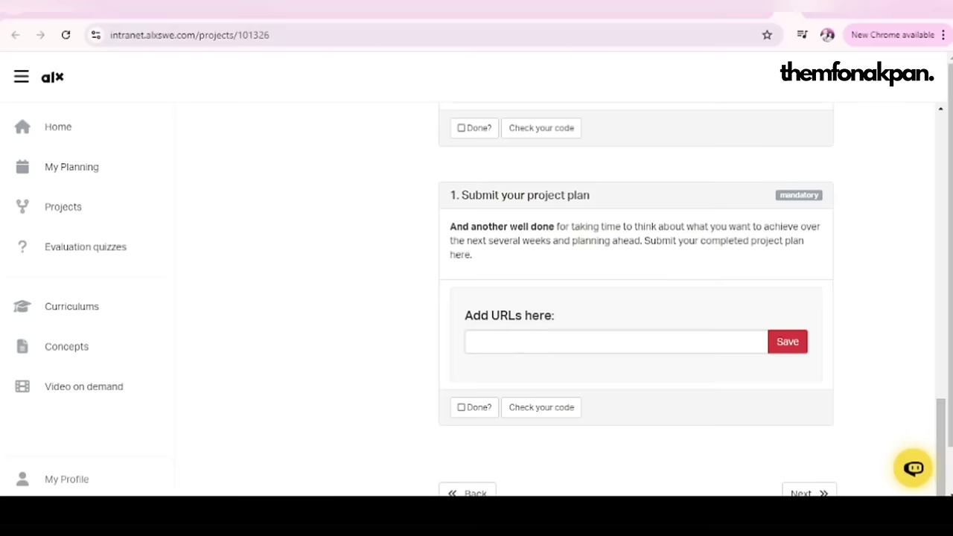
# Paste the project plan's share link into the 'Submit your project plan' URL field
pyautogui.scroll(-1, 642, 301)
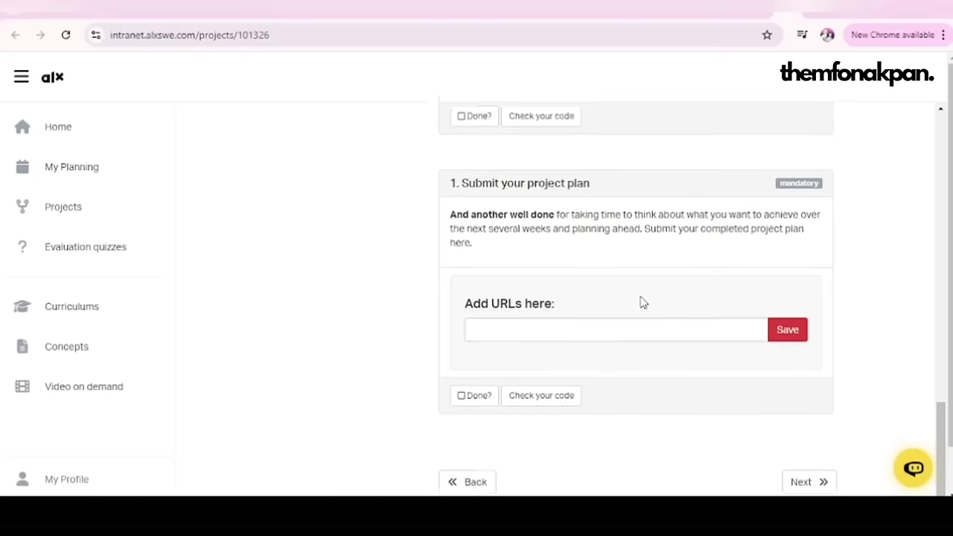
pyautogui.scroll(-1, 642, 302)
pyautogui.scroll(10, 637, 224)
pyautogui.scroll(-10, 634, 228)
pyautogui.click(600, 248)
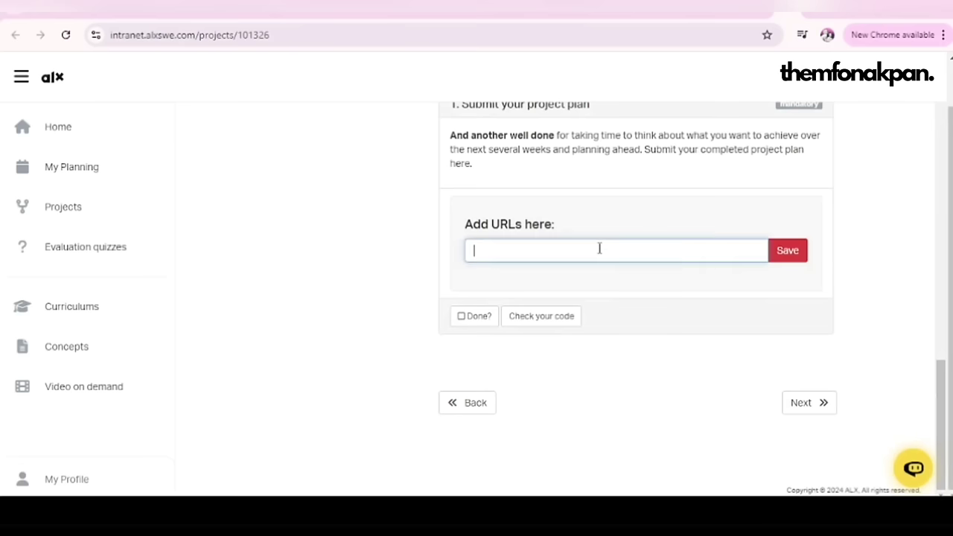
pyautogui.hotkey('ctrl', 'v')
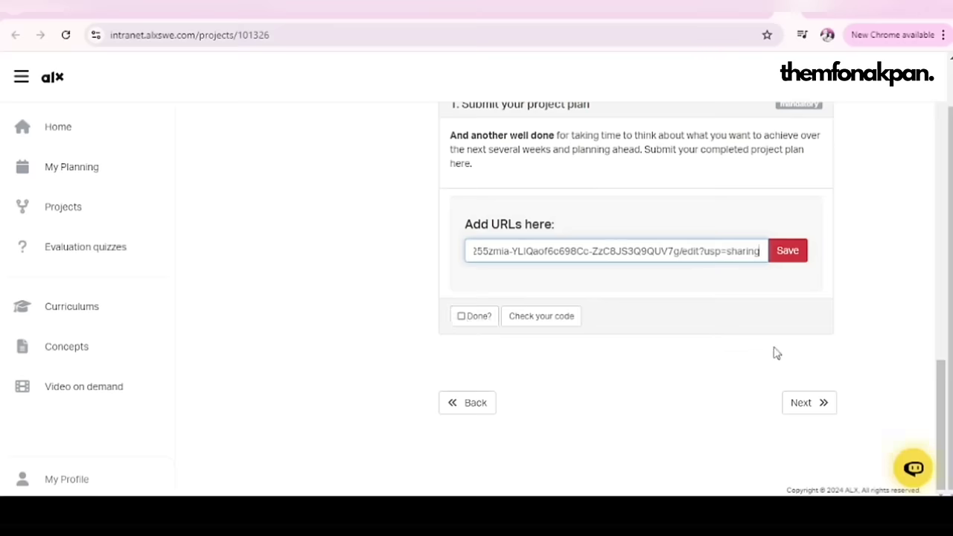
# Move to the next project page and read through the Step 1 Create Your Travel Pack instructions
pyautogui.click(795, 411)
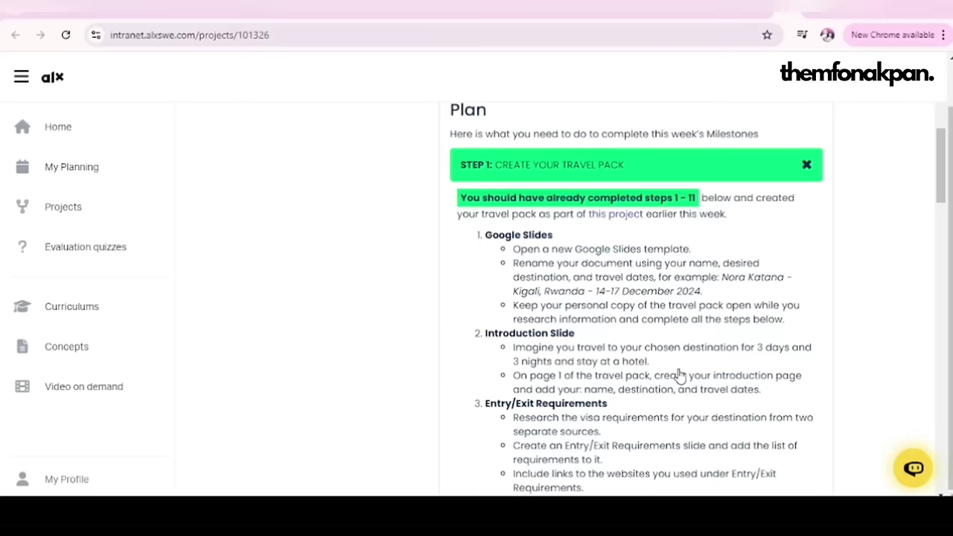
pyautogui.scroll(-5, 679, 374)
pyautogui.scroll(-10, 681, 376)
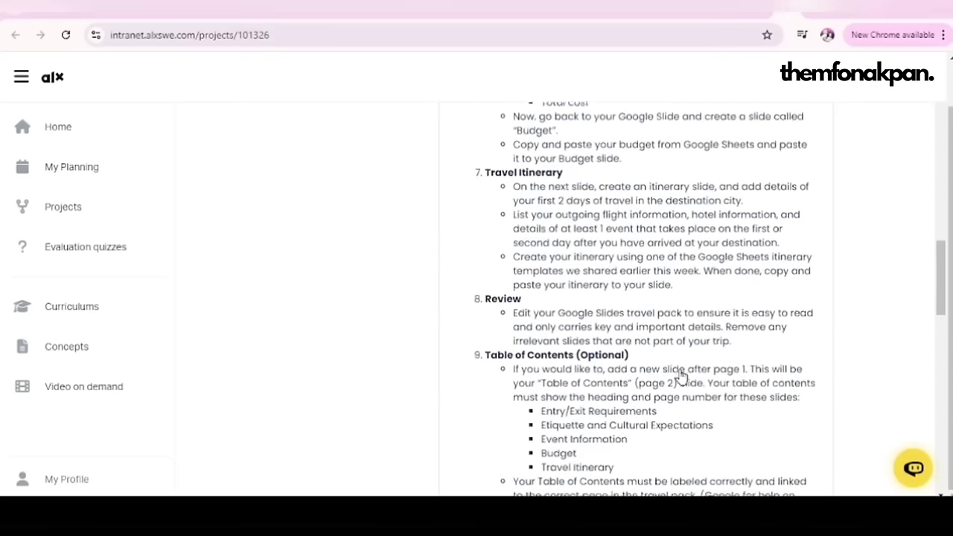
pyautogui.scroll(-3, 681, 370)
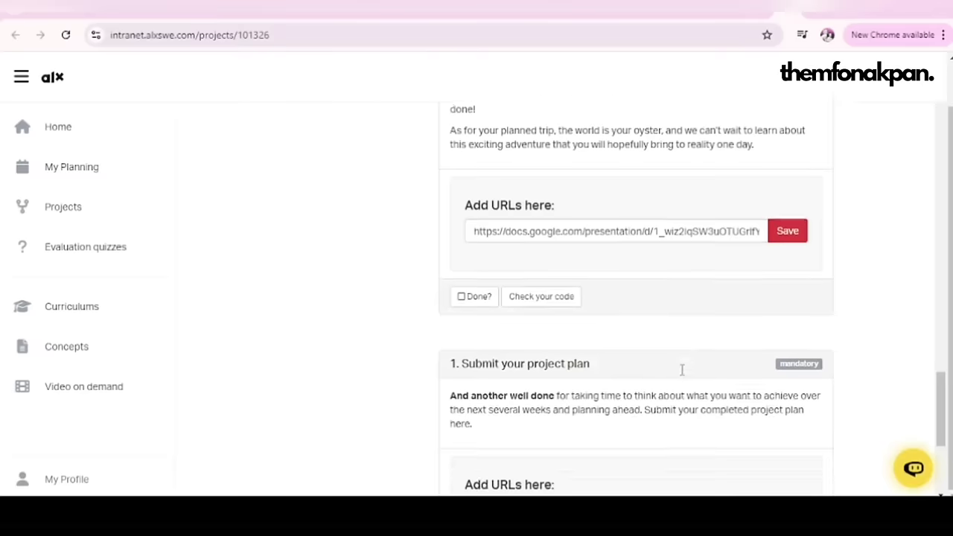
pyautogui.scroll(10, 683, 377)
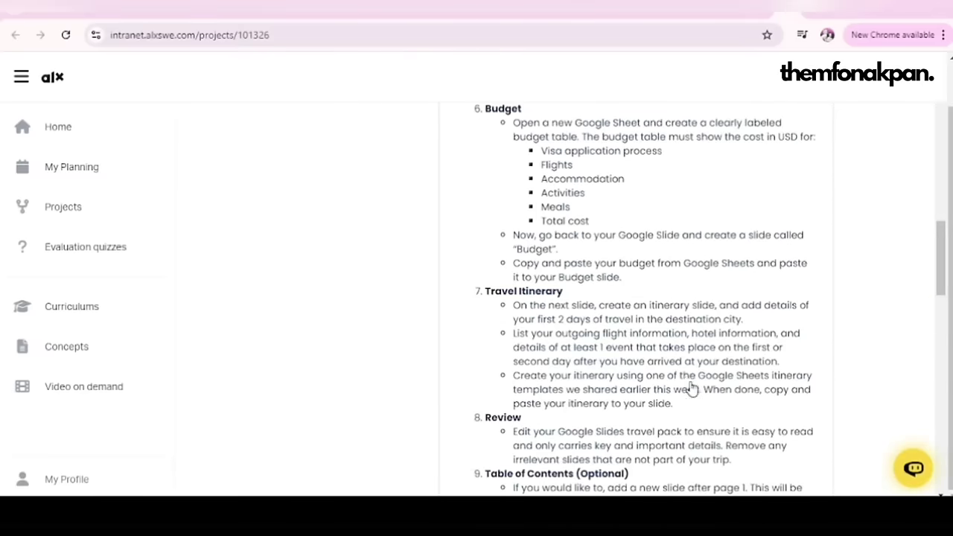